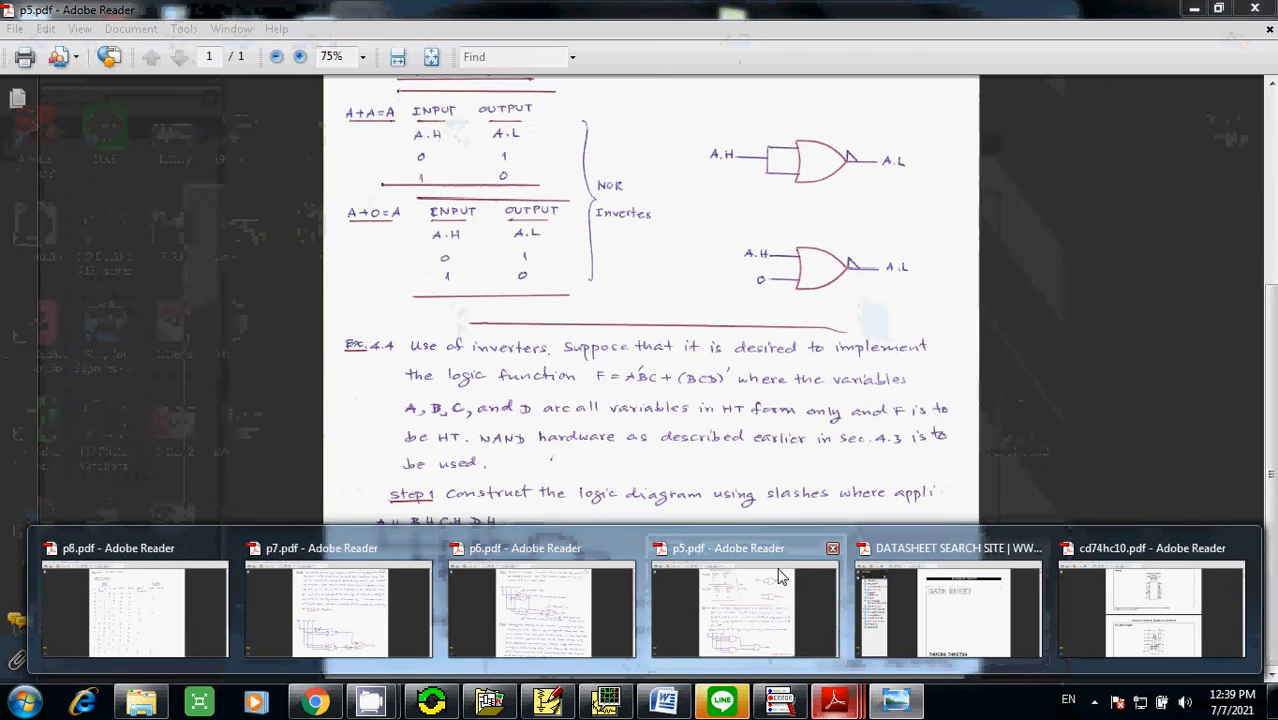
- Switch to p5.pdf and underline the function F = A'BC + (BCD)' in Ex. 4.4 with the red pen
left_click(780, 575)
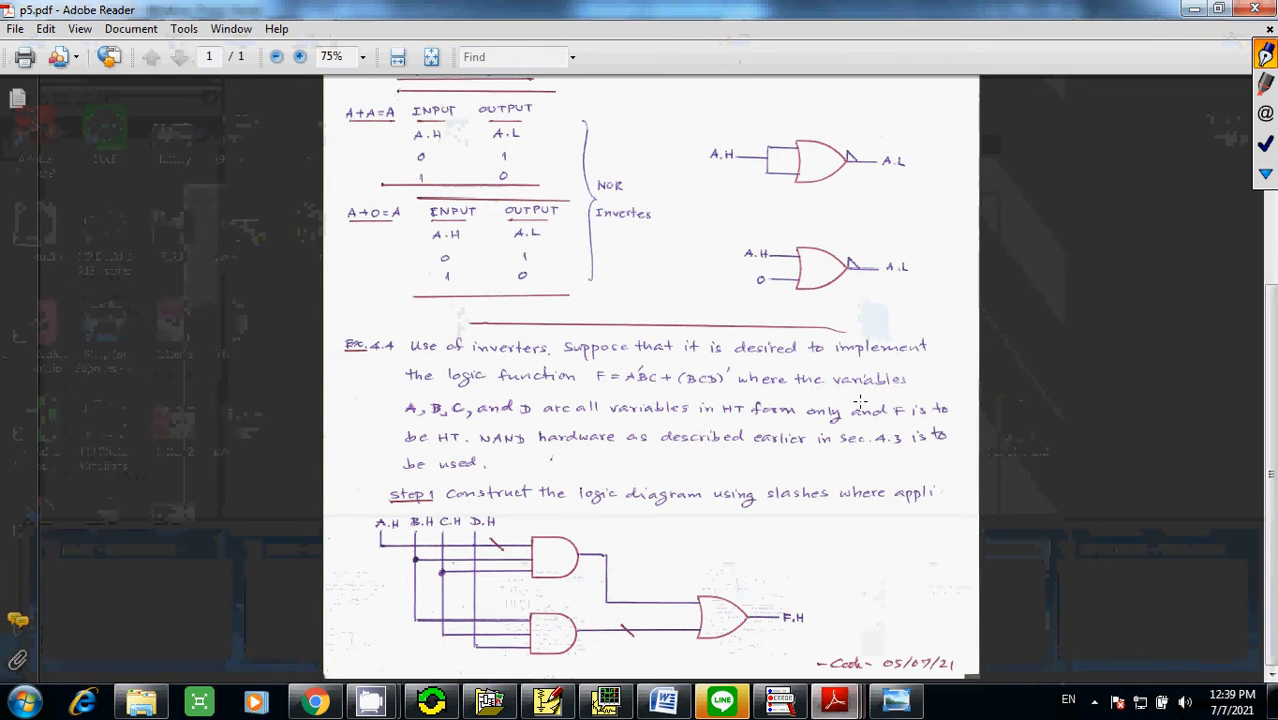
left_click(1266, 82)
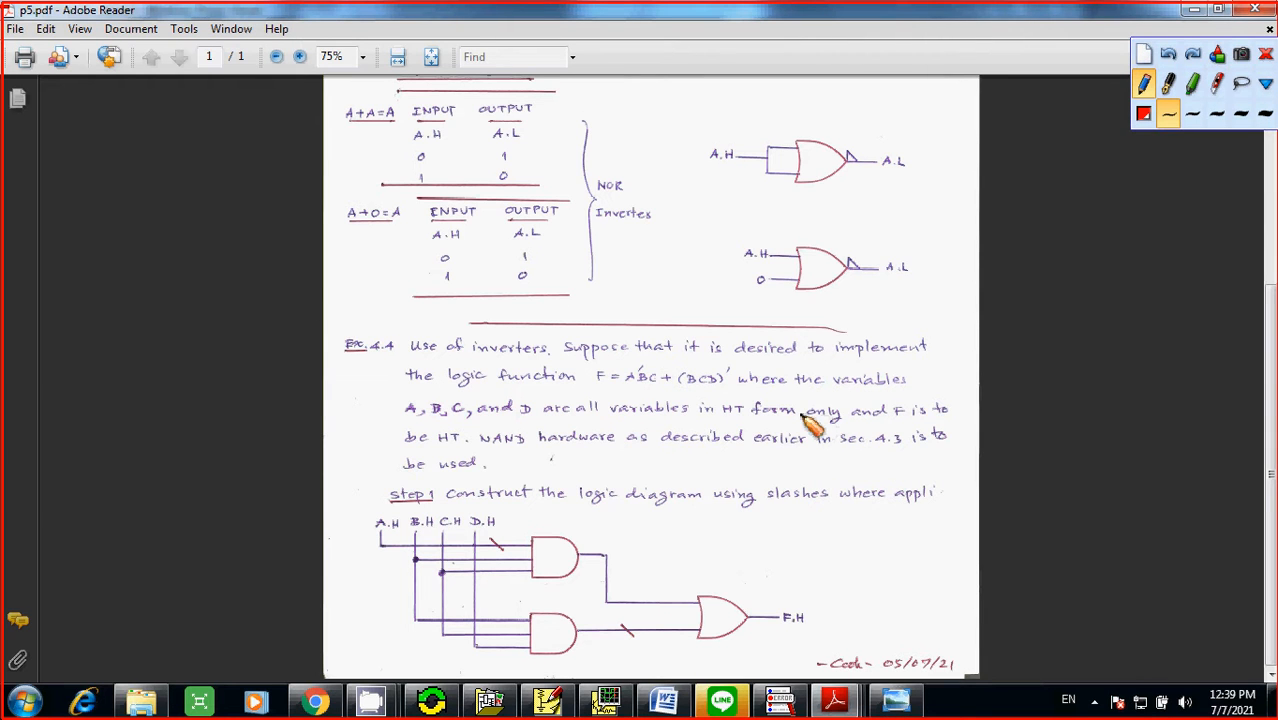
left_click_drag(607, 391, 696, 392)
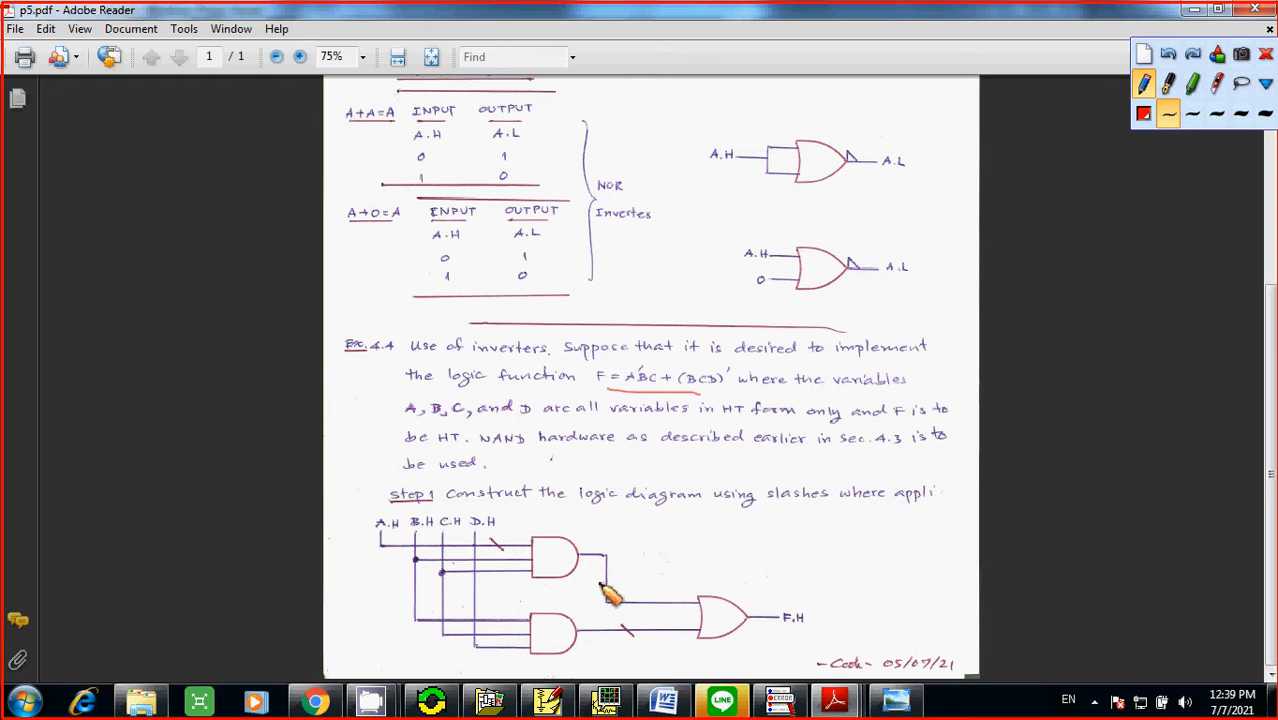
left_click(1266, 55)
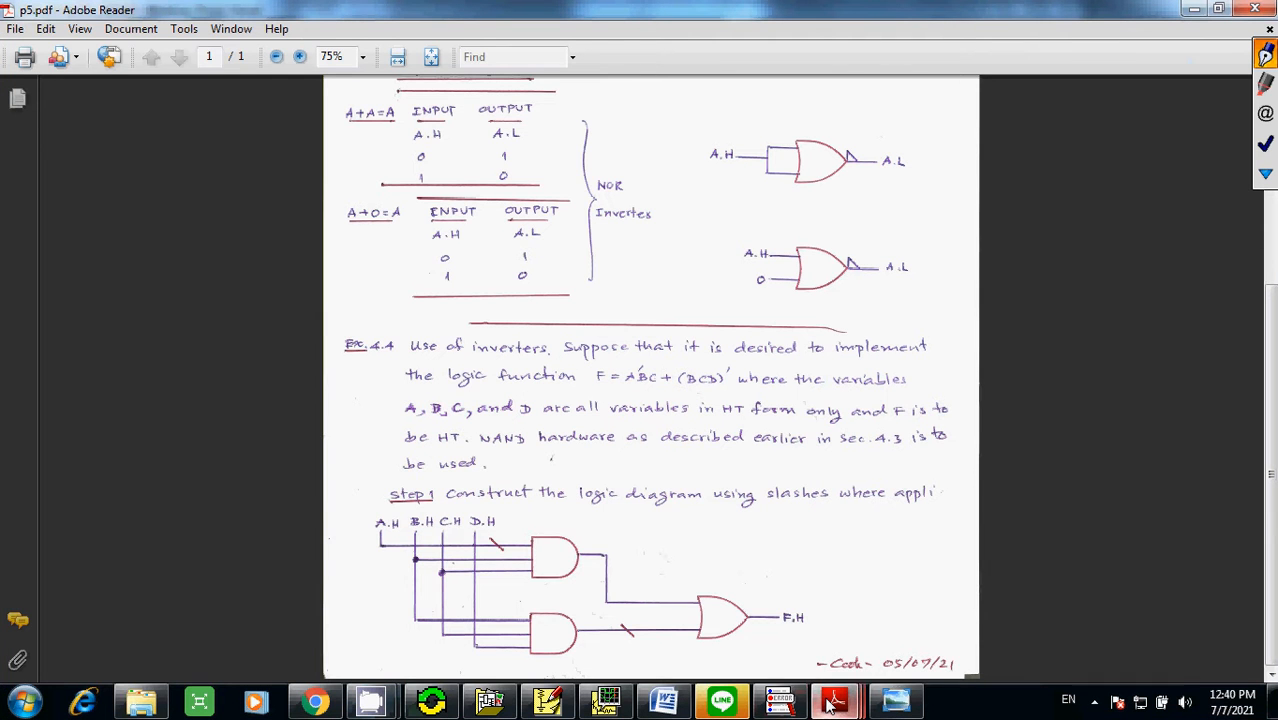
- Open p6.pdf and read Step 2 on inserting half arrows and Step 3 on identifying voltage inverters
mouse_move(829, 705)
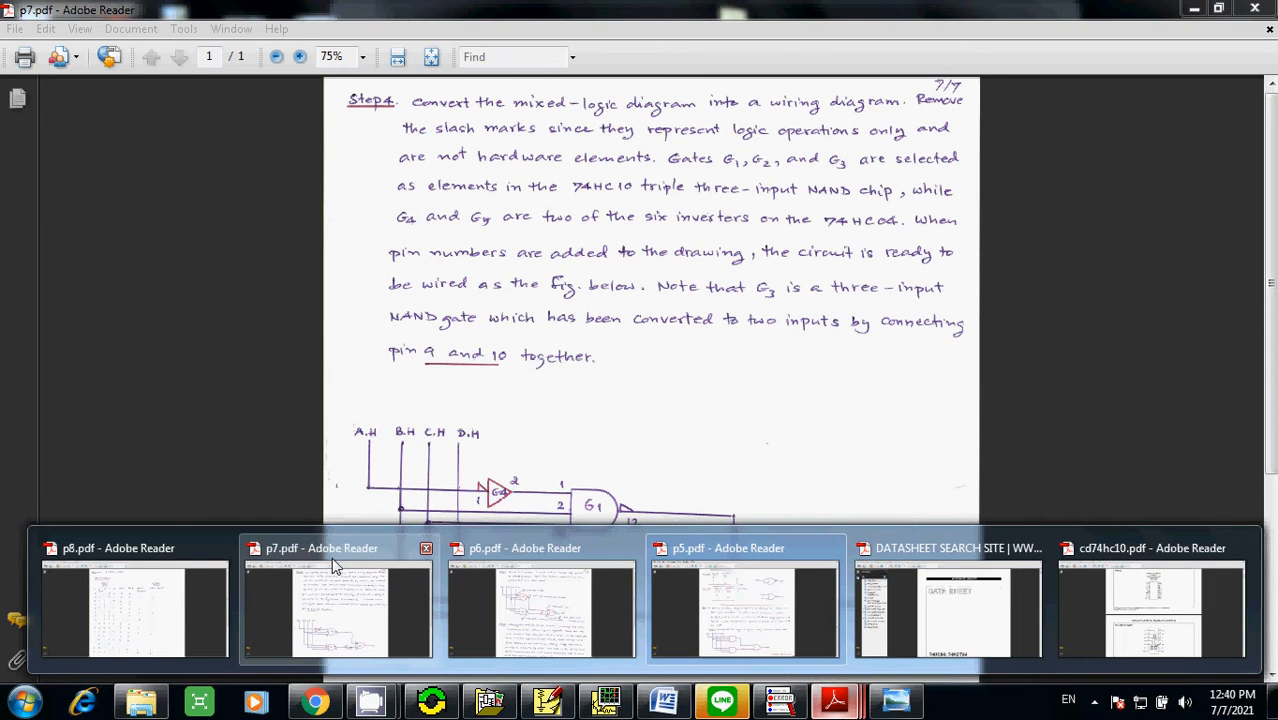
mouse_move(730, 557)
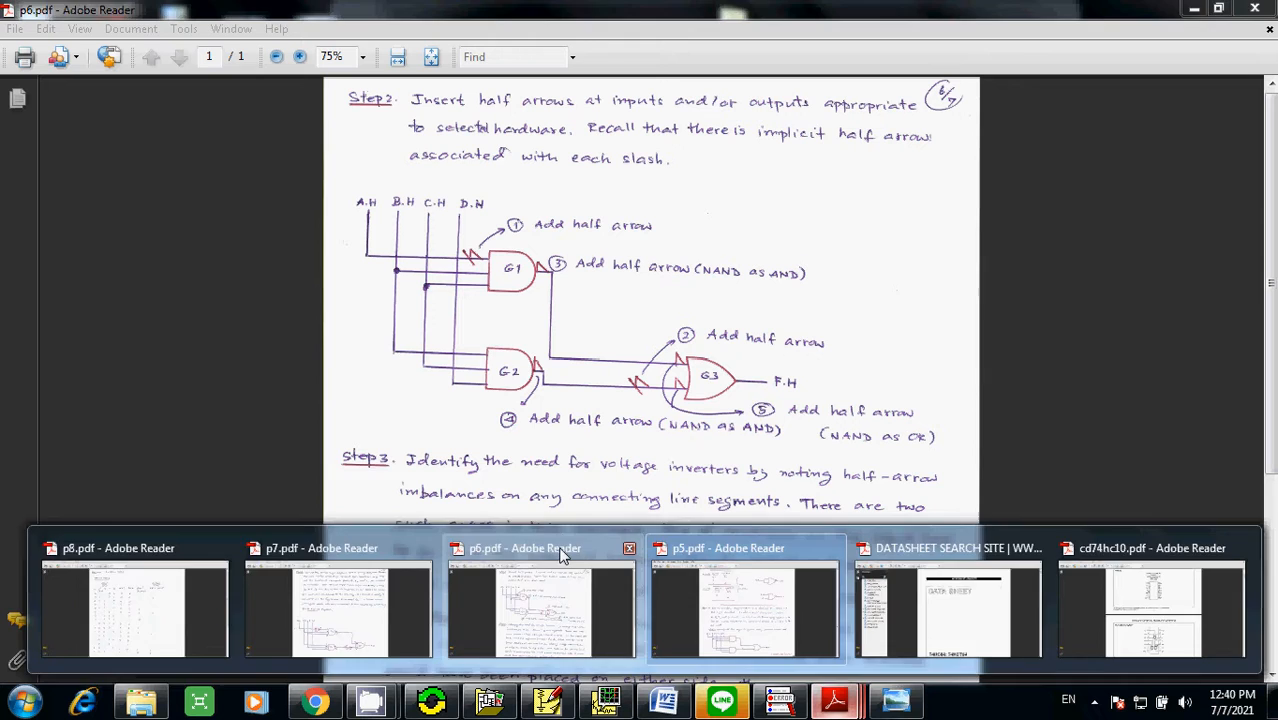
left_click(563, 556)
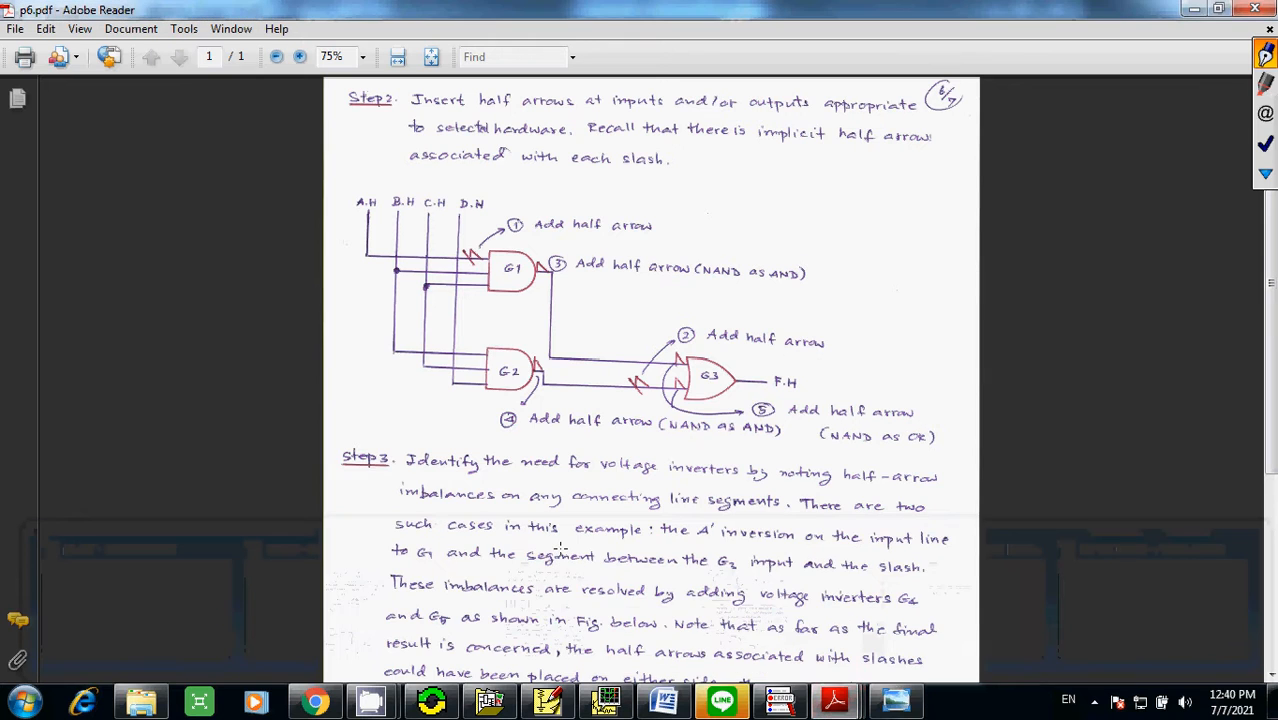
scroll(565, 548, "down", 5)
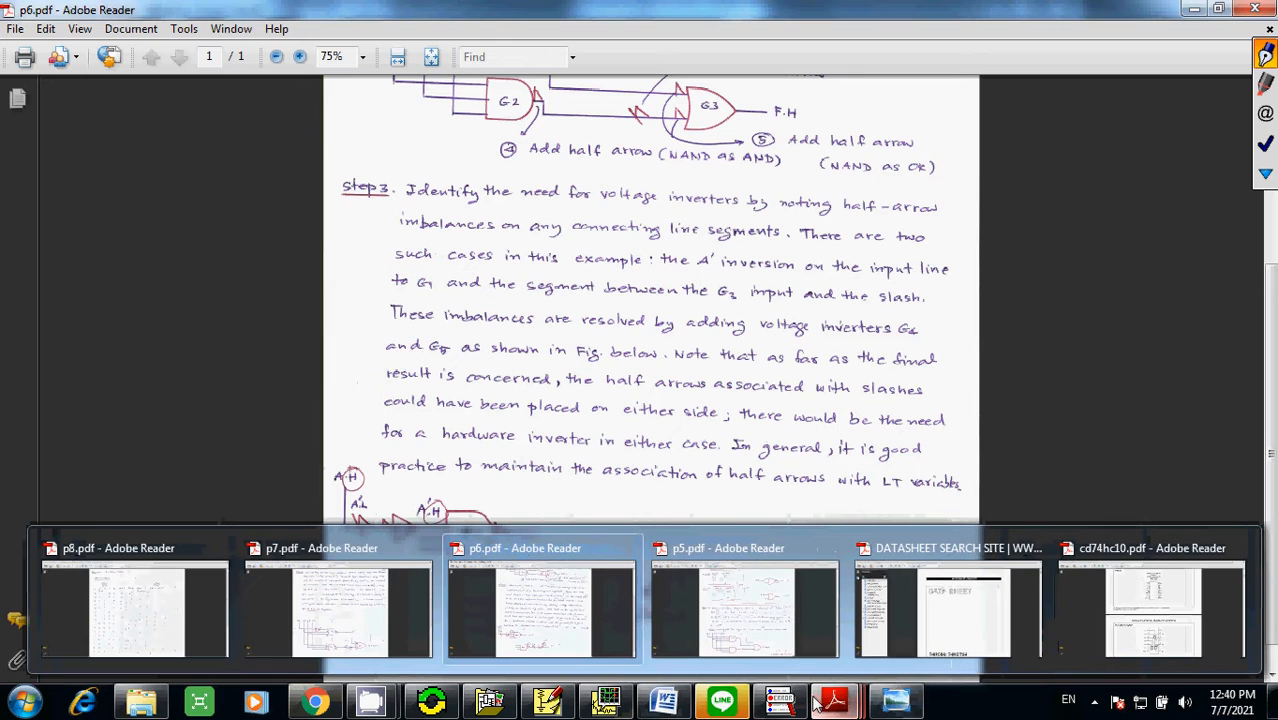
- Open p7.pdf and examine the wiring diagram with gates G1 to G5 and their pin numbers
left_click(358, 610)
scroll(575, 645, "down", 4)
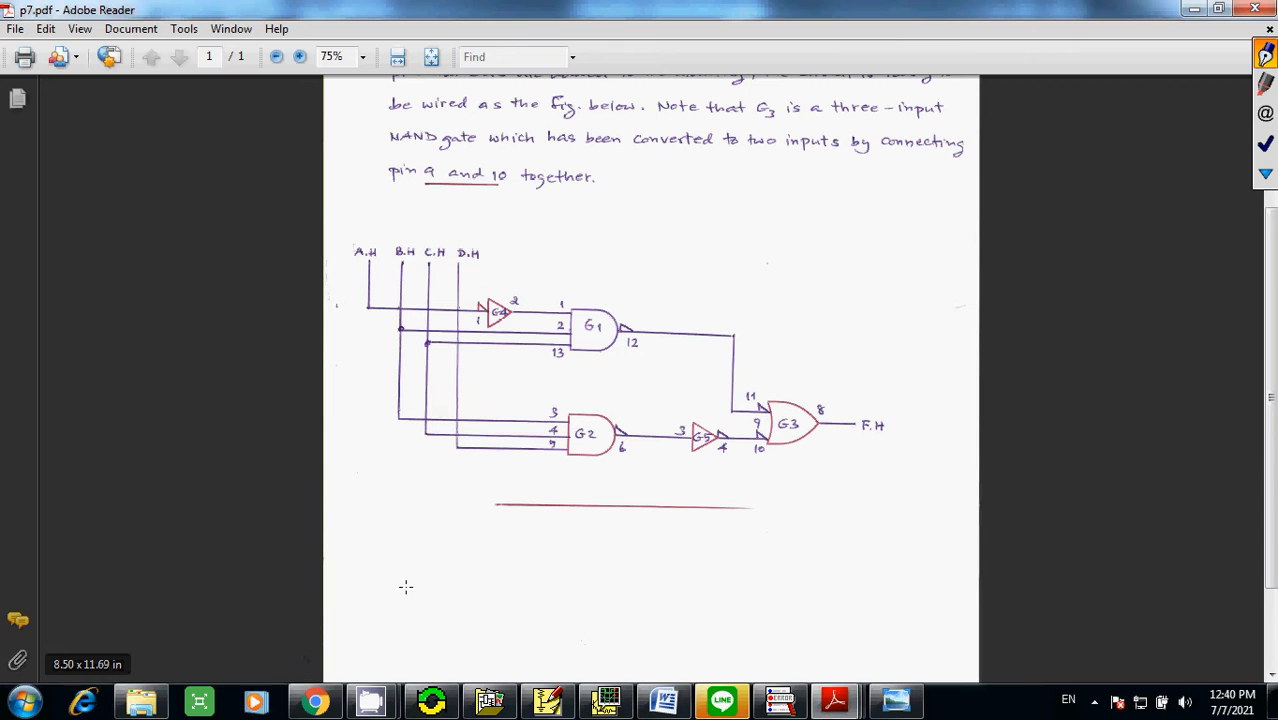
scroll(468, 579, "down", 1)
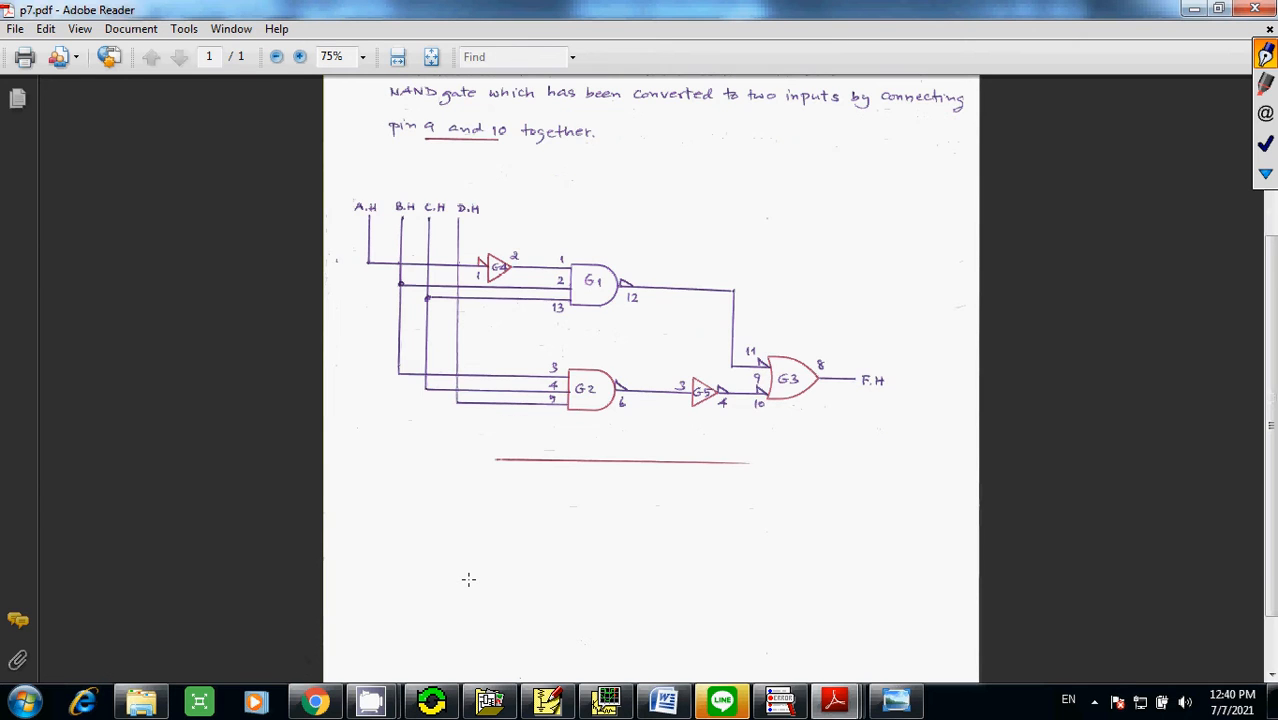
scroll(468, 579, "up", 2)
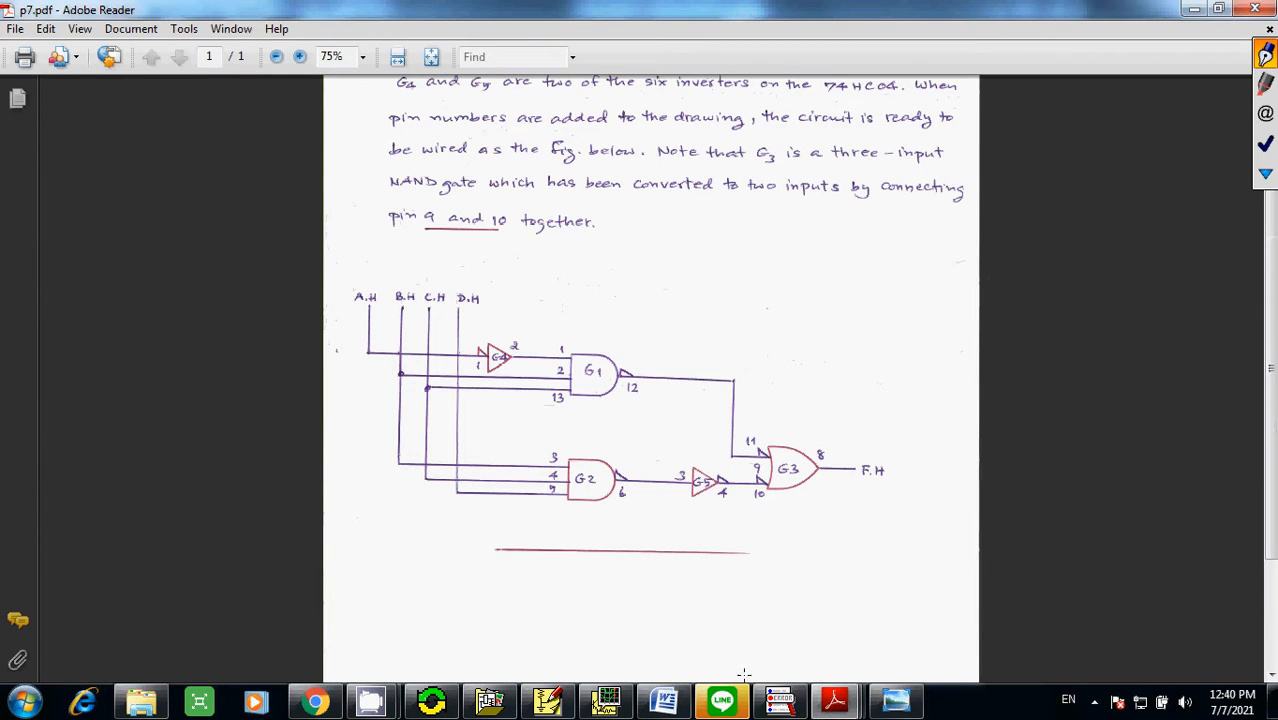
- Open the cd74hc10.pdf datasheet and examine its pinout and functional diagram
mouse_move(840, 703)
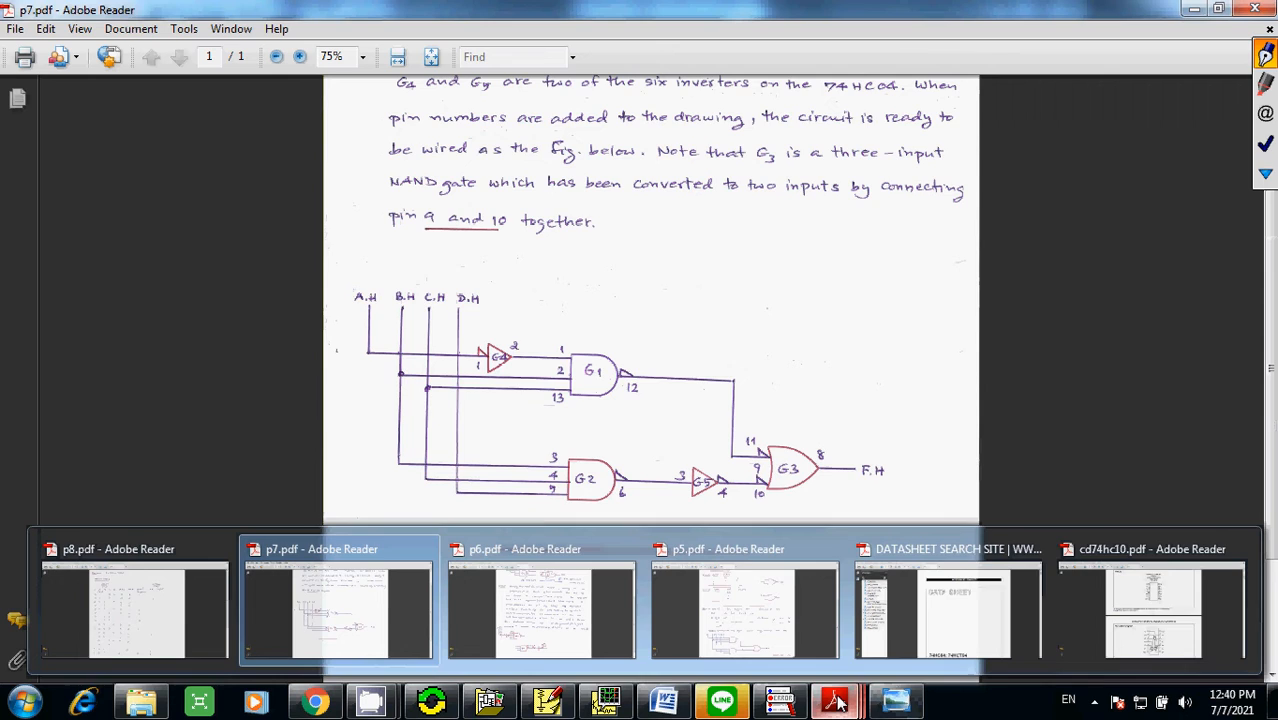
left_click(1062, 613)
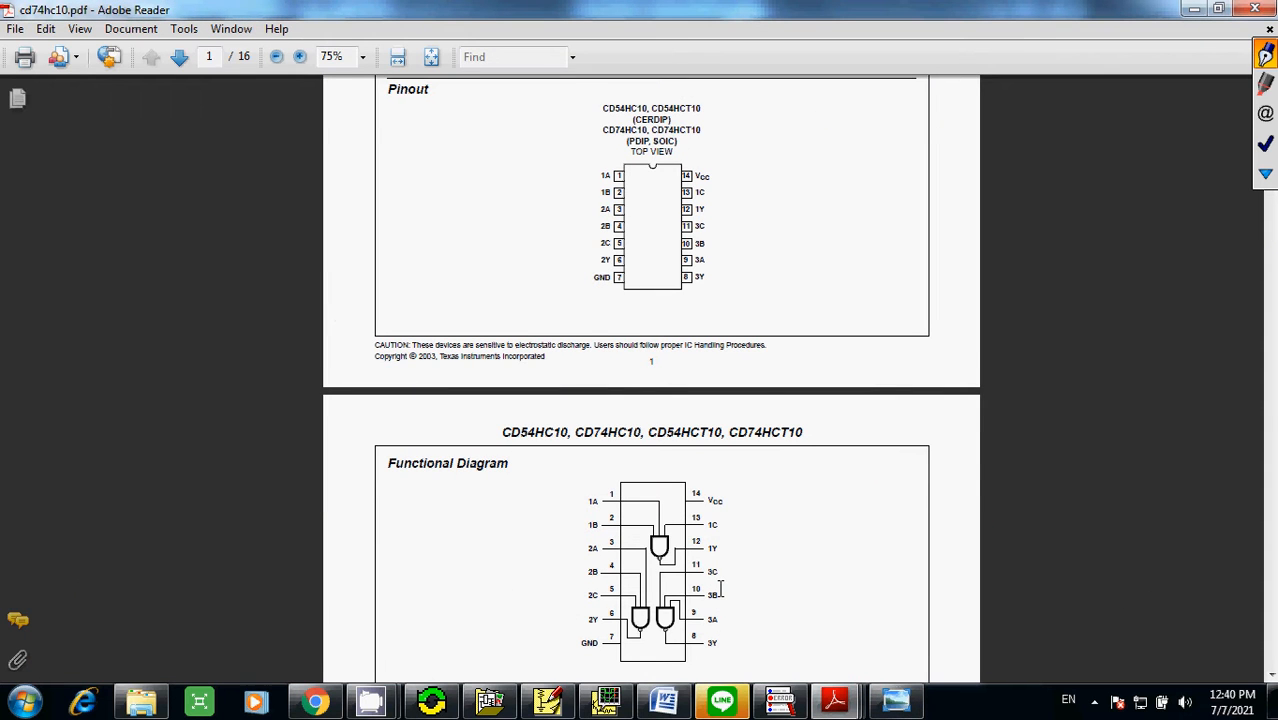
scroll(720, 590, "down", 1)
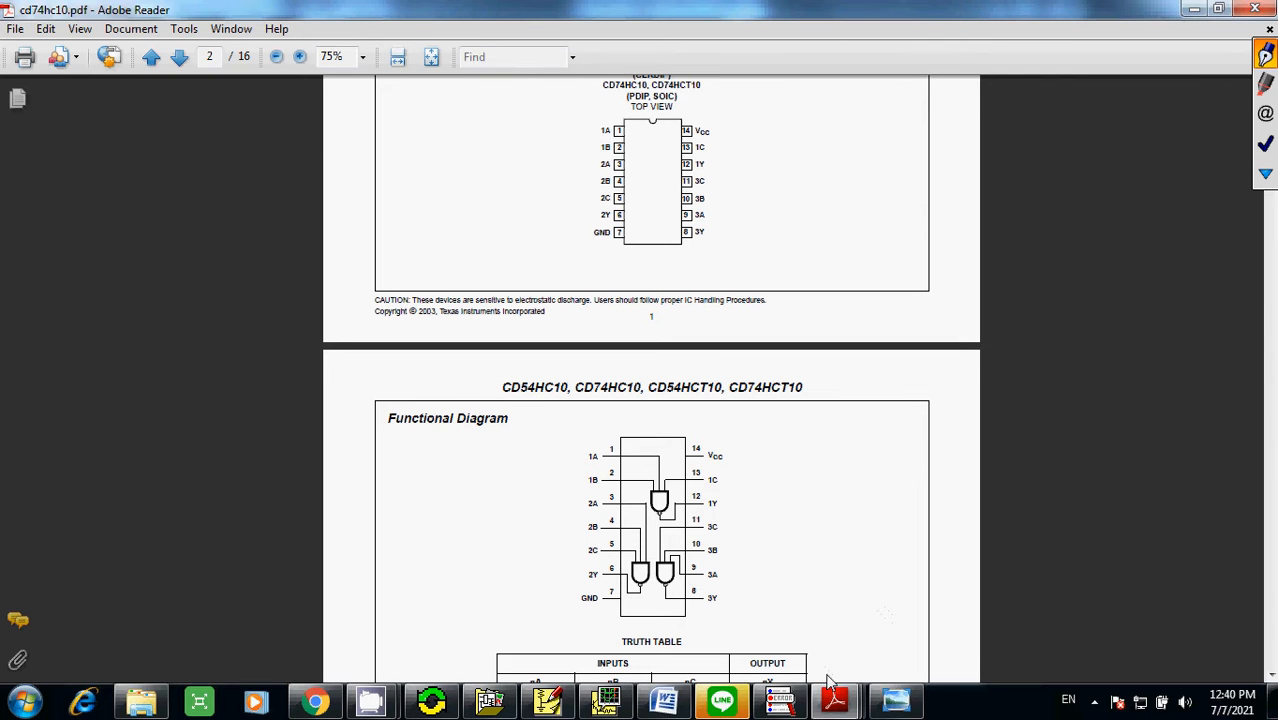
- Open the Ex. 4.4 truth table in p8.pdf and cancel the Reading Untagged Document dialog
mouse_move(830, 703)
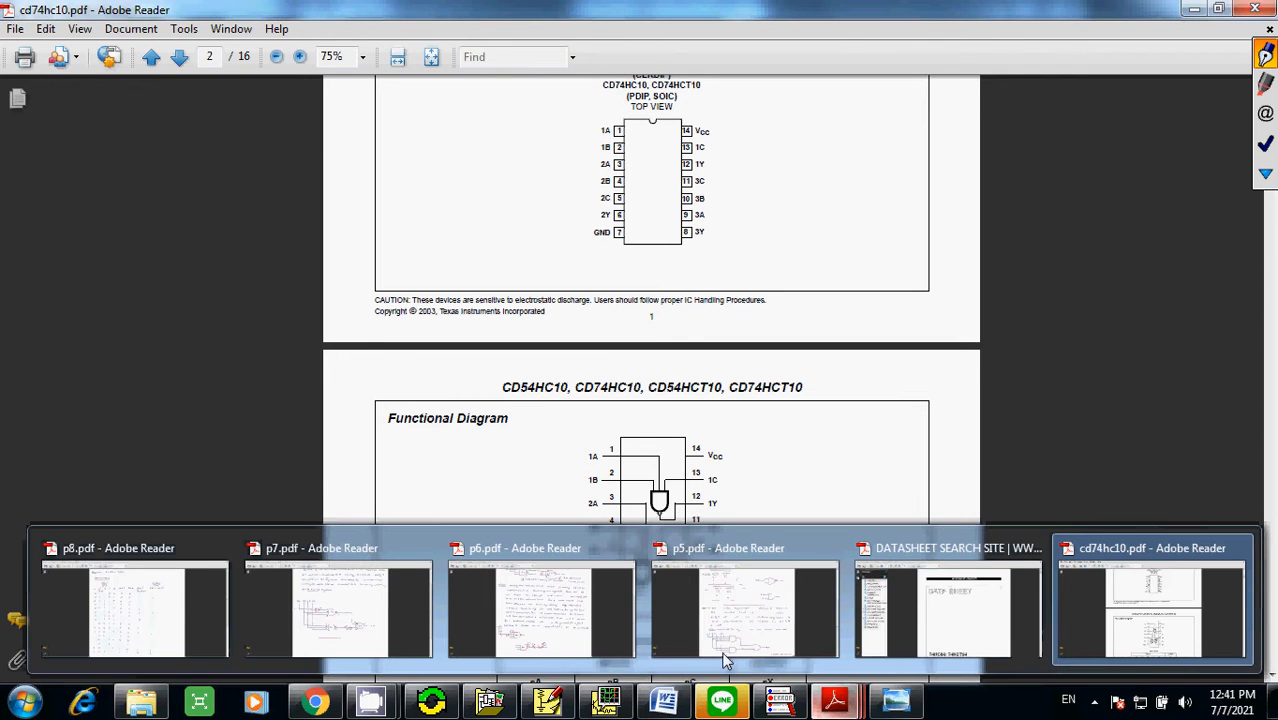
left_click(204, 563)
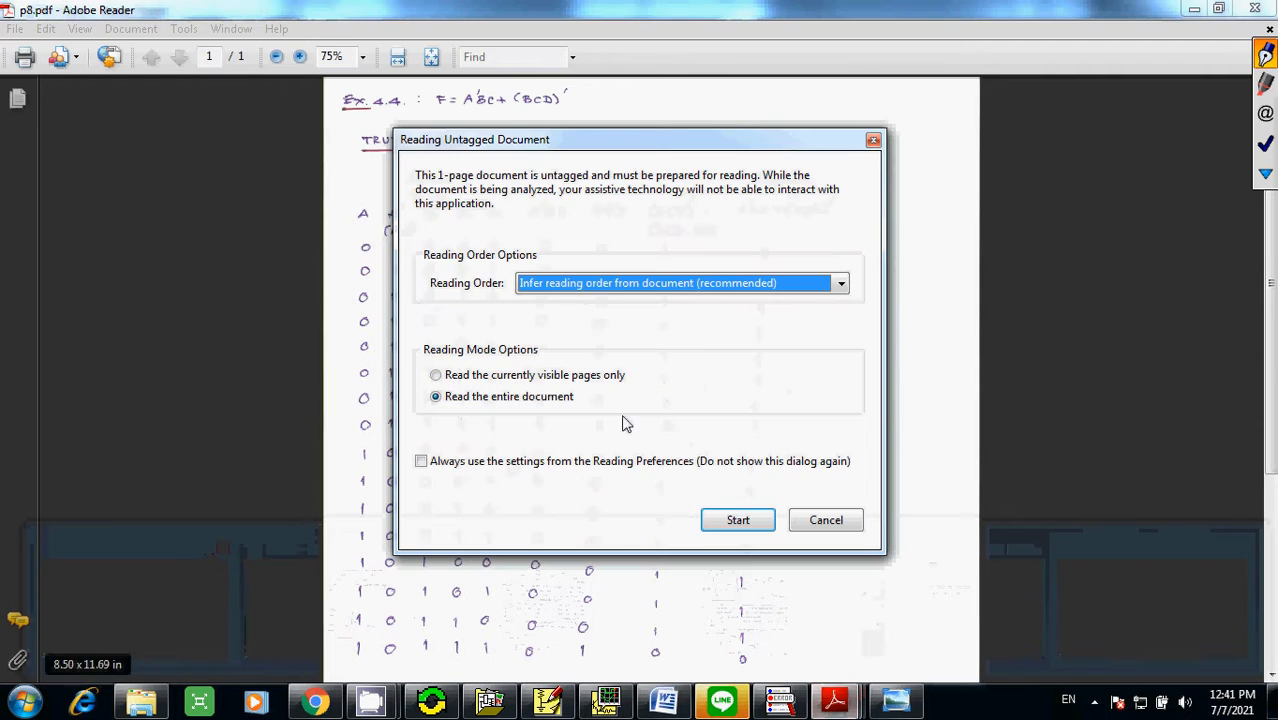
left_click(850, 522)
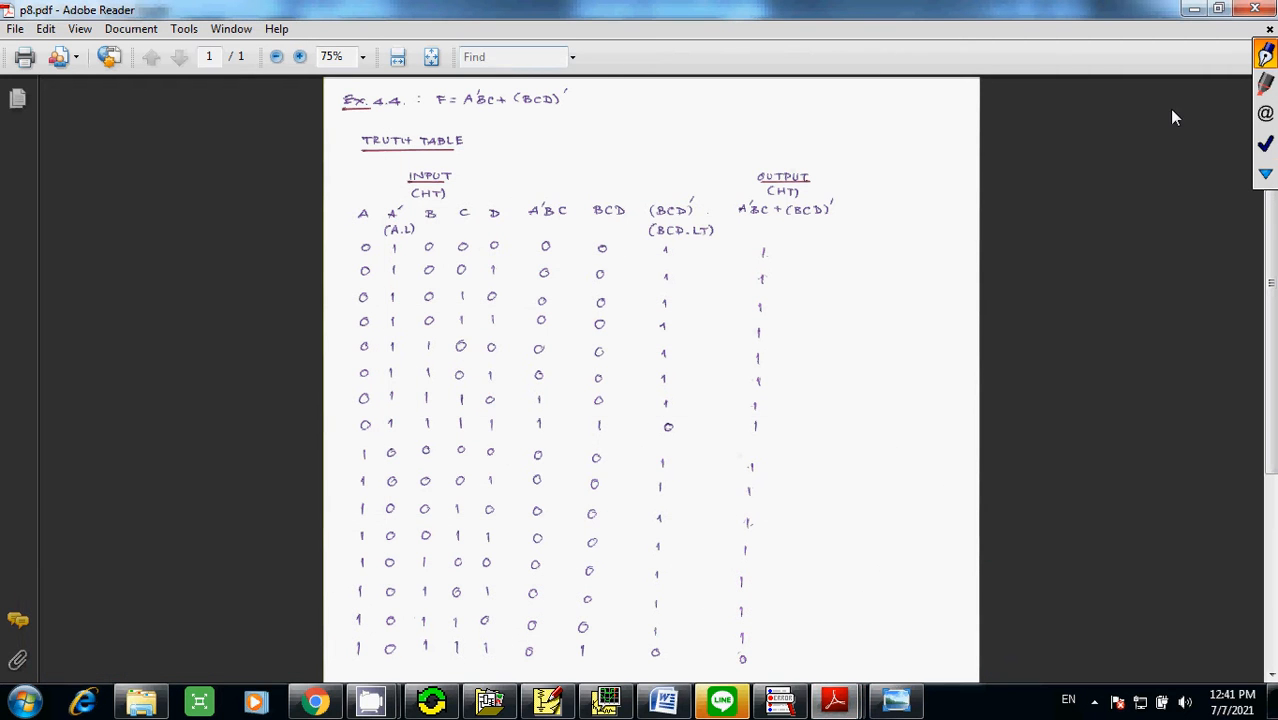
- Underline the function F = A'BC + (BCD)' above the truth table in red and clear all pen marks
left_click(1266, 82)
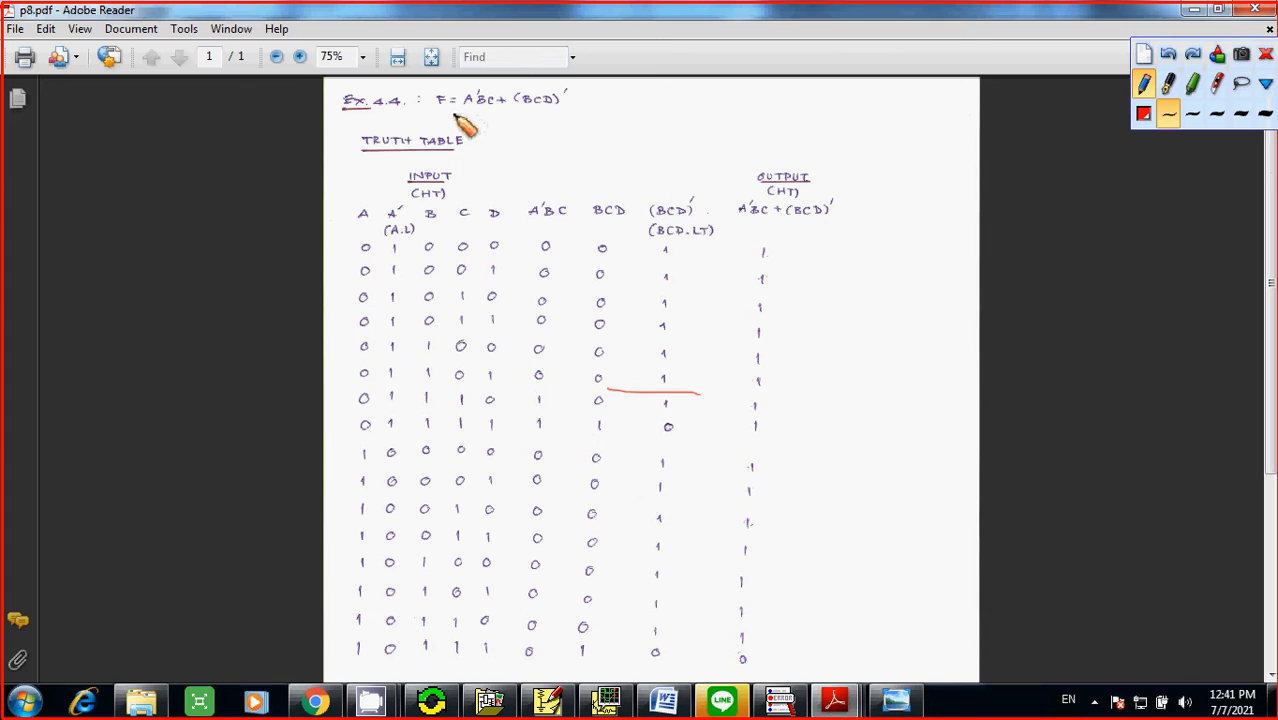
left_click_drag(452, 114, 592, 124)
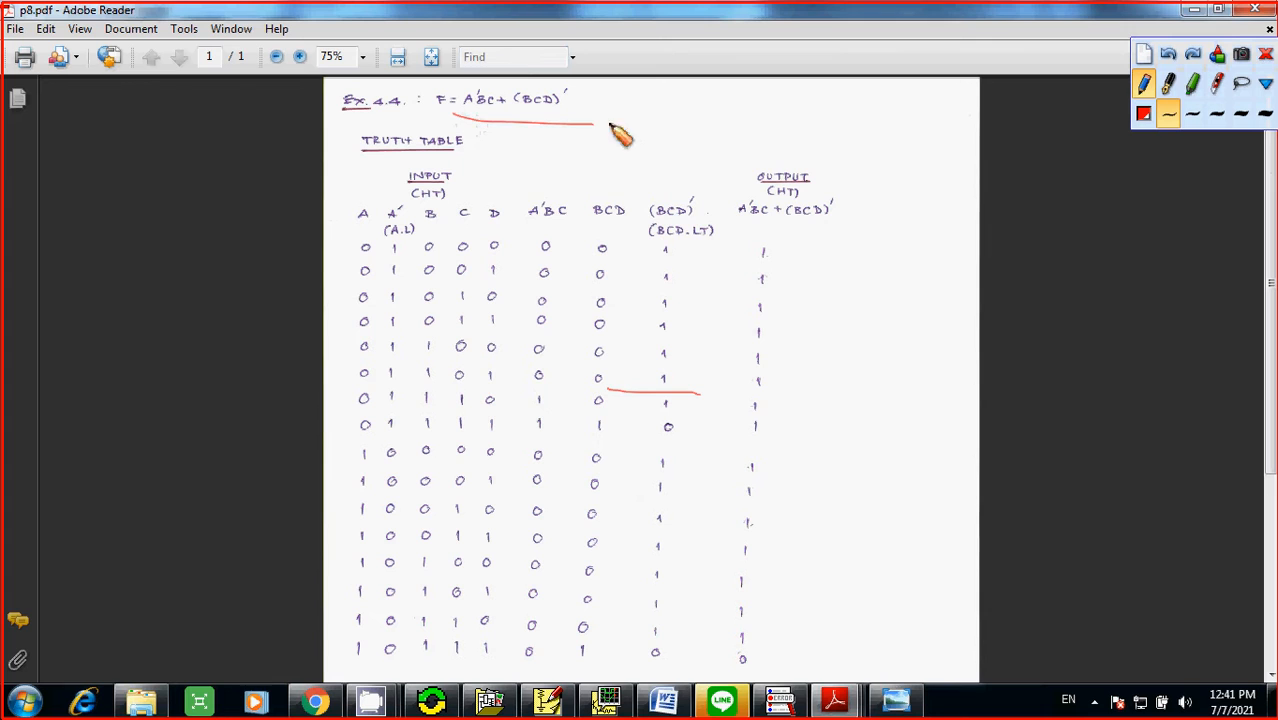
left_click(1144, 54)
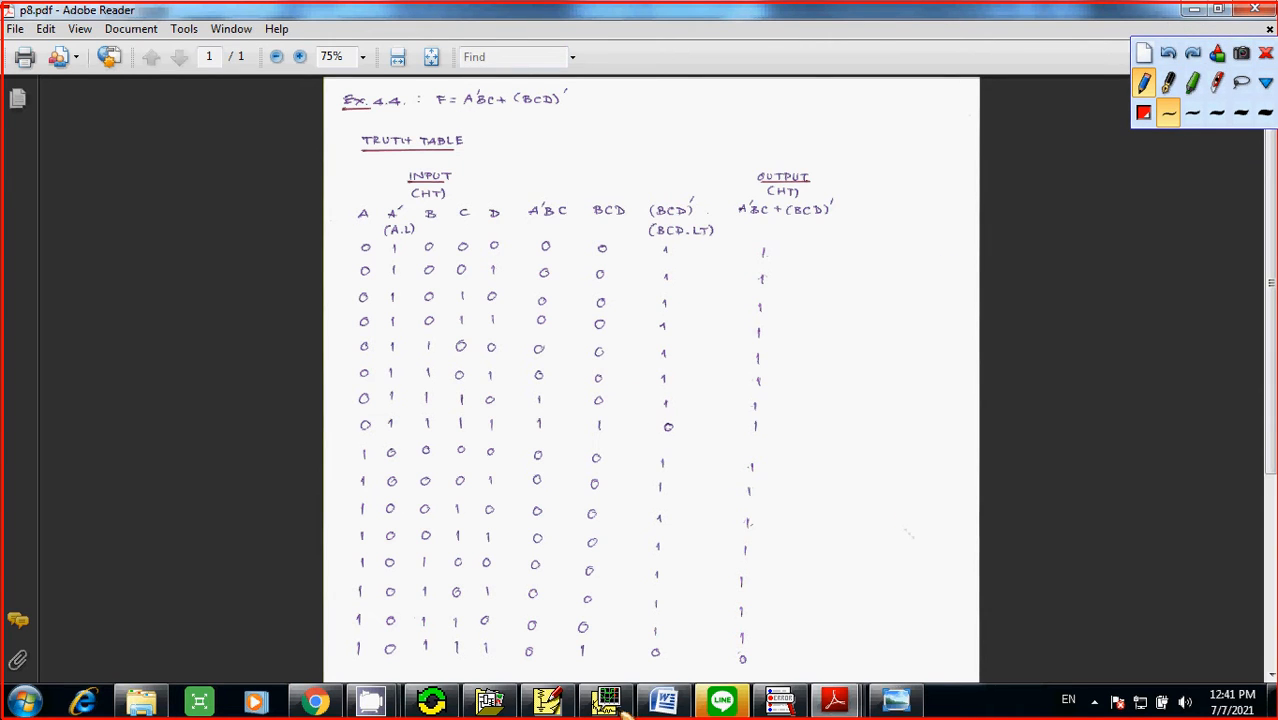
left_click(1266, 82)
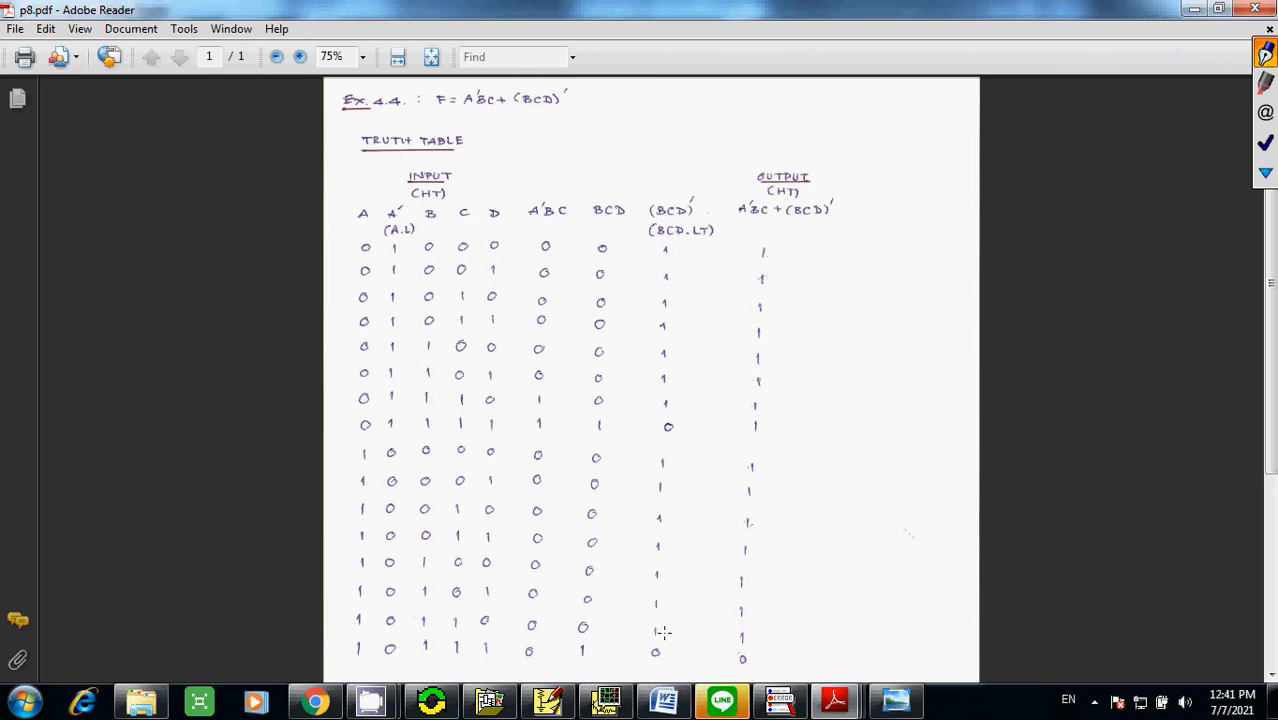
- View the ex4.4.sch circuit in PSpice Schematics and return to the truth table in p8.pdf
left_click(565, 704)
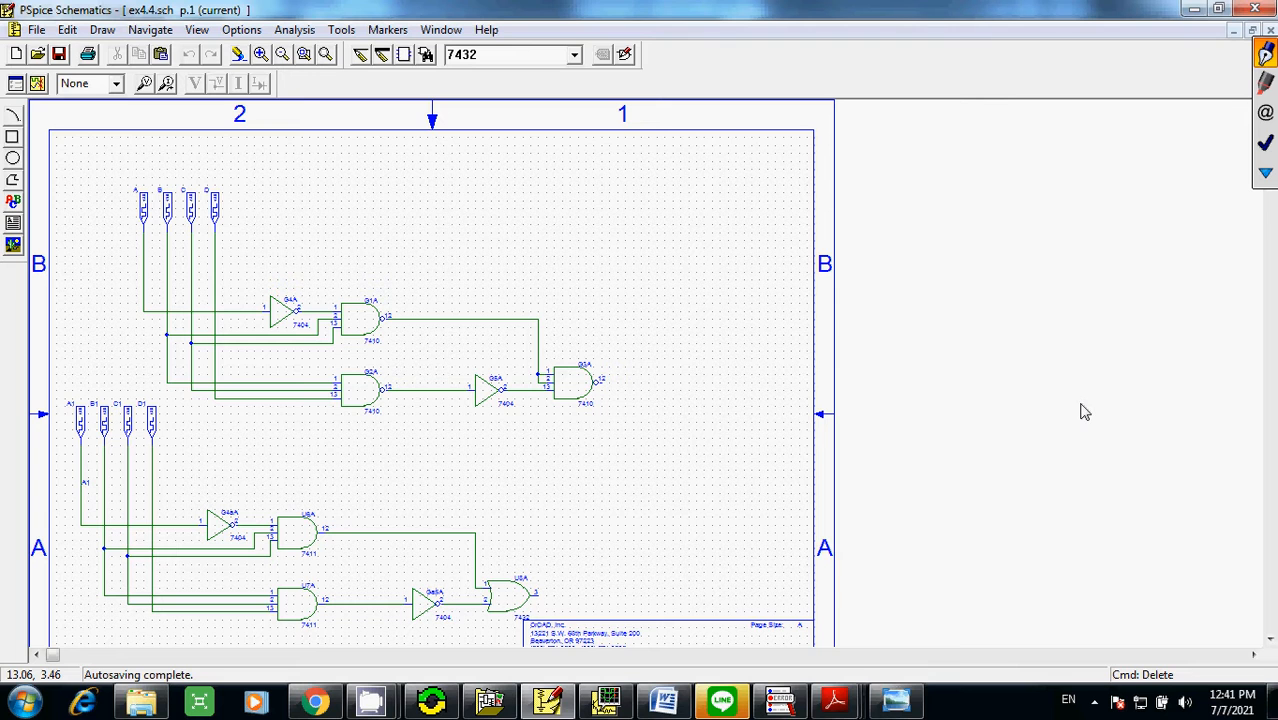
mouse_move(836, 703)
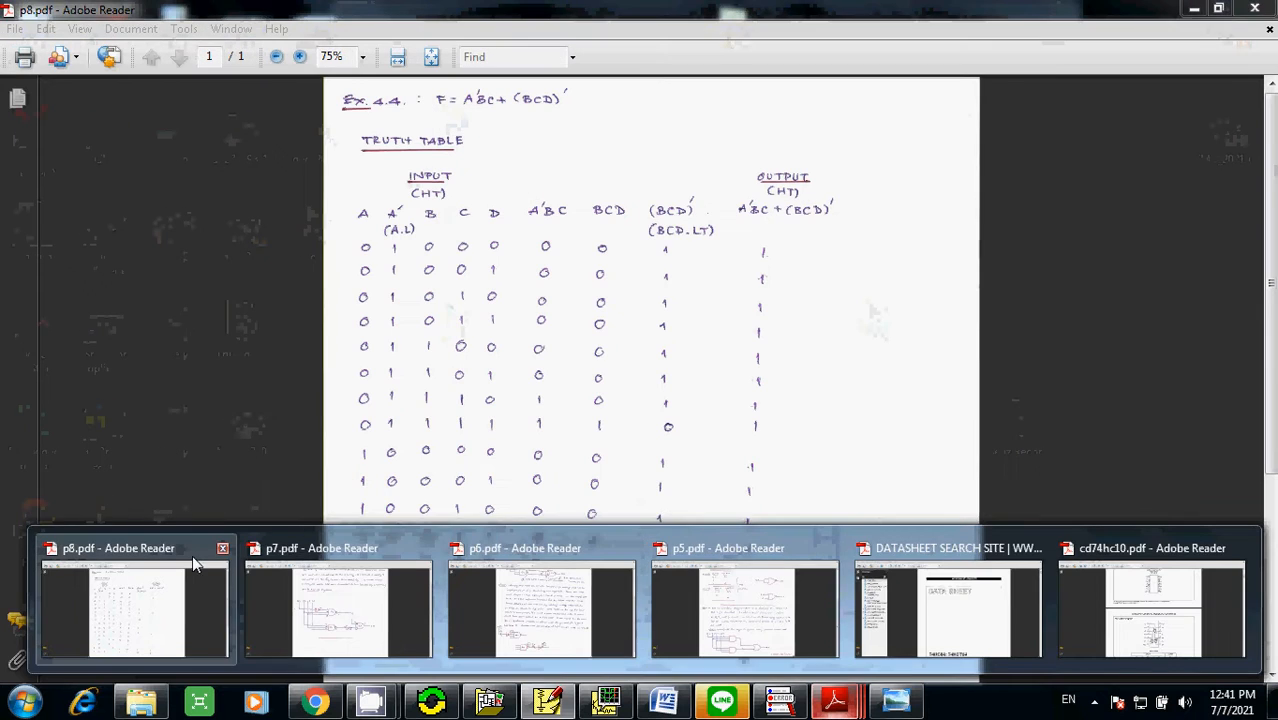
left_click(192, 556)
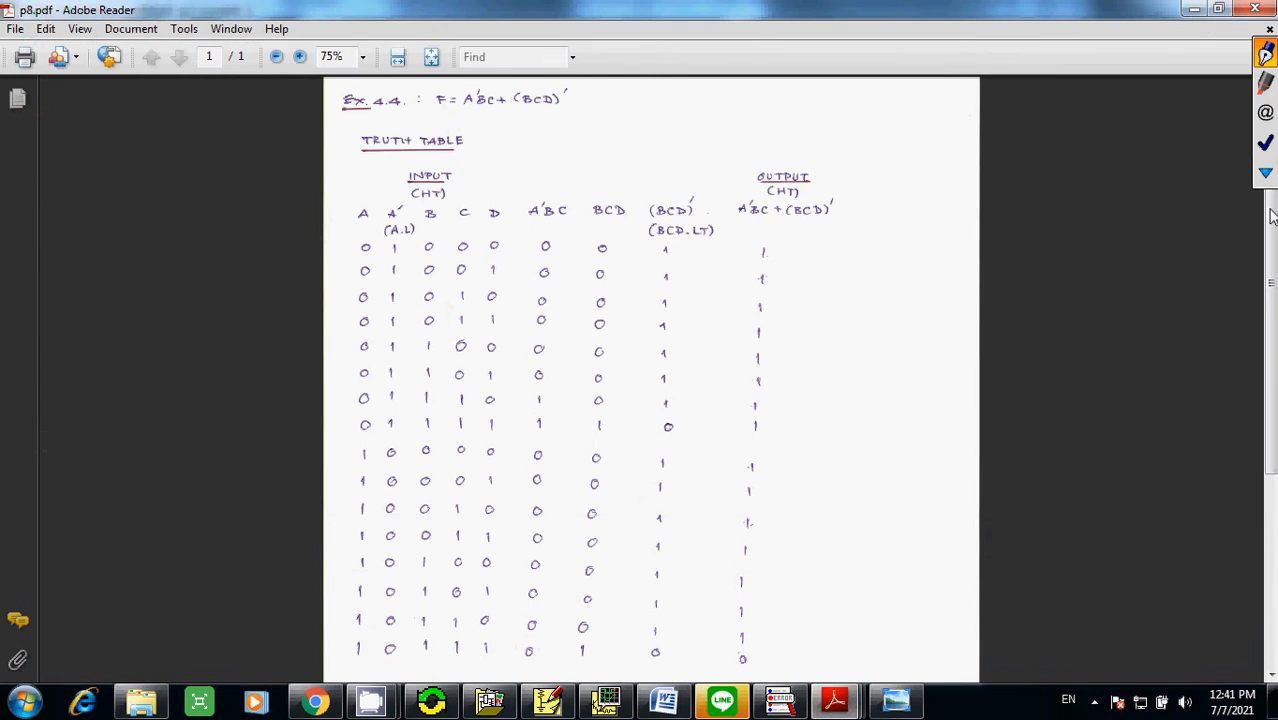
- Mark the function F, the HT label, the A, B, C and D input headings and their zero groups in red, and clear all marks
left_click(1265, 55)
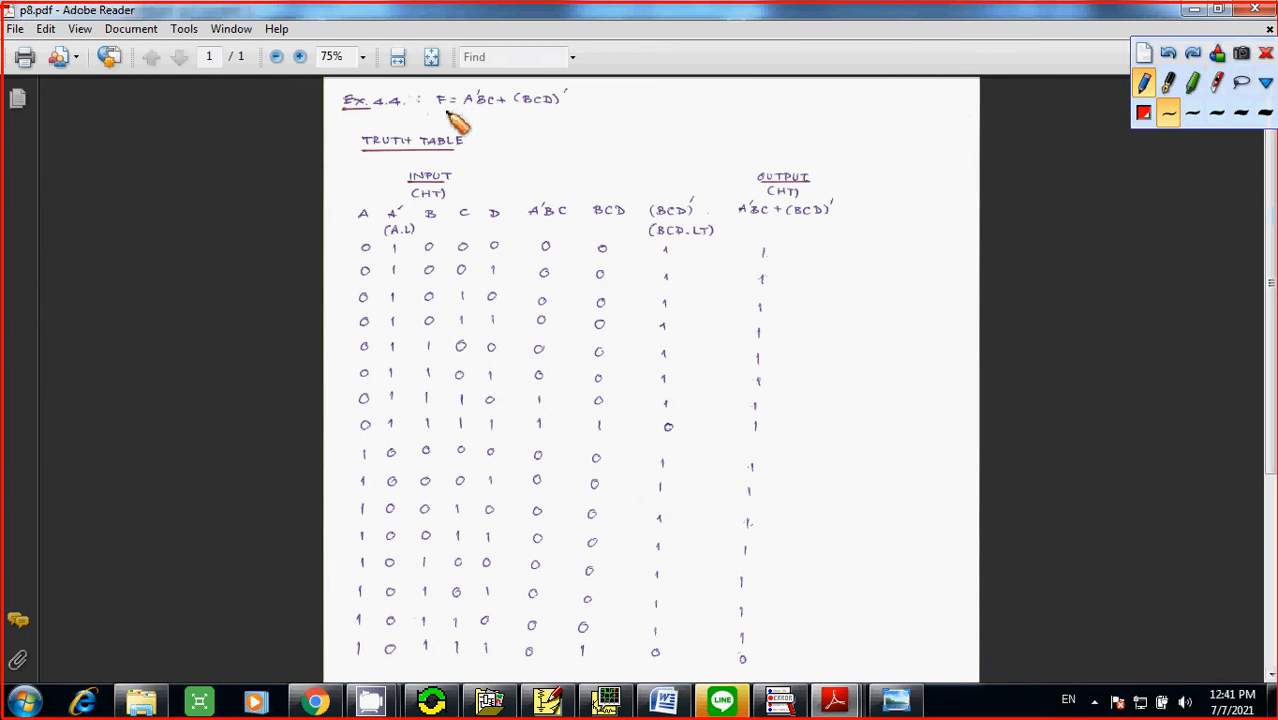
left_click_drag(445, 115, 520, 116)
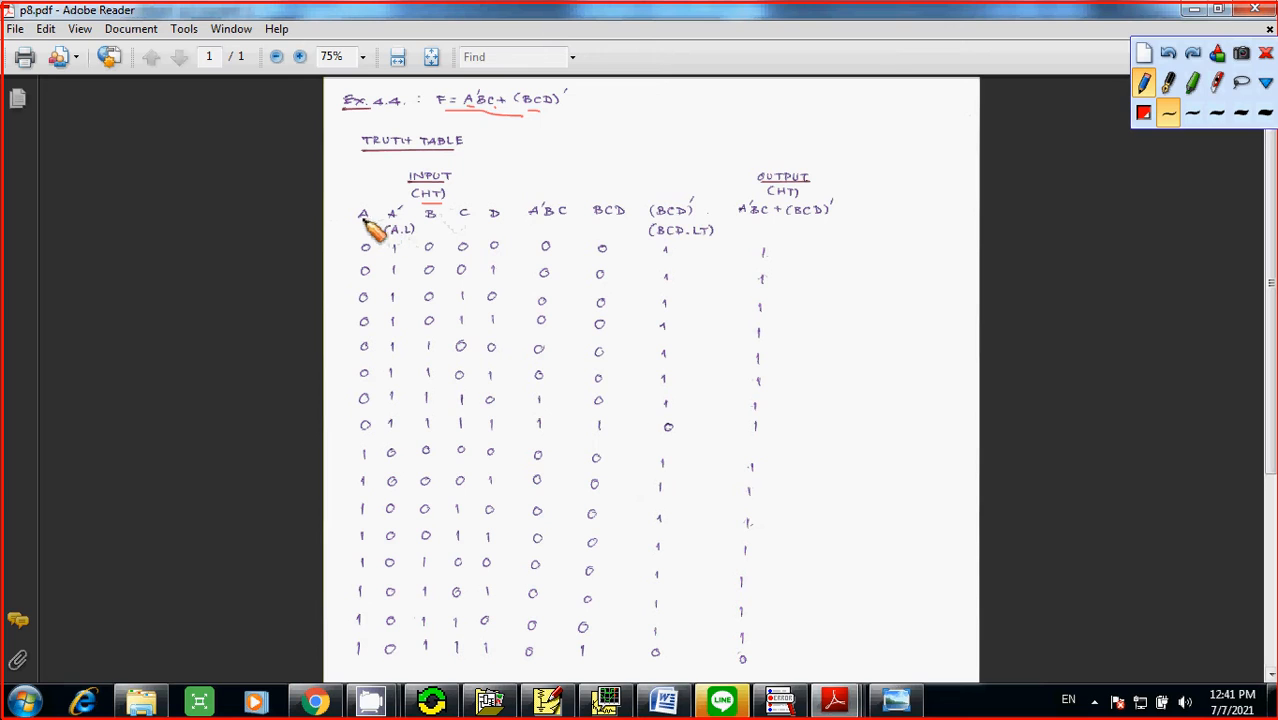
left_click_drag(425, 222, 494, 222)
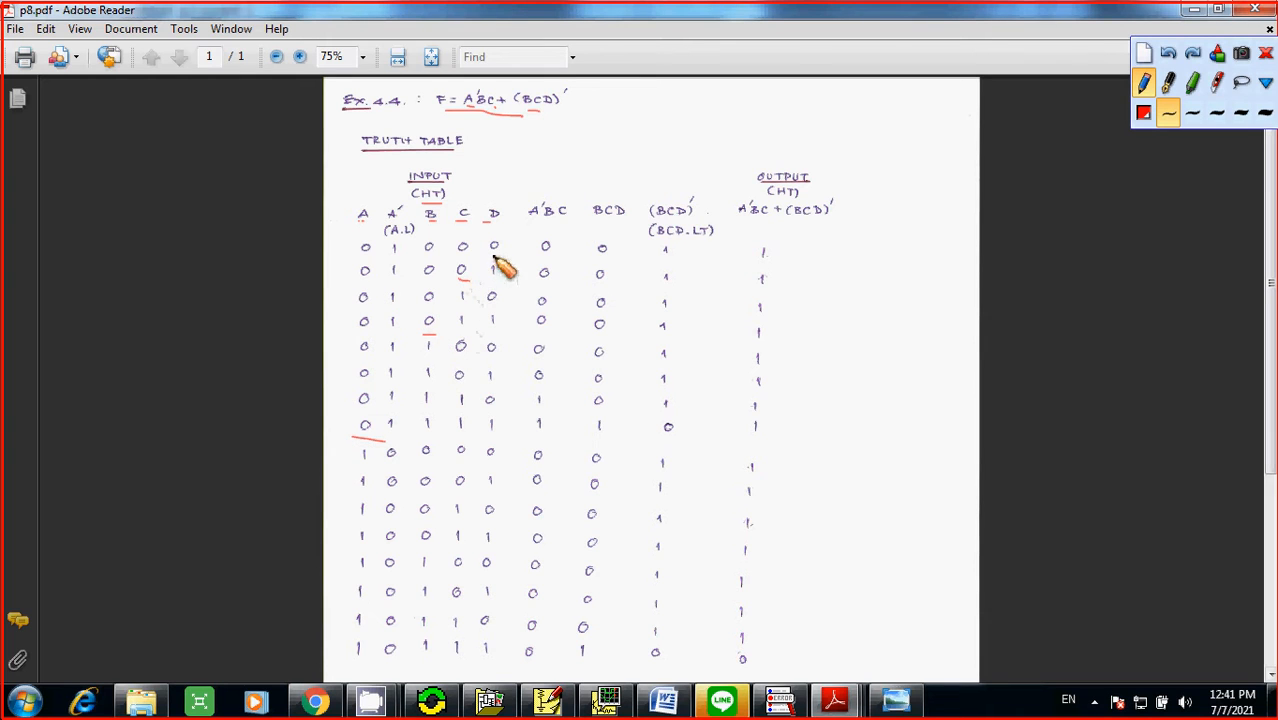
left_click(1144, 53)
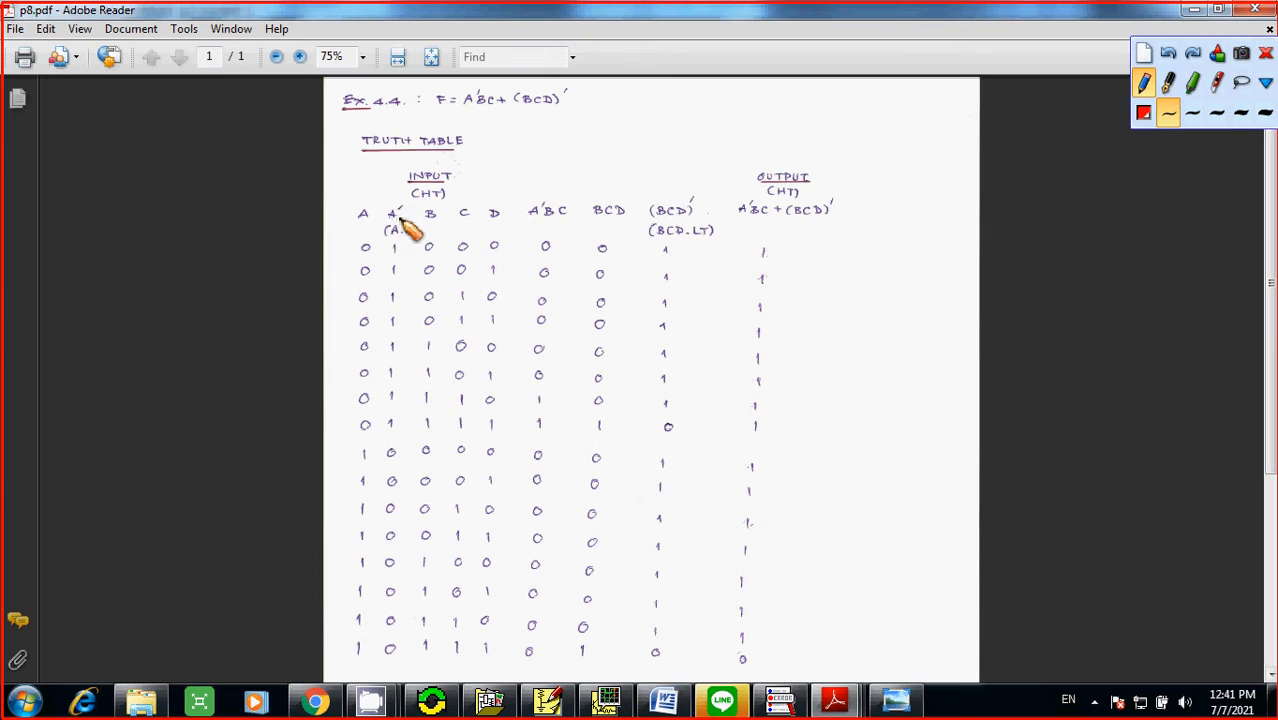
- Mark the A', A'BC and (BCD)' headings and the function's A'BC term in red, and clear all pen marks
mouse_move(416, 233)
left_mouse_down()
mouse_move(390, 229)
mouse_move(416, 231)
left_mouse_up()
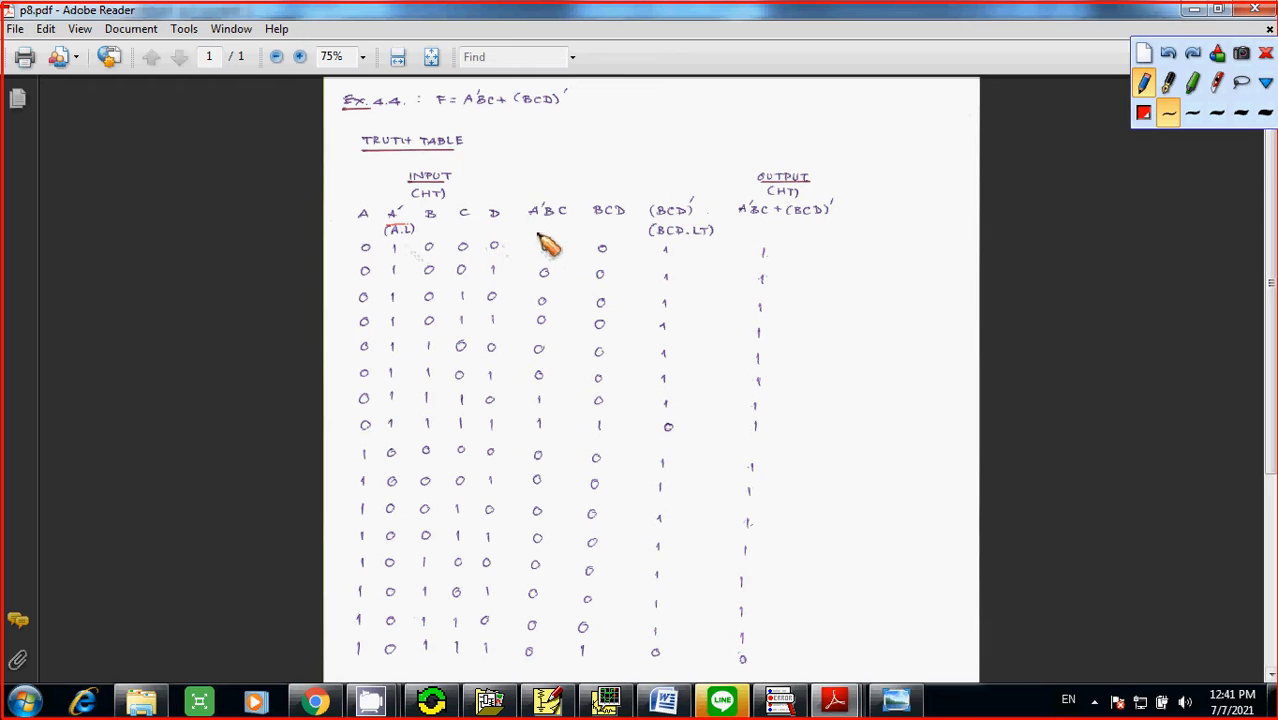
left_click_drag(504, 107, 468, 107)
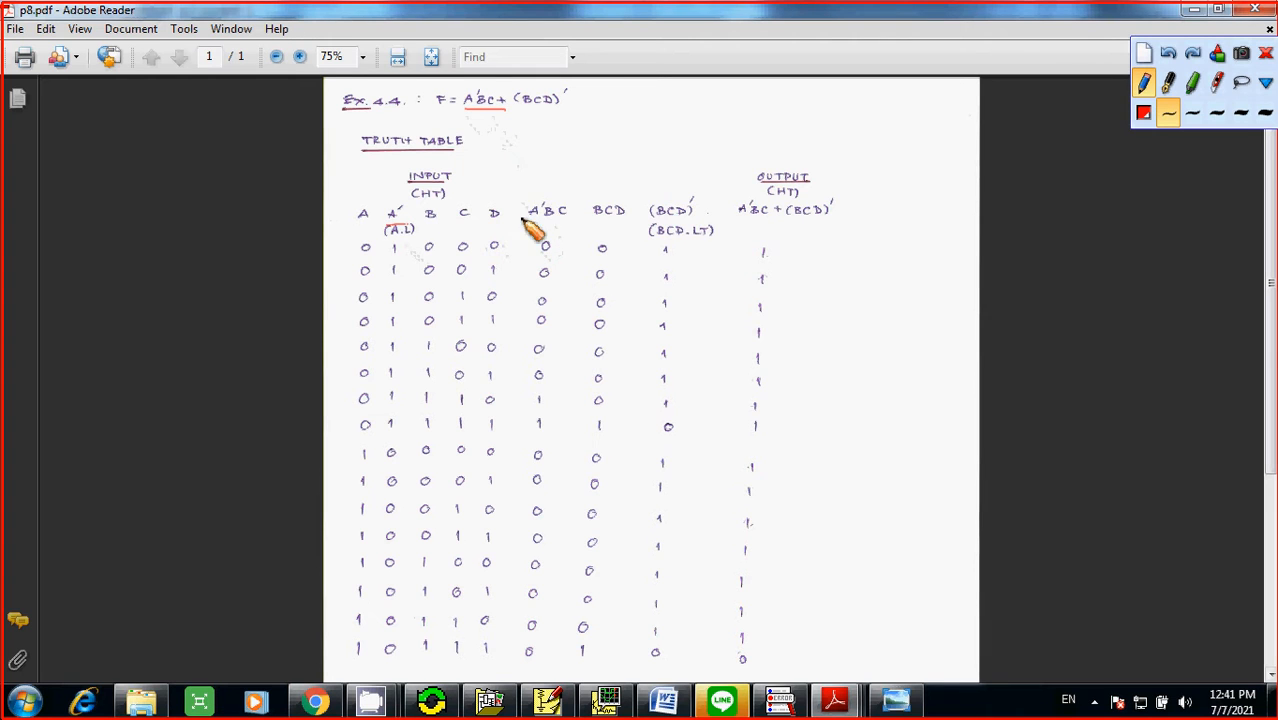
left_click_drag(557, 221, 551, 220)
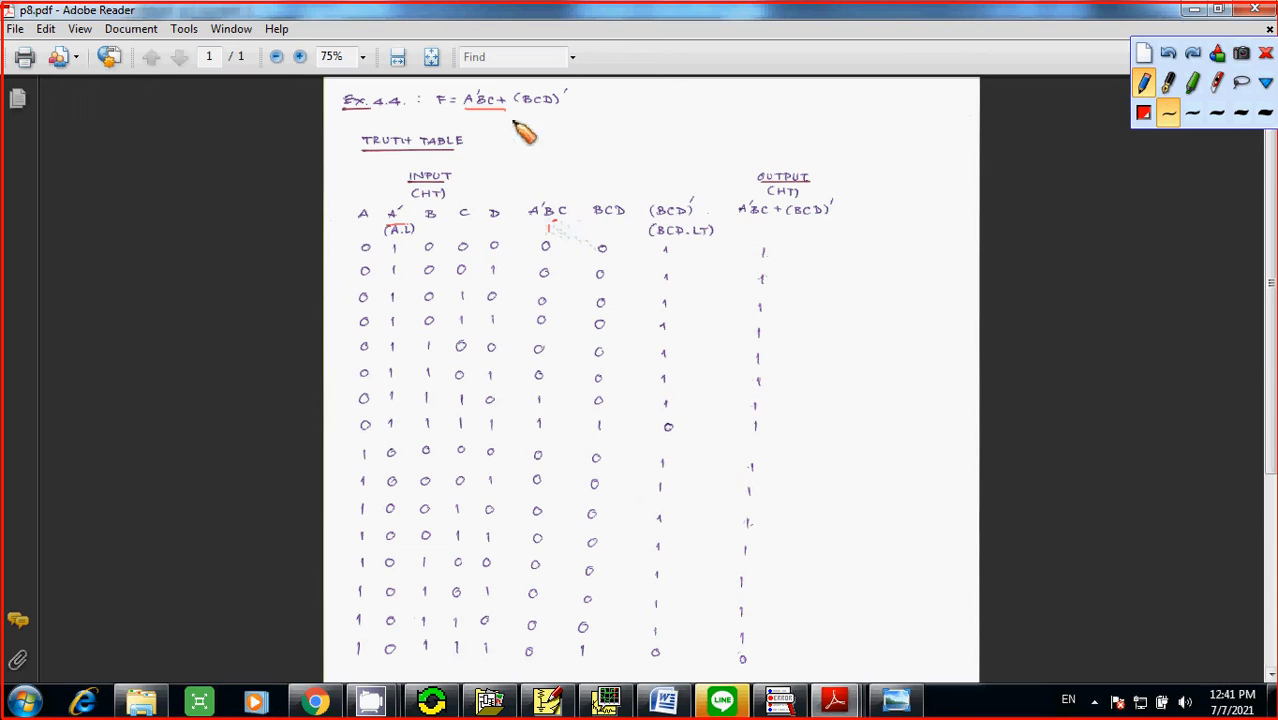
left_click_drag(650, 218, 692, 216)
left_click(1144, 54)
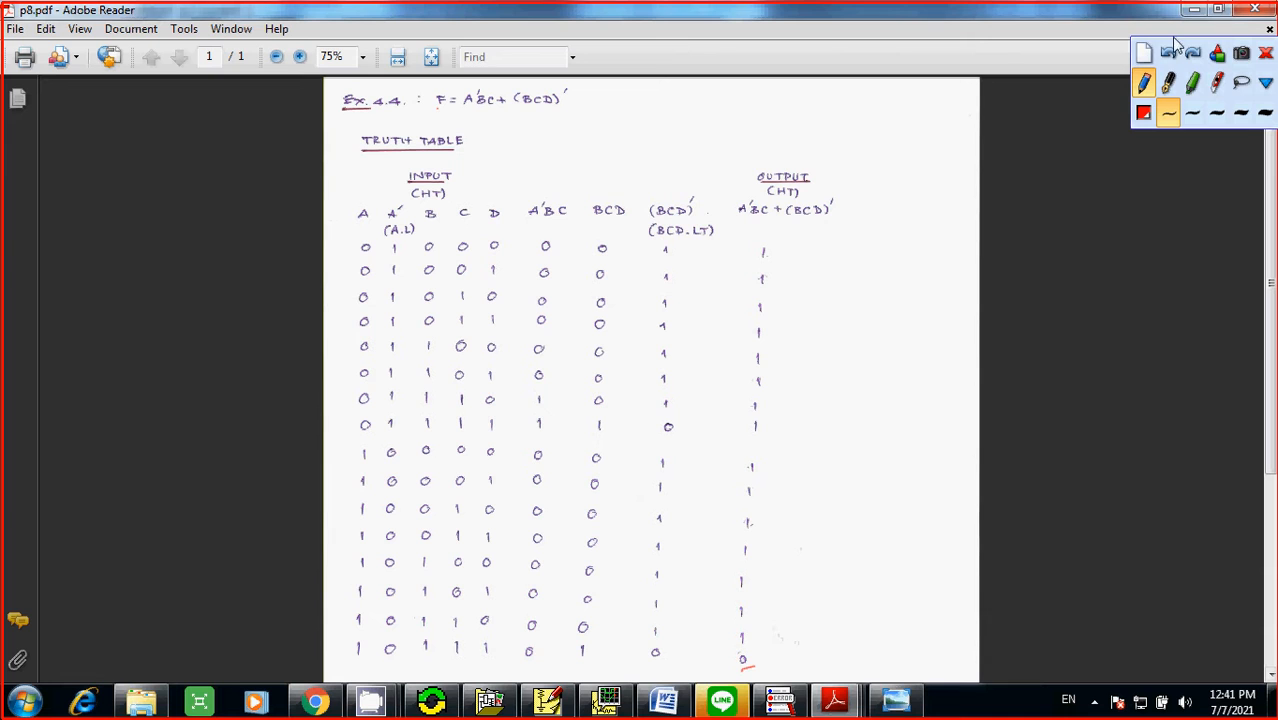
left_click(1143, 56)
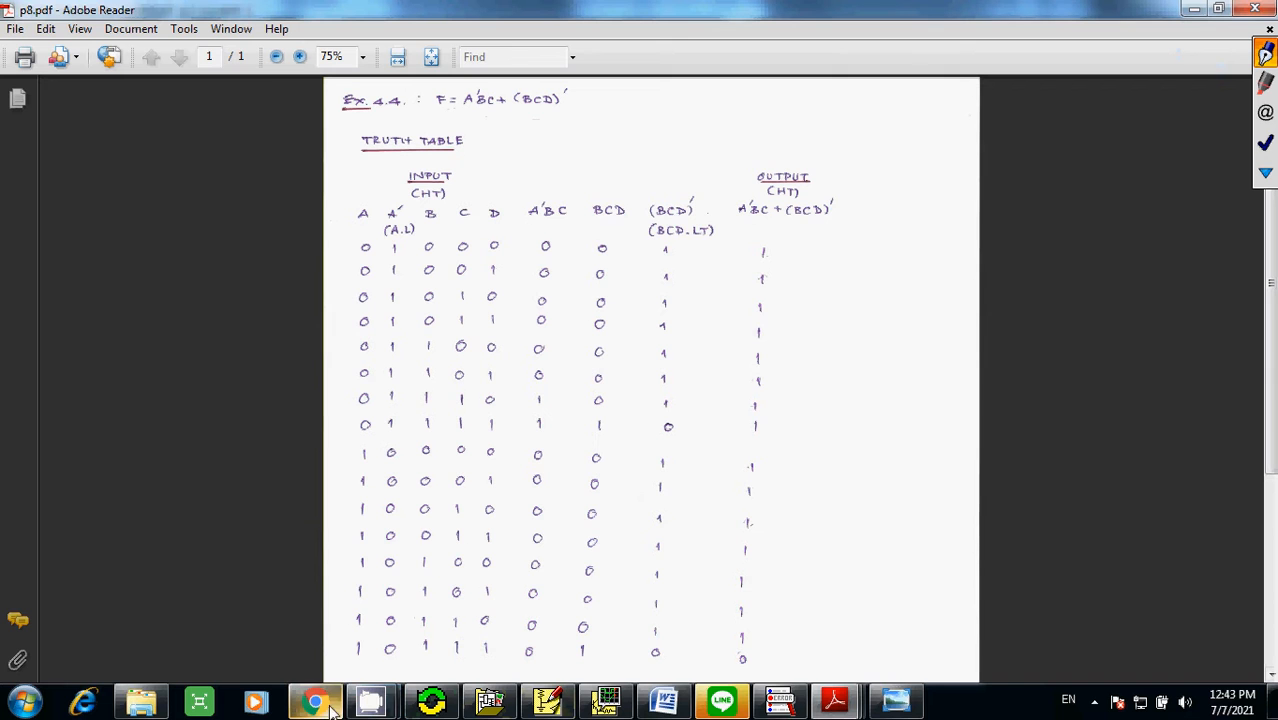
- Switch to the circuit diagram in p7.pdf, circle gates G1, G2 and G3 in red, and clear all pen marks
mouse_move(828, 703)
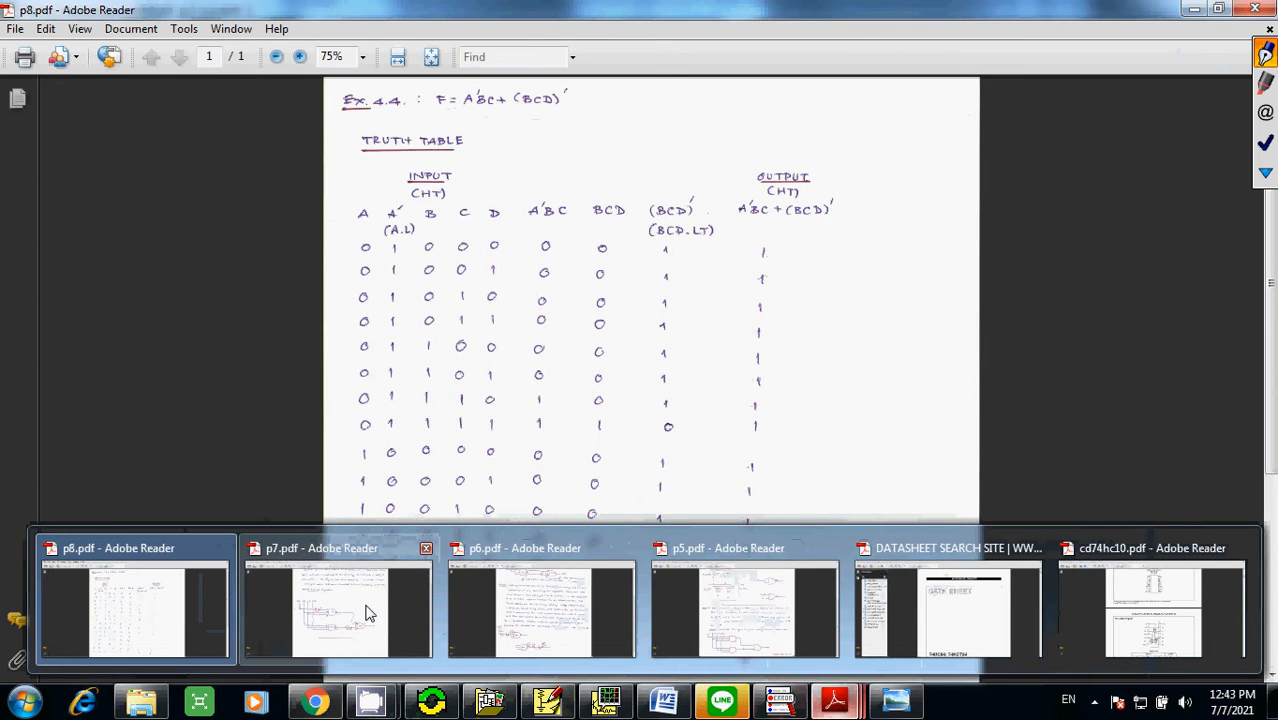
mouse_move(366, 612)
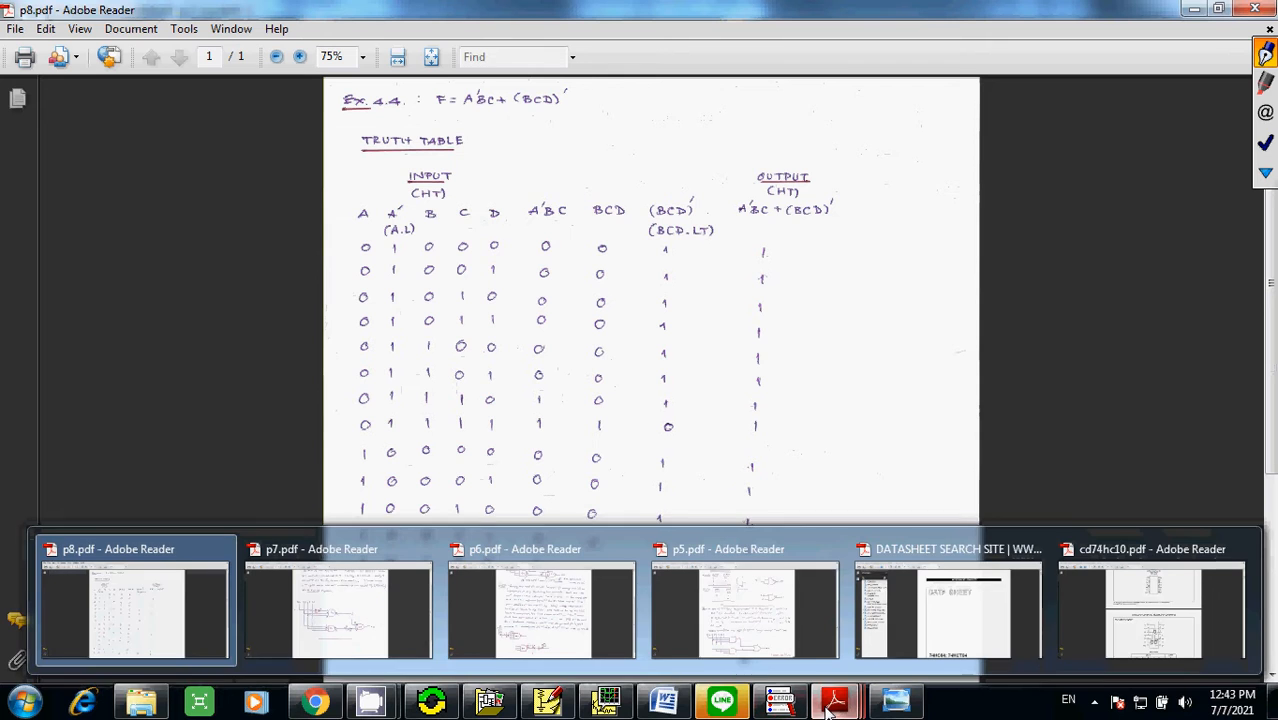
left_click(345, 607)
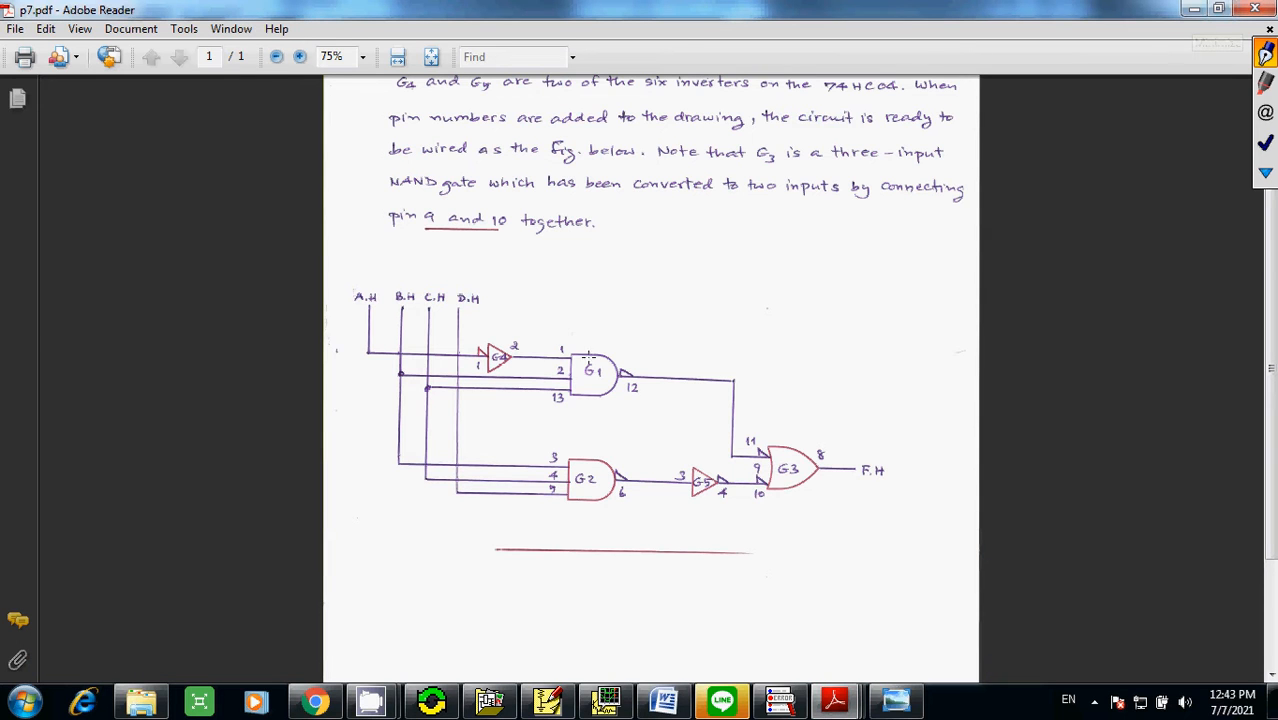
left_click(1264, 82)
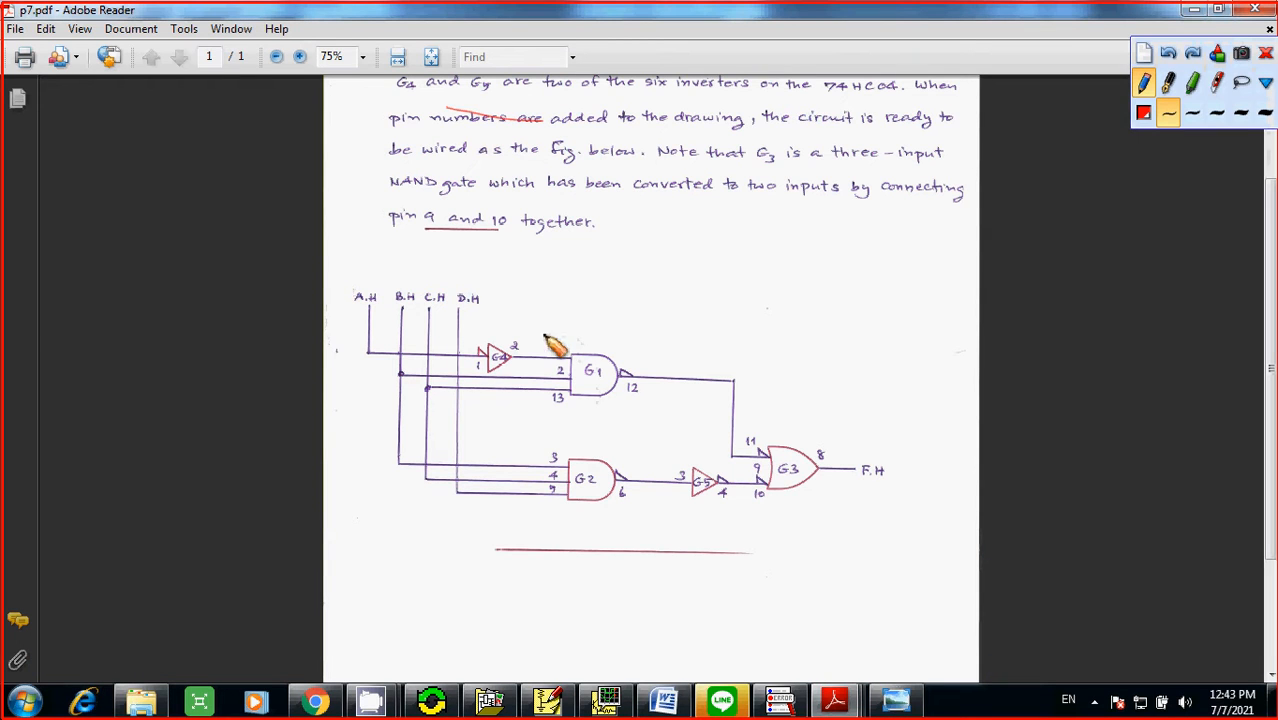
left_click_drag(543, 336, 666, 380)
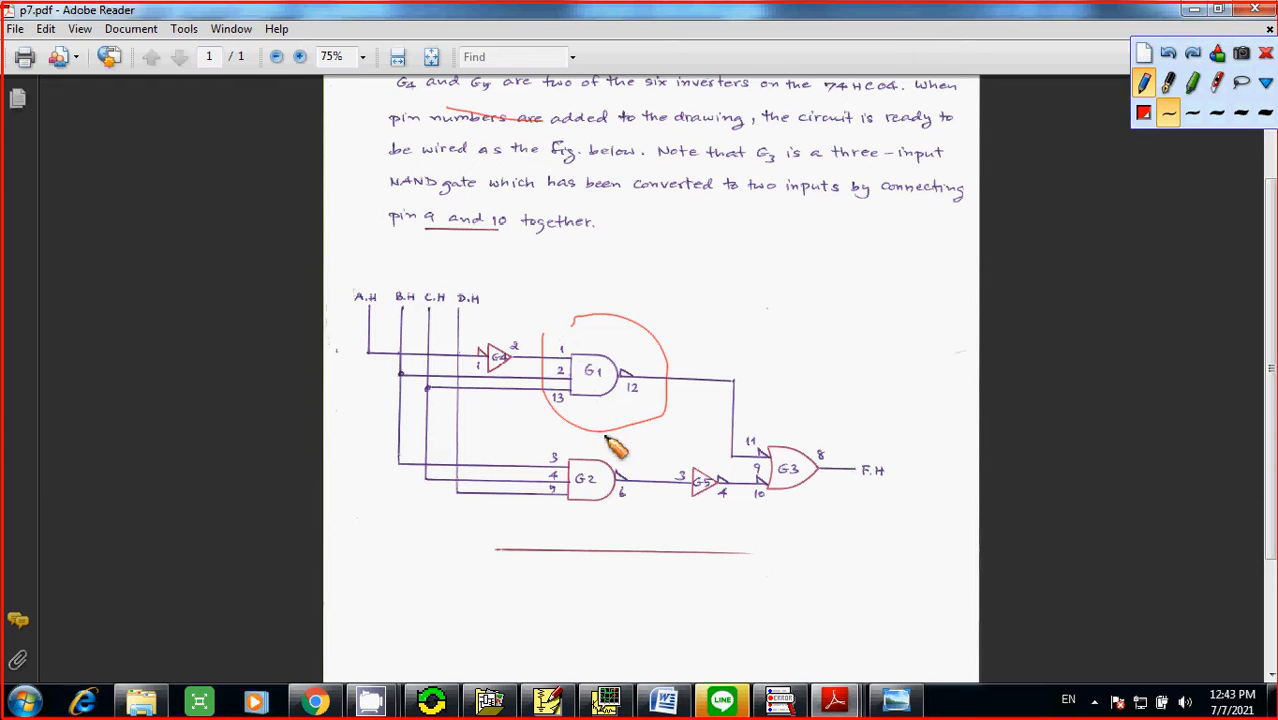
left_click_drag(544, 453, 554, 456)
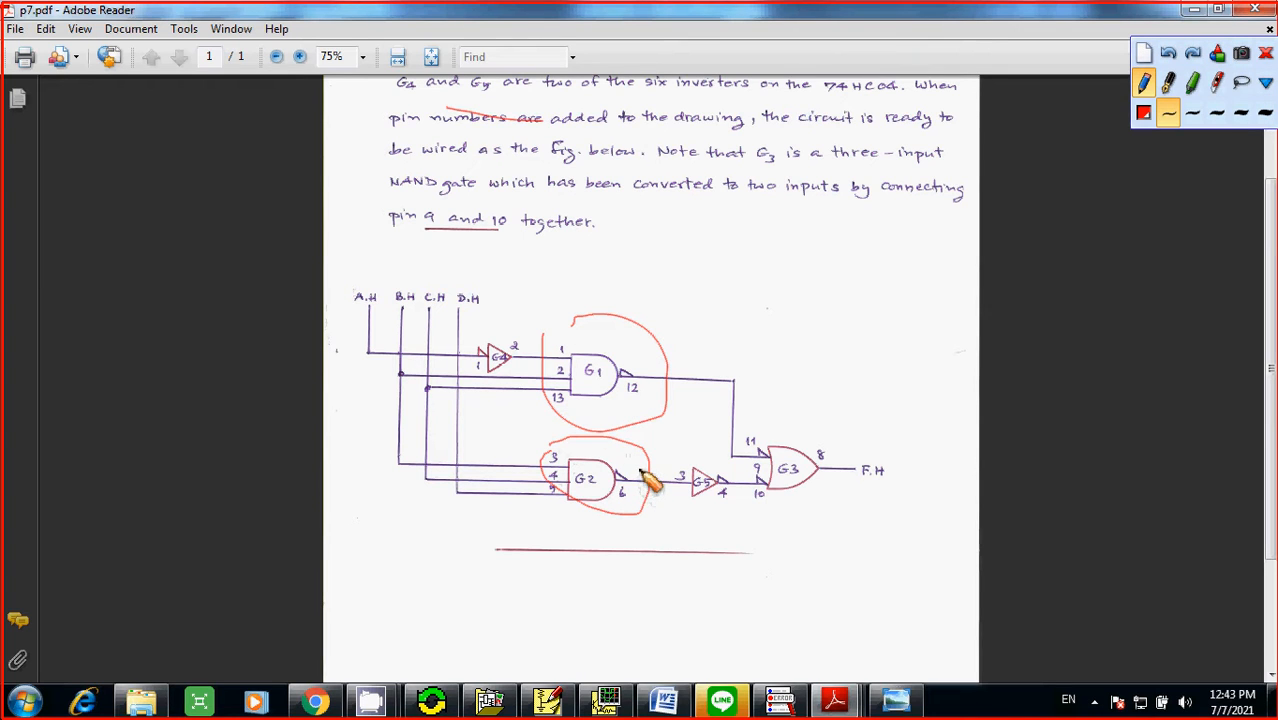
left_click_drag(757, 428, 827, 494)
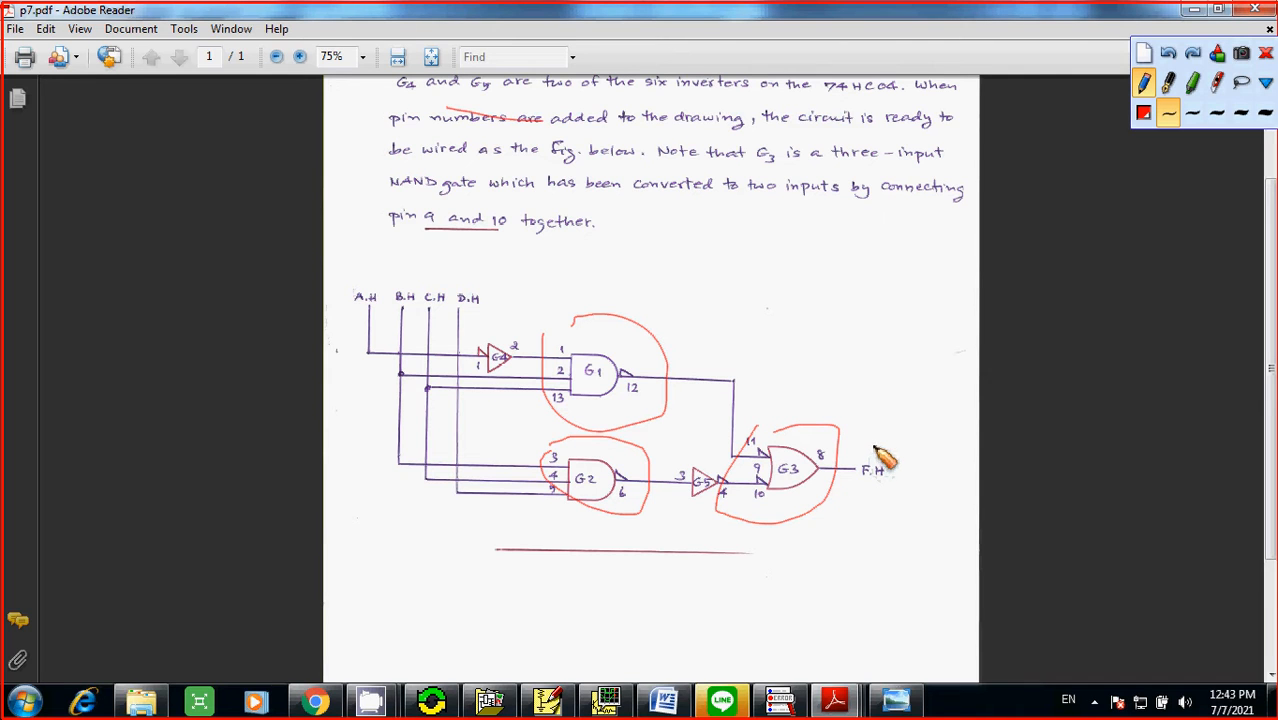
left_click(1144, 52)
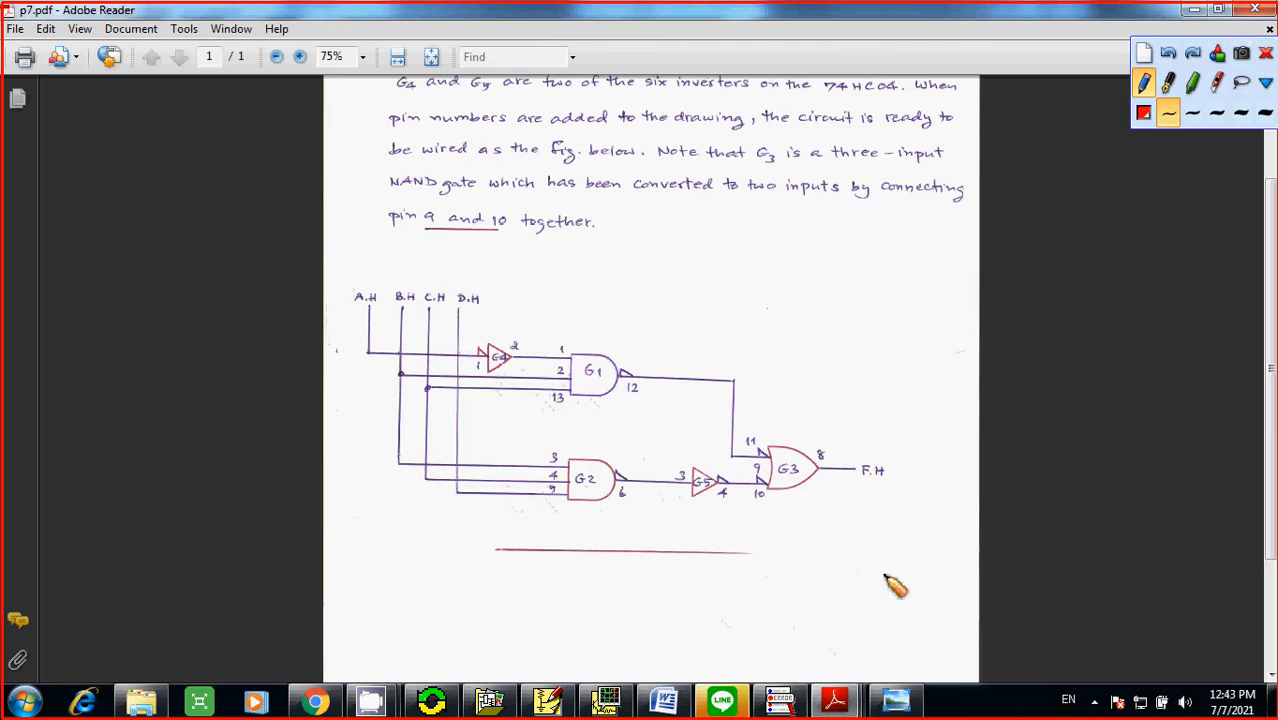
left_click(1265, 57)
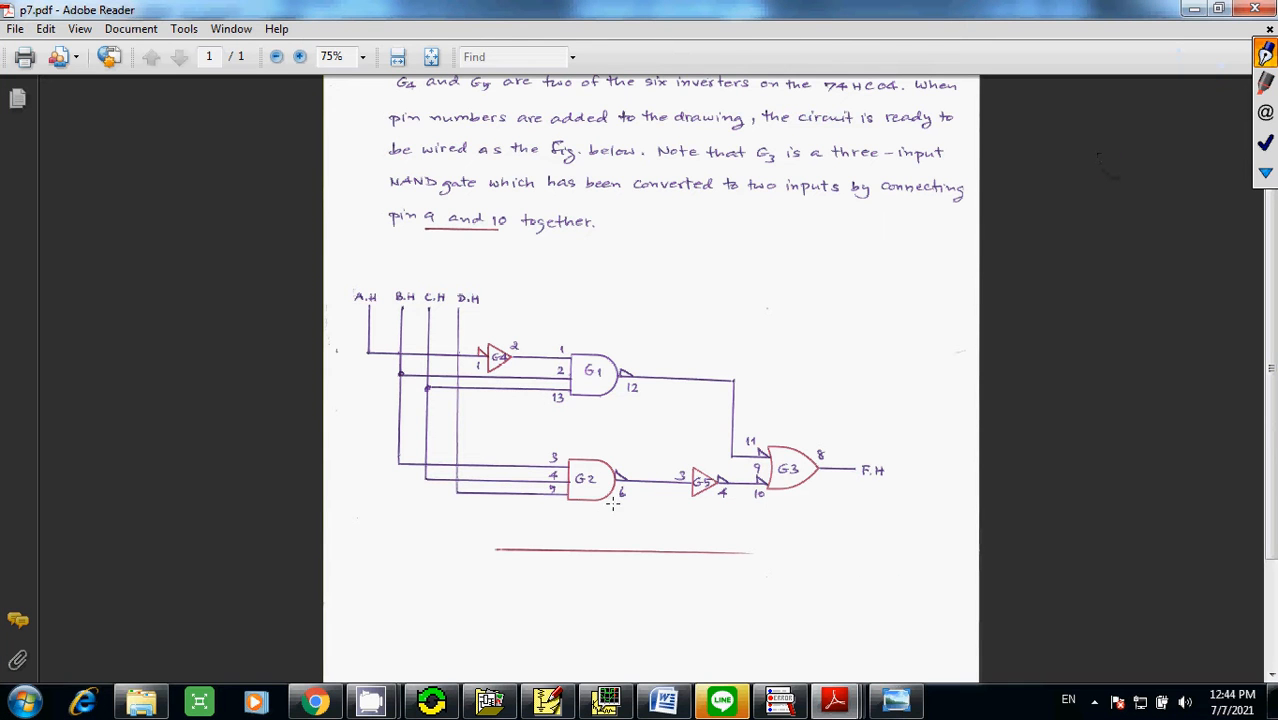
- Return to the truth table in p8.pdf and open p9.pdf from the Digital RIT folder
mouse_move(829, 713)
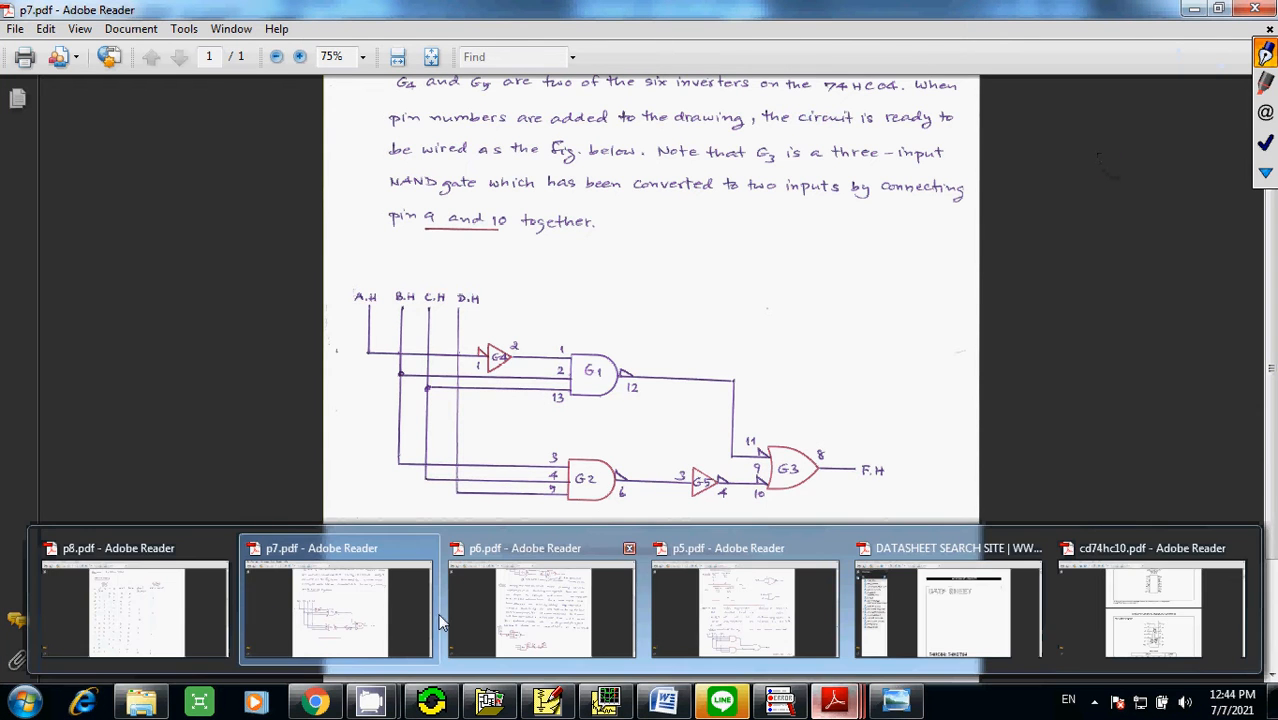
left_click(128, 605)
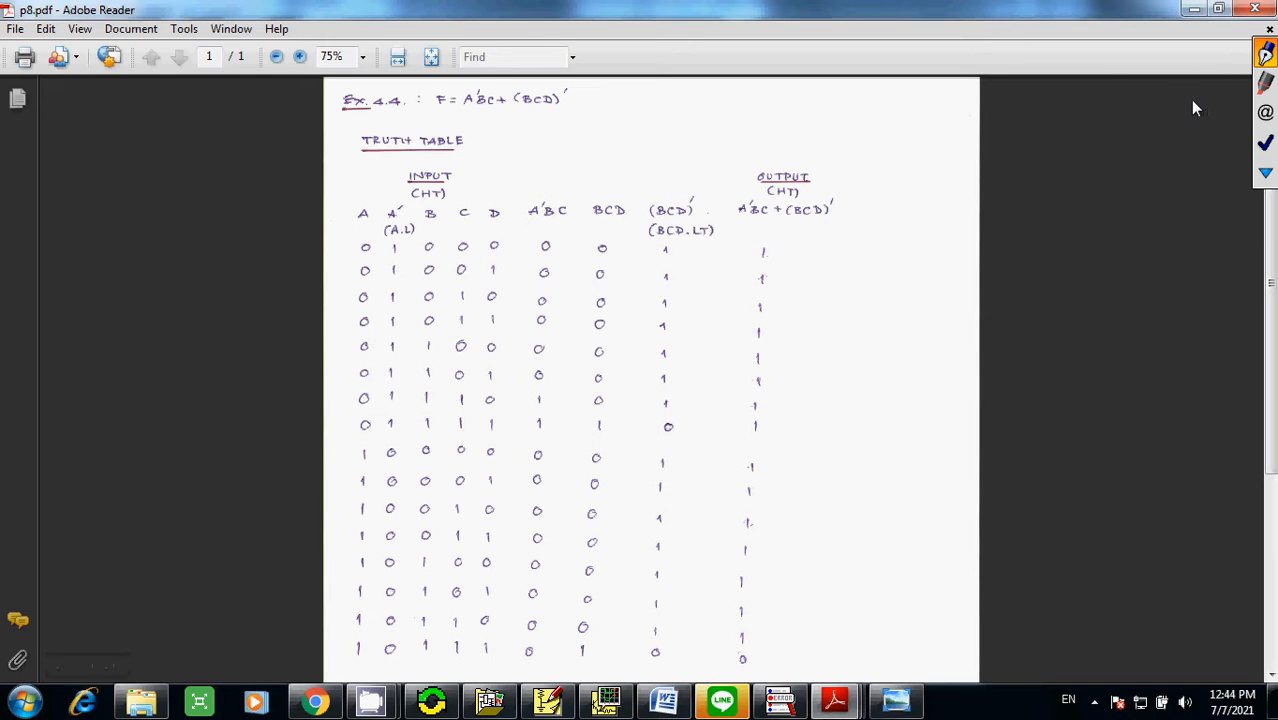
left_click(141, 703)
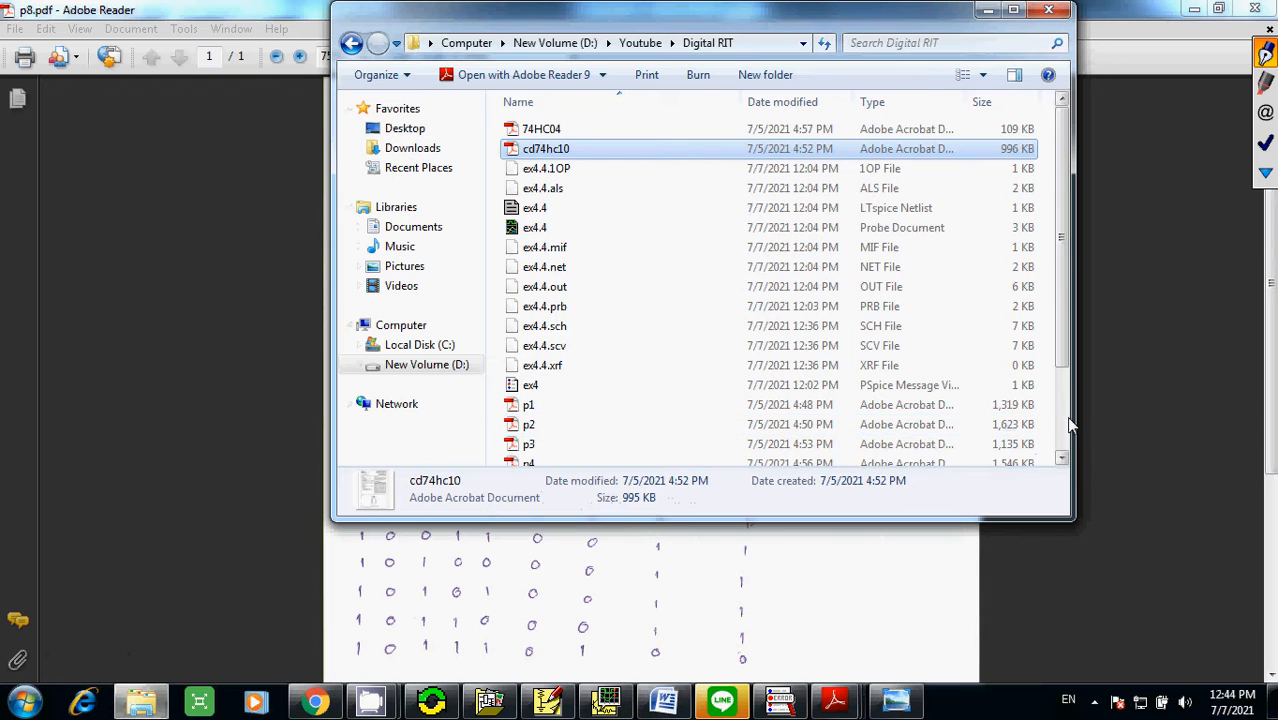
scroll(1068, 425, "down", 2)
double_click(528, 455)
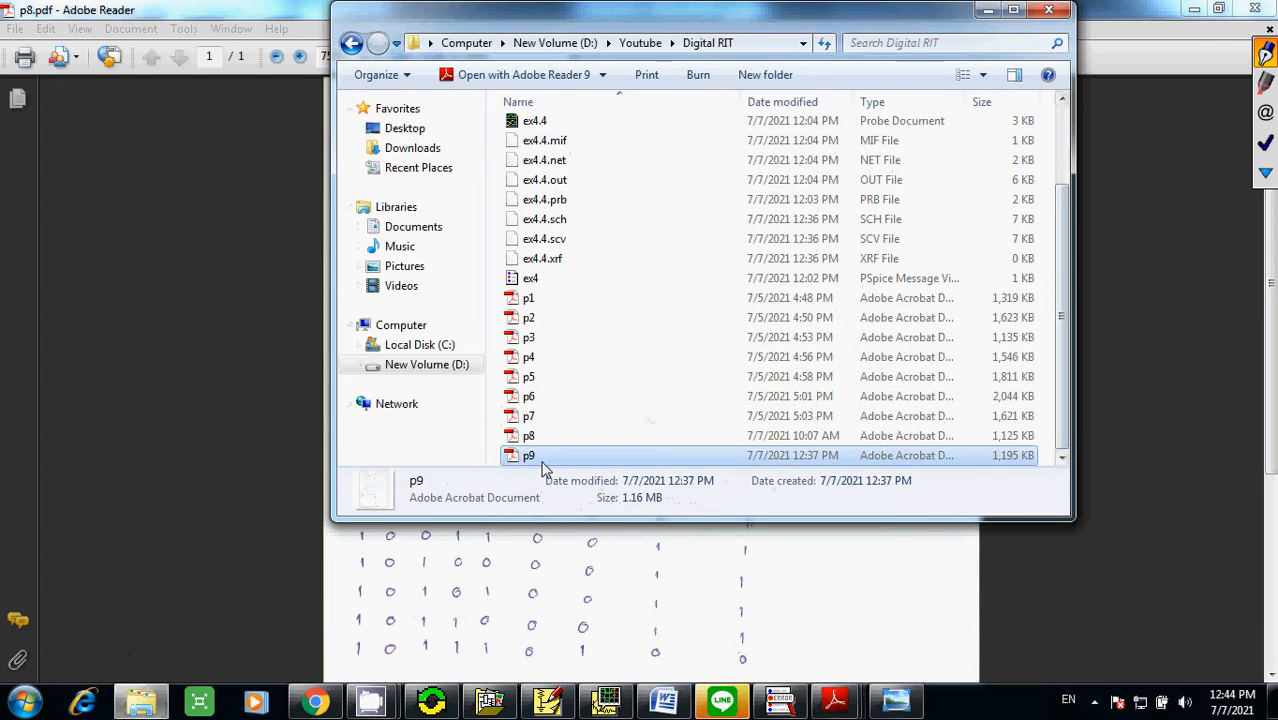
left_click(804, 514)
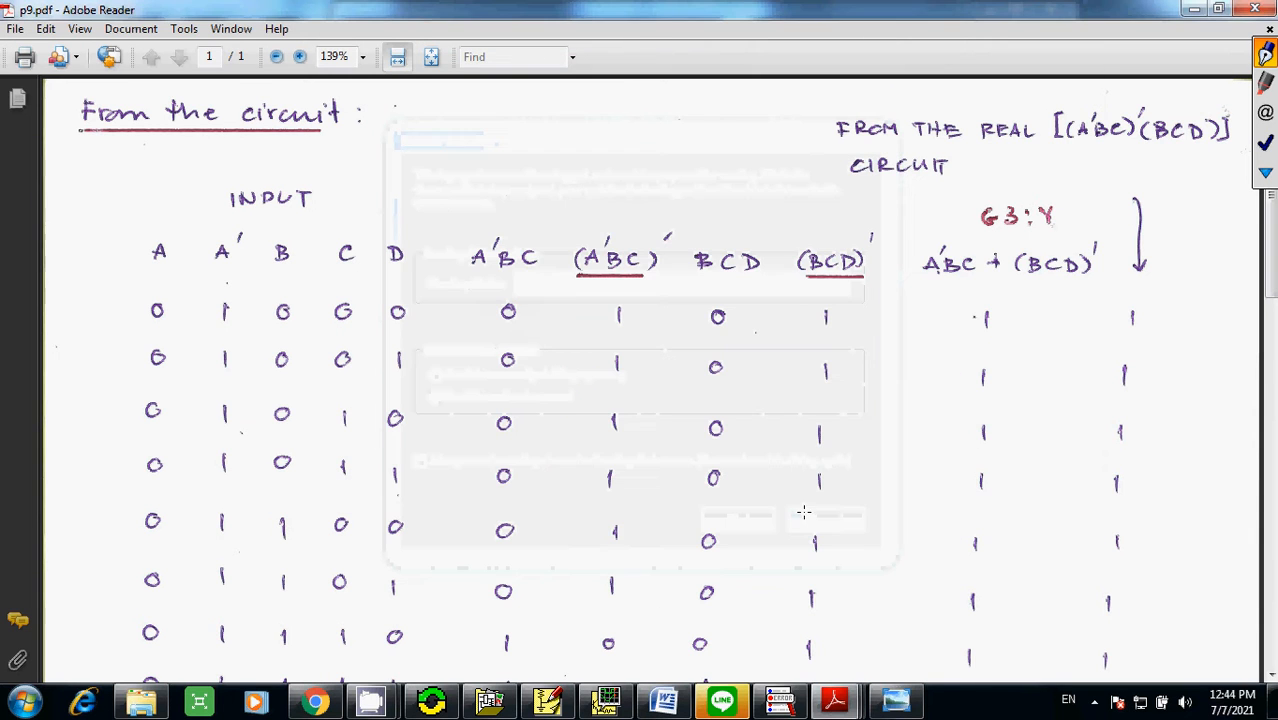
- Zoom p9.pdf to 75% and shrink its window to cover roughly the left half of the screen
left_click(365, 57)
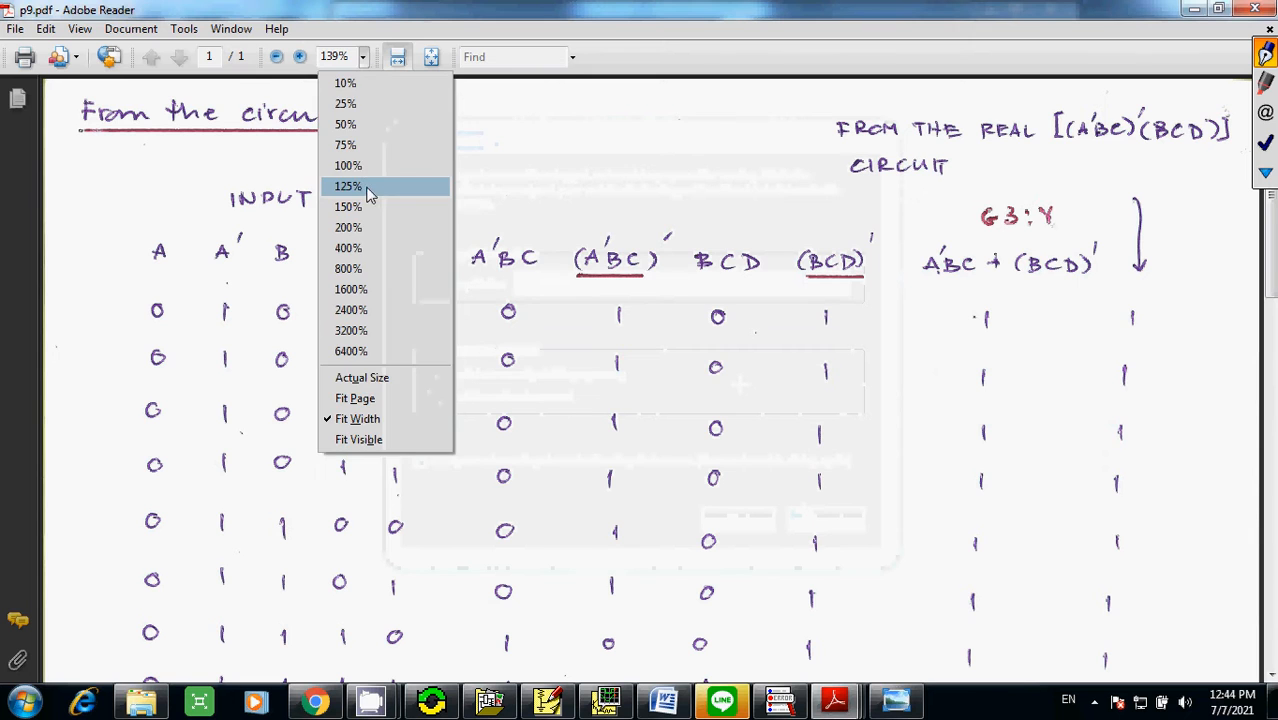
left_click(367, 150)
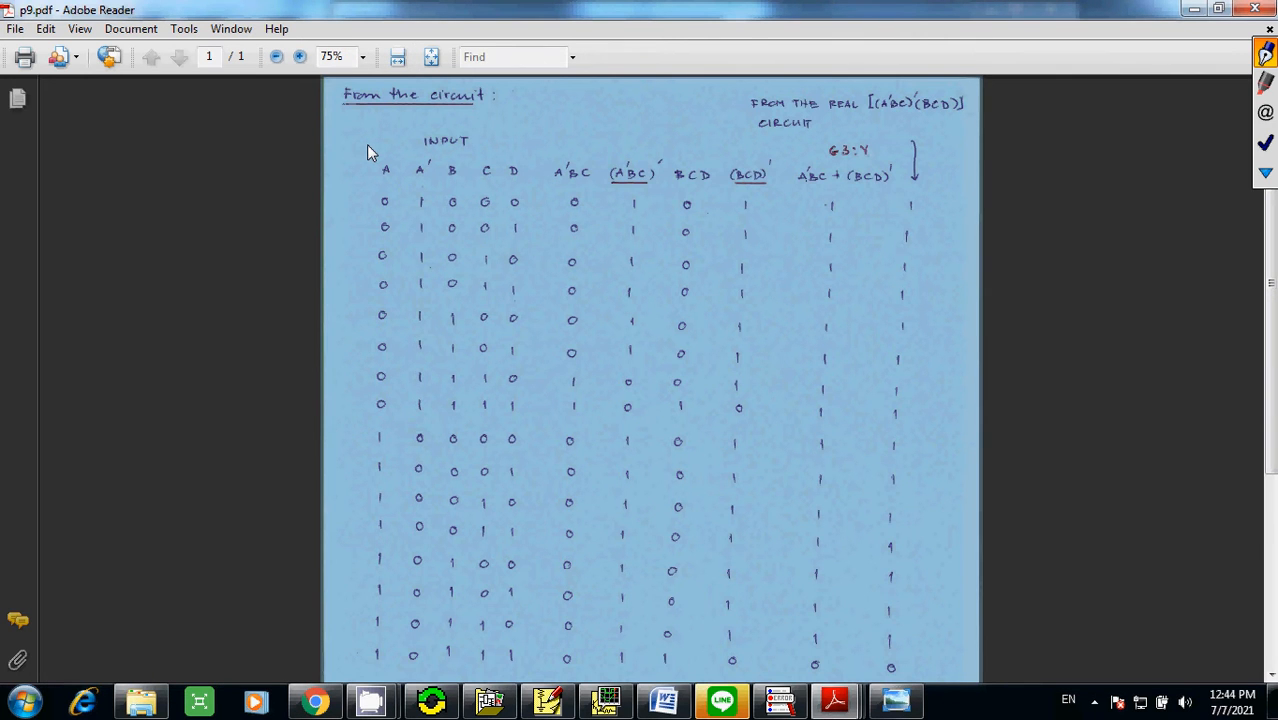
left_click(1062, 281)
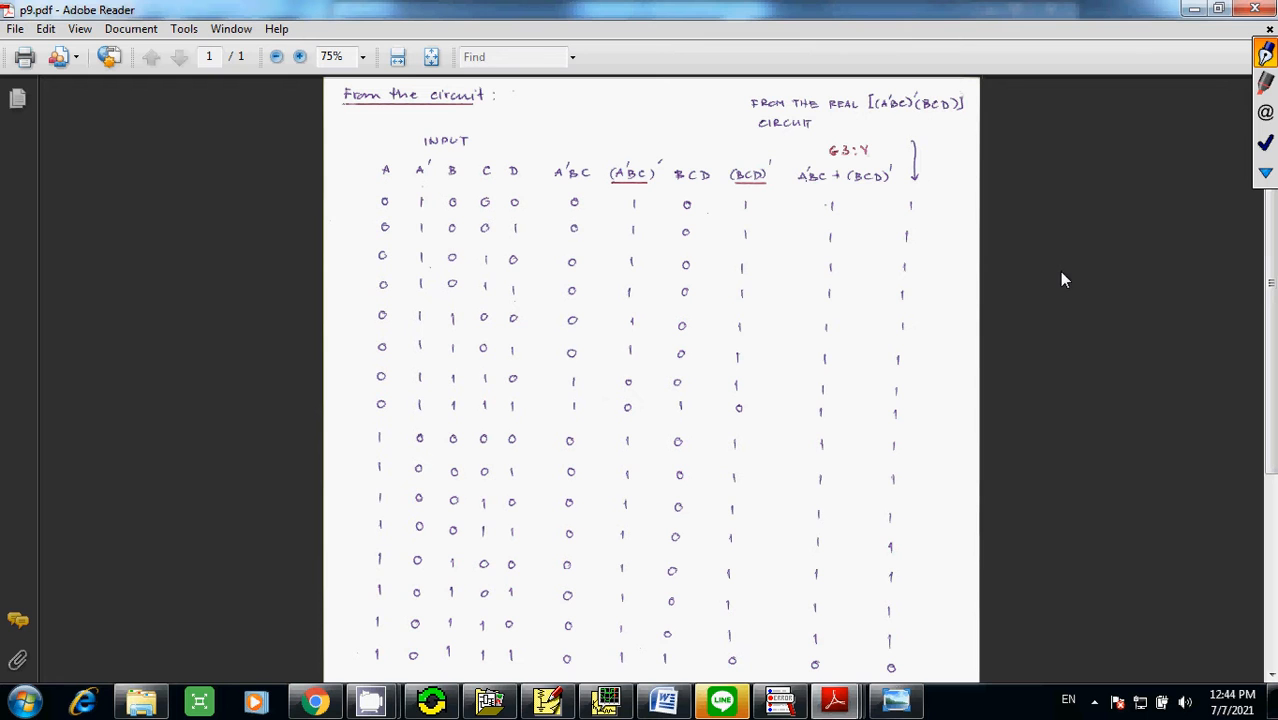
left_click(1218, 8)
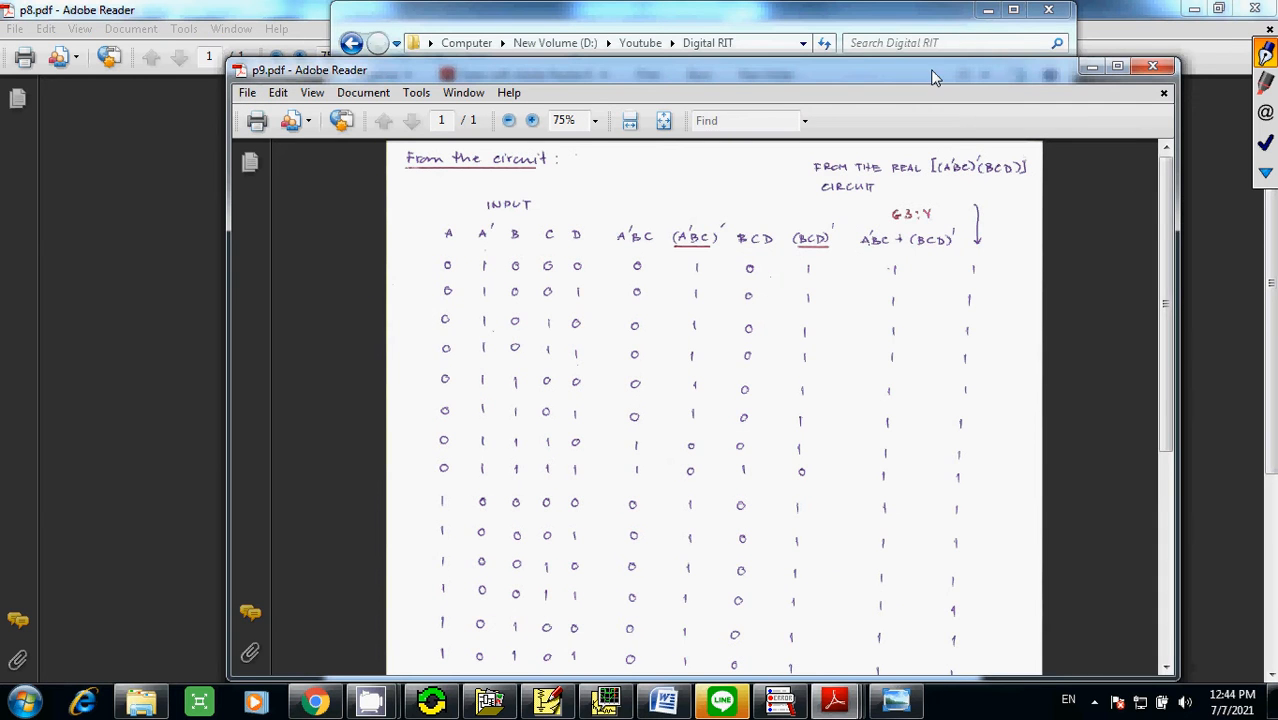
left_click_drag(932, 77, 712, 27)
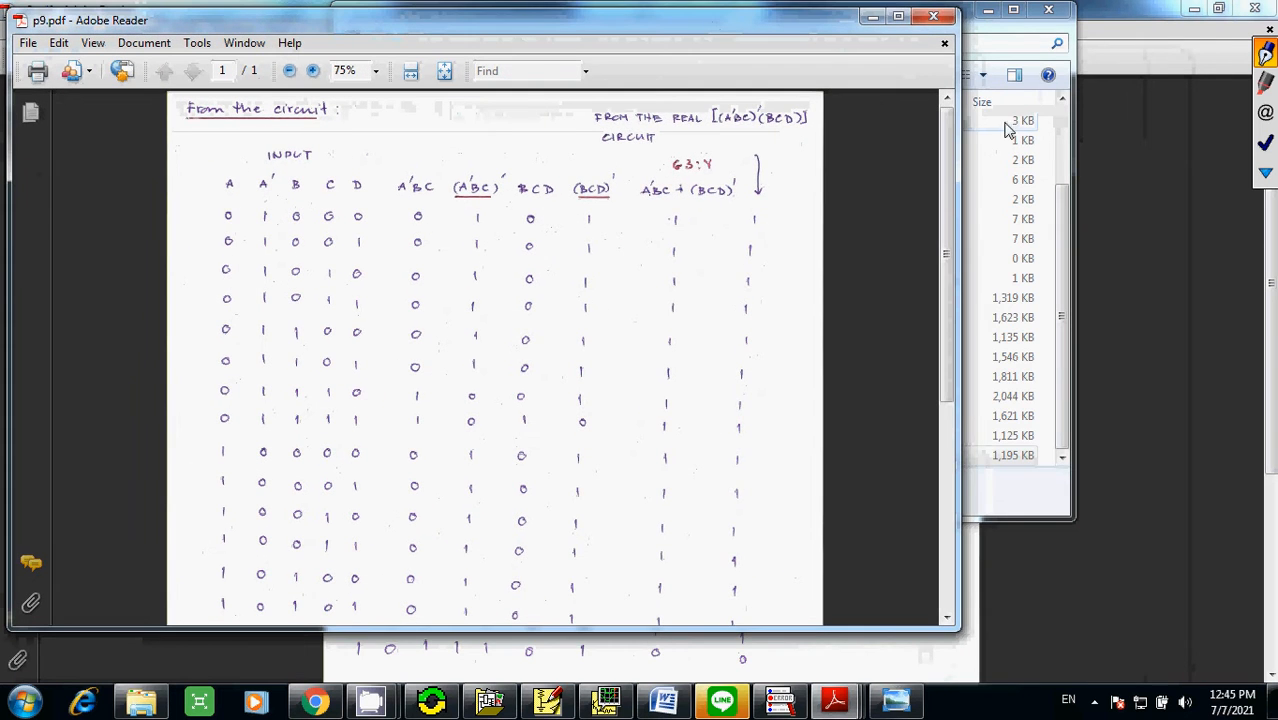
left_click_drag(956, 124, 733, 124)
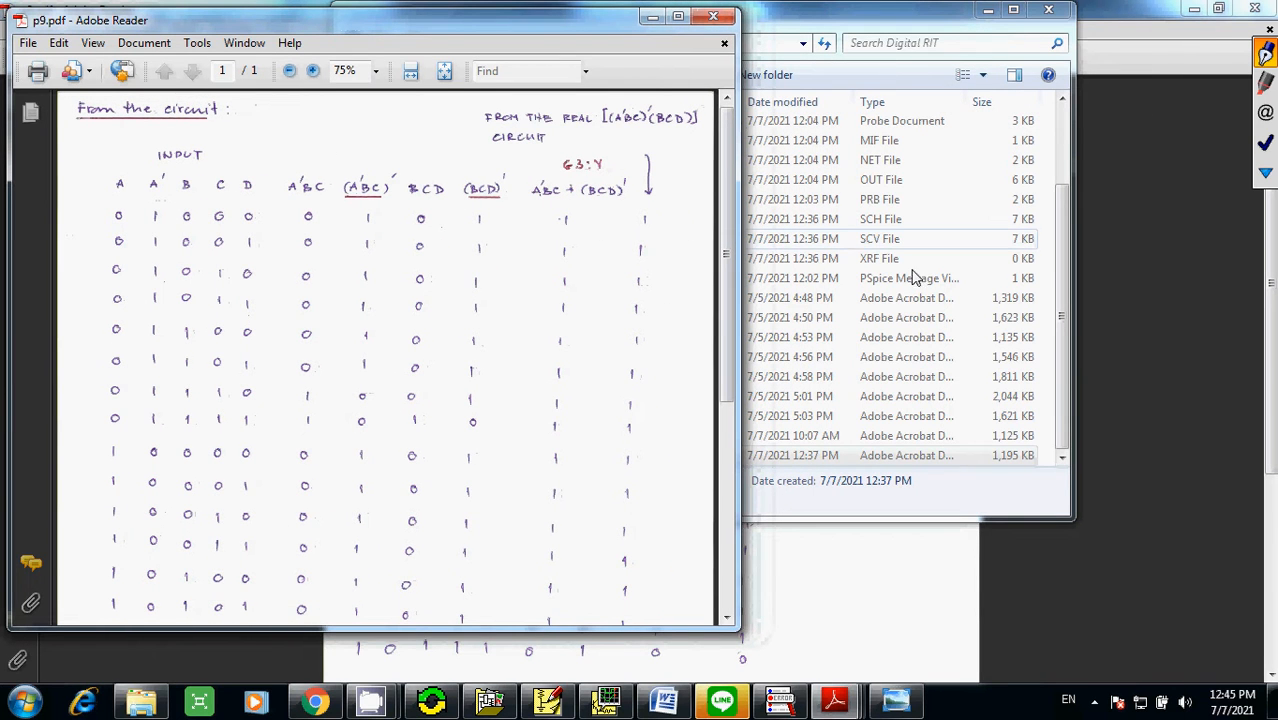
- Place the p7.pdf circuit diagram in a narrowed, taller window beside the p9.pdf truth table
mouse_move(830, 706)
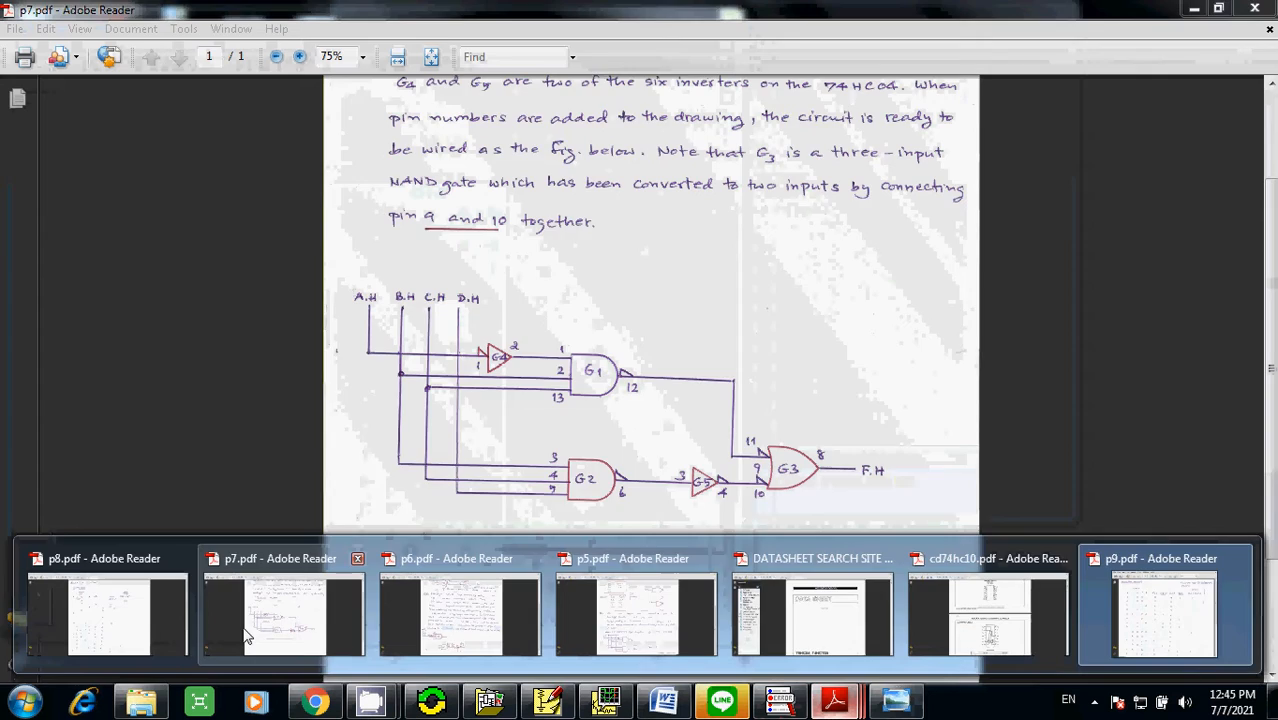
left_click(247, 637)
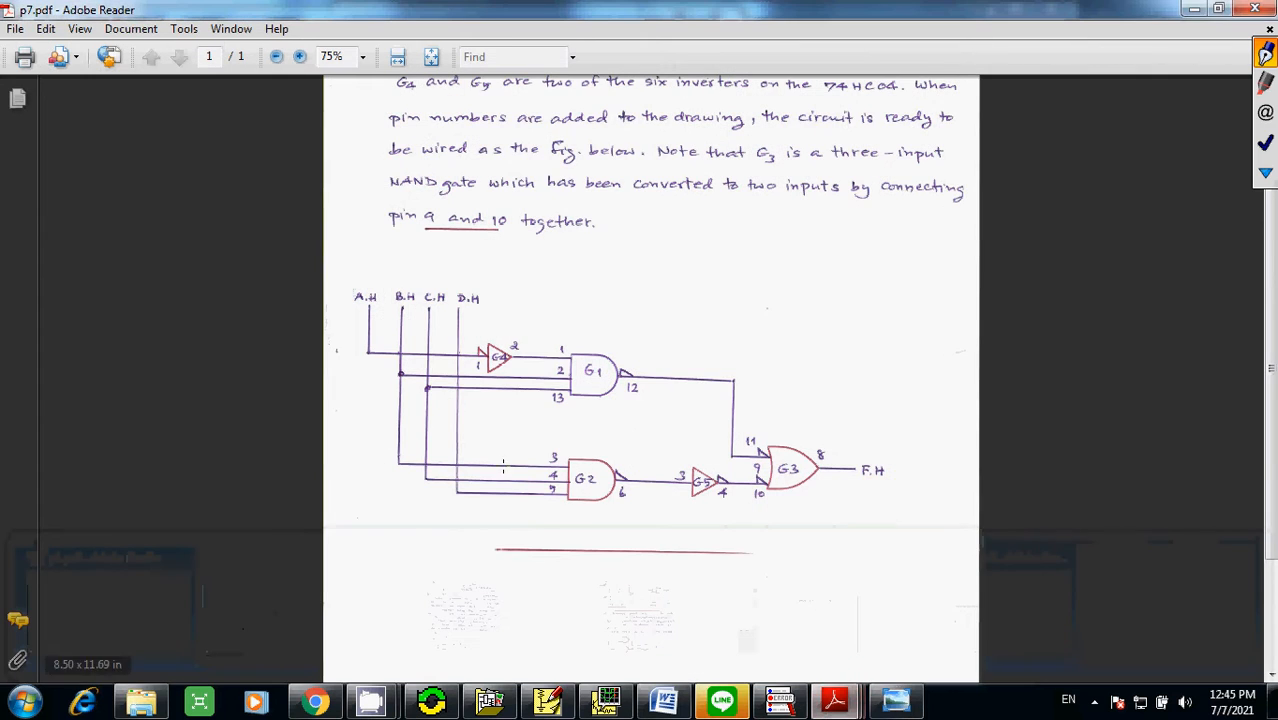
left_click(1218, 8)
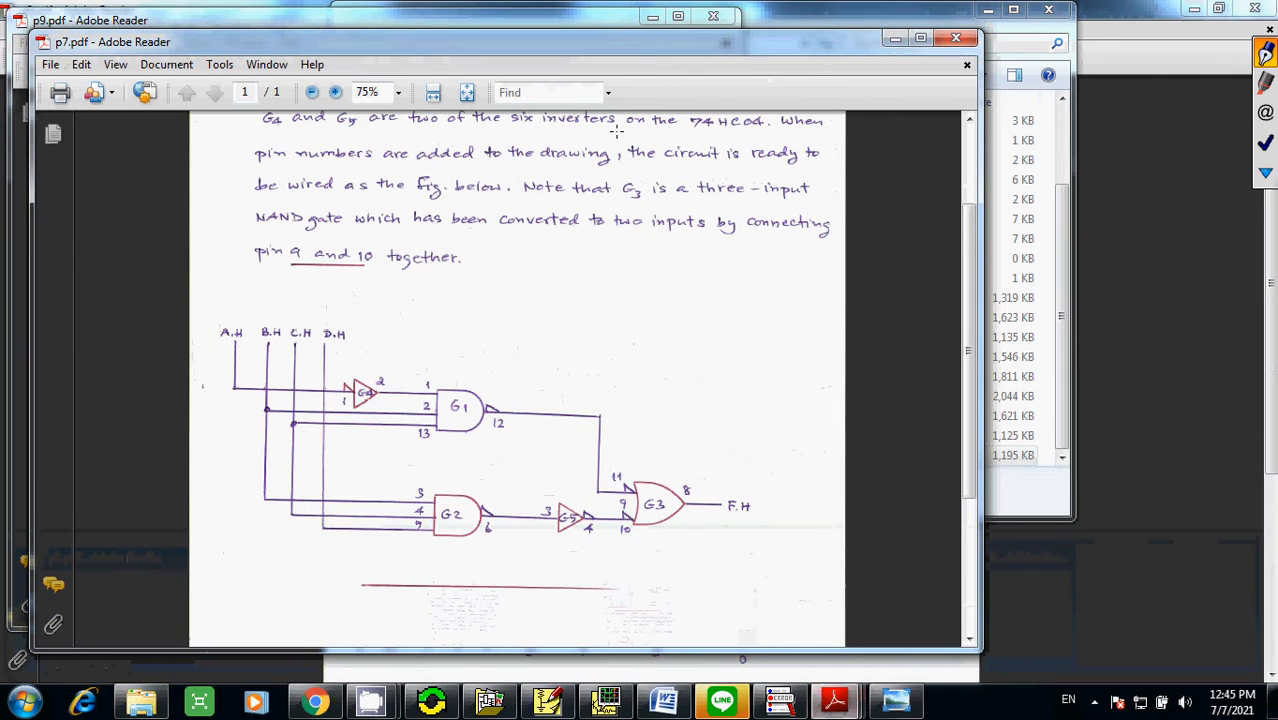
left_click_drag(703, 37, 998, 21)
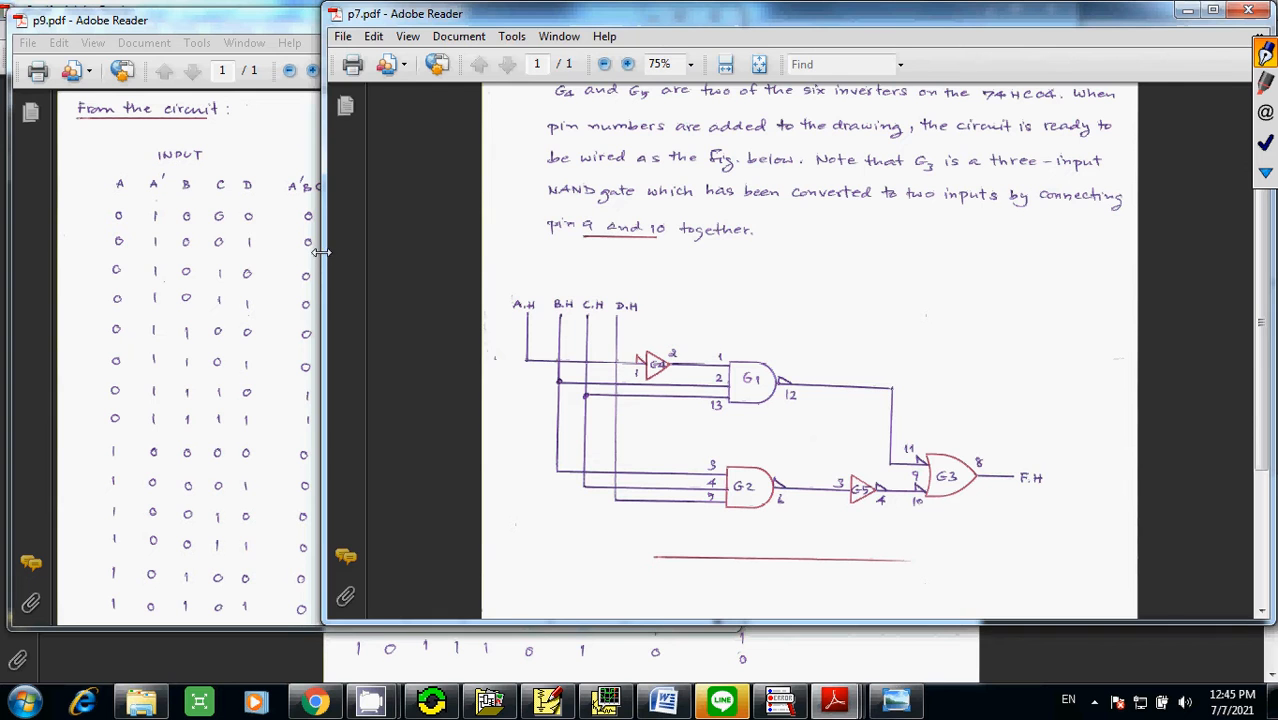
left_click_drag(320, 252, 693, 262)
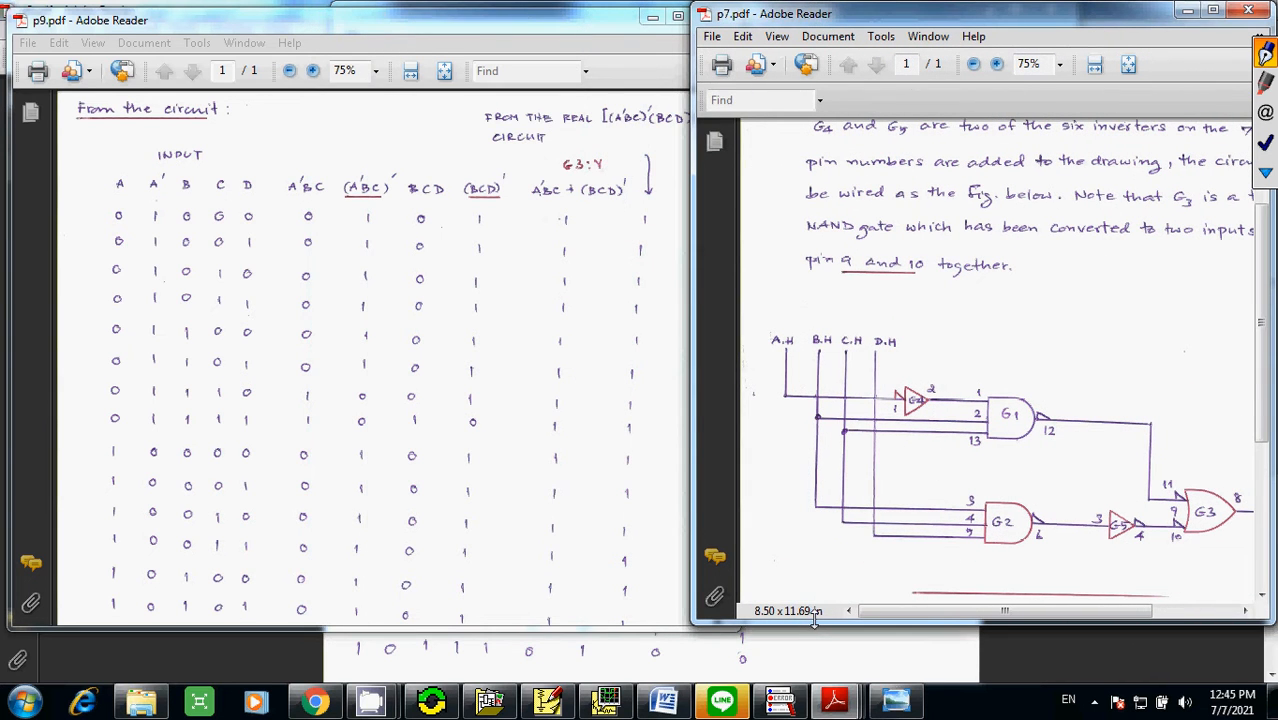
left_click_drag(812, 628, 821, 676)
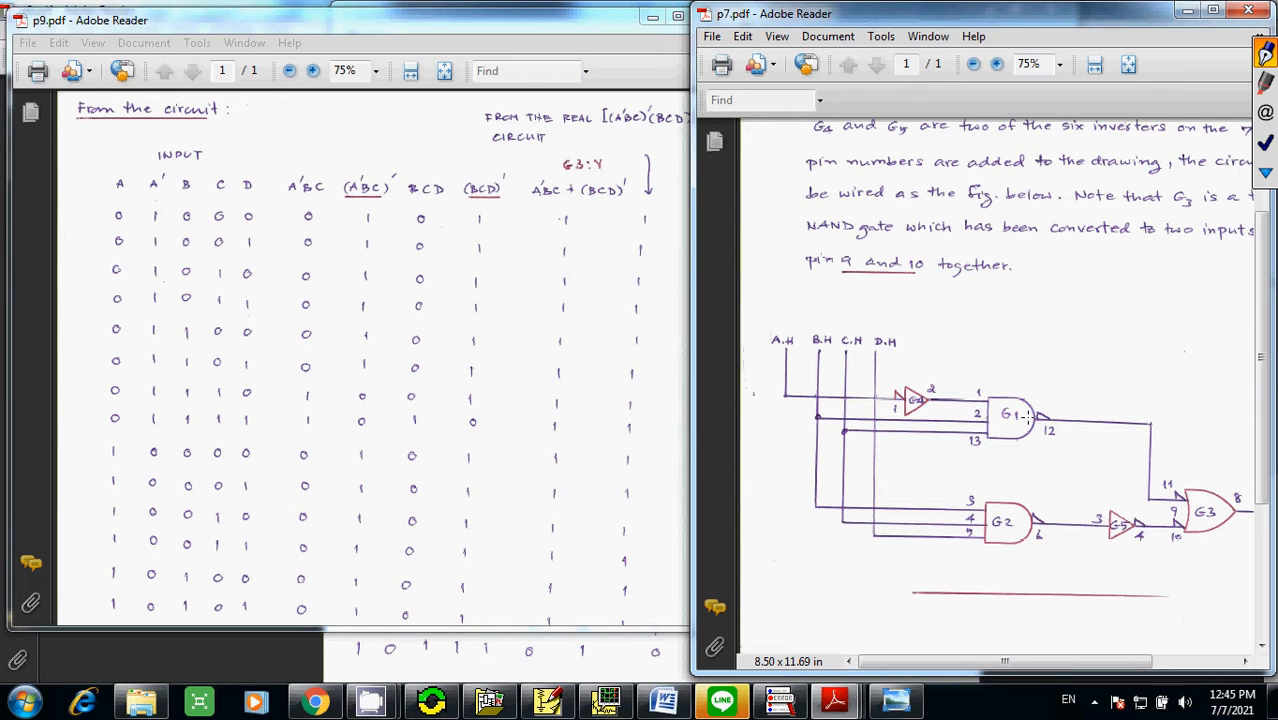
- Circle gates G1 and G3 in the p7.pdf circuit in red and clear all pen marks
left_click(1265, 92)
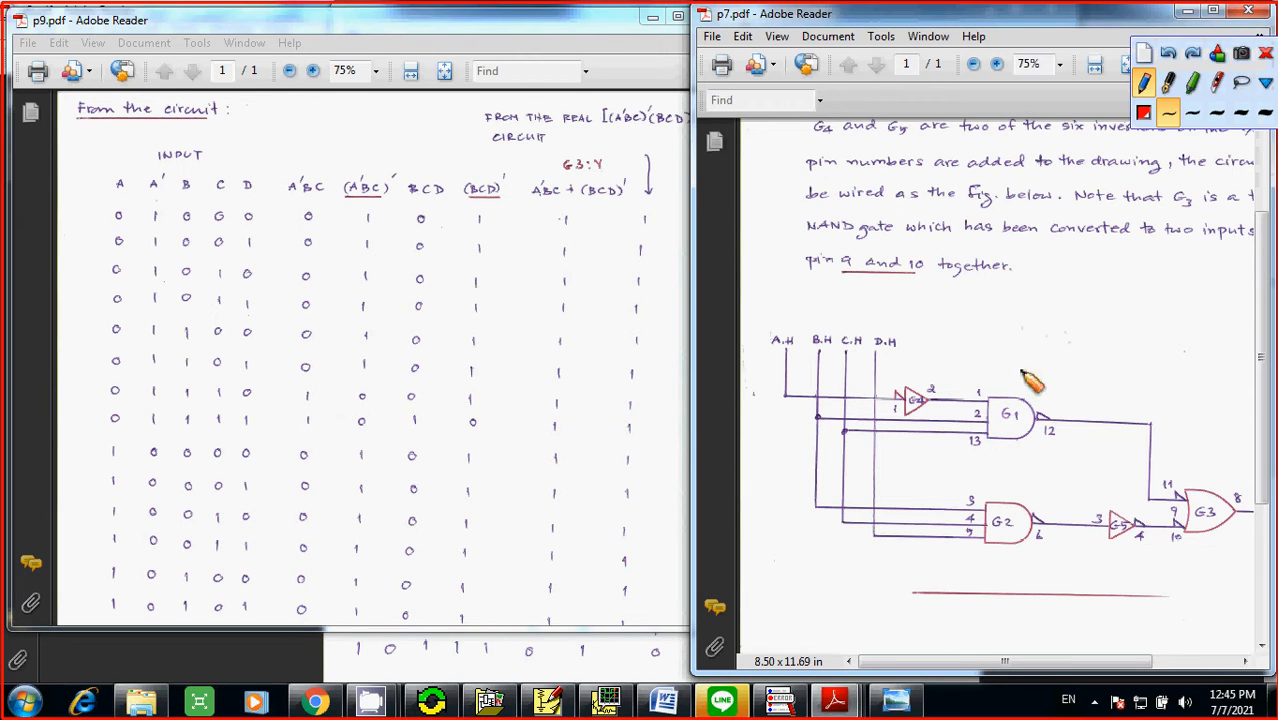
left_click_drag(978, 380, 974, 358)
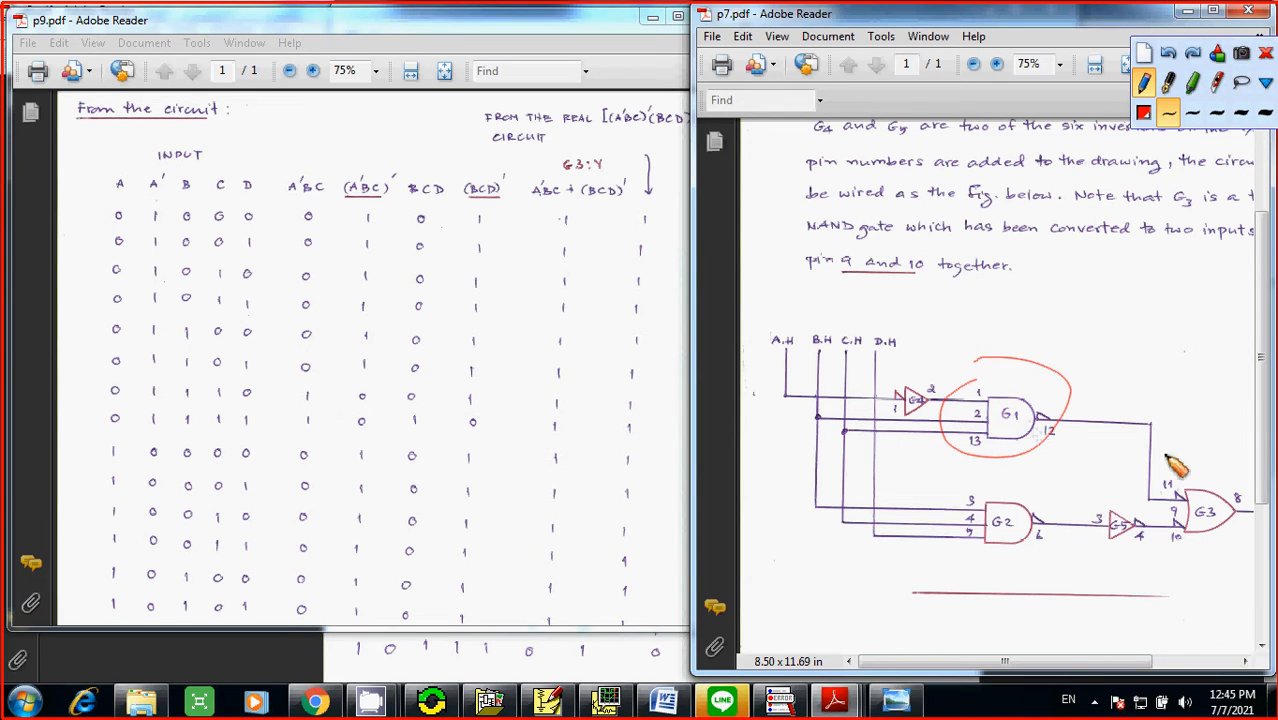
mouse_move(1158, 462)
left_mouse_down()
mouse_move(1246, 500)
mouse_move(1172, 470)
left_mouse_up()
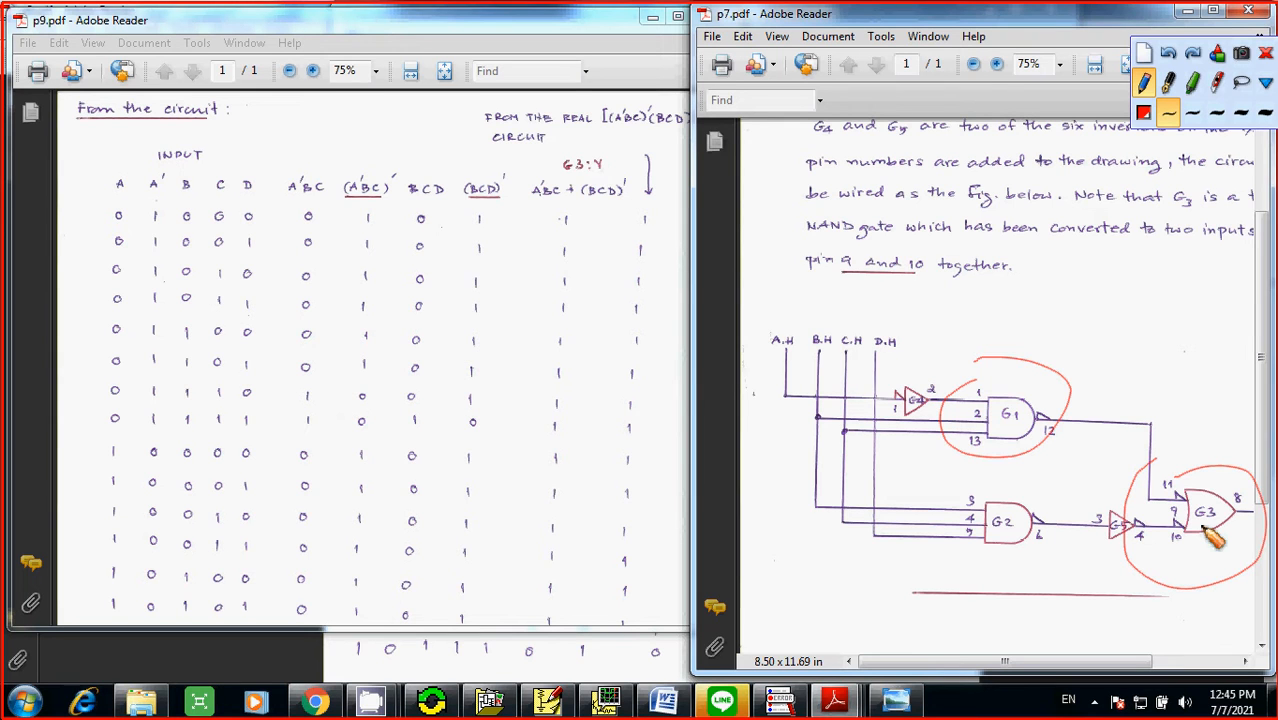
left_click(1143, 52)
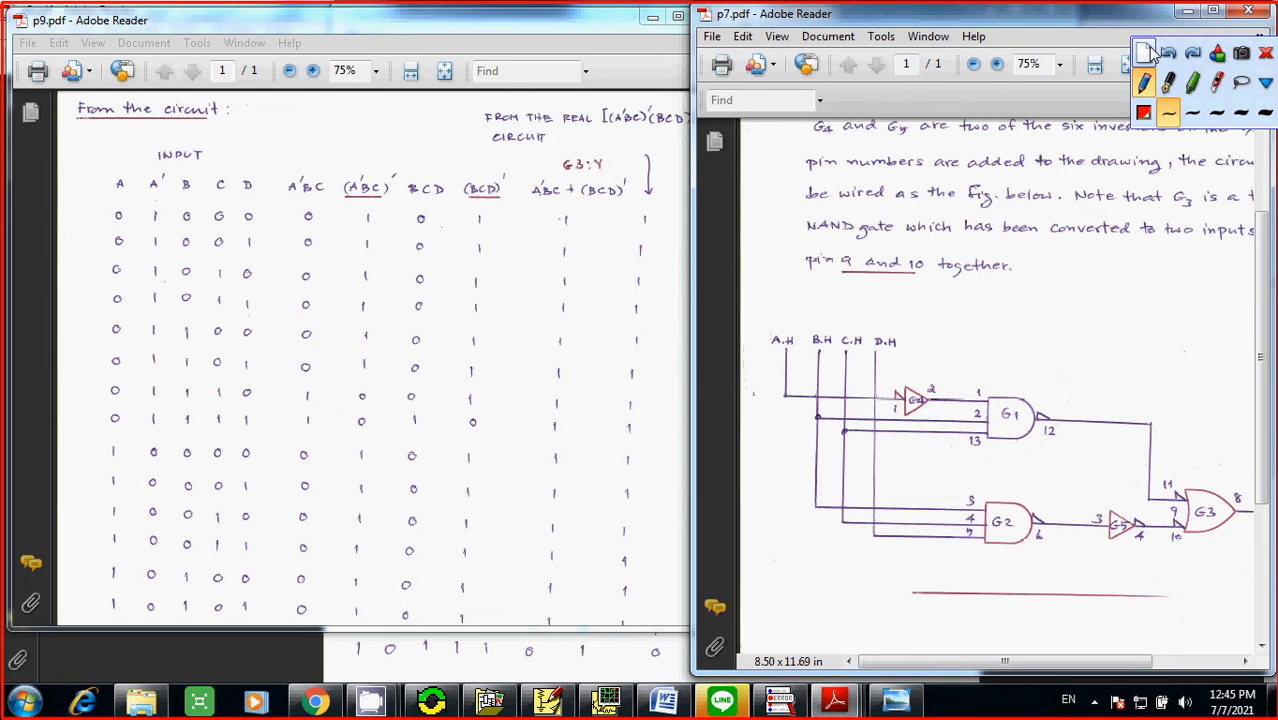
- Underline the INPUT heading of the p9.pdf truth table in red and stretch that window downward to show more rows
left_click_drag(160, 162, 202, 162)
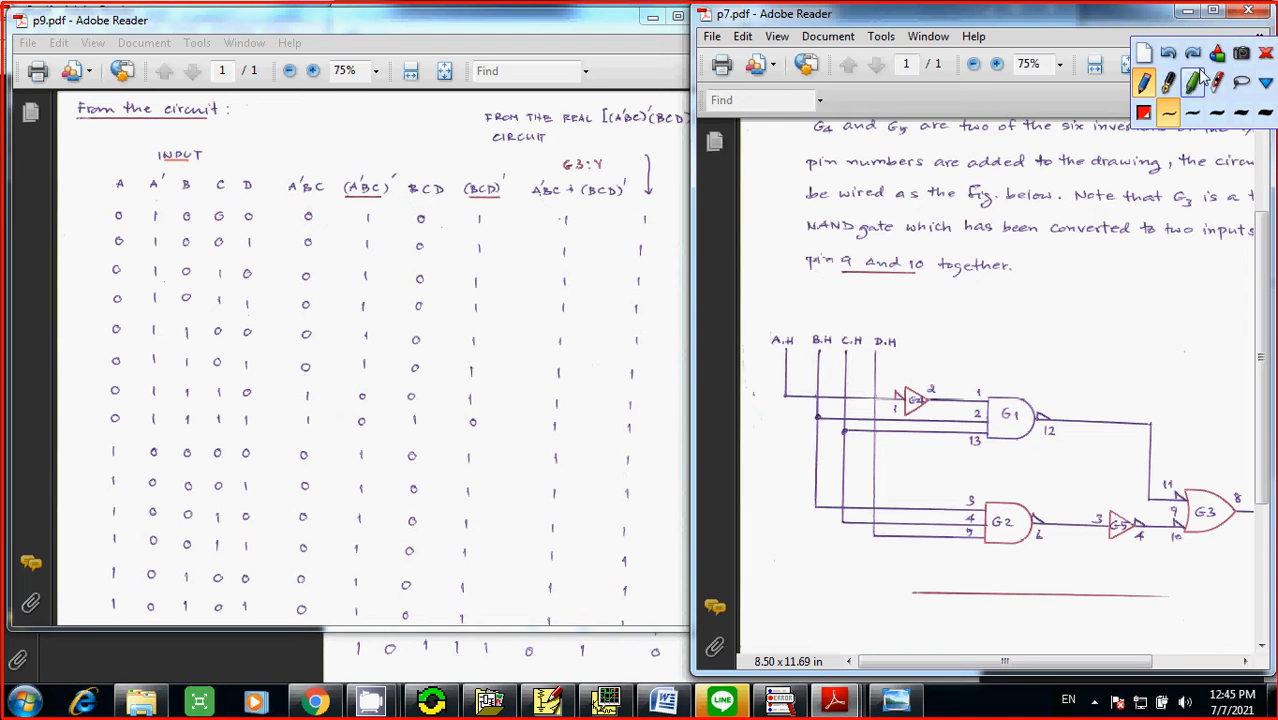
left_click(1266, 54)
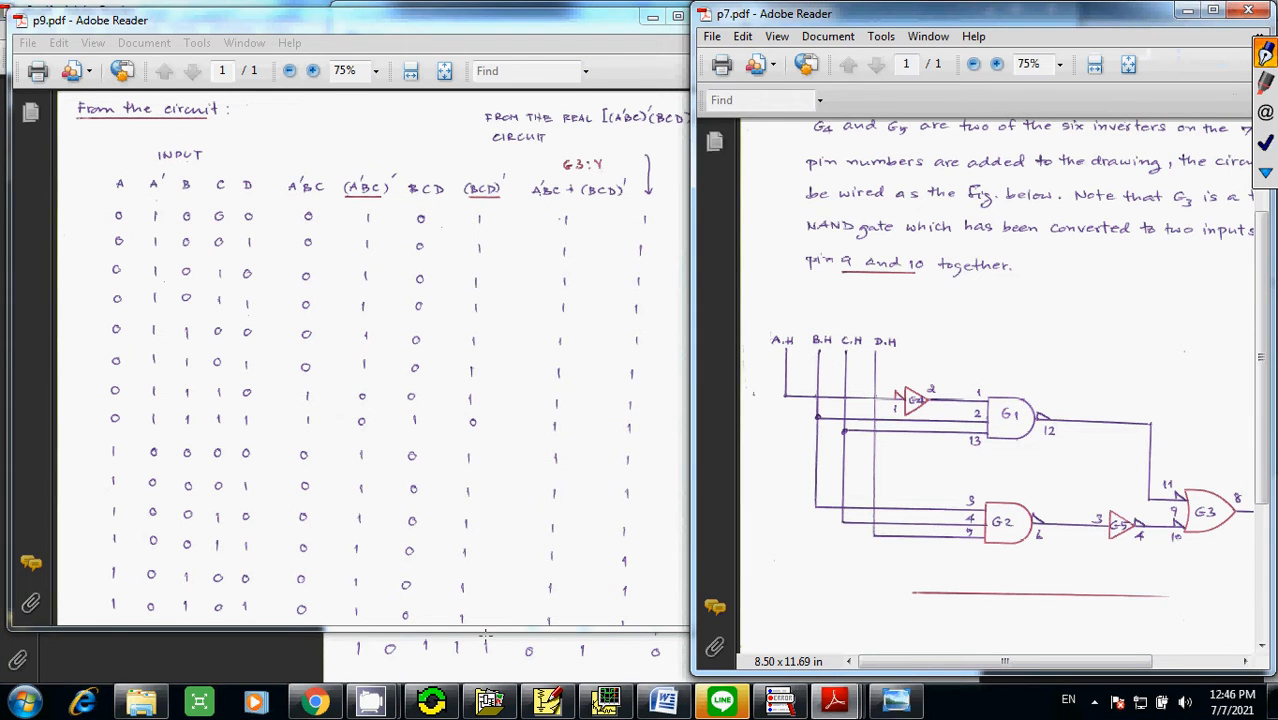
left_click_drag(484, 629, 495, 662)
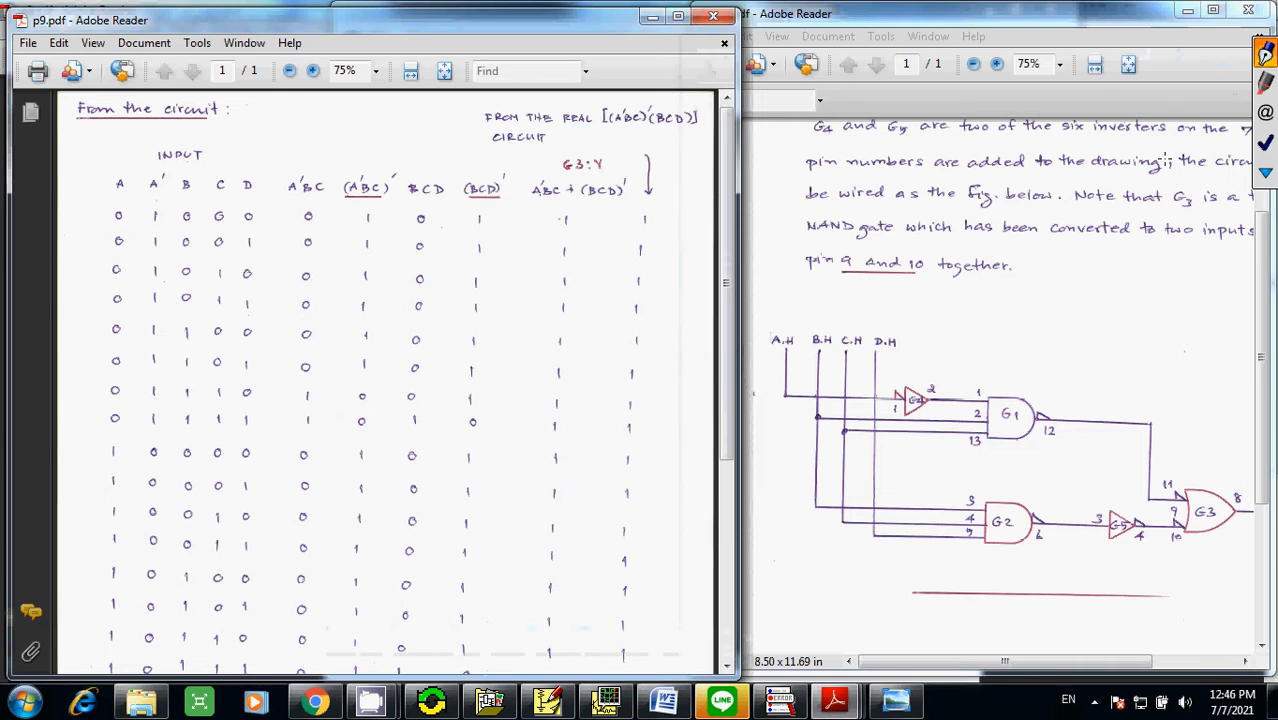
- Mark the A, A', A'BC and BCD headings in red, write 12 below A'BC, circle (BCD)' and clear all pen marks
left_click(1265, 58)
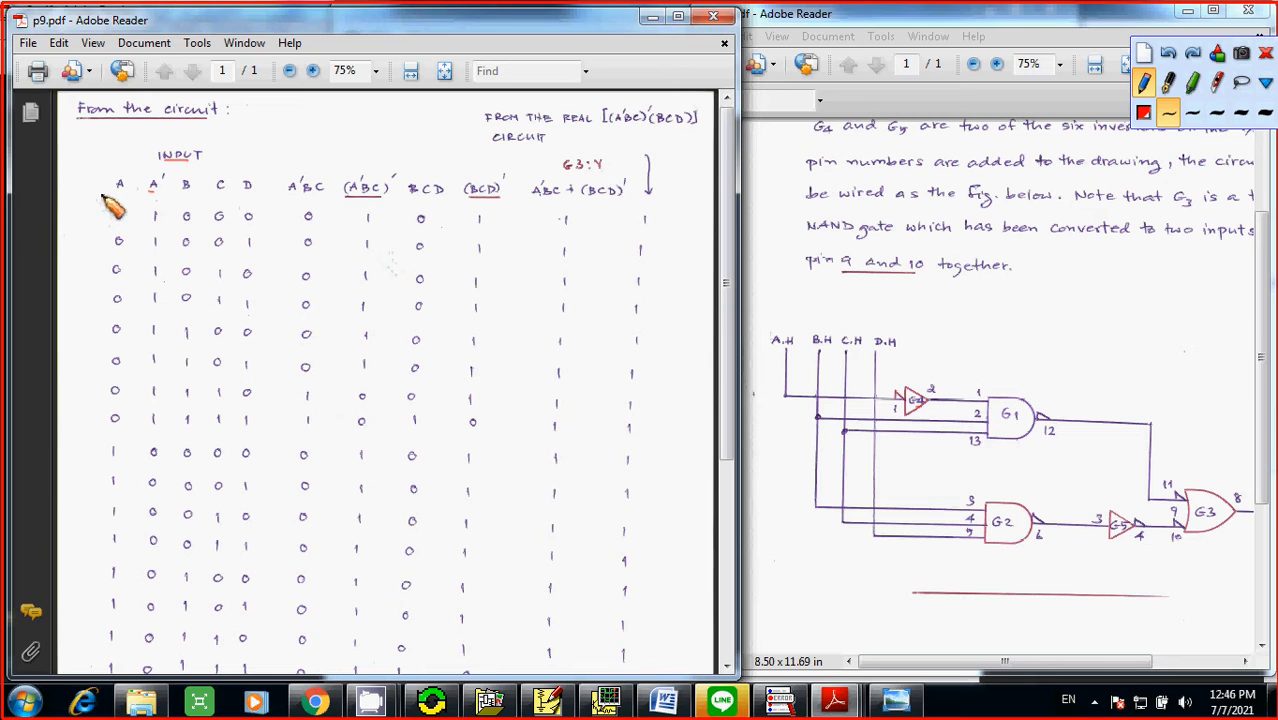
left_click_drag(104, 192, 136, 191)
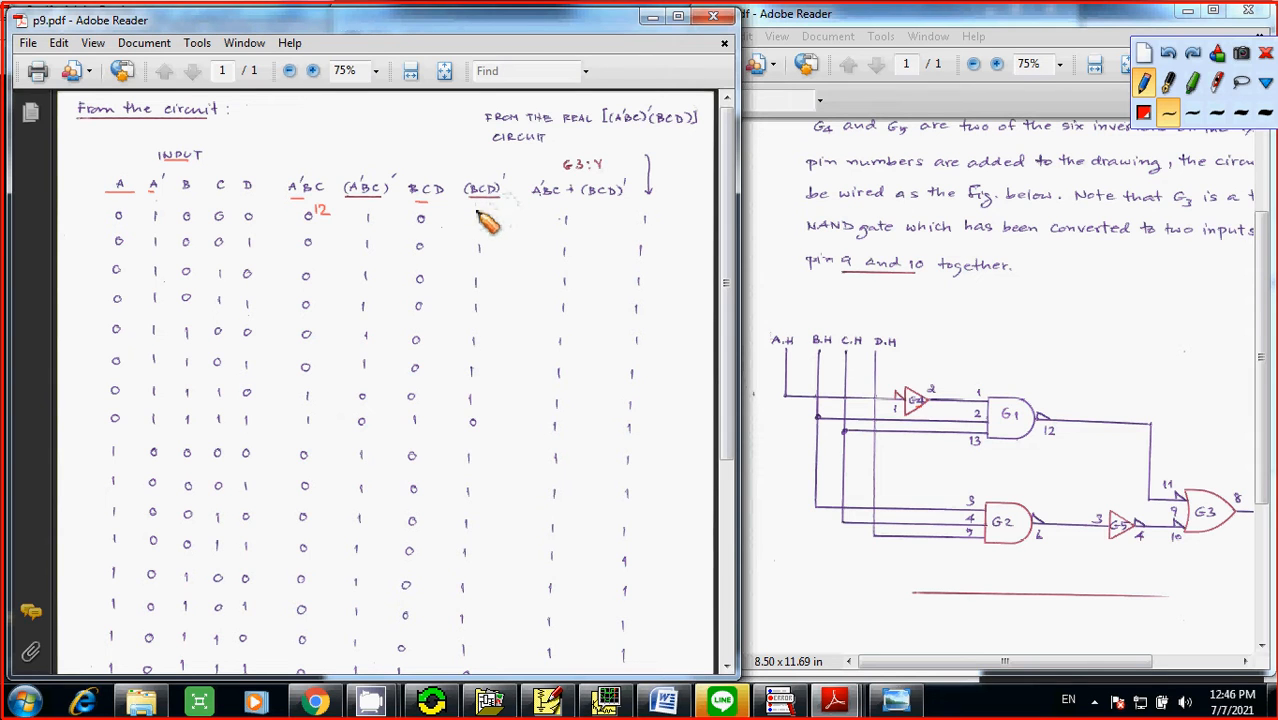
left_click_drag(468, 207, 463, 182)
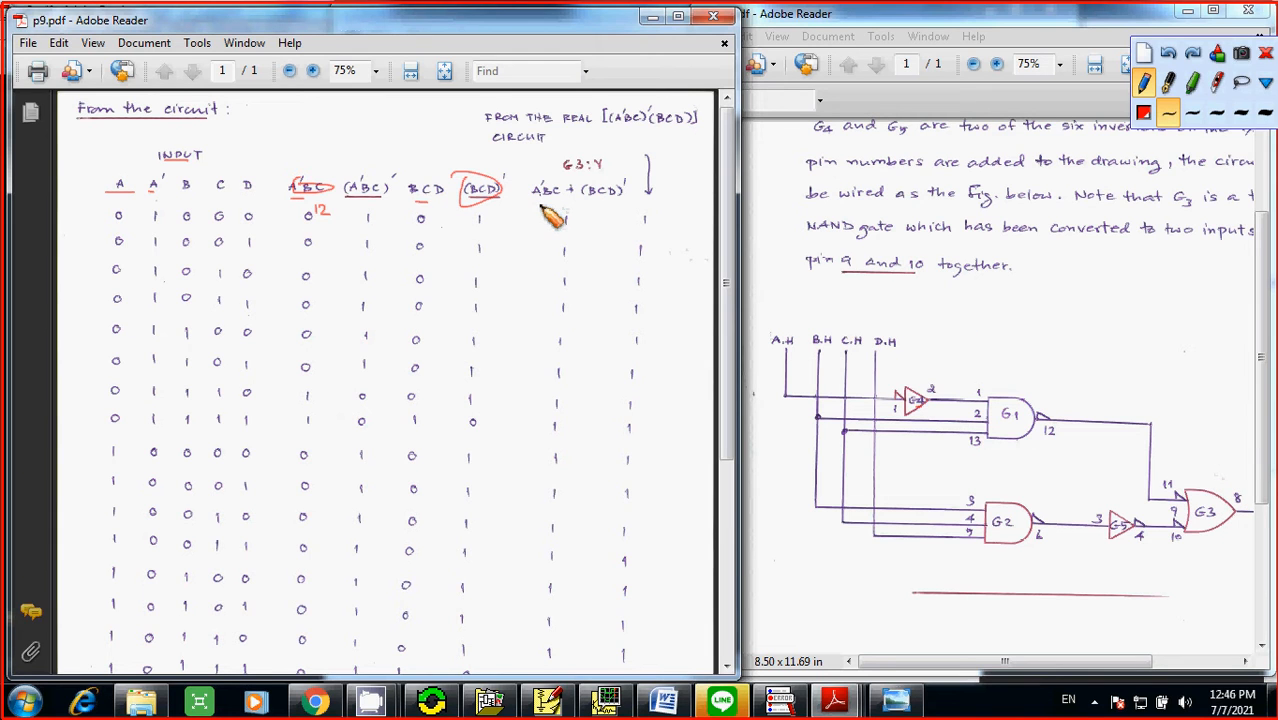
left_click(1143, 53)
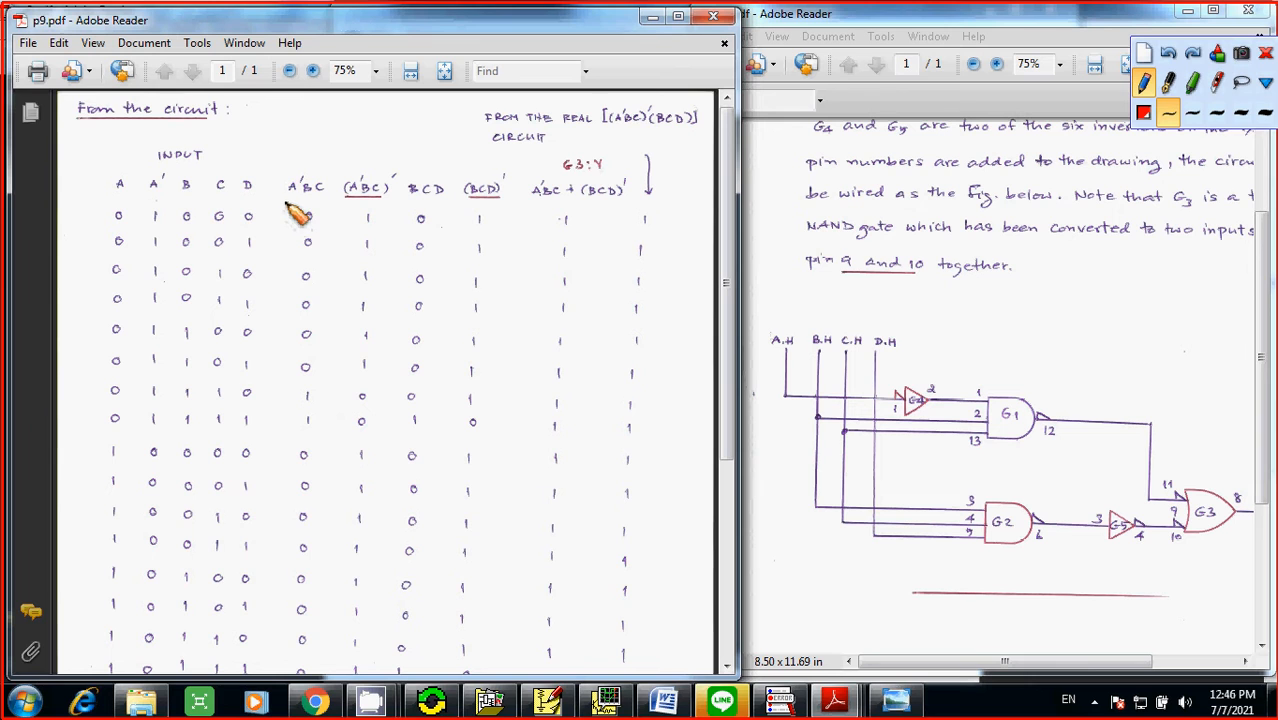
- Underline A'BC and BCD in red, clear those marks, and underline the first-row (A'BC)' and (BCD)' values and the A'BC + (BCD)' heading
left_click_drag(287, 202, 320, 202)
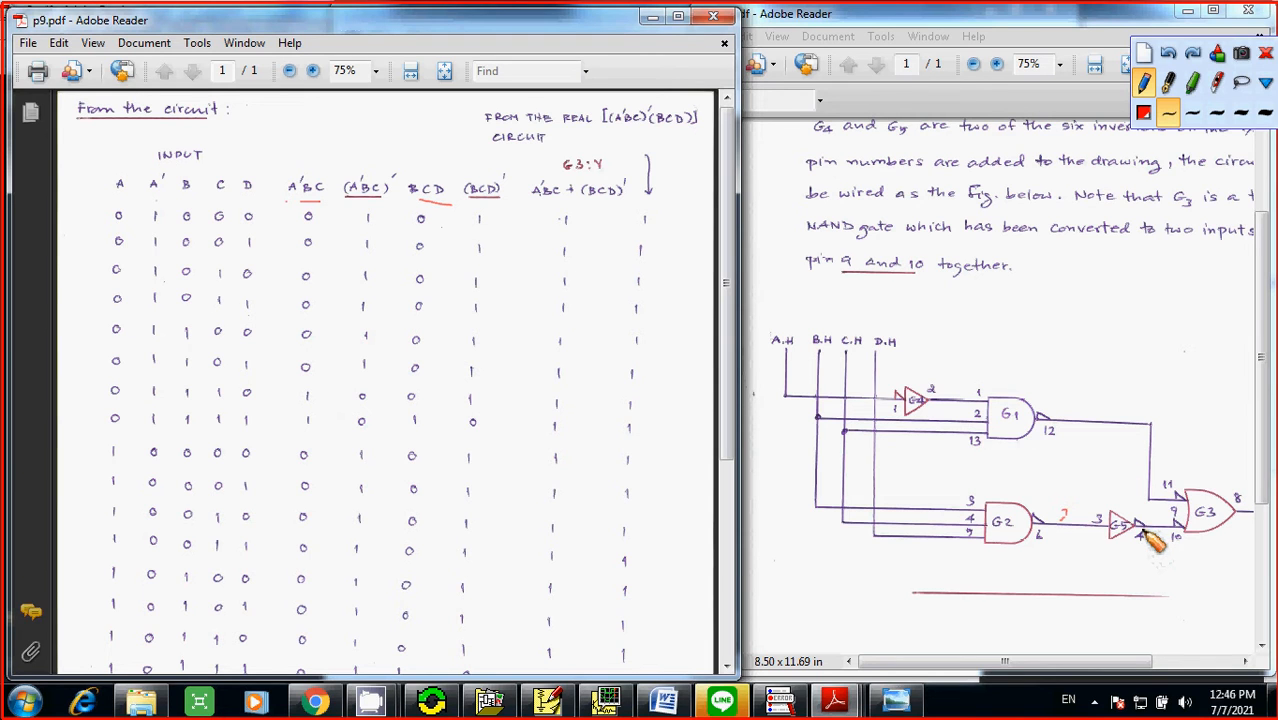
left_click(1145, 53)
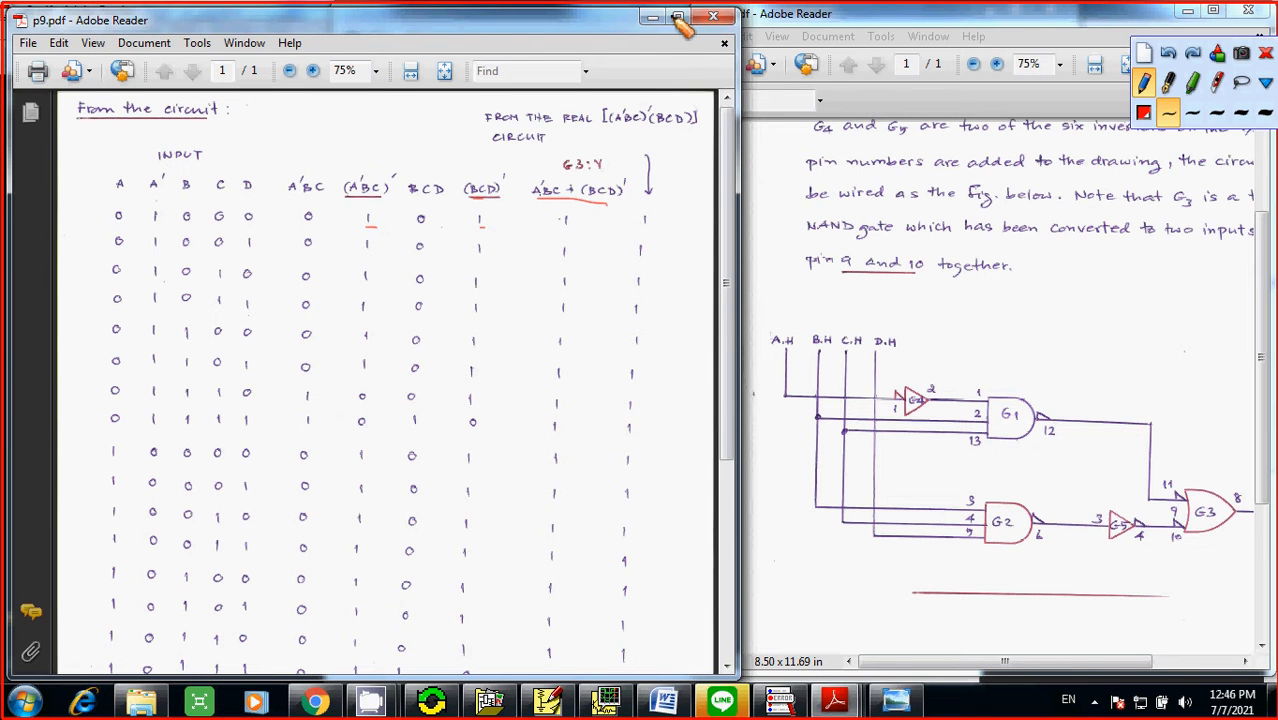
left_click(1267, 56)
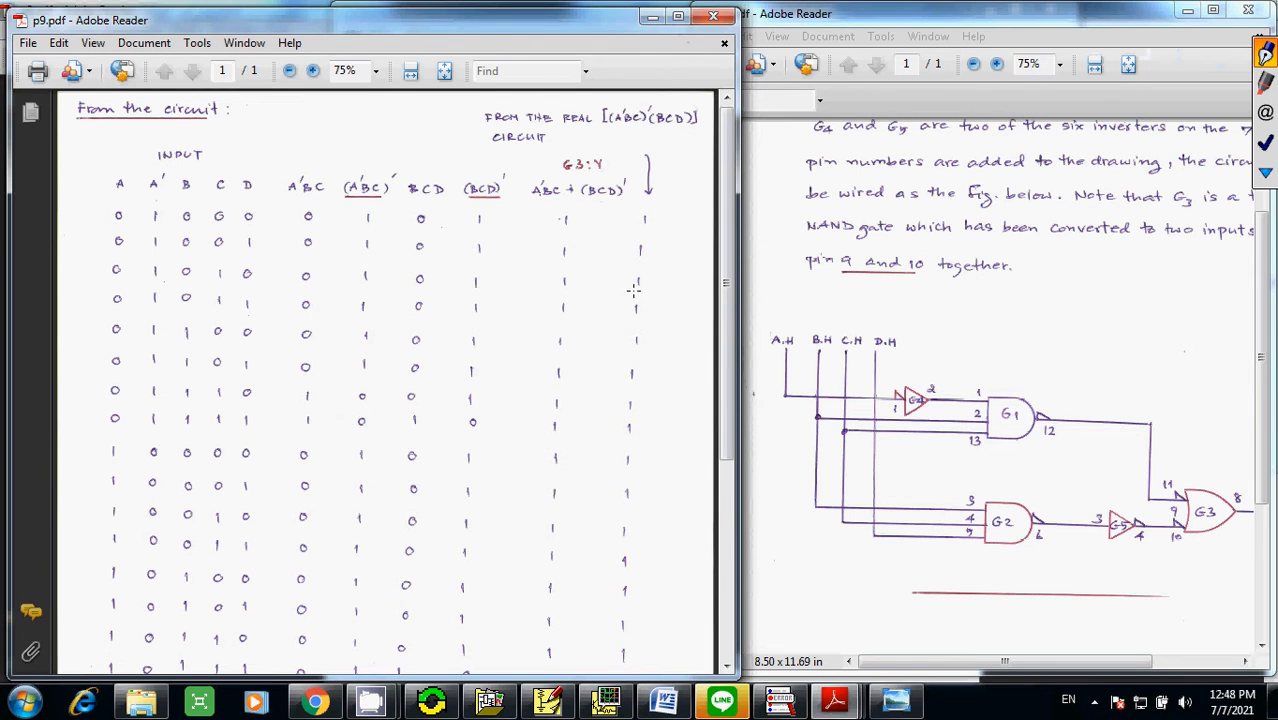
- Clear the old pen marks and mark the A'BC and (BCD)' values in the last row of the p9.pdf truth table in red
scroll(631, 298, "down", 2)
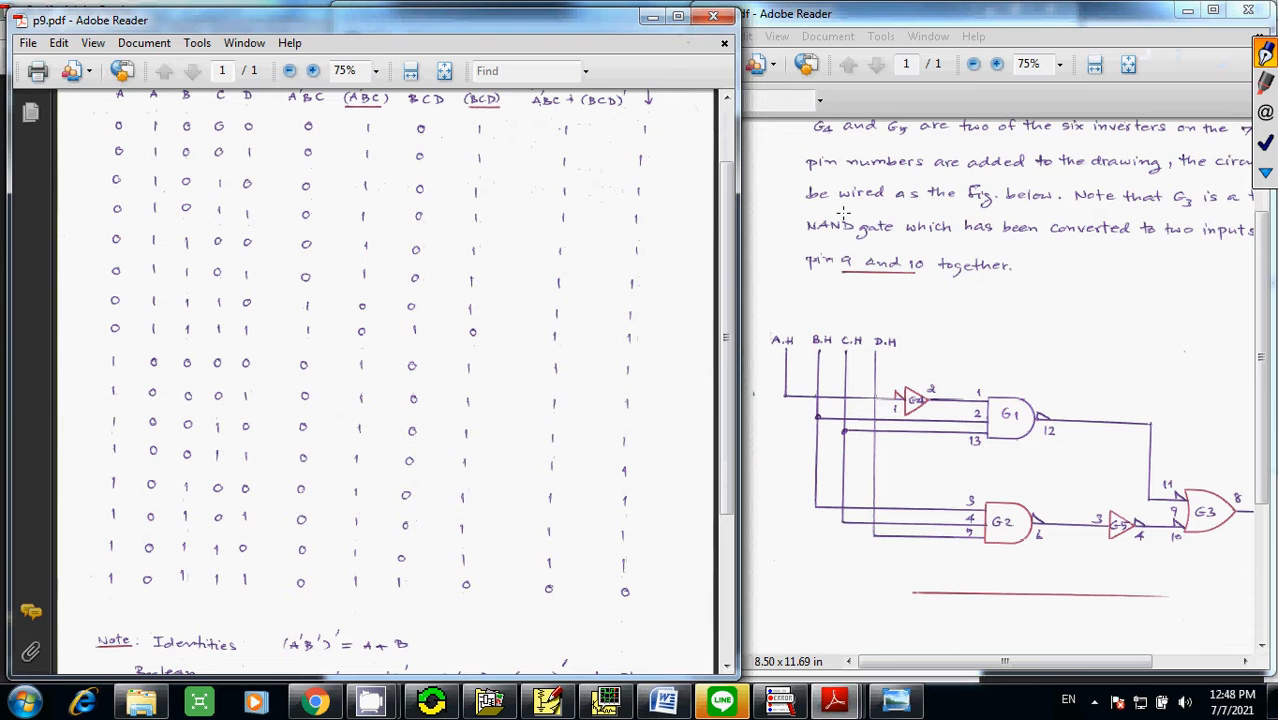
left_click(1262, 84)
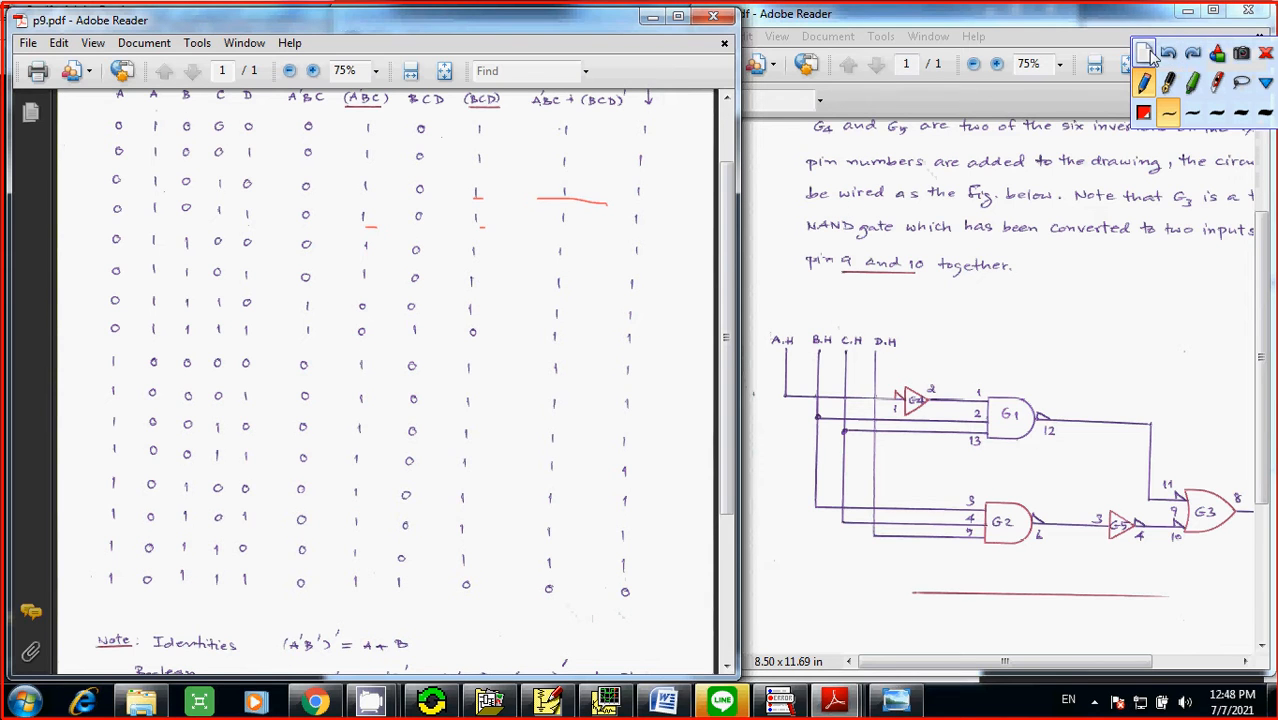
left_click(1145, 53)
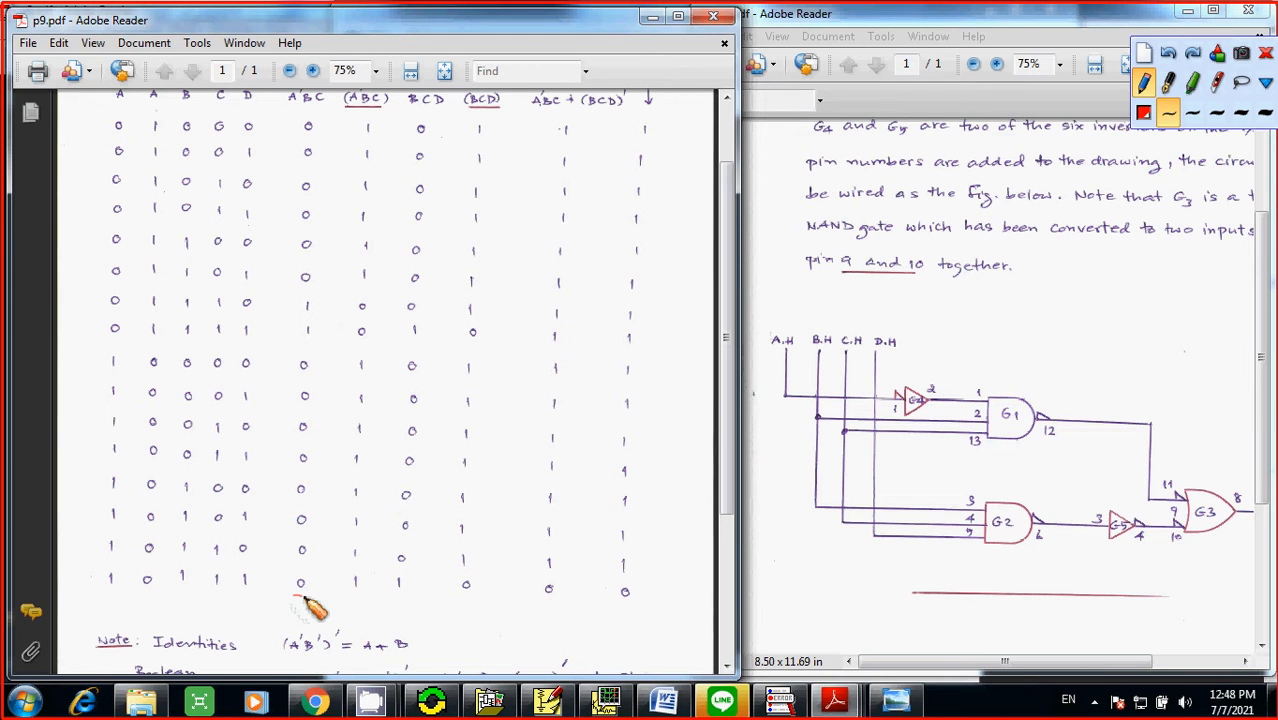
left_click(1266, 53)
left_click(730, 97)
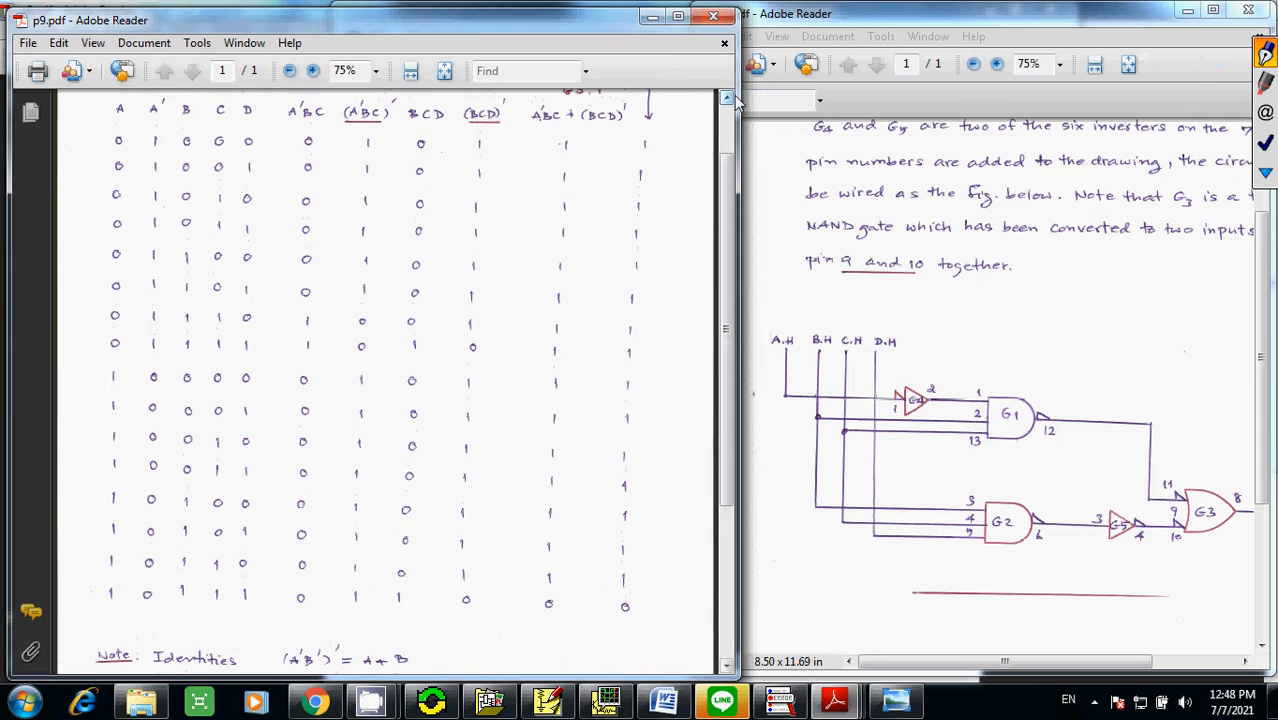
left_click(1266, 84)
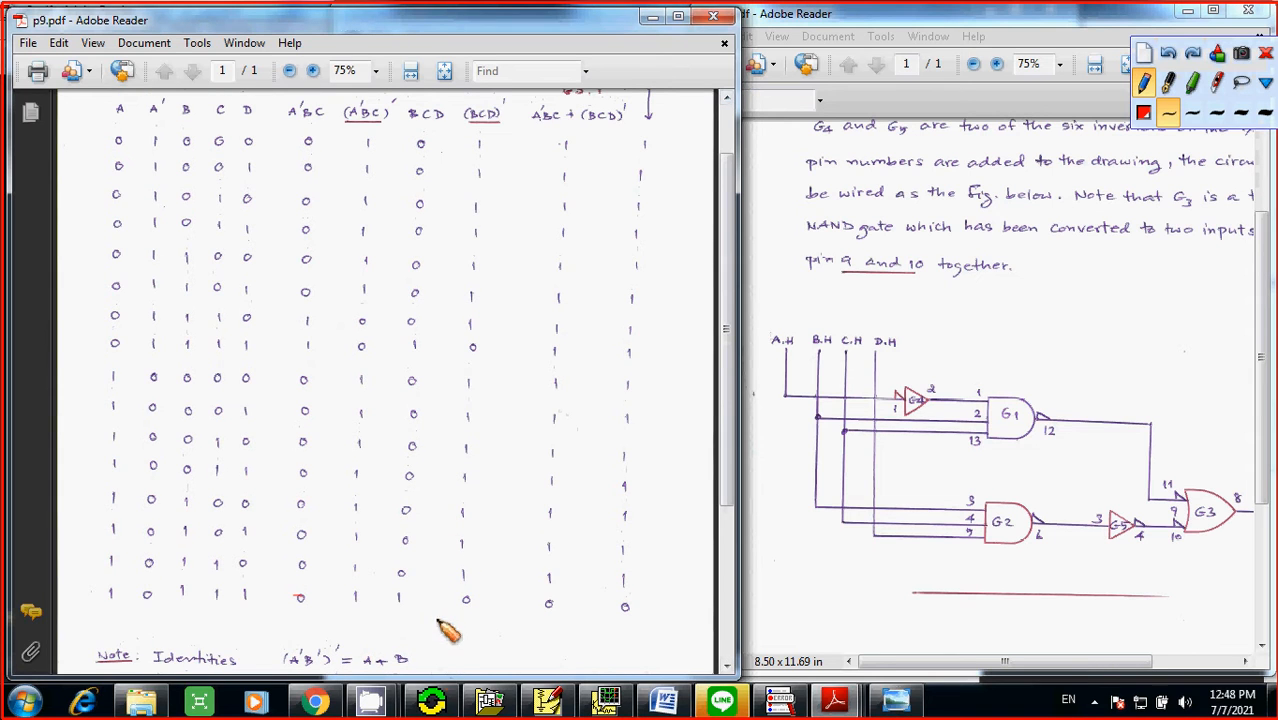
left_click_drag(461, 605, 467, 605)
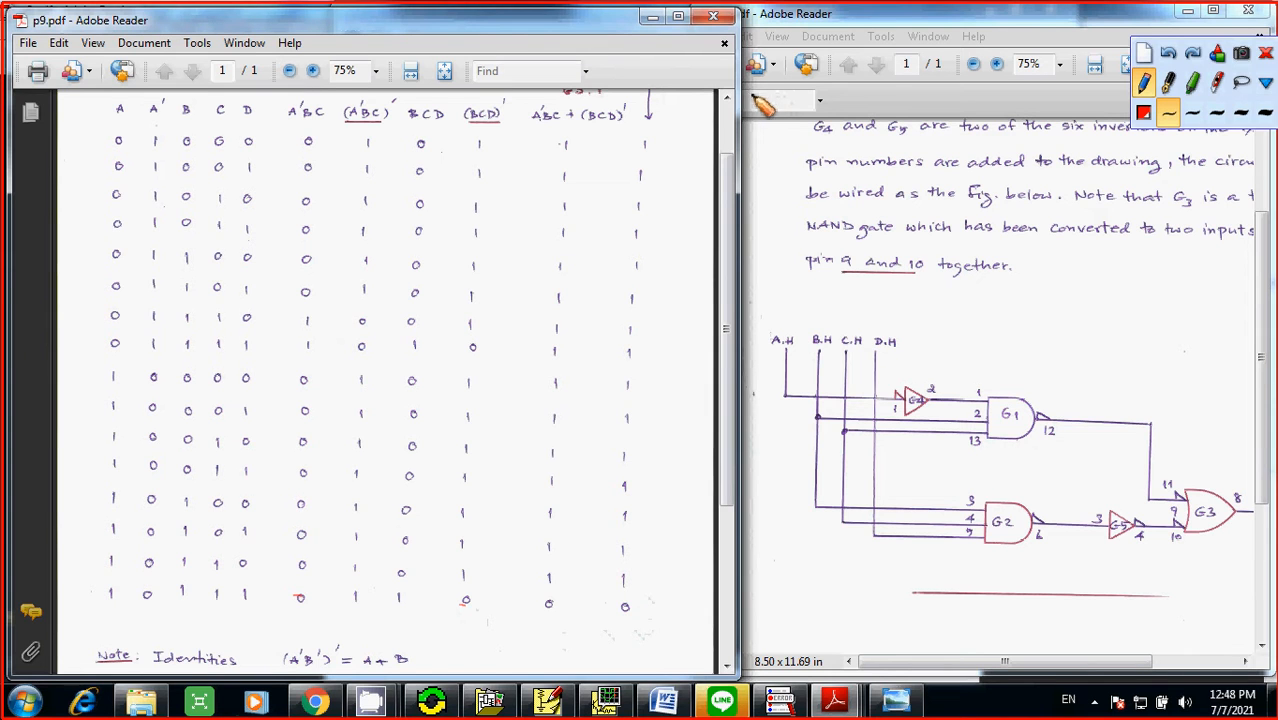
- Underline the A'BC + (BCD)' output column heading in red, clear all pen marks and leave pen mode
left_click(1265, 55)
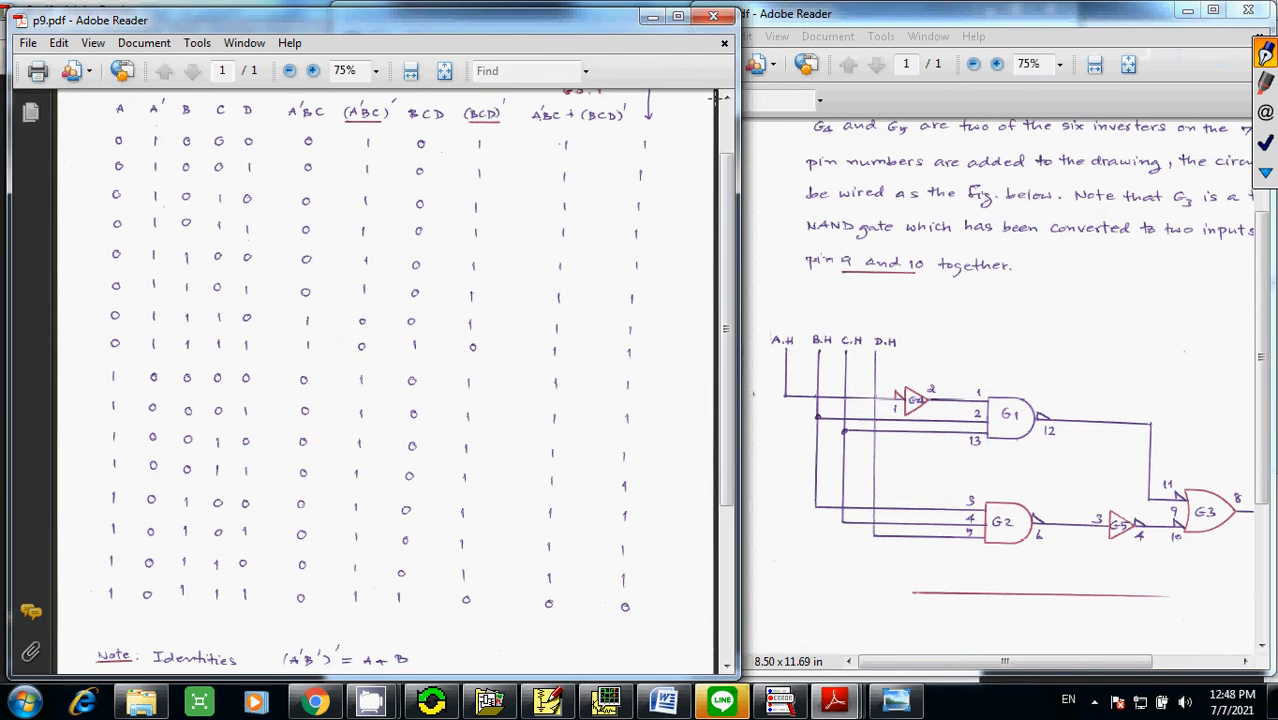
left_click(726, 100)
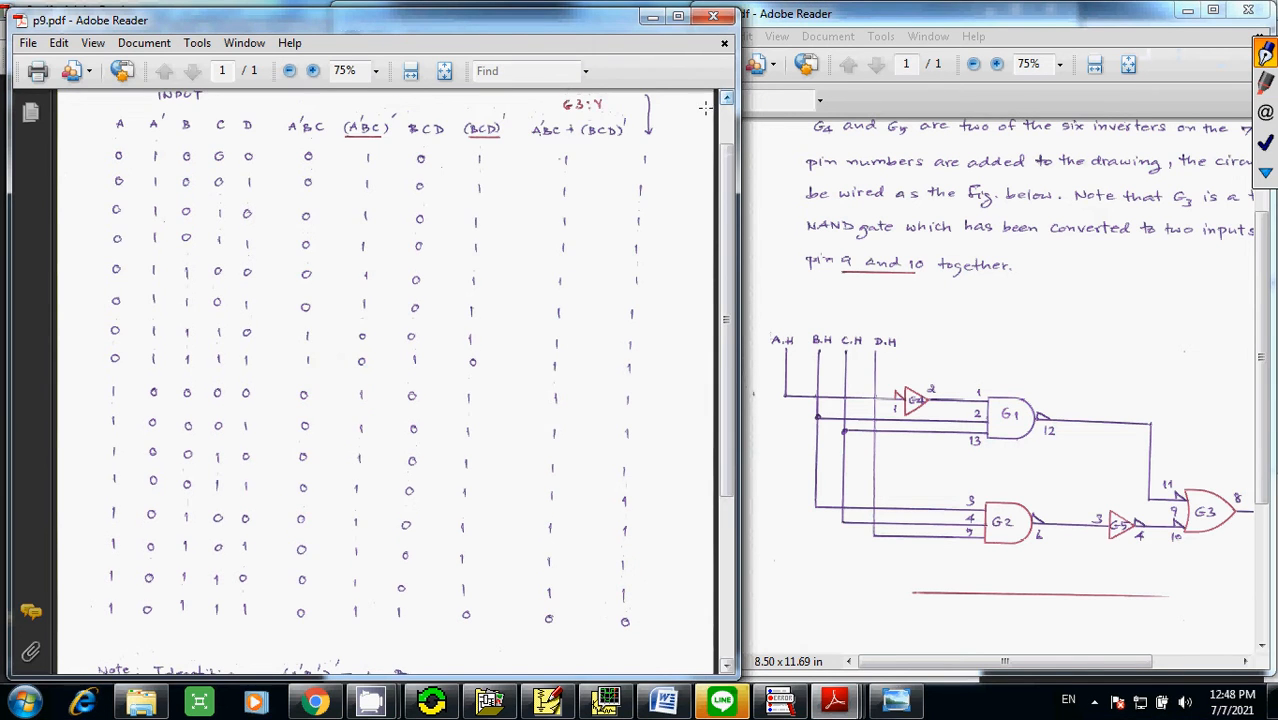
left_click(1265, 84)
left_click_drag(552, 143, 593, 147)
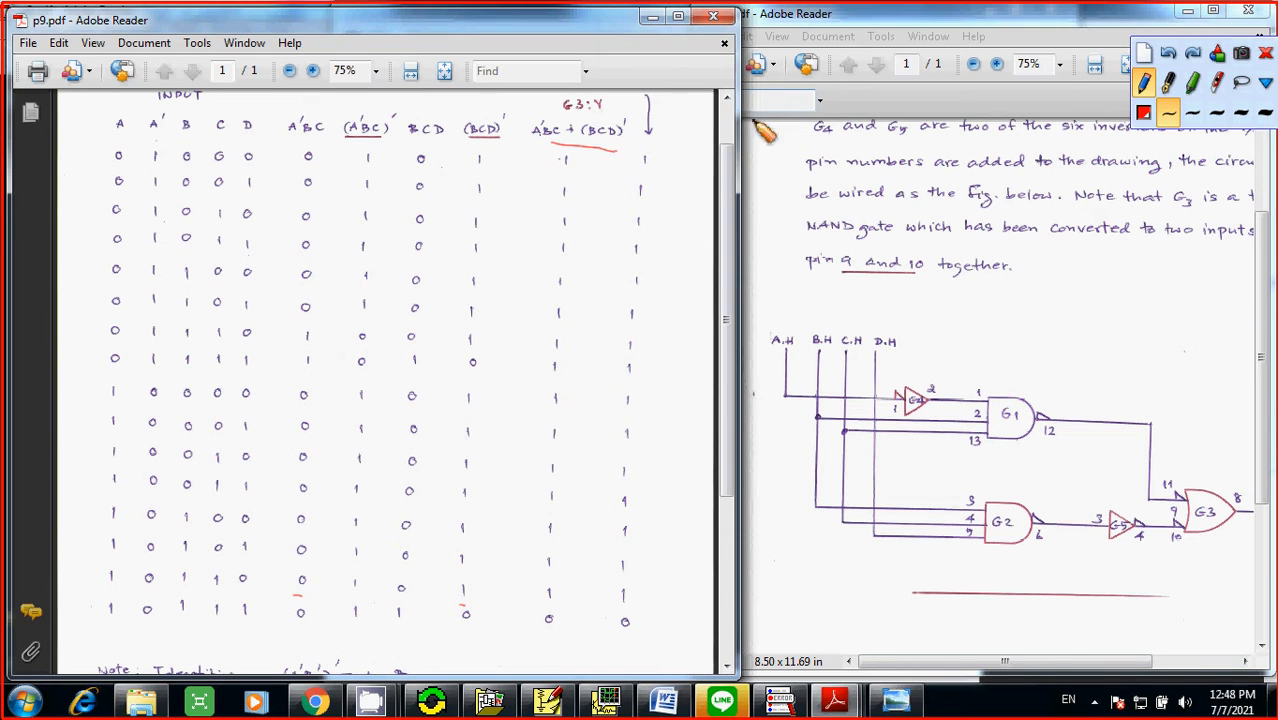
left_click(1143, 53)
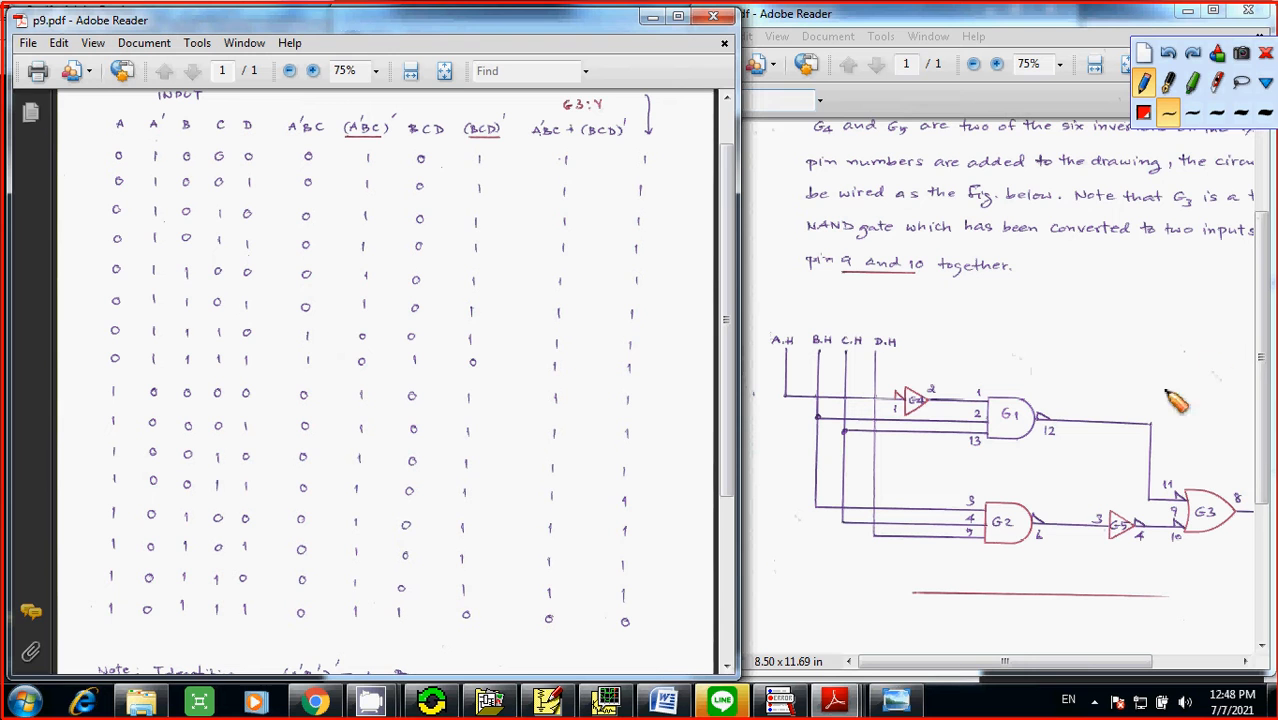
left_click(1266, 53)
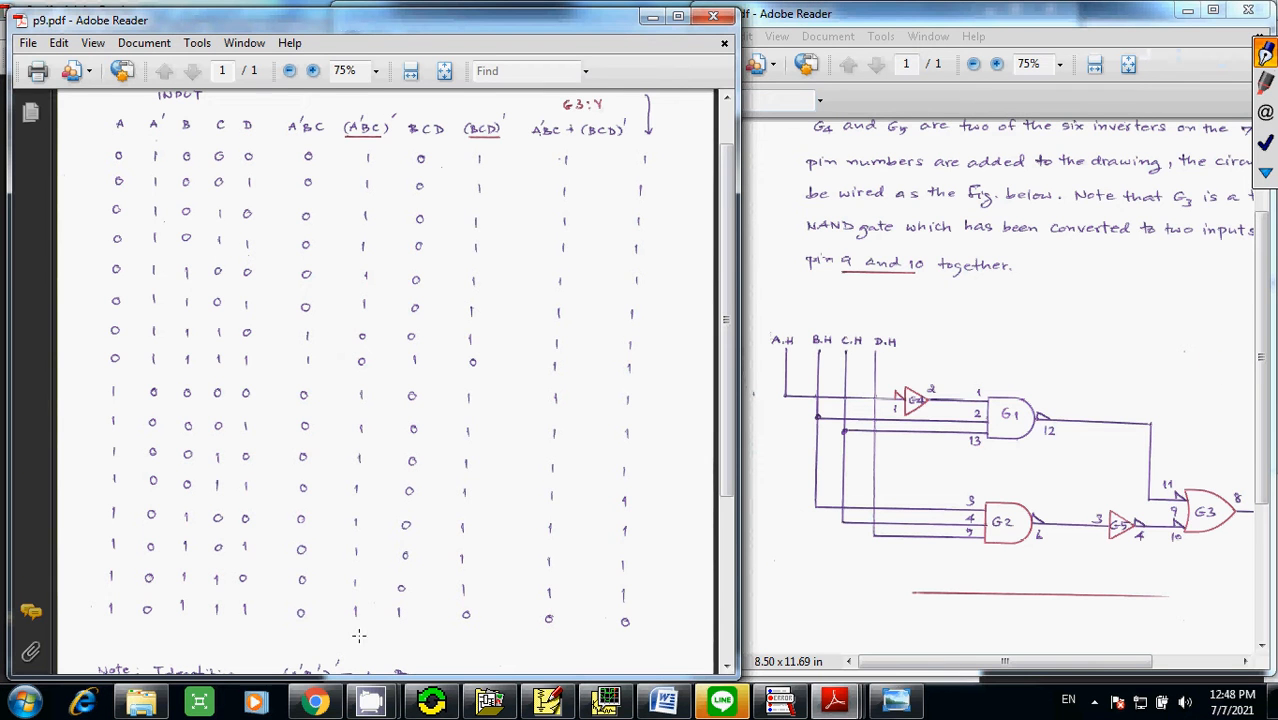
- Switch to p5.pdf and underline the expression A'BC + (BCD)' in the Ex. 4.4 text in red
mouse_move(833, 707)
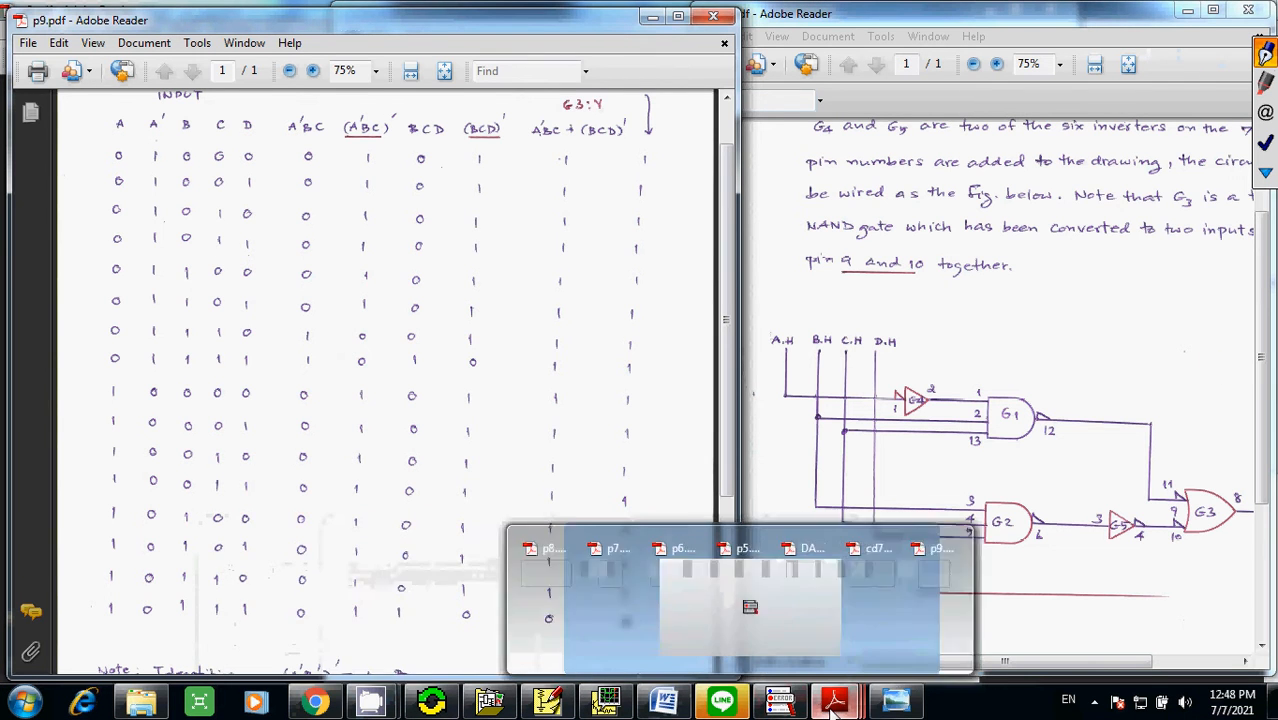
mouse_move(341, 571)
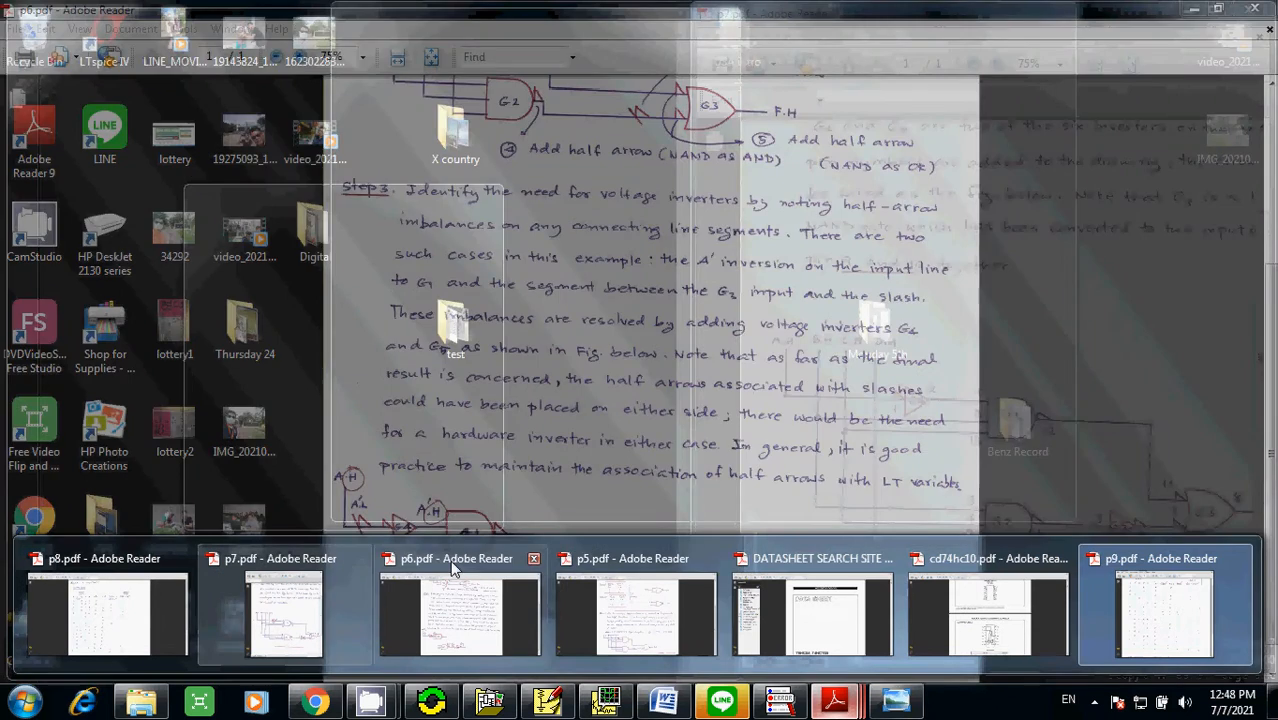
left_click(453, 572)
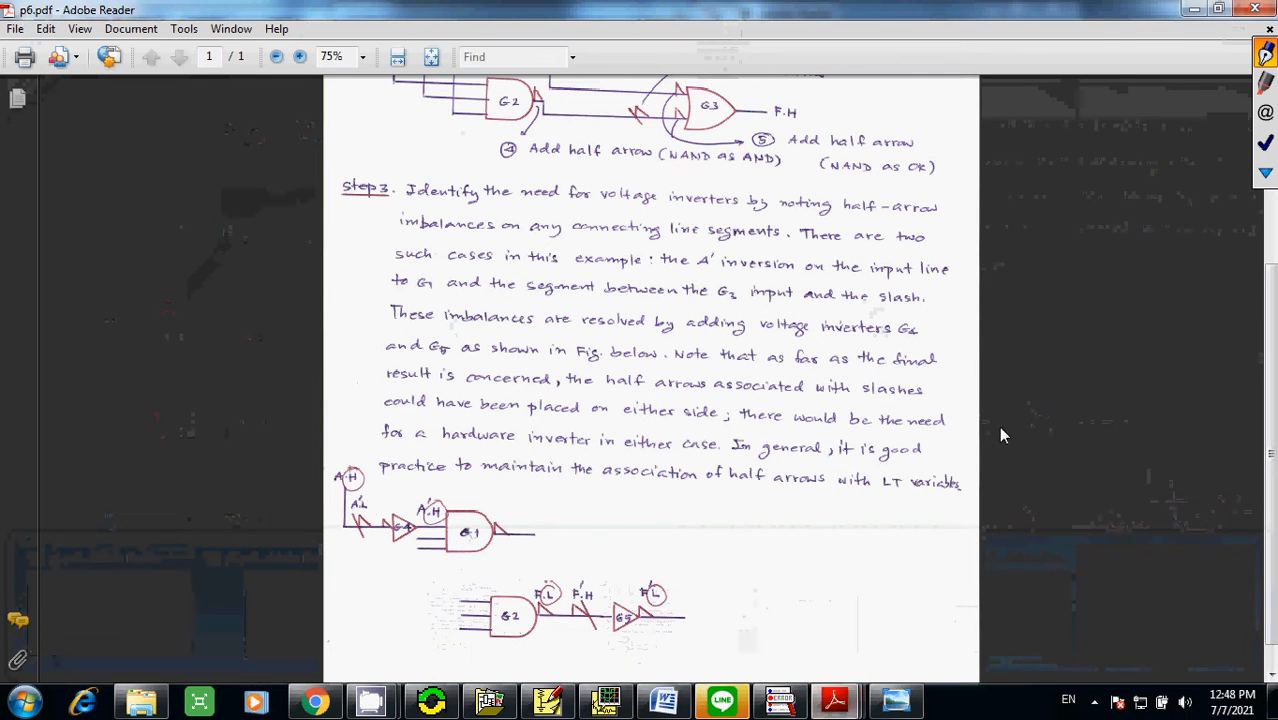
mouse_move(830, 702)
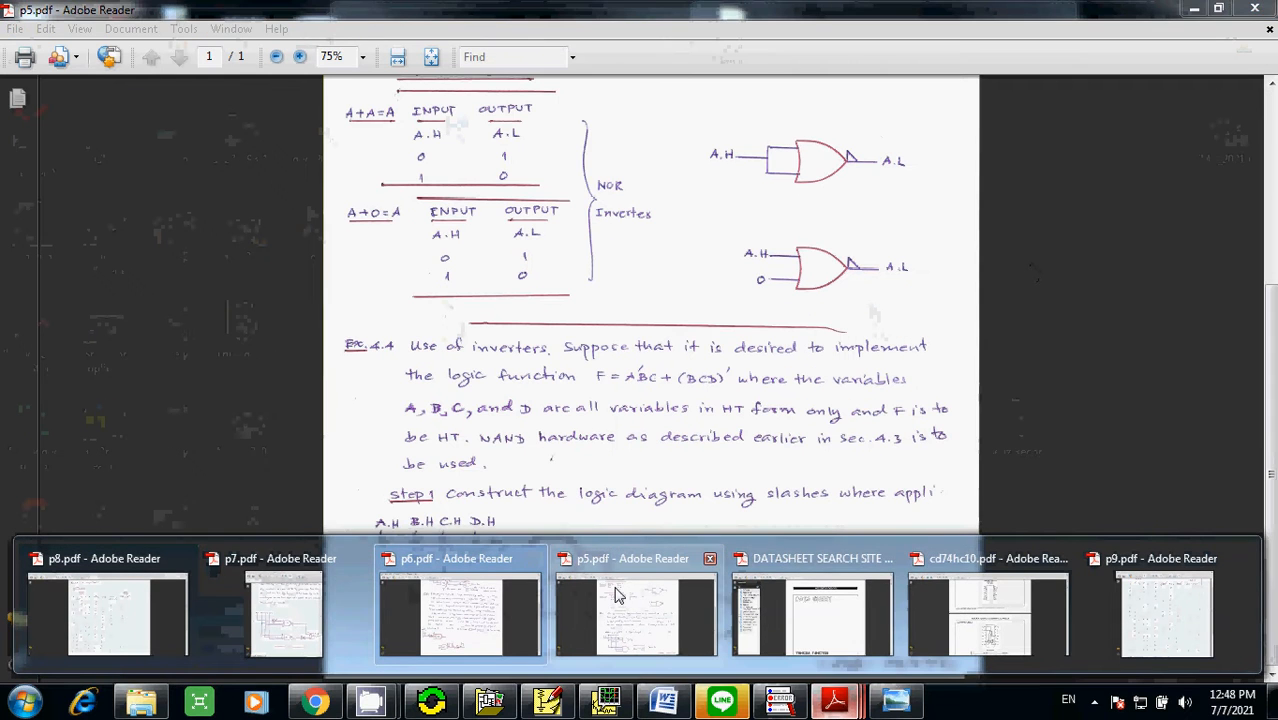
left_click(636, 612)
left_click(1265, 55)
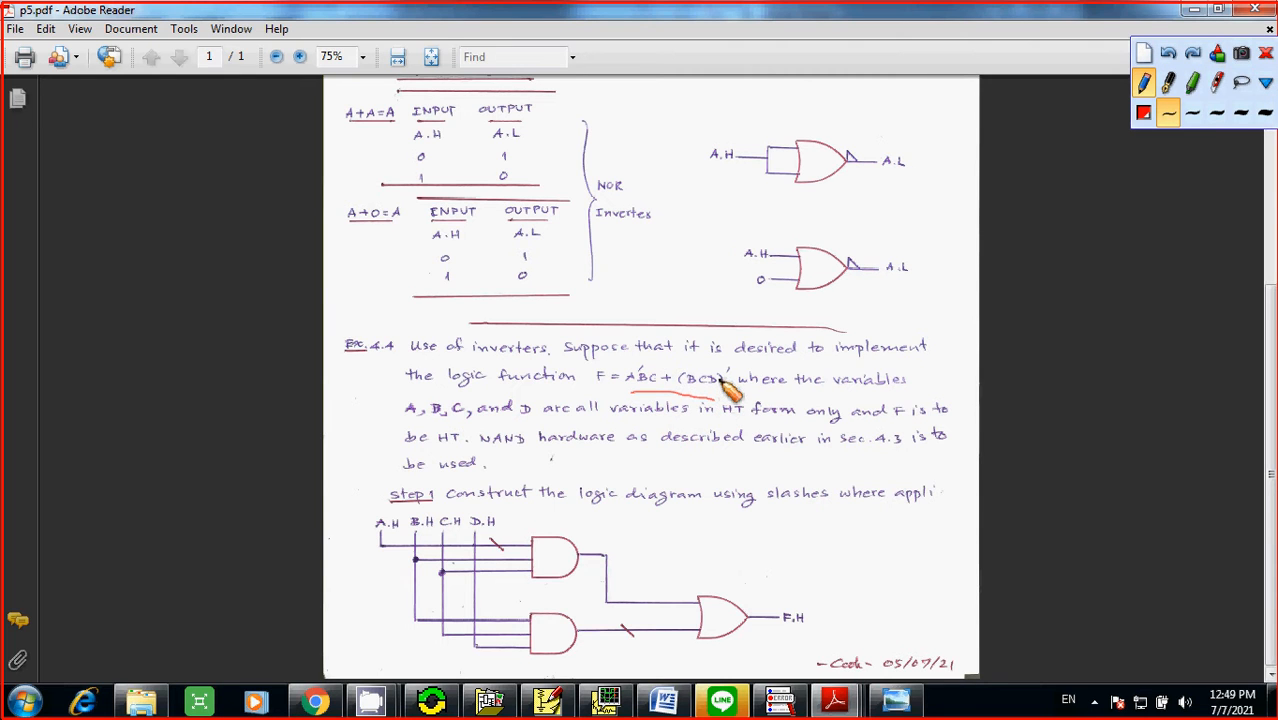
left_click(1265, 55)
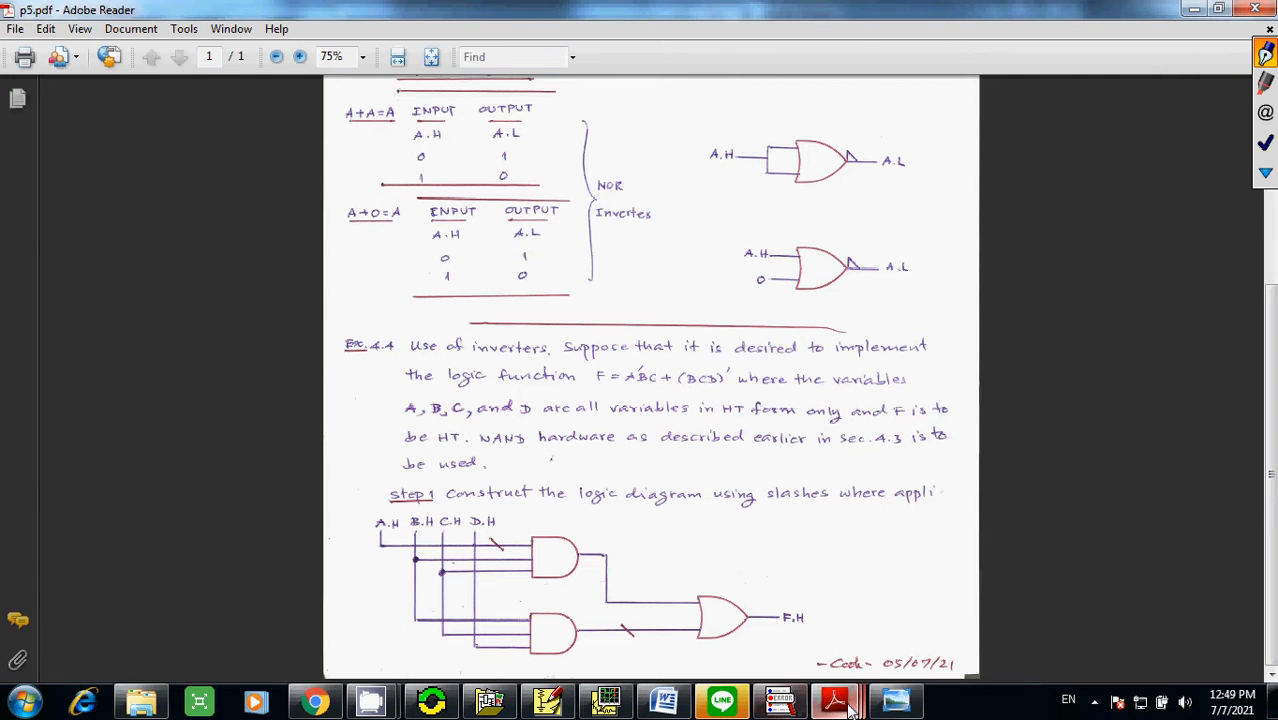
- Switch to the p8.pdf truth table, restore and narrow its window, and place it over the right half of the screen
mouse_move(848, 708)
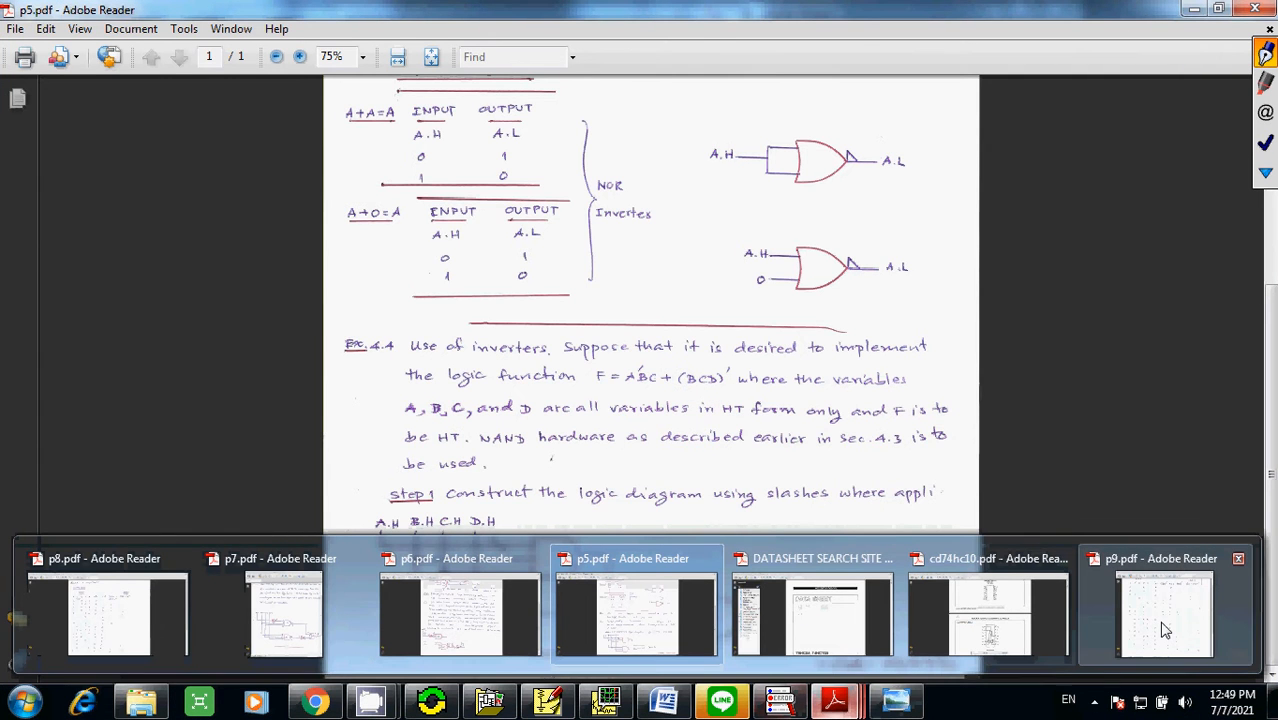
mouse_move(1163, 630)
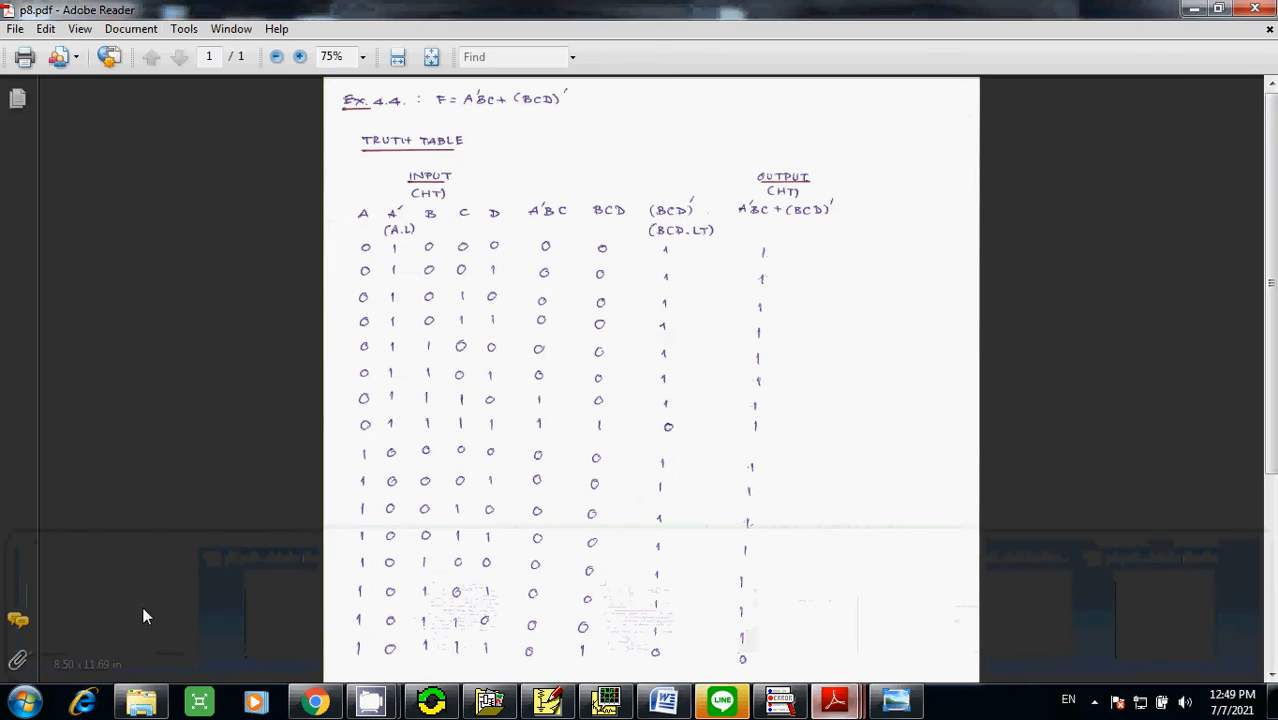
left_click(142, 606)
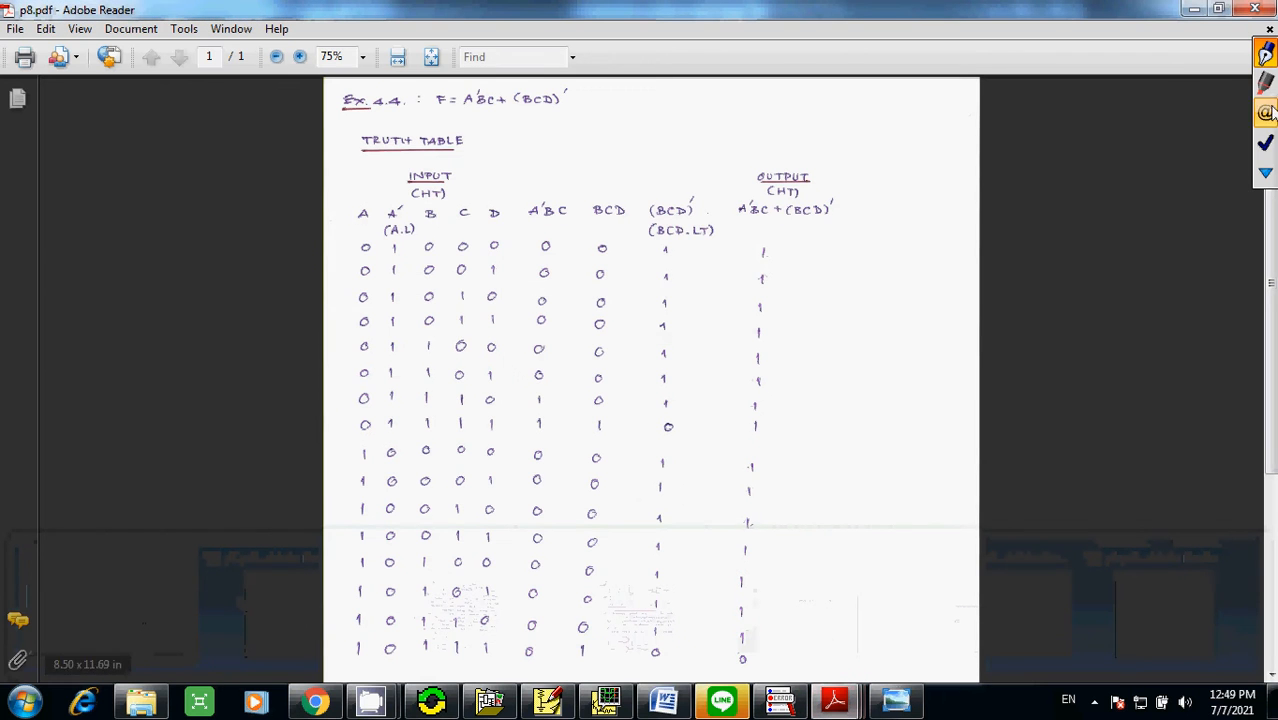
left_click(1219, 11)
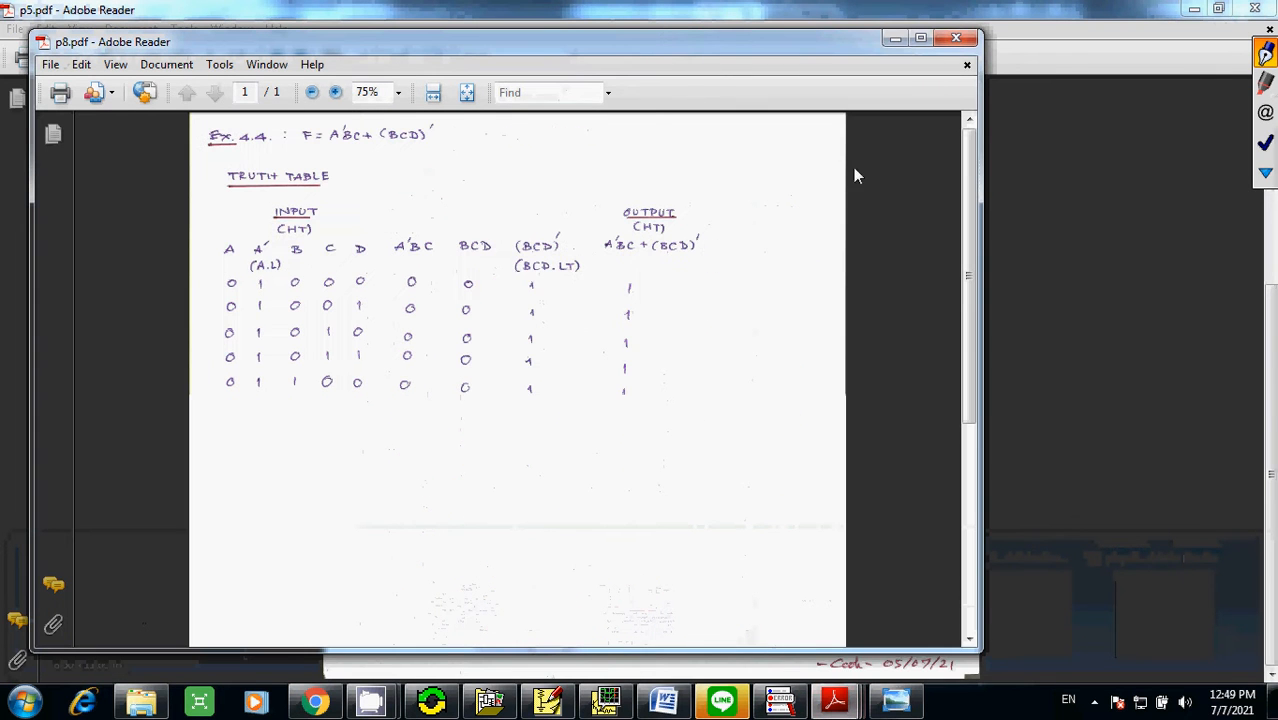
left_click_drag(982, 200, 730, 210)
left_click_drag(518, 40, 1066, 4)
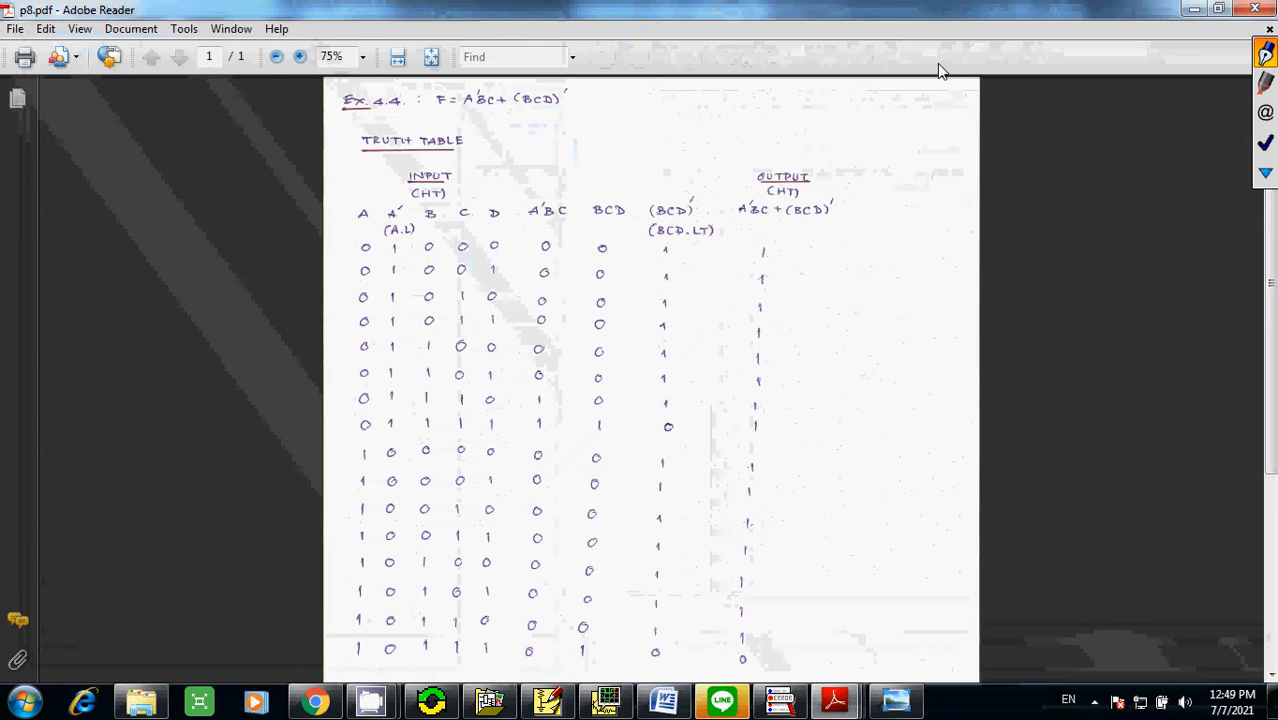
left_click(1218, 10)
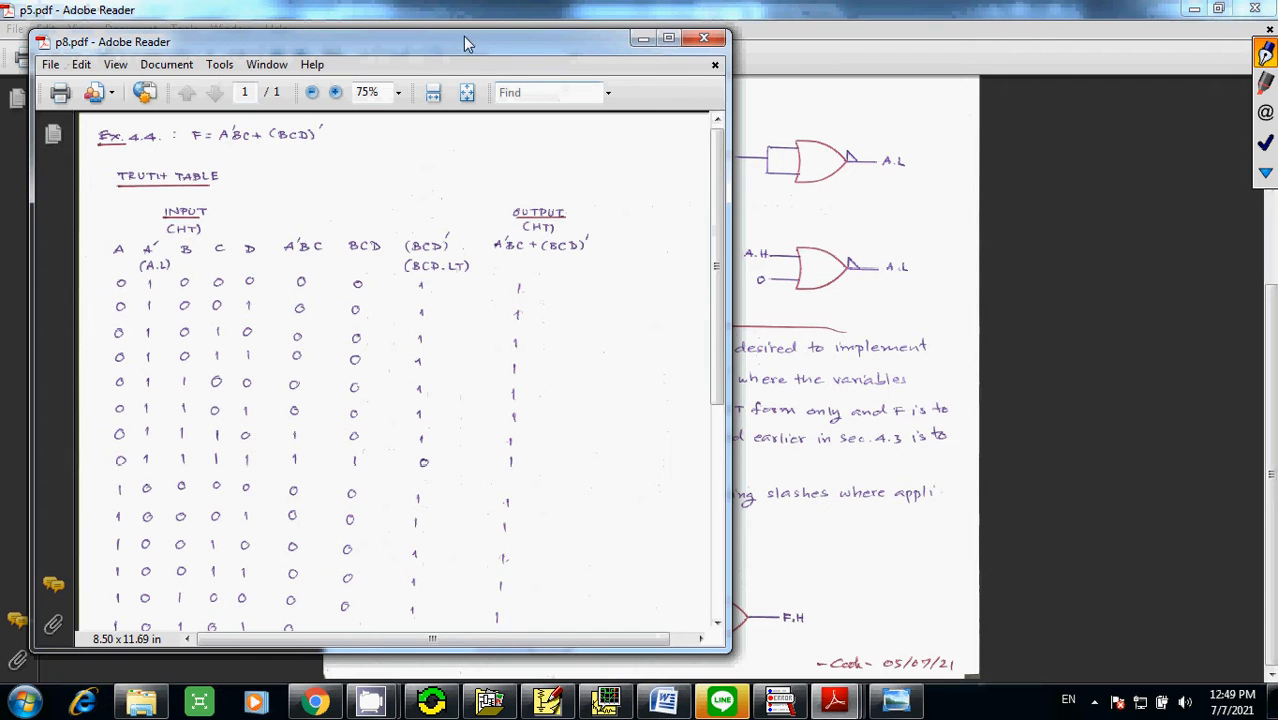
left_click_drag(414, 46, 955, 40)
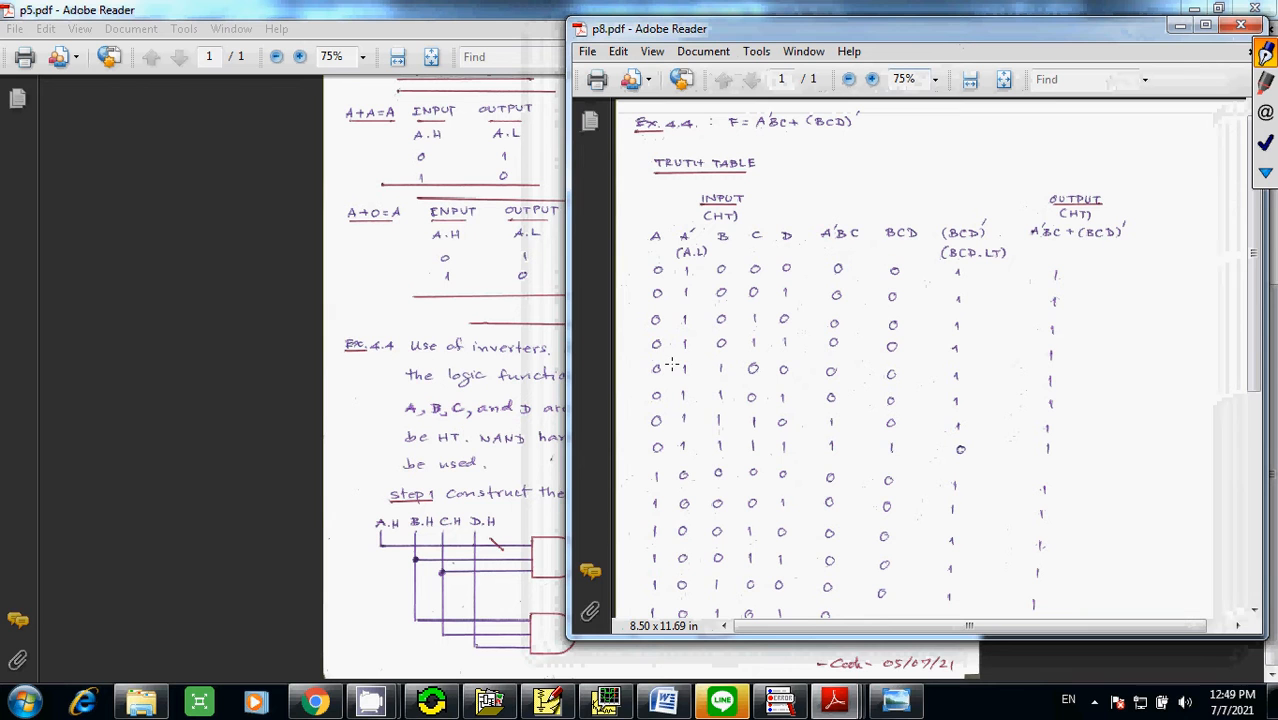
mouse_move(835, 703)
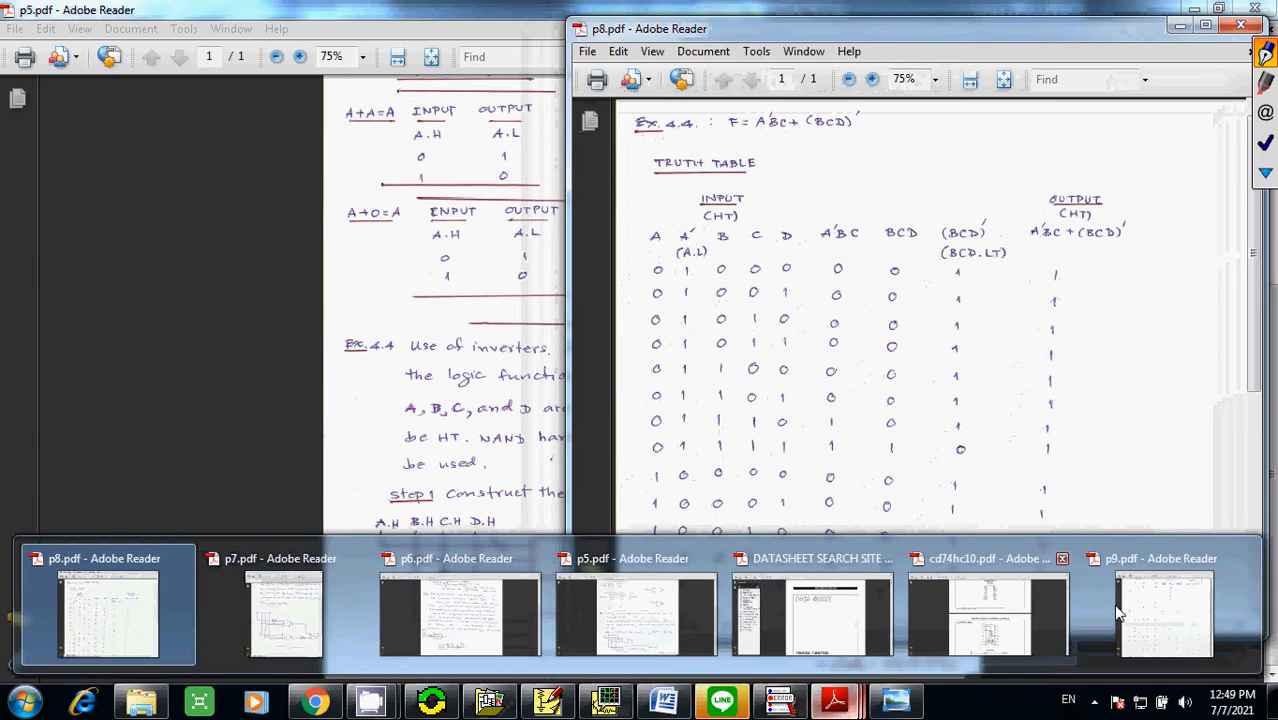
- Bring the p9.pdf truth table up next to p8.pdf and lengthen the p8.pdf window to show more table rows
left_click(1118, 604)
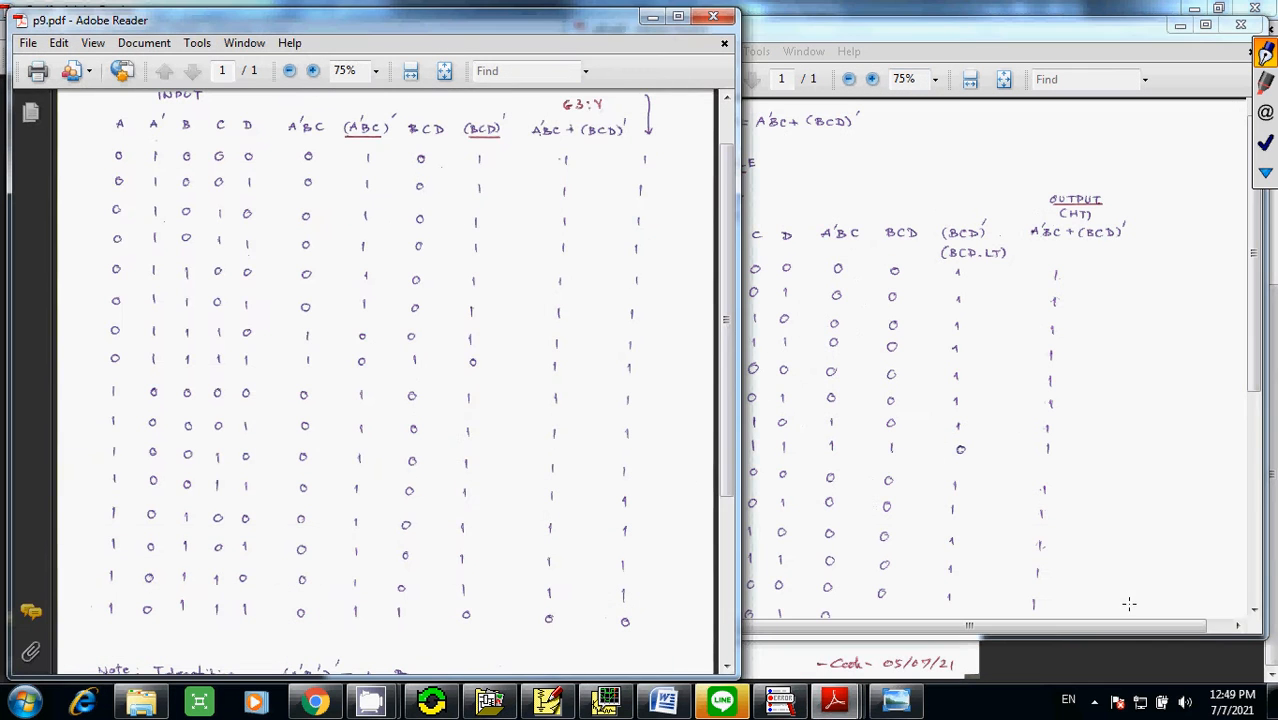
left_click(807, 206)
left_click(1112, 342)
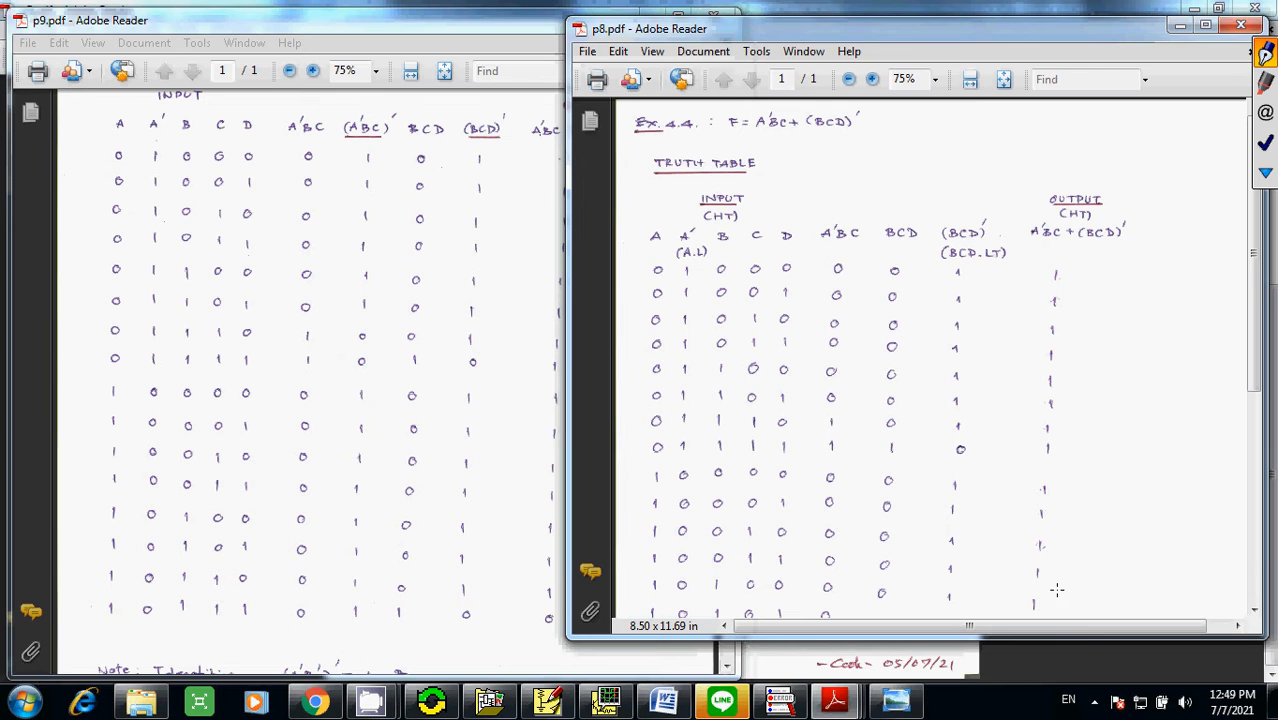
left_click_drag(1053, 636, 1028, 668)
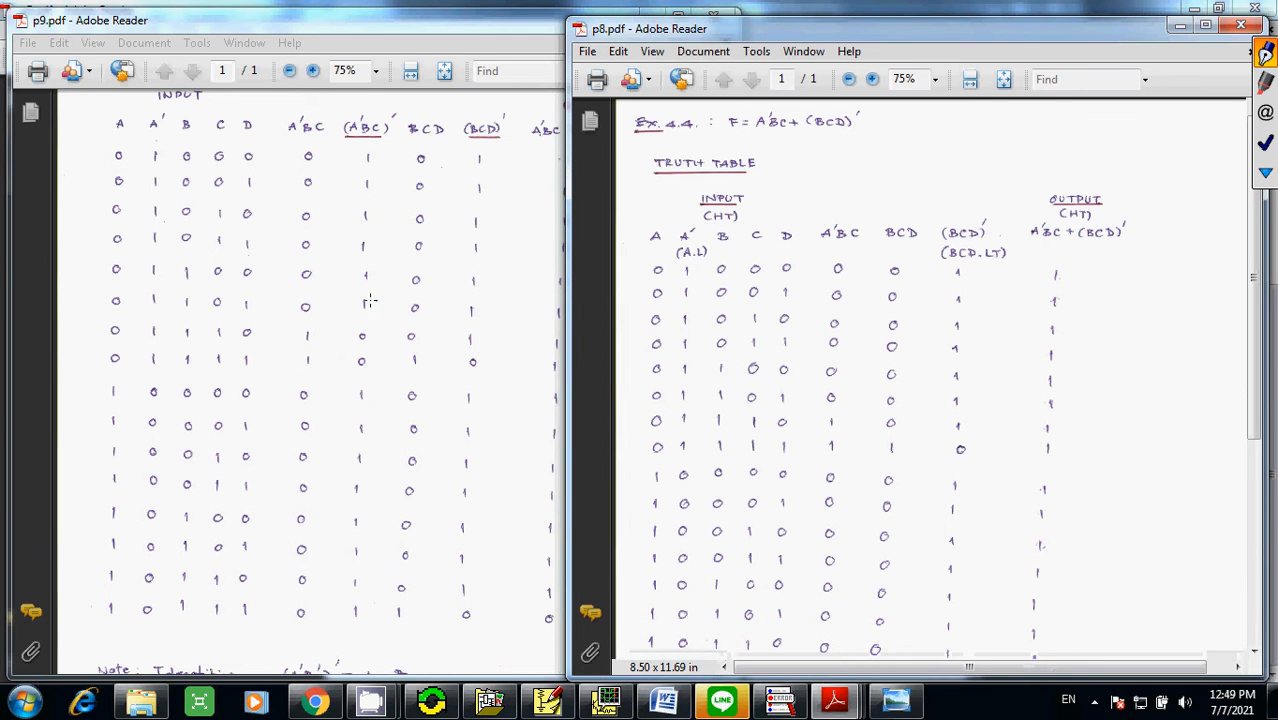
- Narrow the p9.pdf window to sit beside p8.pdf, with its A'BC + (BCD)' output column and last row in view
left_click(360, 28)
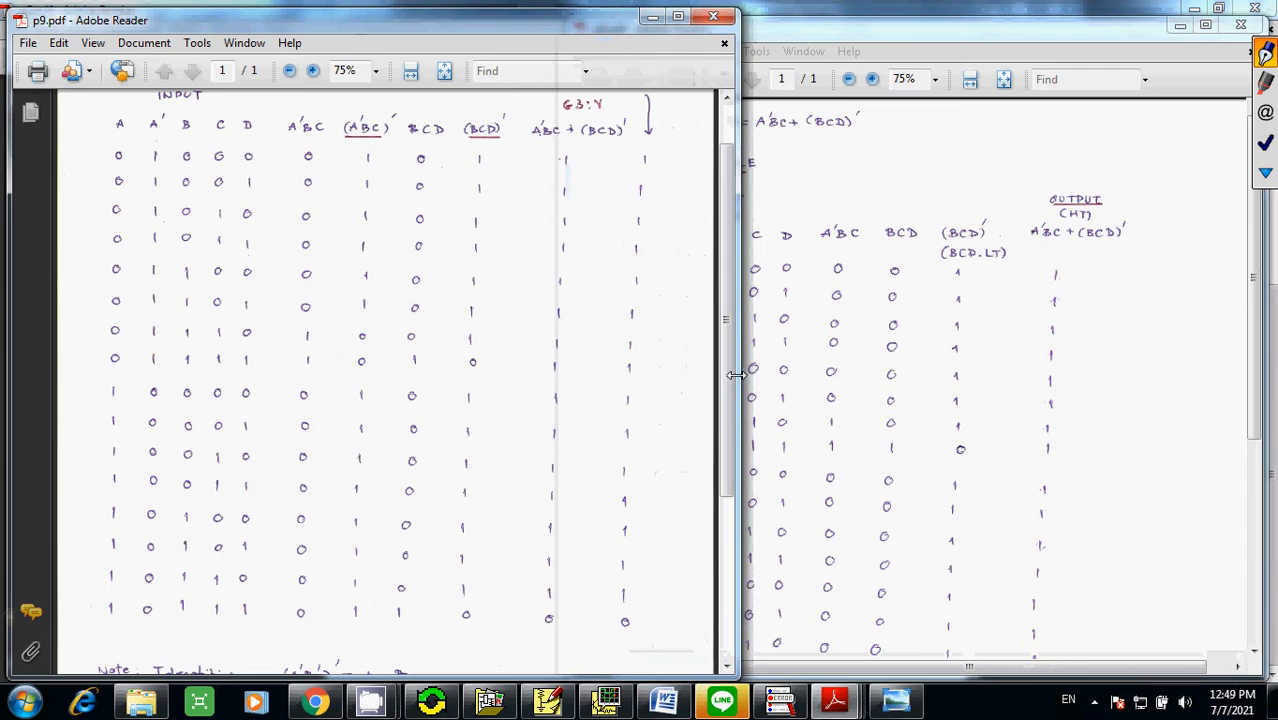
left_click_drag(735, 374, 579, 370)
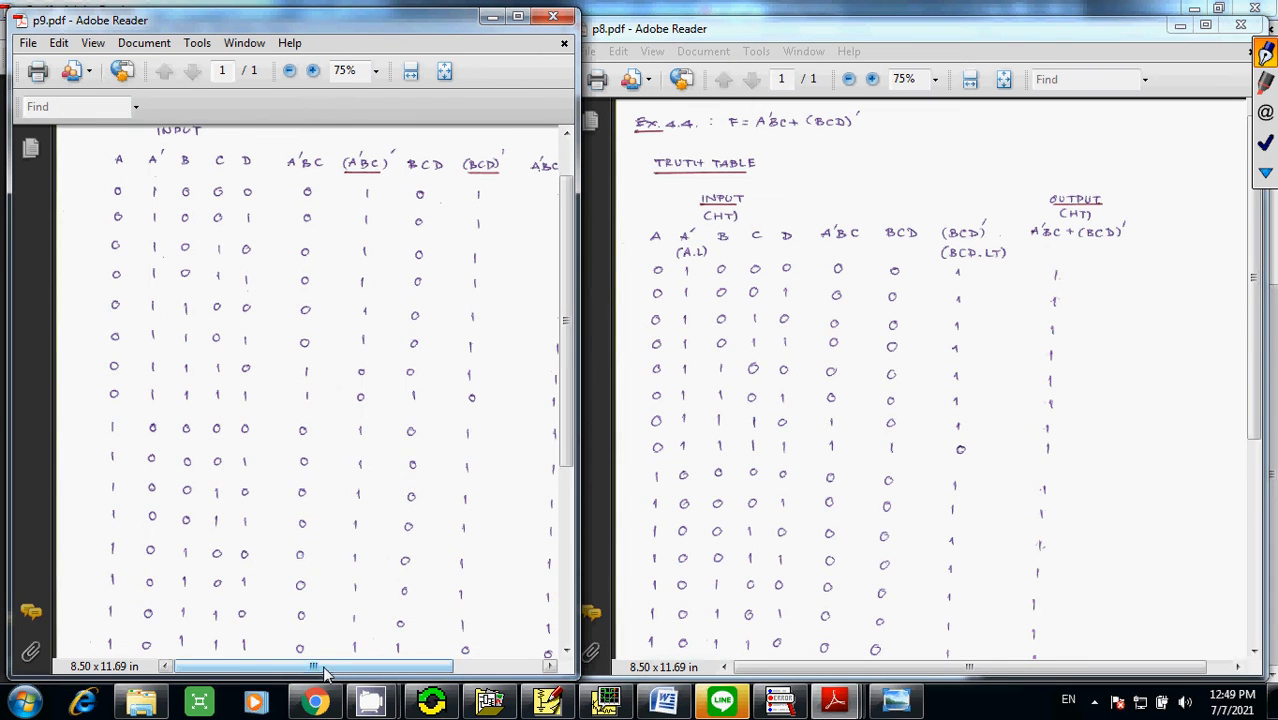
left_click_drag(325, 675, 413, 675)
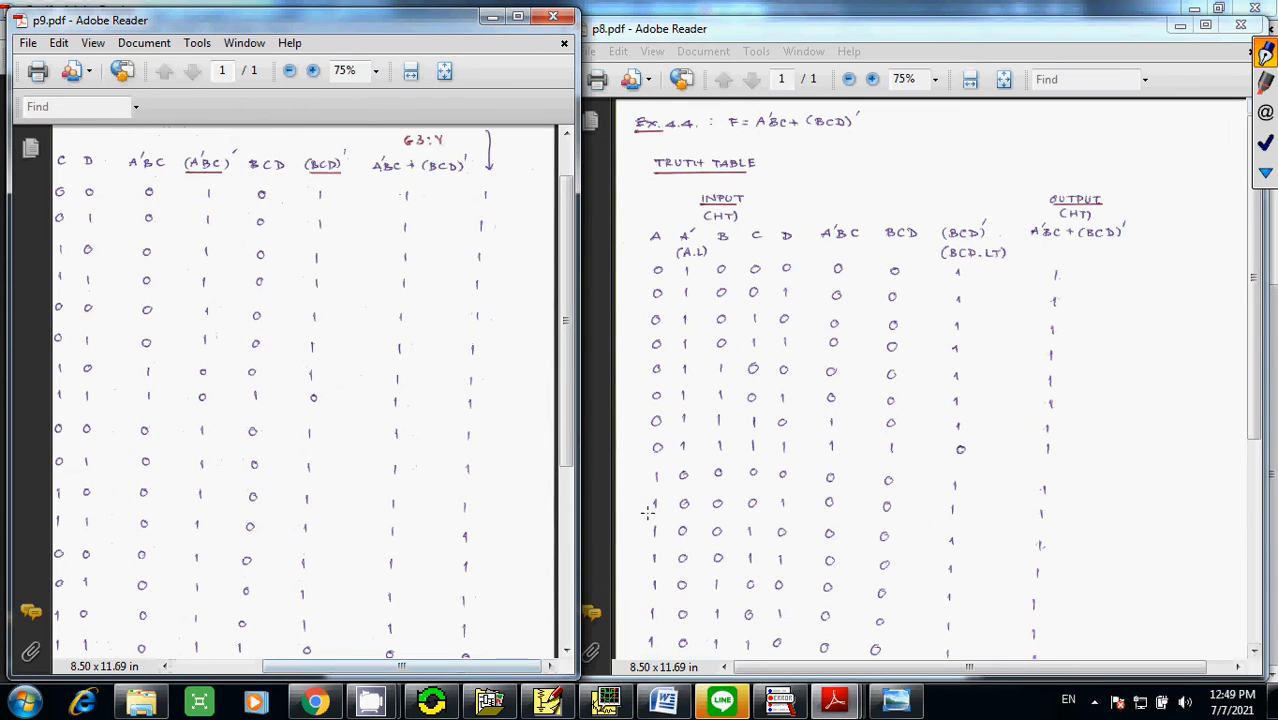
left_click_drag(567, 449, 567, 457)
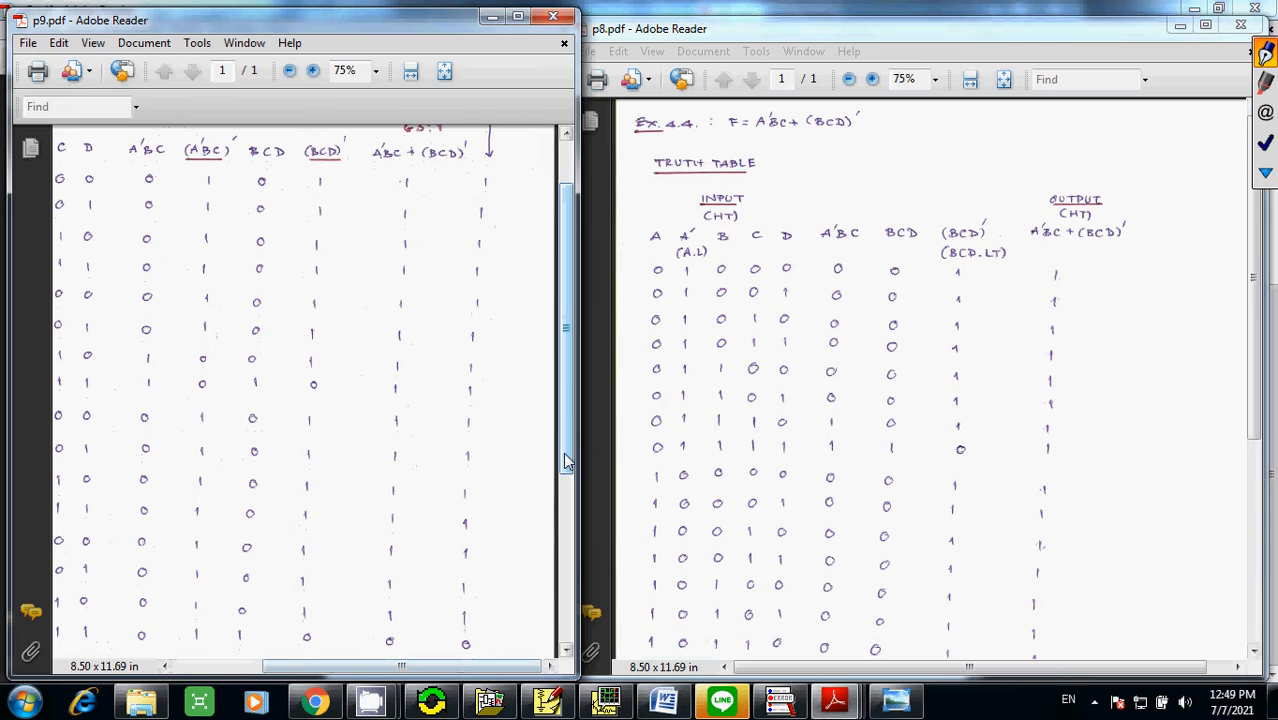
- Underline the last-row output value in both the p8.pdf and p9.pdf truth tables in red, and leave pen mode
left_click(1263, 82)
left_click_drag(632, 395, 715, 400)
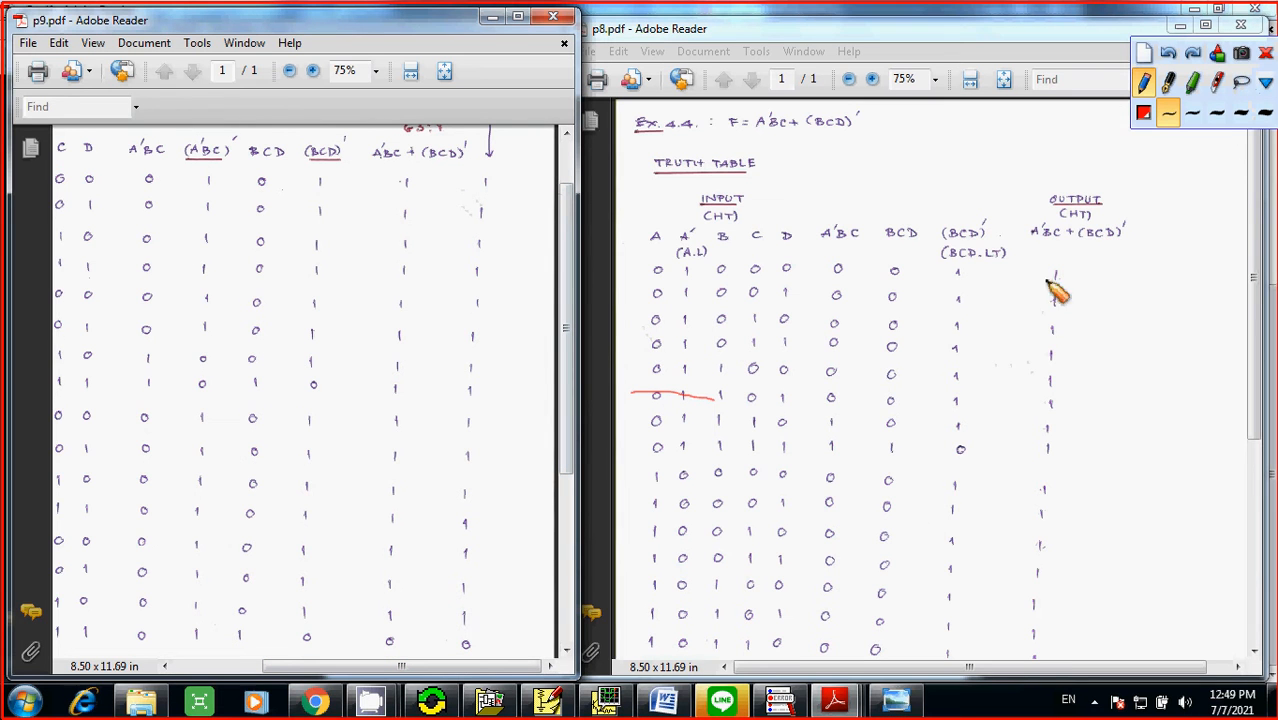
left_click(1266, 57)
left_click_drag(1255, 310, 1255, 371)
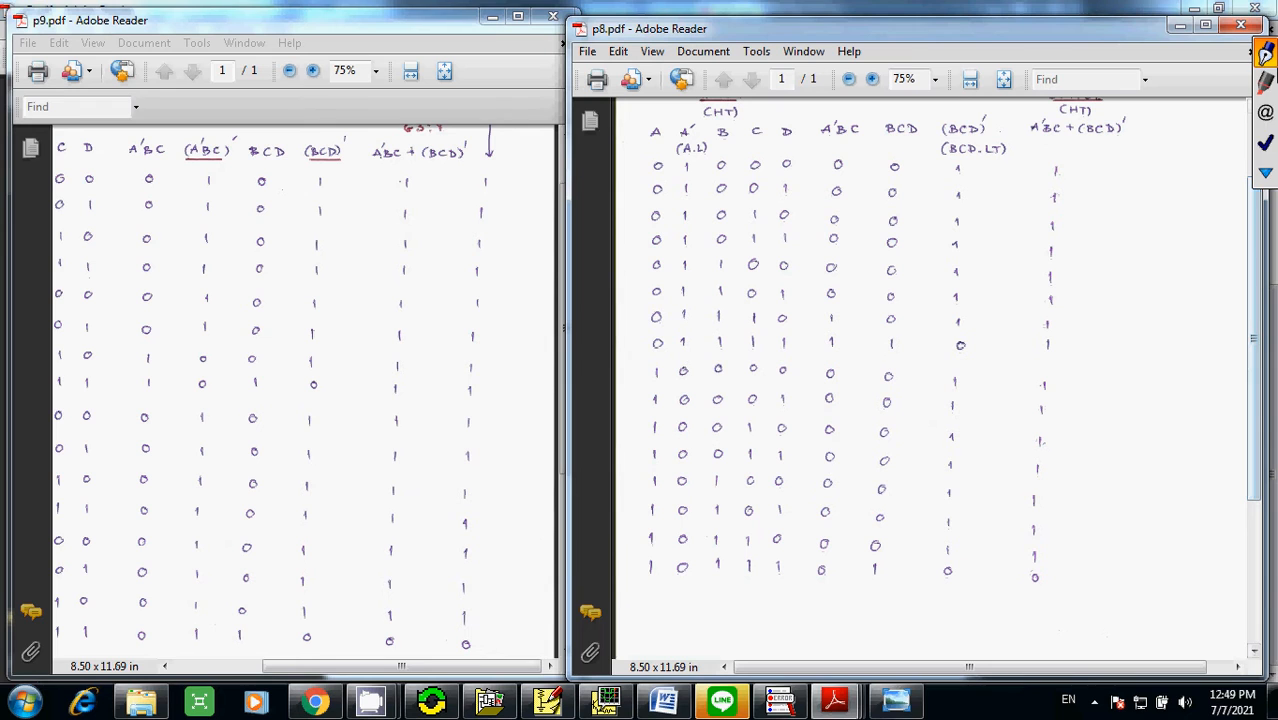
left_click(1263, 82)
left_click_drag(1021, 588, 1042, 587)
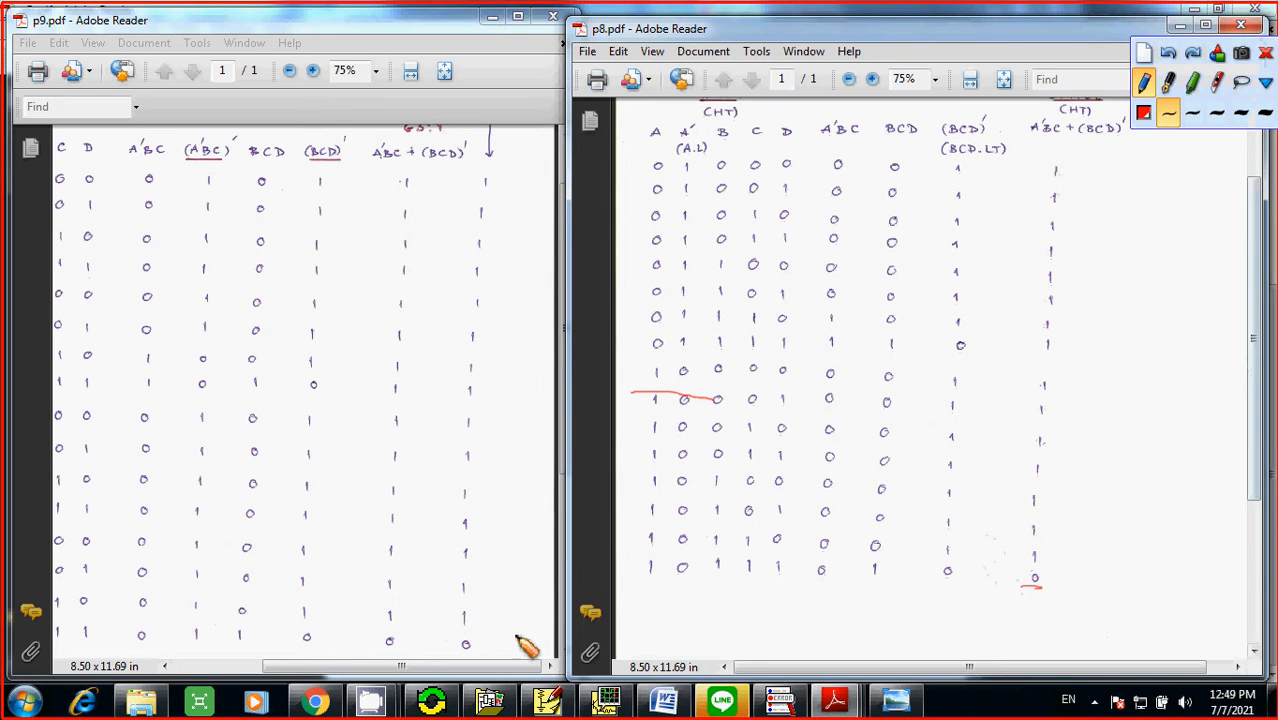
left_click_drag(465, 655, 474, 655)
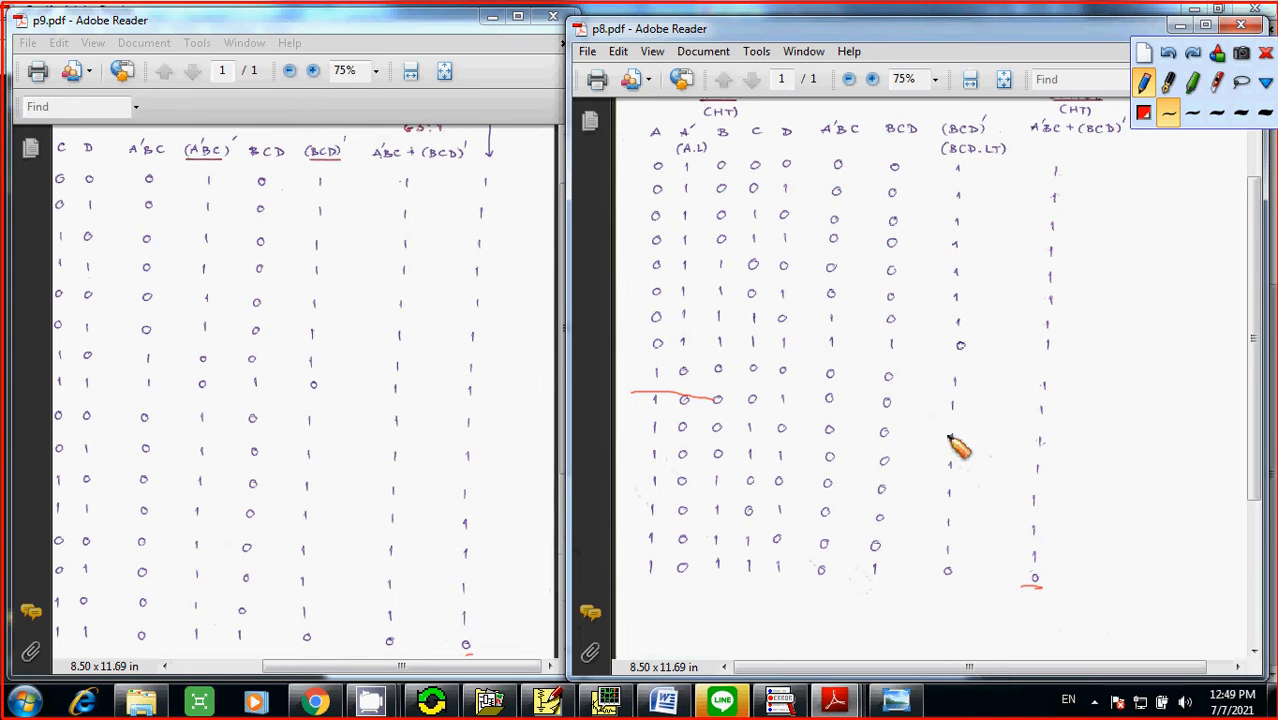
left_click(1264, 54)
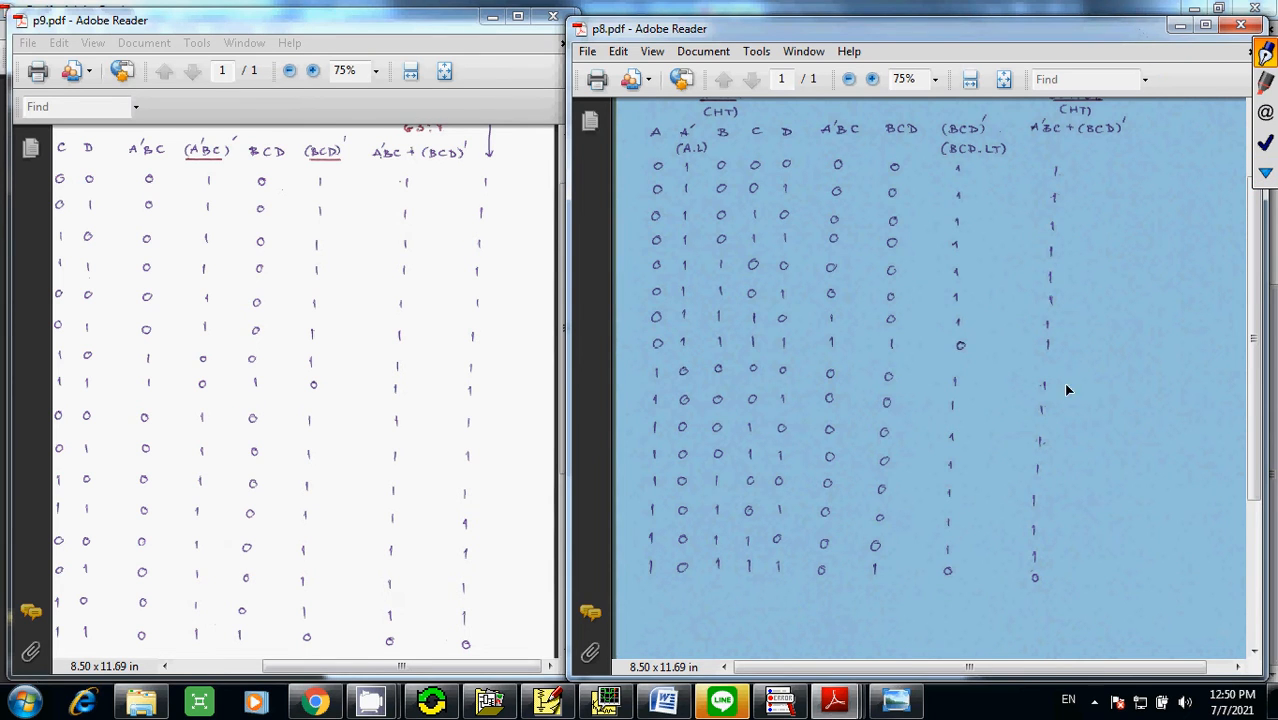
- Switch to the p7.pdf circuit, clear the old pen marks, circle gate G1 and mark gate G3 in red
left_click(1171, 482)
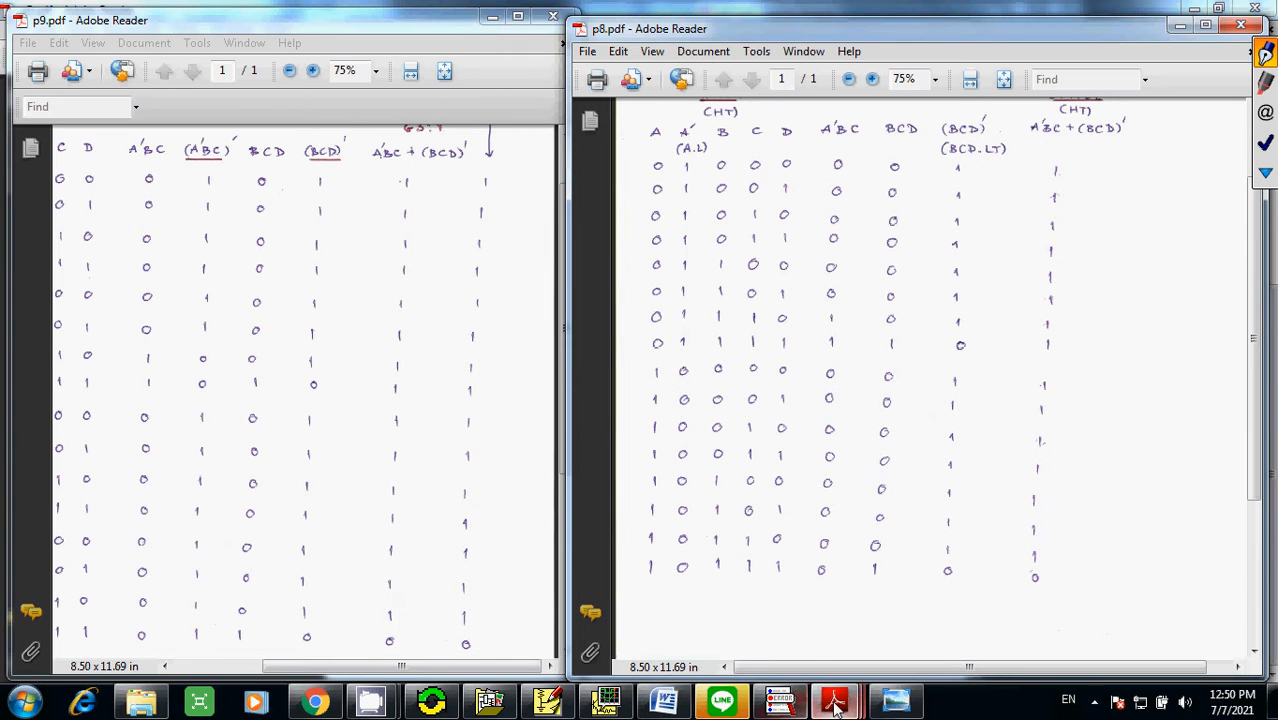
mouse_move(835, 705)
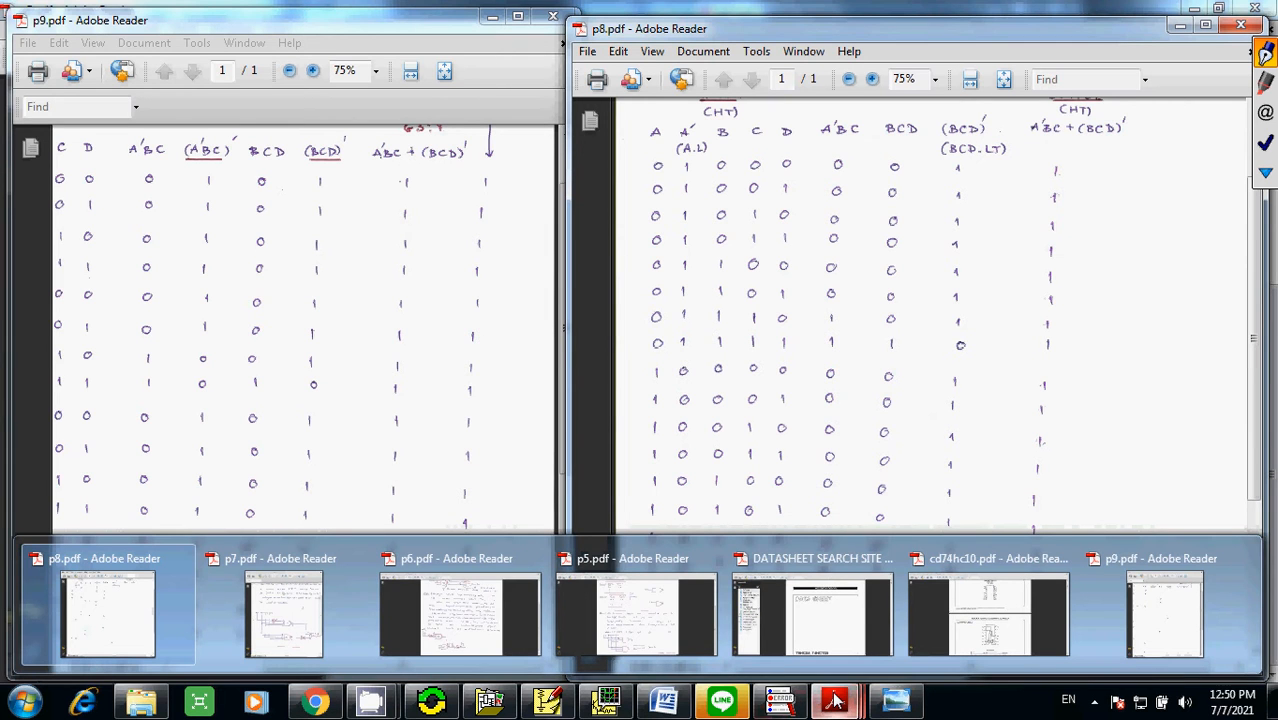
left_click(328, 606)
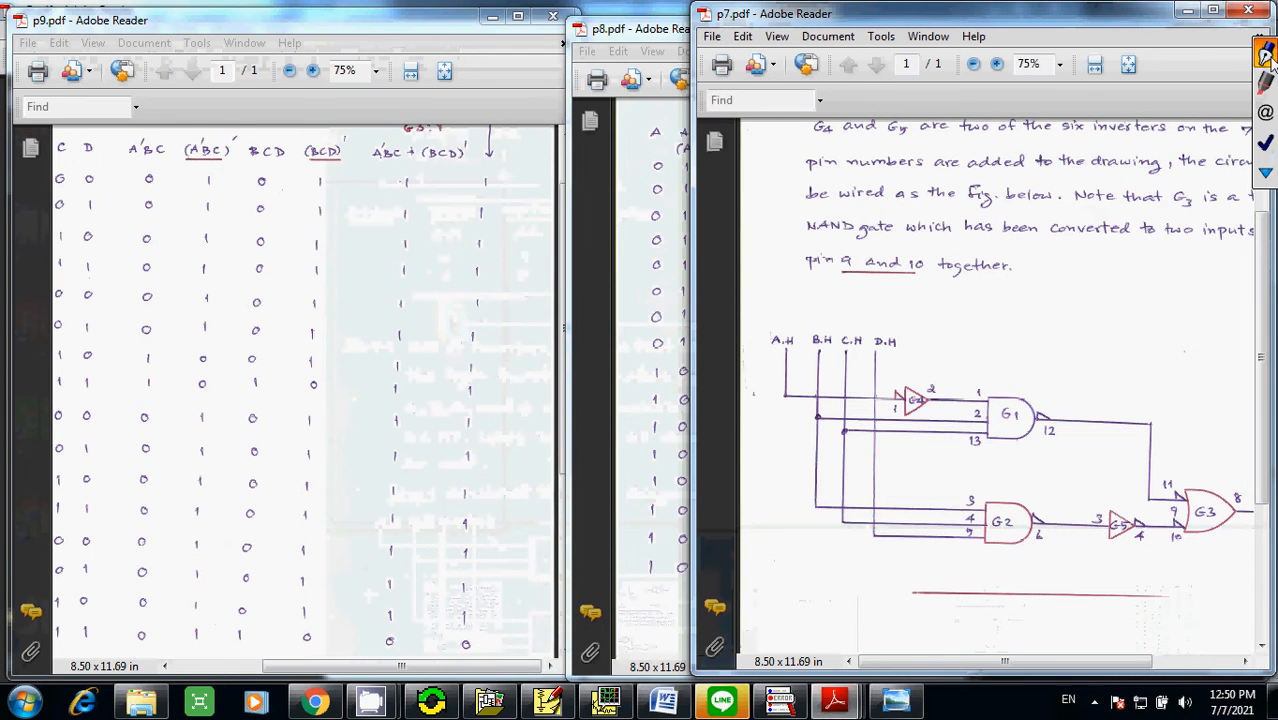
left_click(1265, 57)
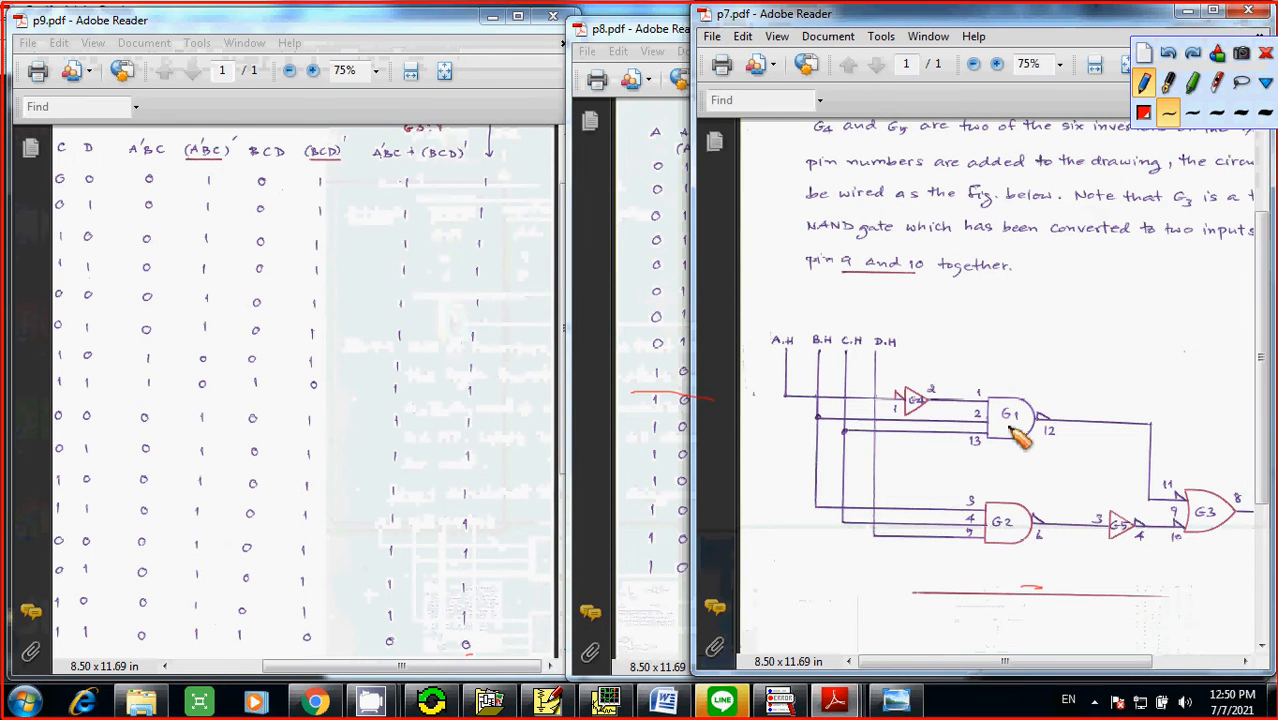
left_click(1167, 55)
mouse_move(972, 381)
left_mouse_down()
mouse_move(1077, 390)
mouse_move(952, 392)
left_mouse_up()
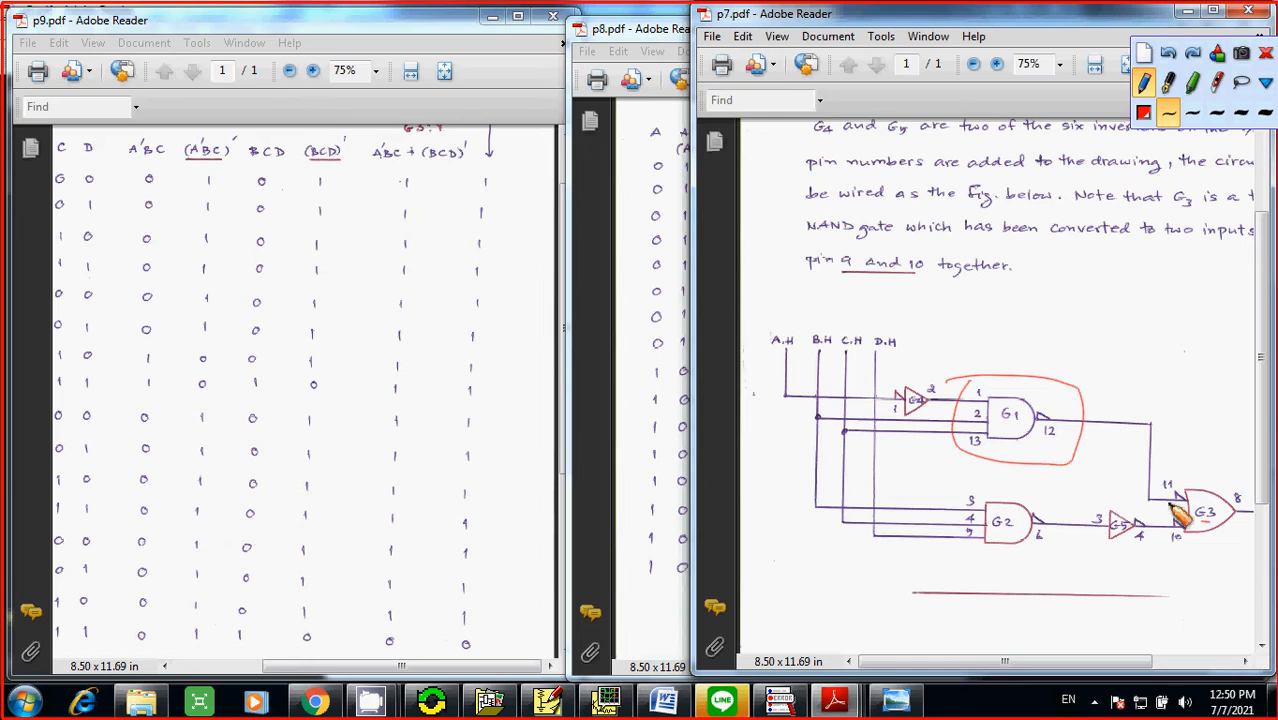
left_click_drag(1173, 506, 1174, 514)
left_click(1265, 53)
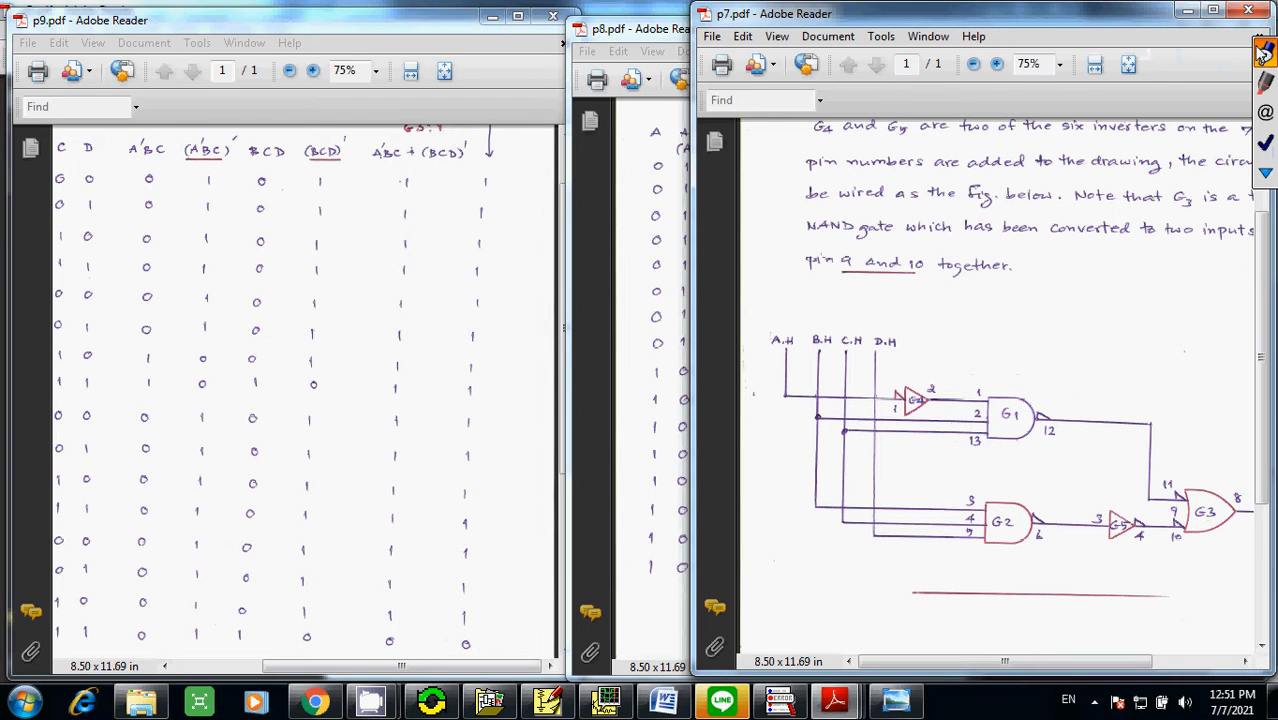
- Switch to the ex4.4.sch circuit in PSpice Schematics, clear the old pen marks and leave pen mode
left_click(547, 702)
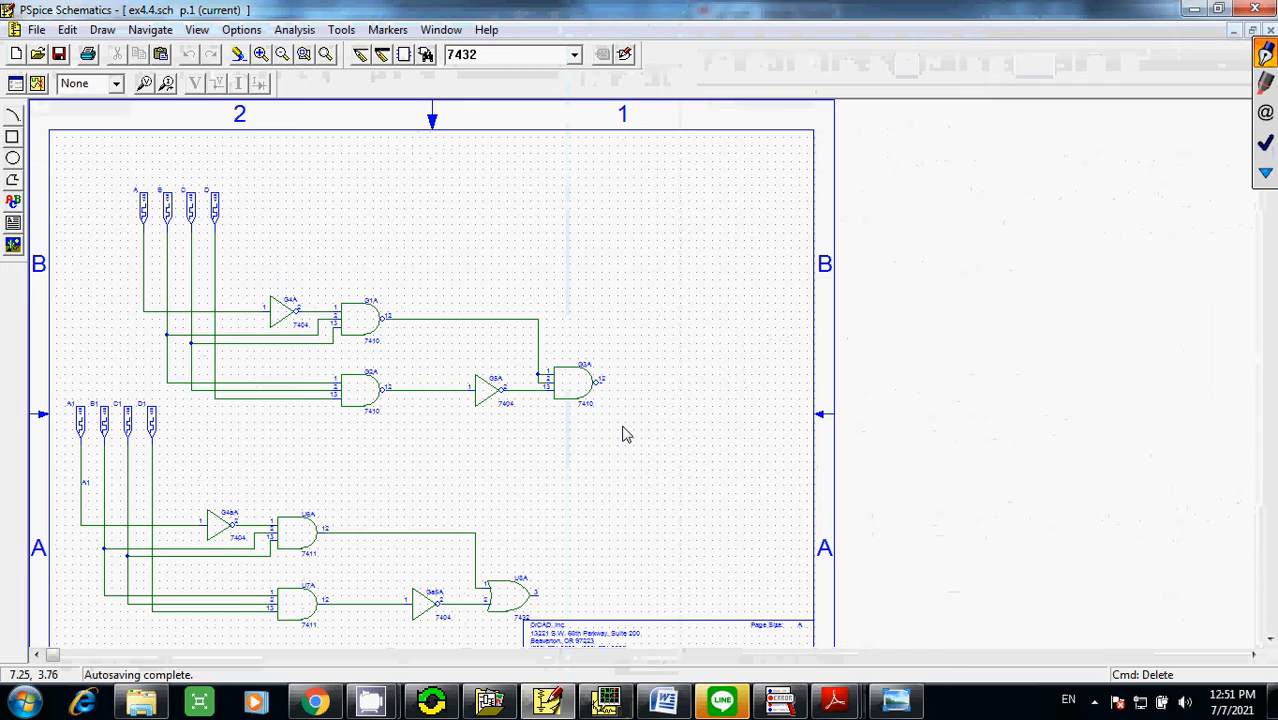
left_click(1267, 86)
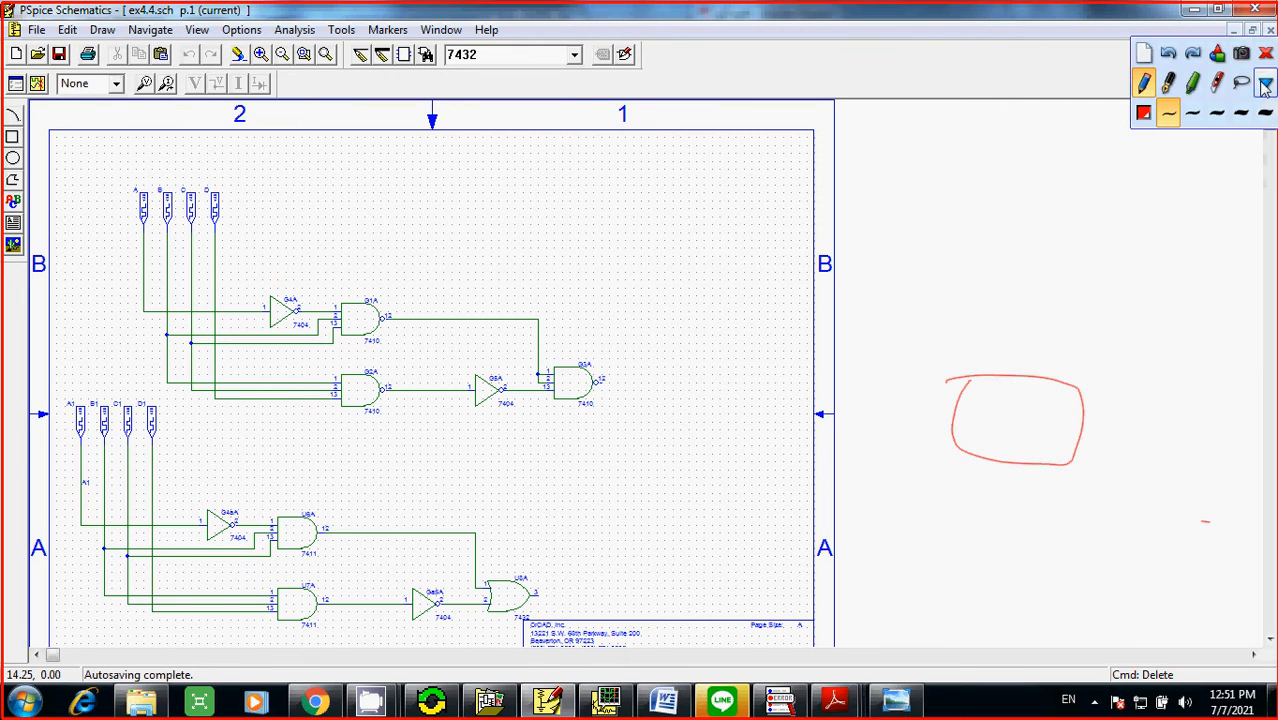
left_click(1142, 60)
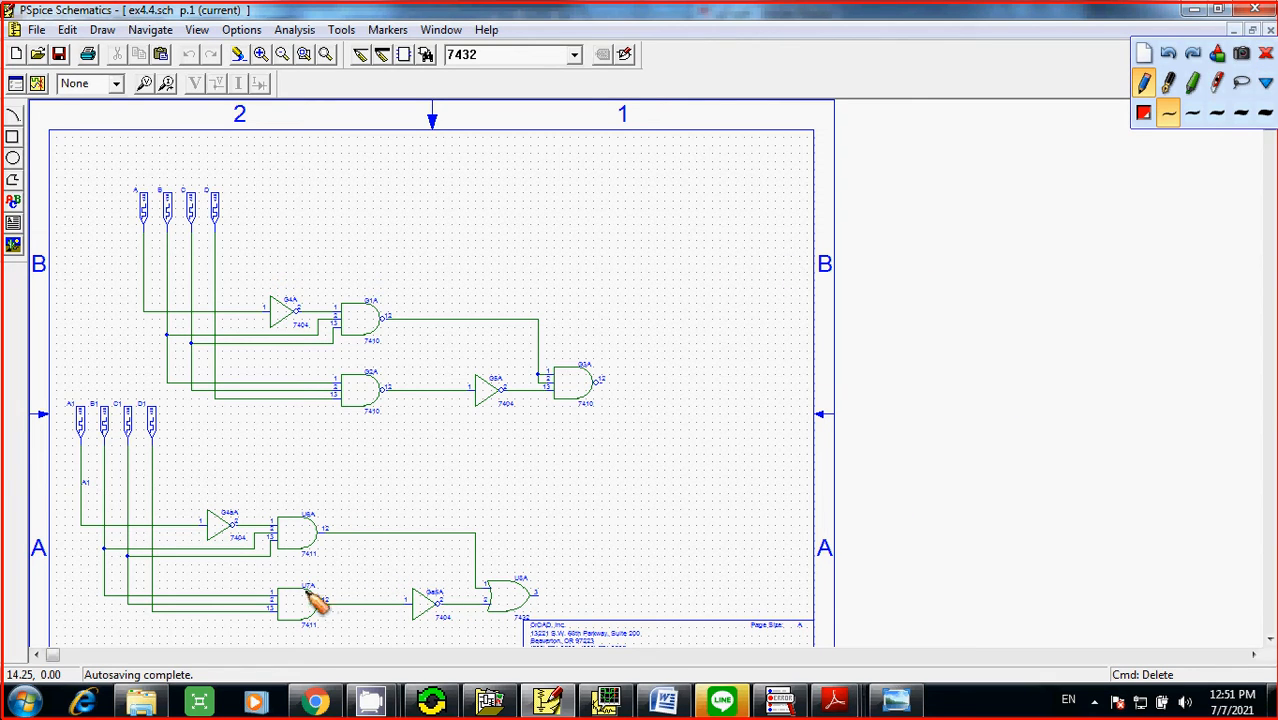
left_click(1266, 53)
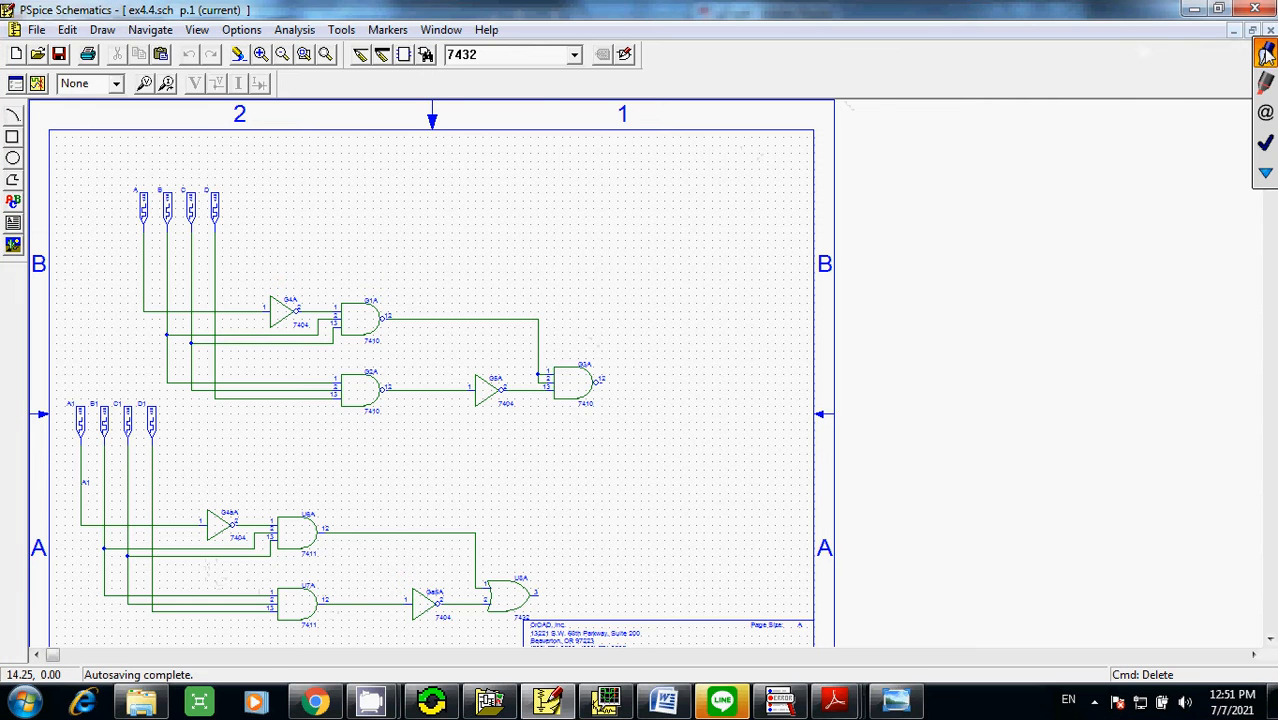
- Mark the three inputs of AND gate U6A in the A1–D1 circuit in red
left_click(264, 55)
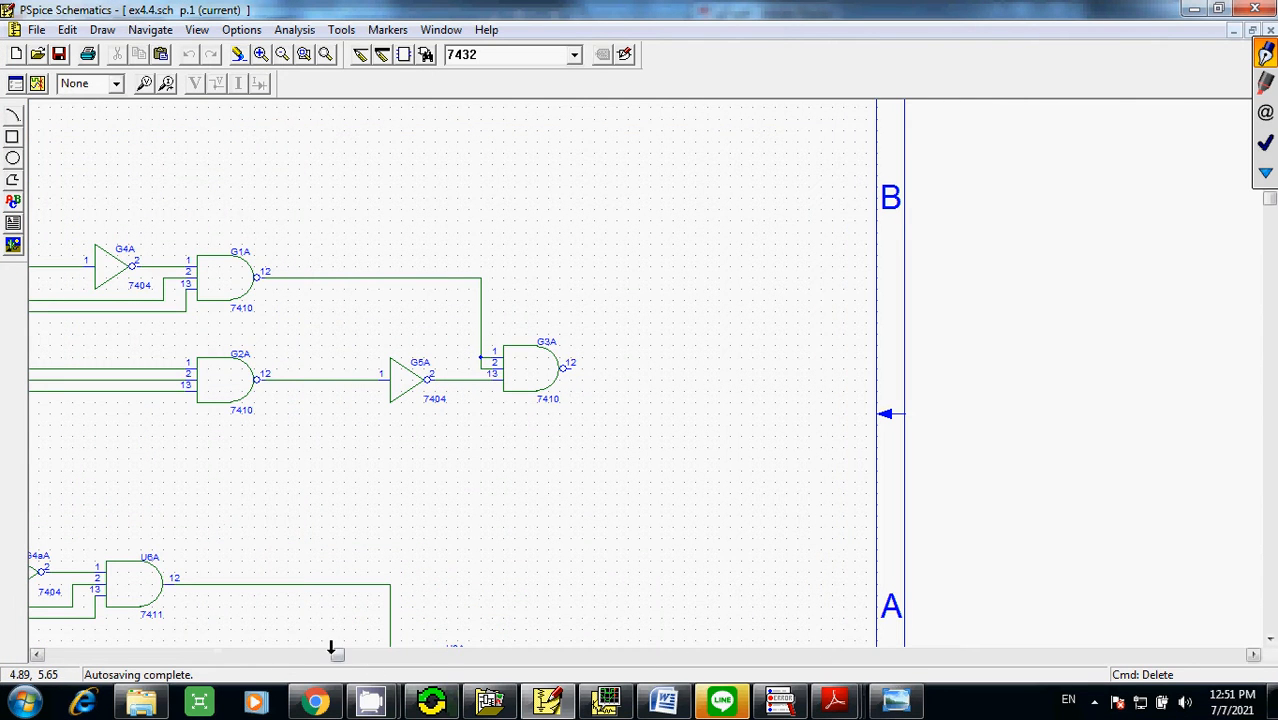
left_click(36, 655)
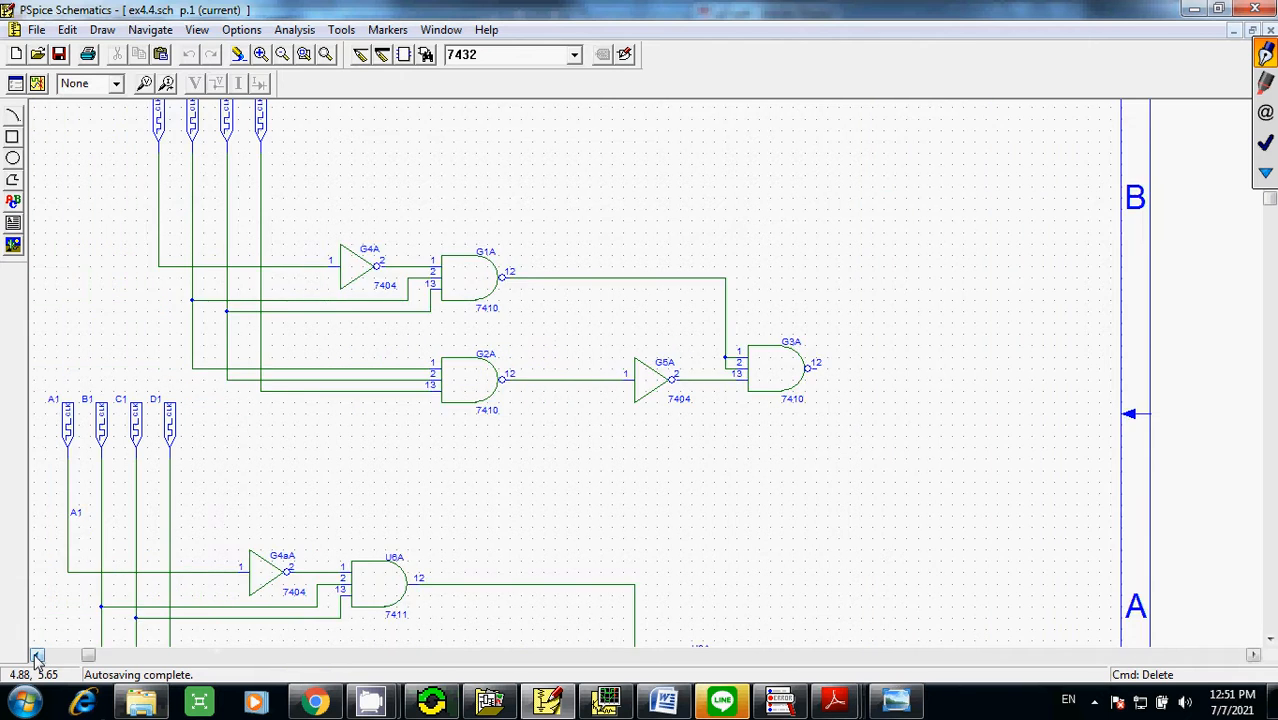
left_click(36, 655)
left_click(1269, 639)
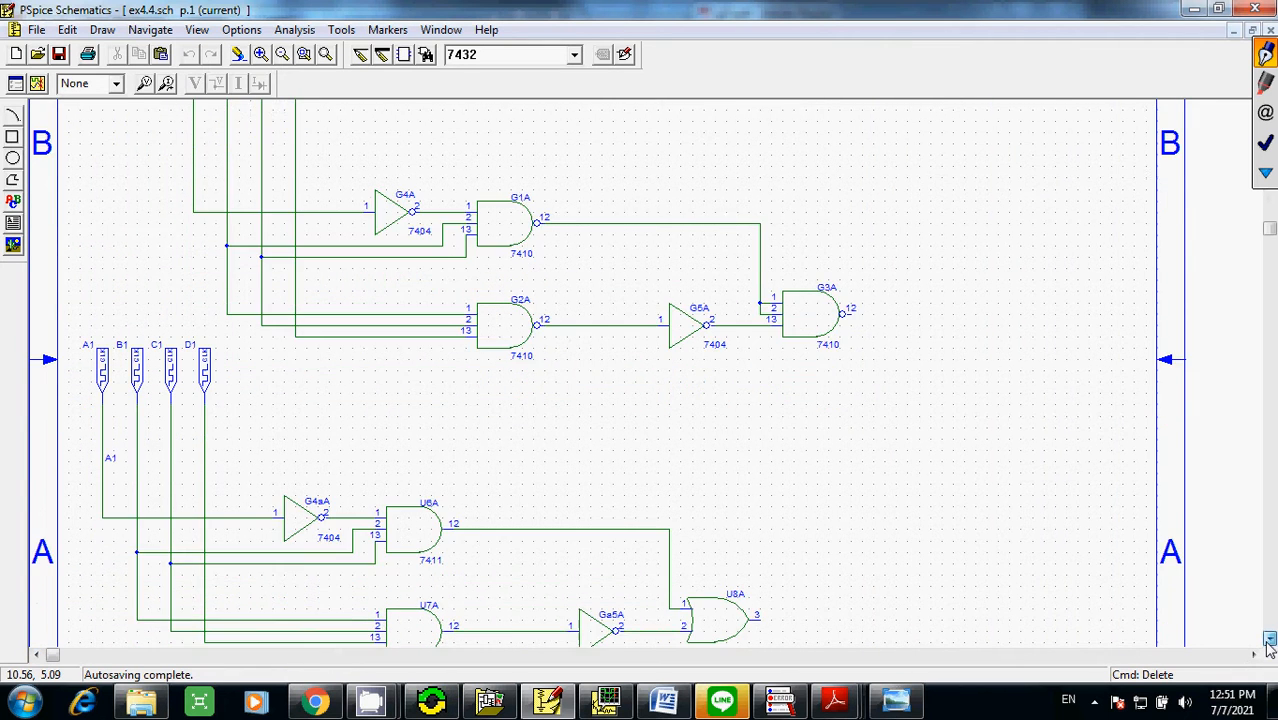
left_click(1269, 639)
left_click(1269, 639)
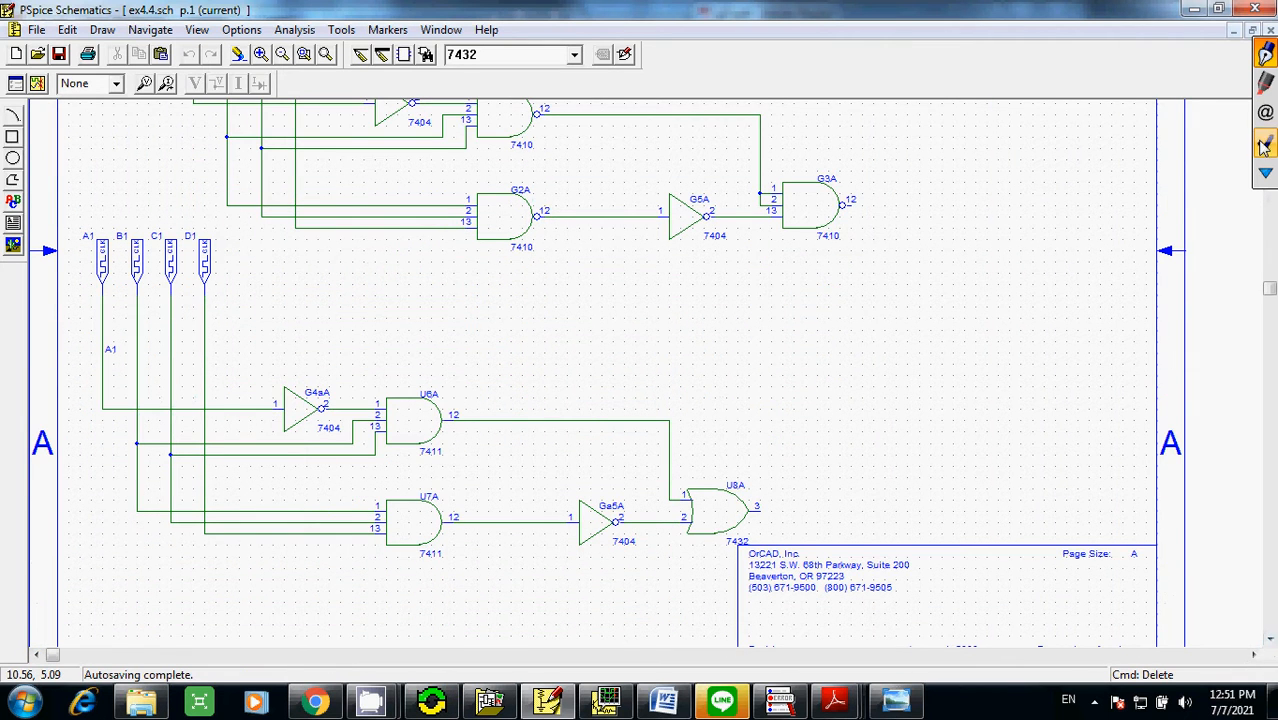
left_click(1265, 84)
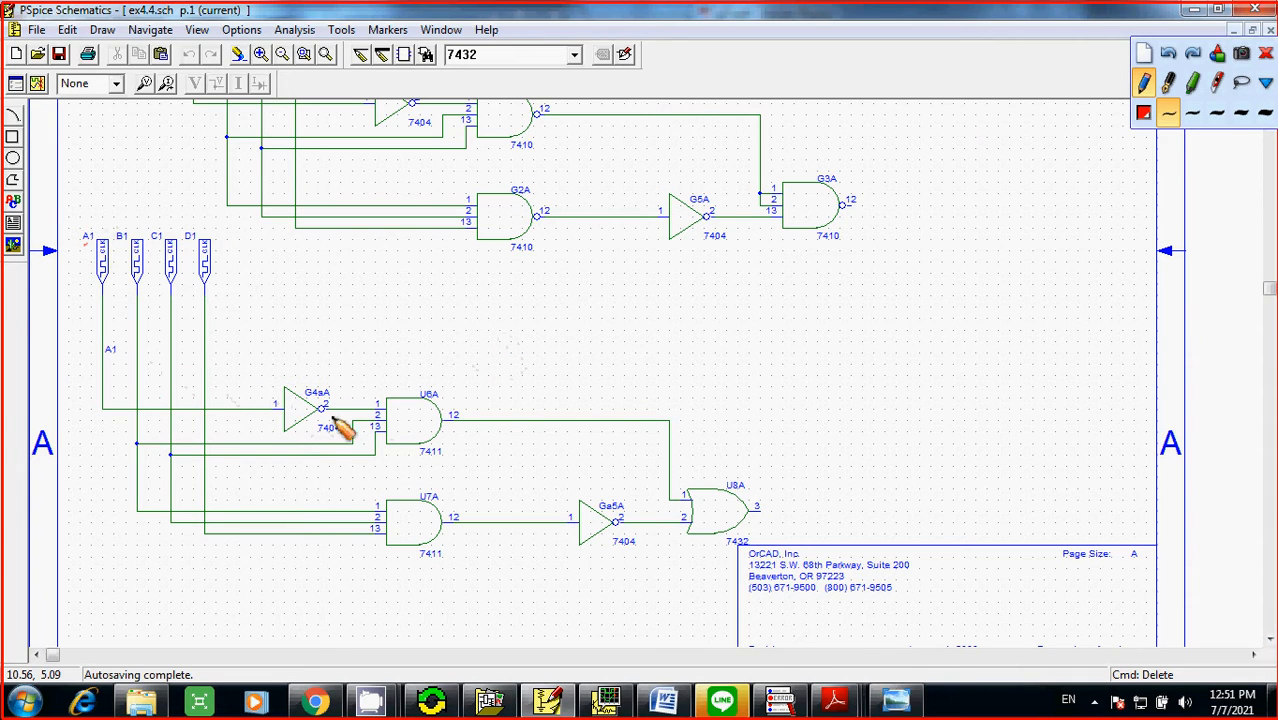
left_click_drag(341, 408, 357, 379)
mouse_move(343, 430)
left_mouse_down()
mouse_move(355, 423)
mouse_move(377, 449)
left_mouse_up()
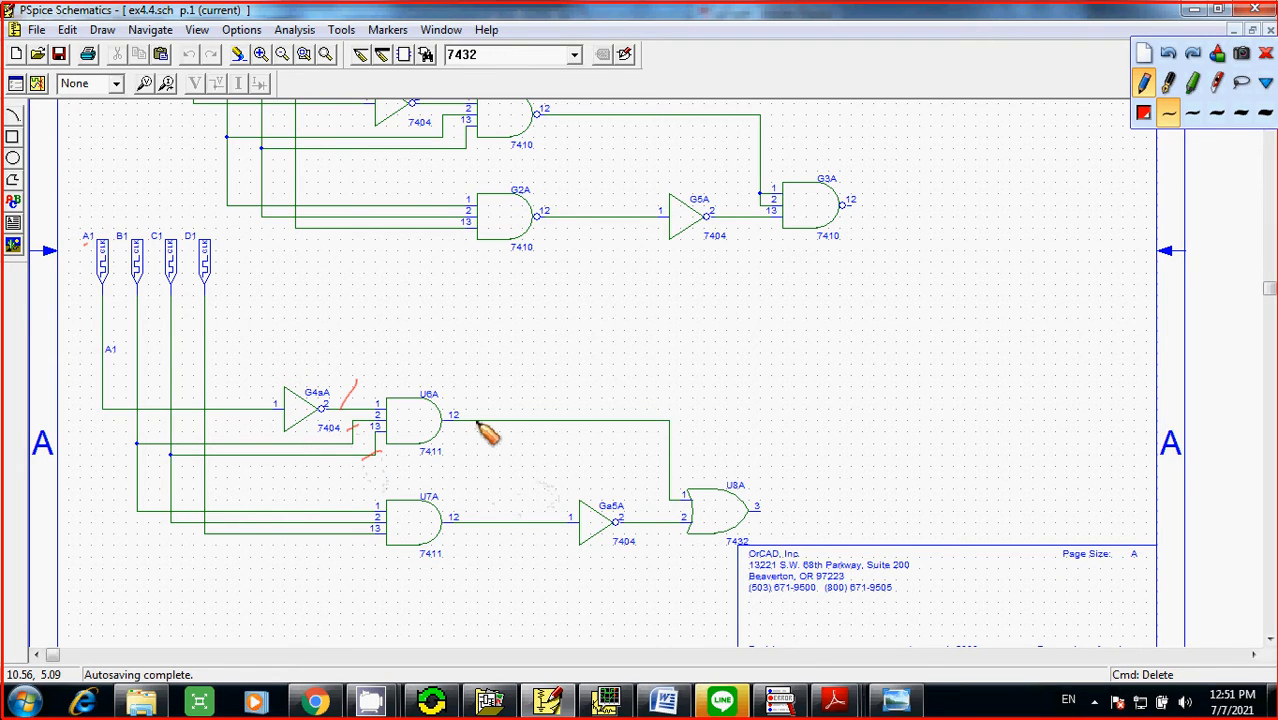
- Mark U6A's output line and the inputs of gate U7A in red, clear all pen marks and leave pen mode
left_click_drag(482, 408, 596, 408)
left_click_drag(358, 526, 354, 538)
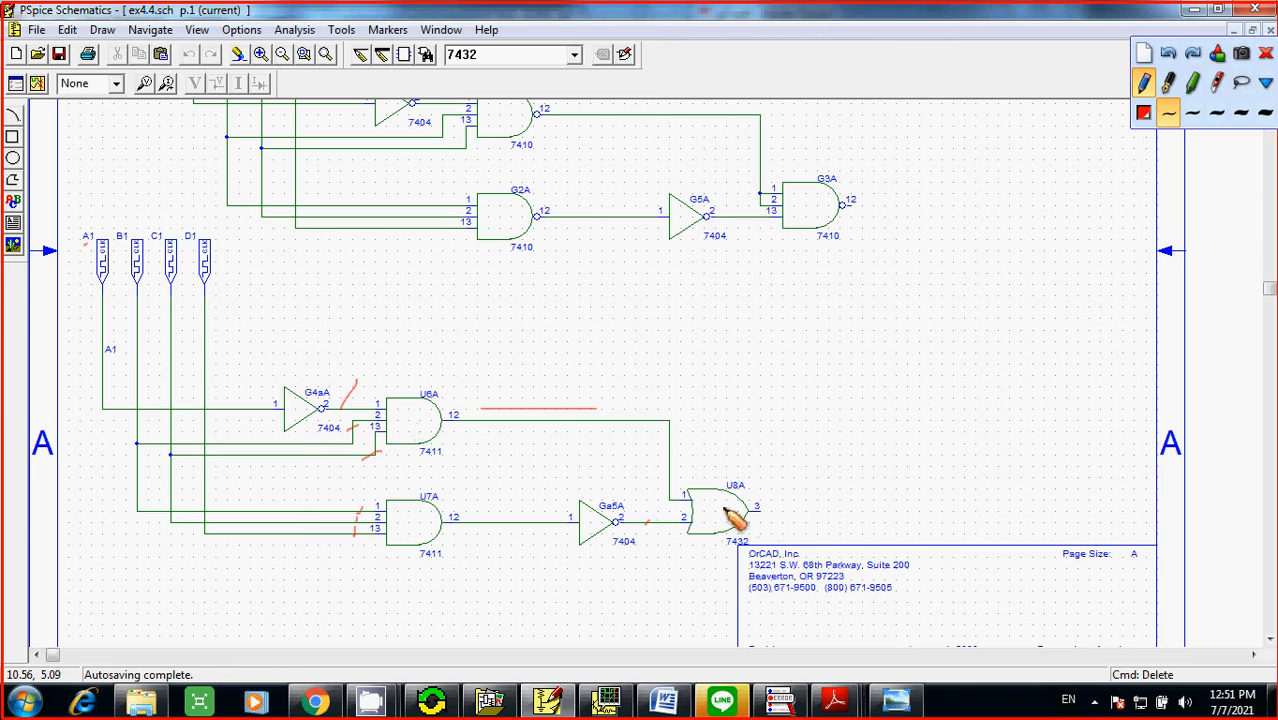
left_click(1144, 52)
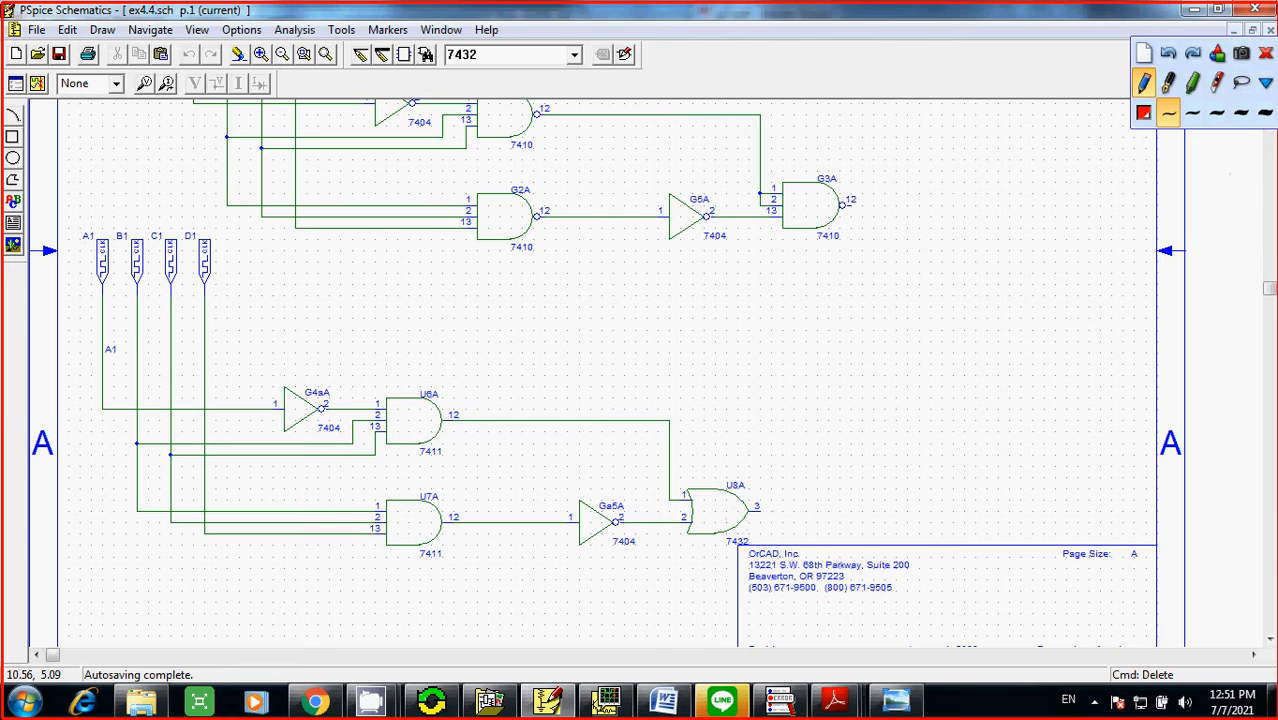
left_click(1266, 53)
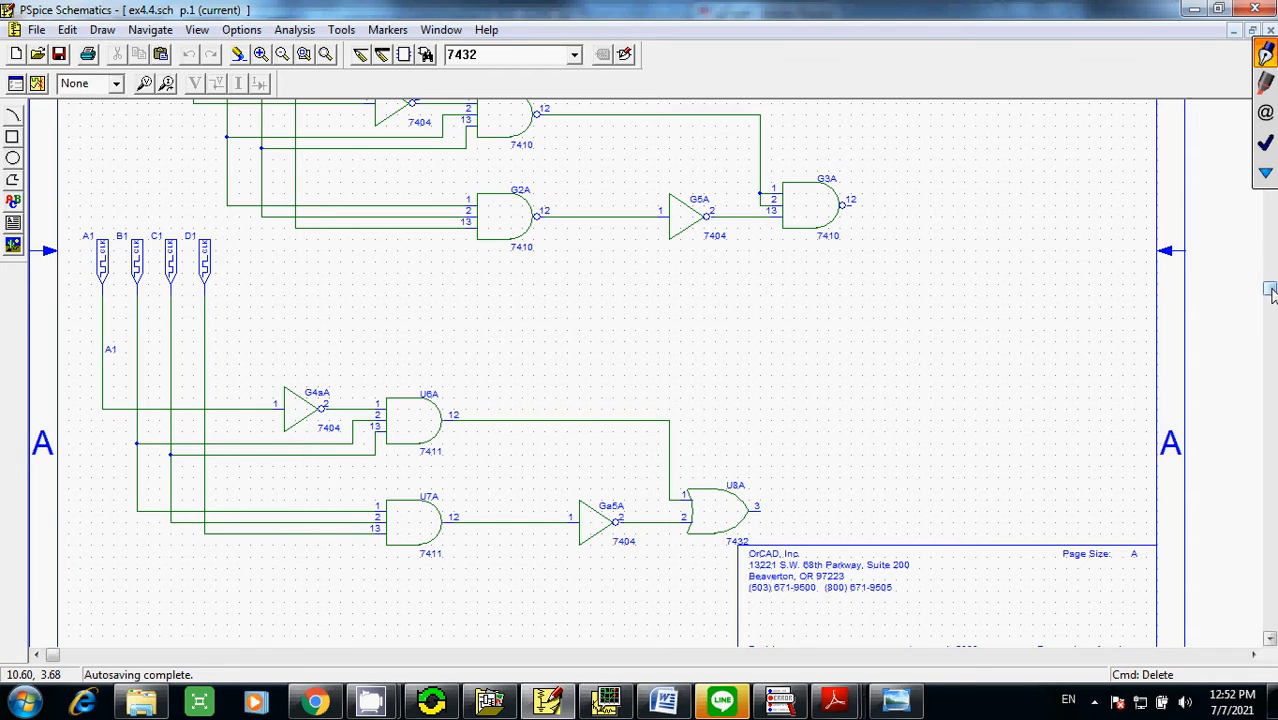
- In the A–D circuit, circle NAND gates G1A and G3A in red and draw an arc past G2A toward the A1–D1 circuit
left_click_drag(1270, 280, 1261, 185)
left_click(1264, 88)
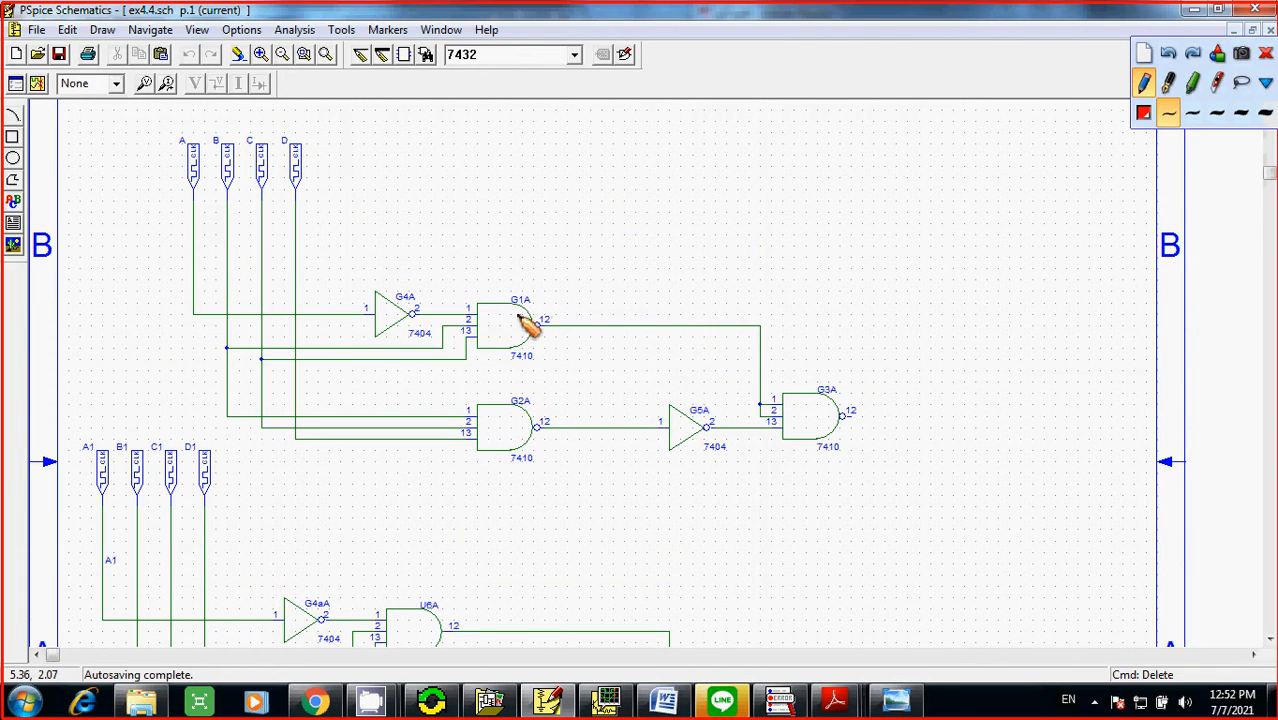
left_click_drag(461, 294, 556, 291)
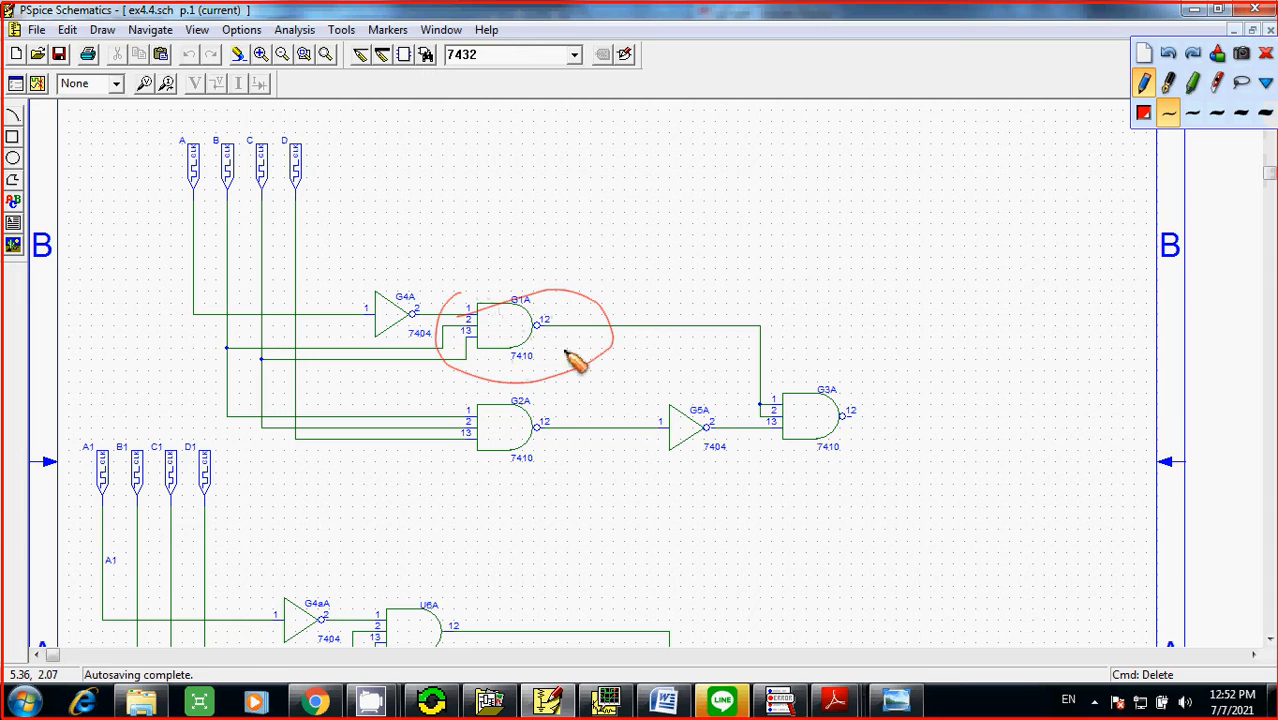
mouse_move(449, 381)
left_mouse_down()
mouse_move(398, 444)
mouse_move(393, 558)
left_mouse_up()
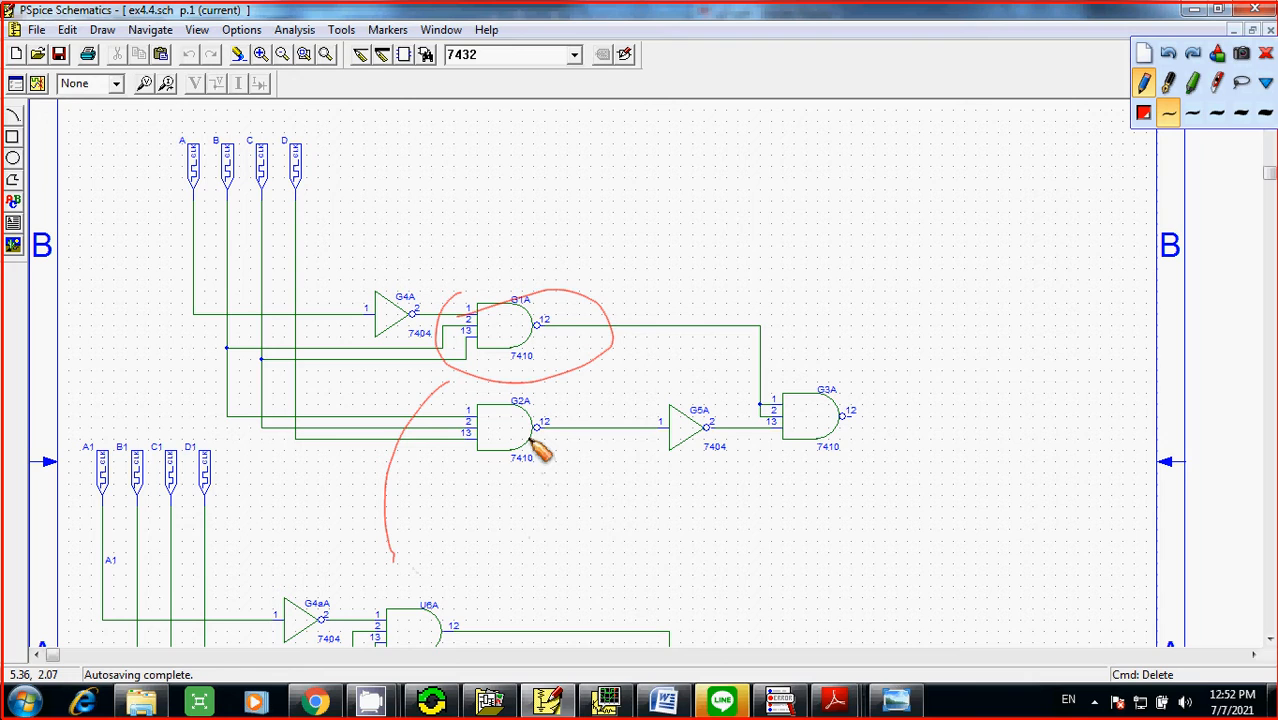
left_click_drag(746, 450, 800, 386)
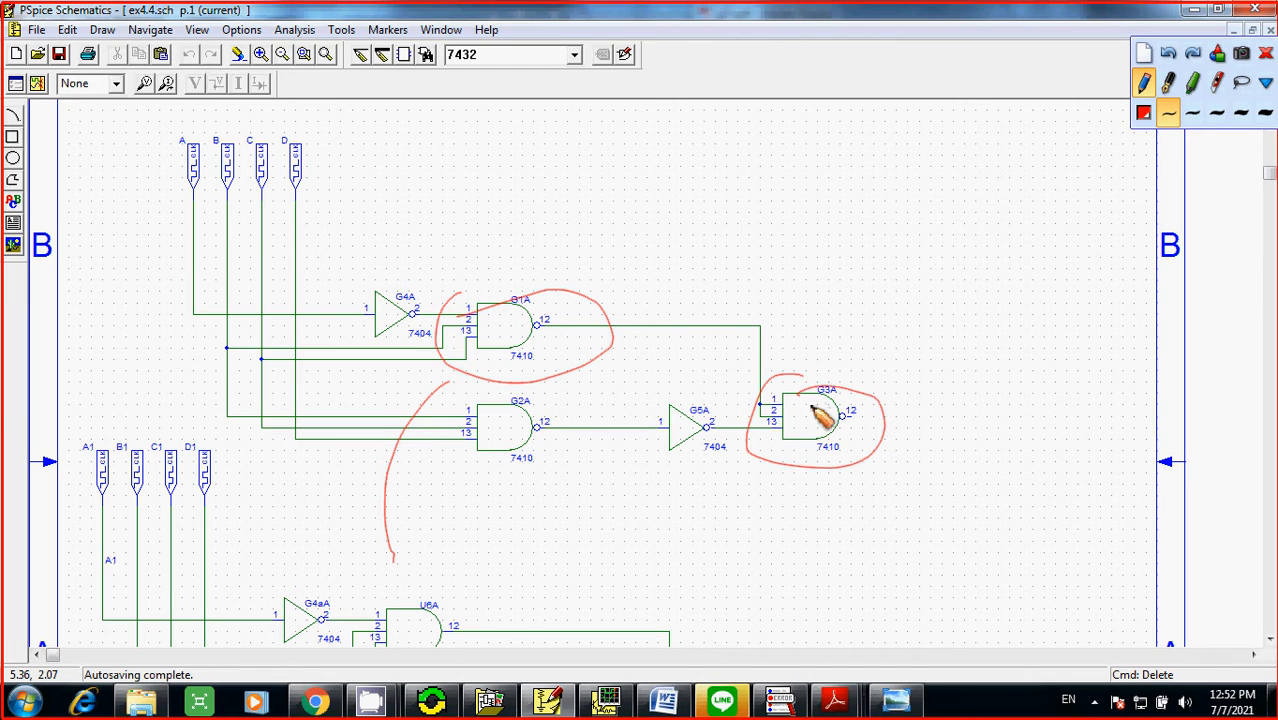
- Leave pen mode and examine the A1–D1 circuit down to OR gate U8A, briefly selecting AND gate U6A
left_click(1266, 54)
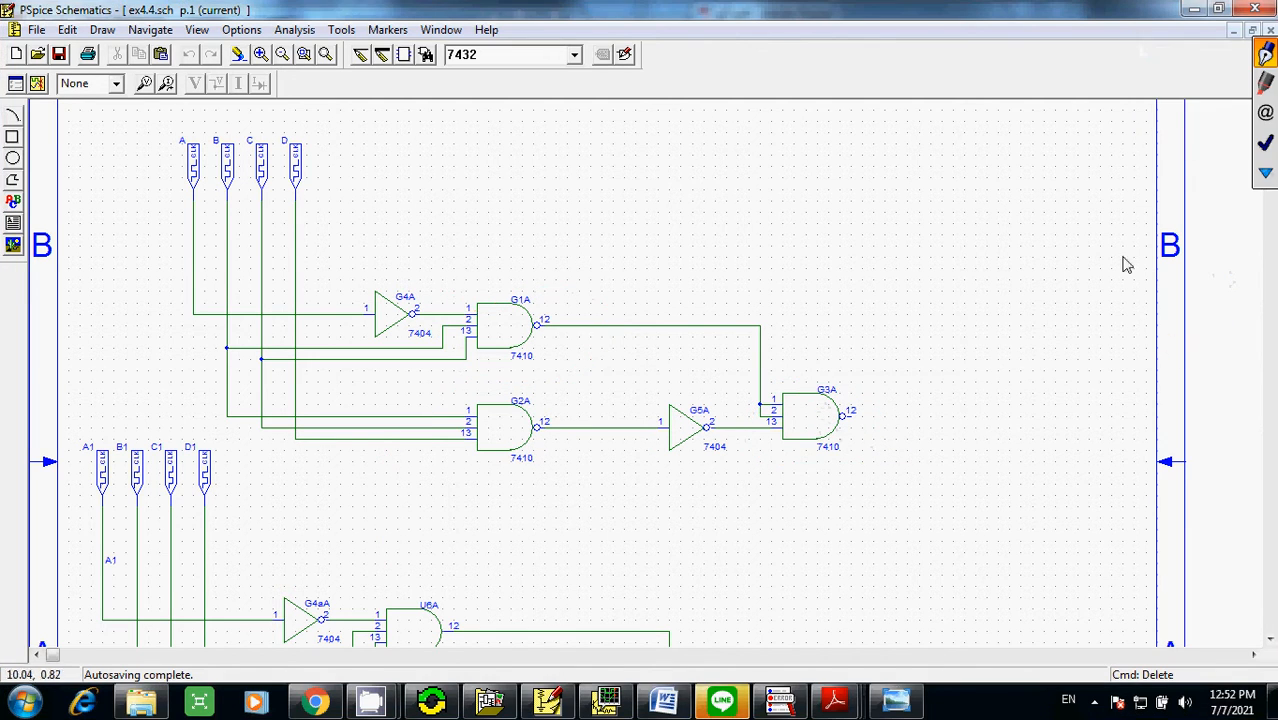
left_click(1269, 638)
left_click(1269, 638)
left_click(1269, 638)
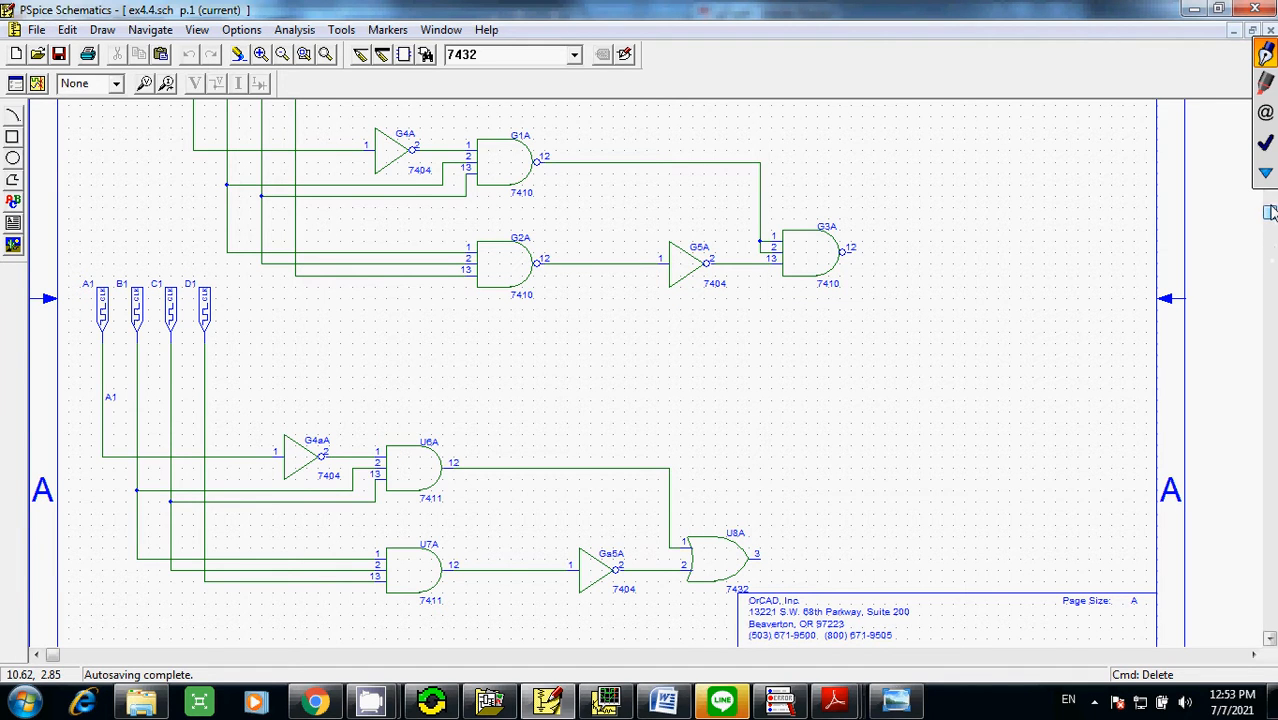
left_click(1268, 210)
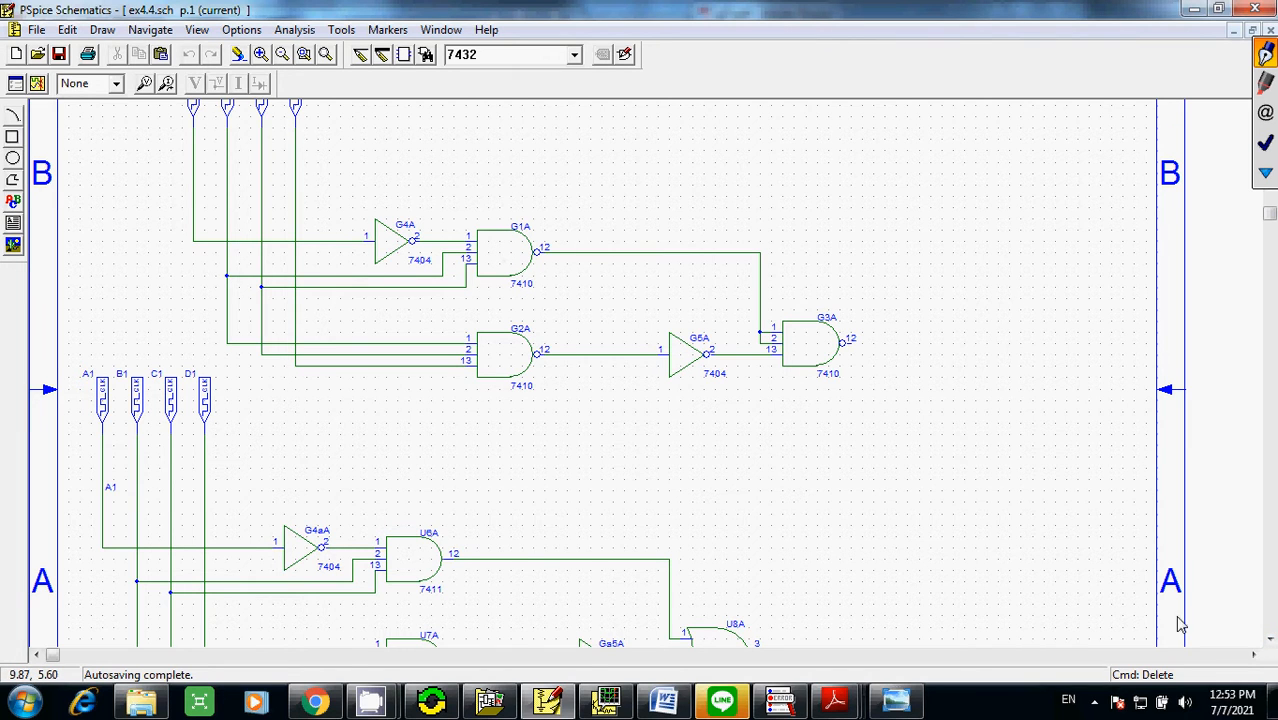
left_click(1270, 640)
left_click(1270, 640)
scroll(1270, 640, "down", 4)
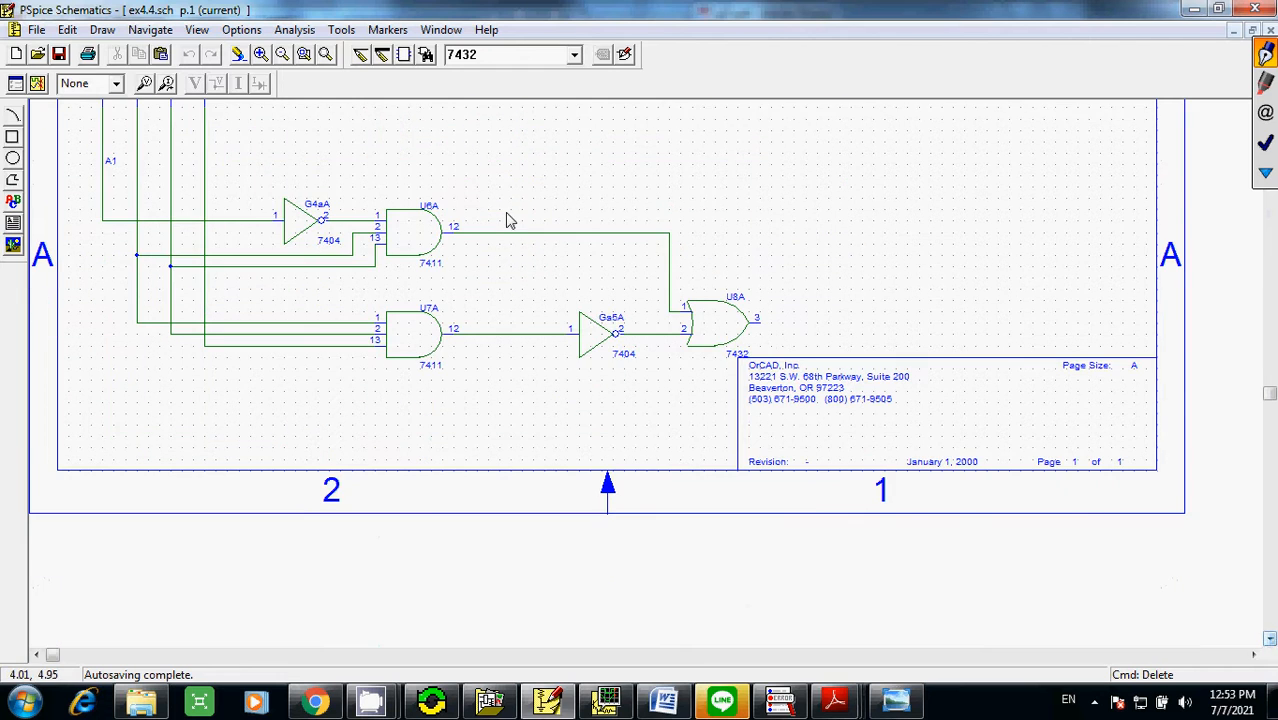
left_click(433, 243)
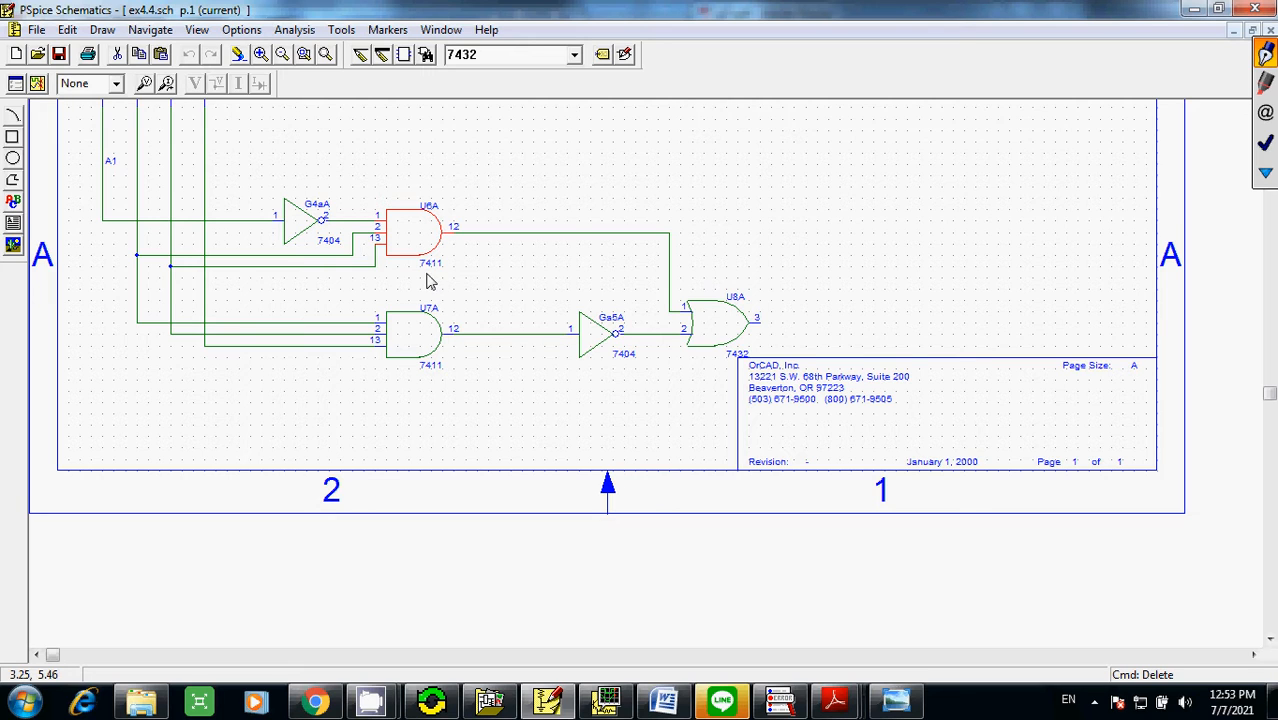
left_click(627, 171)
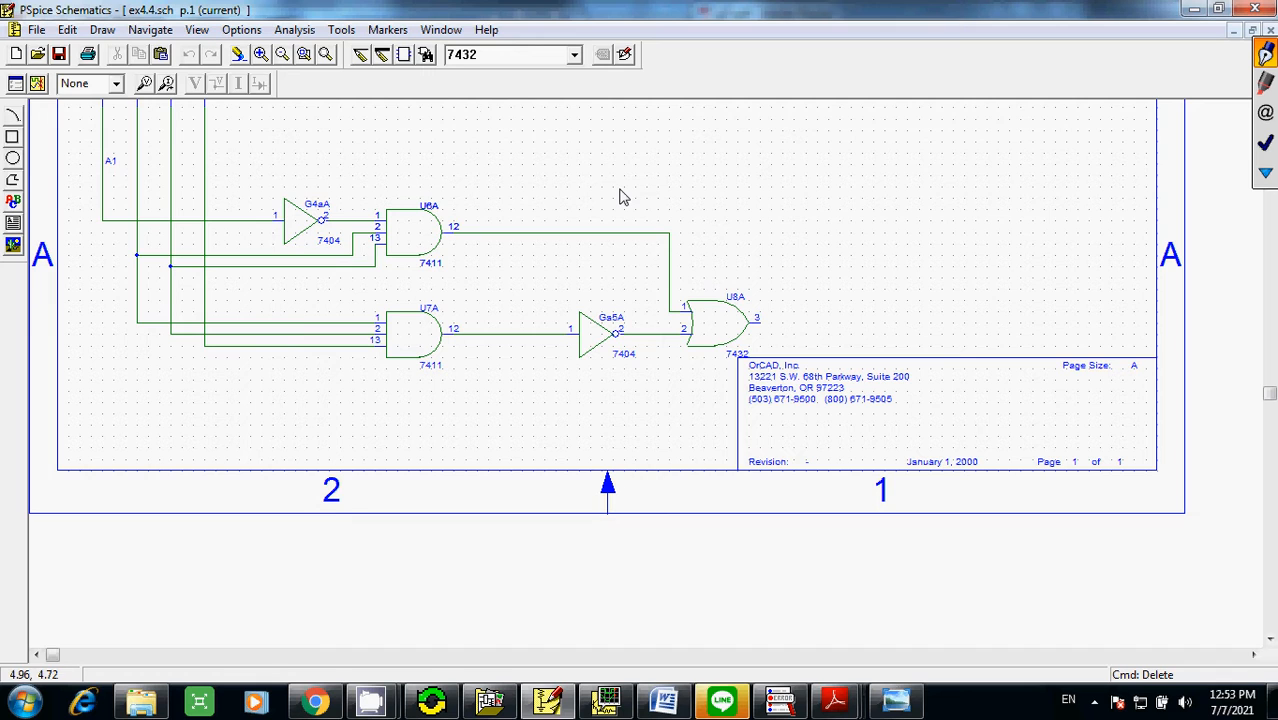
- Open the part browser and preview the parts from 7432 through 74351 and 7437 to the four-input 7440
left_click(96, 31)
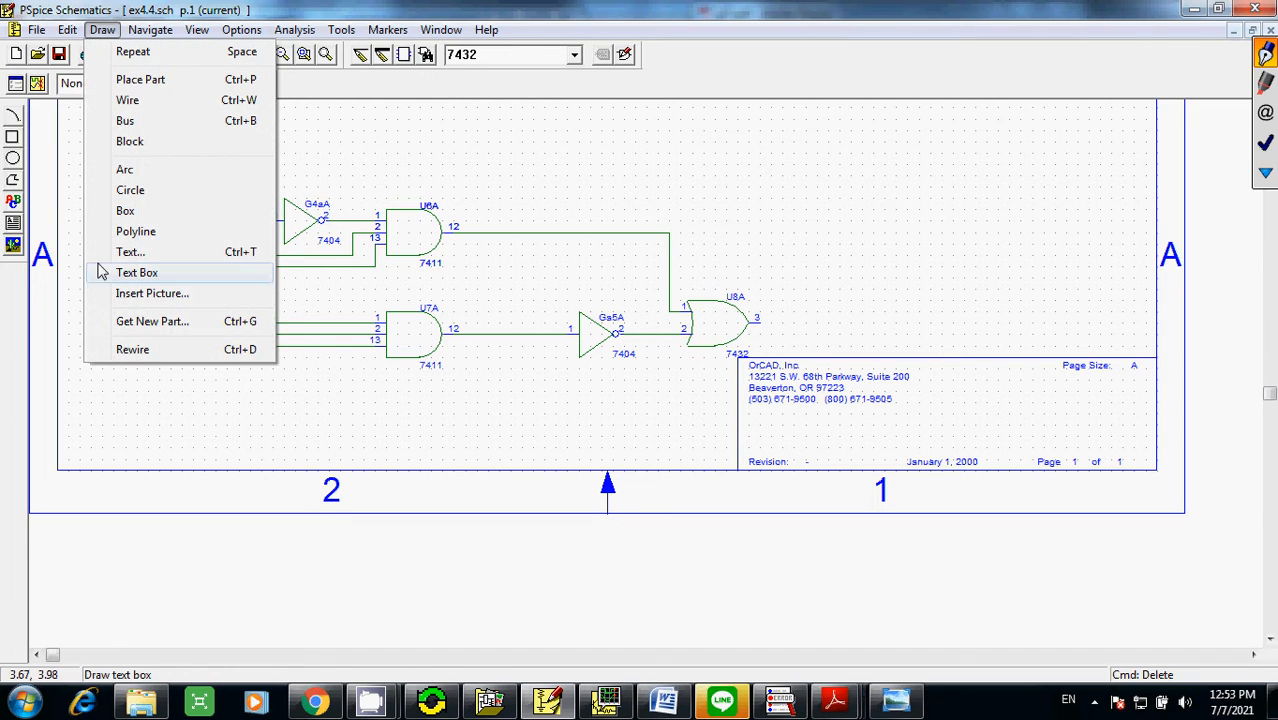
left_click(1007, 275)
key("ctrl+g")
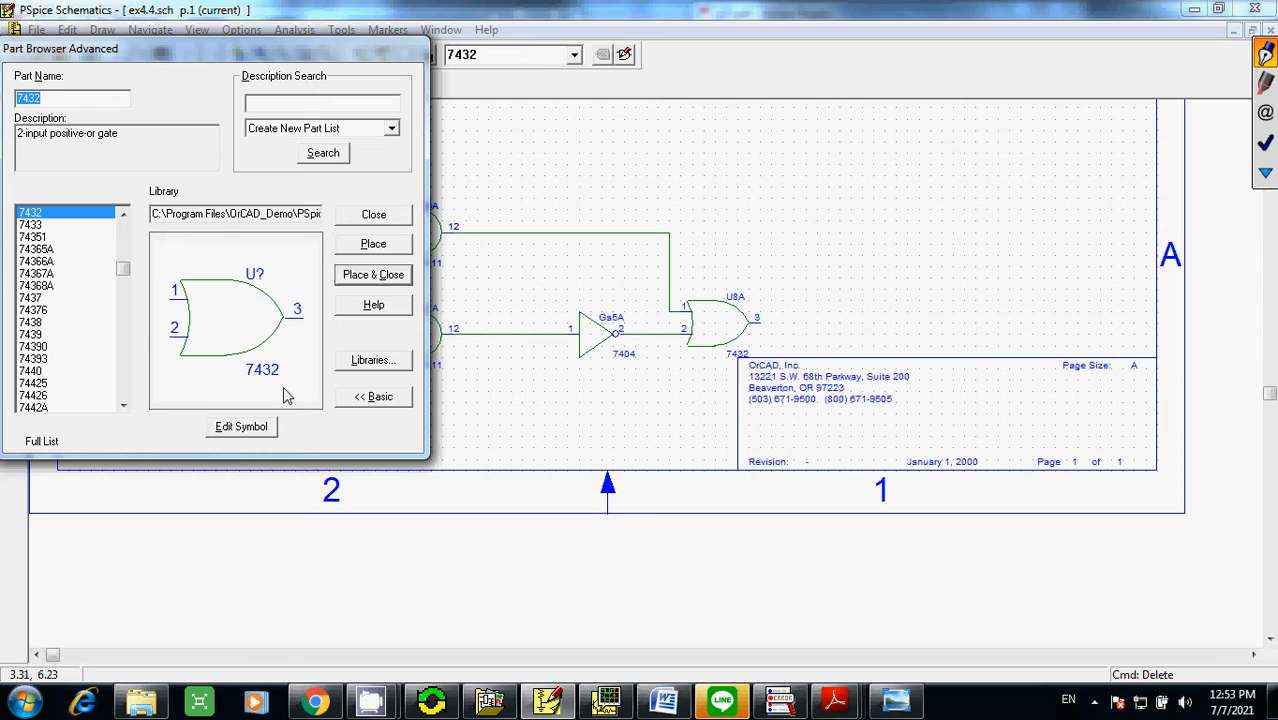
left_click(42, 216)
left_click(34, 240)
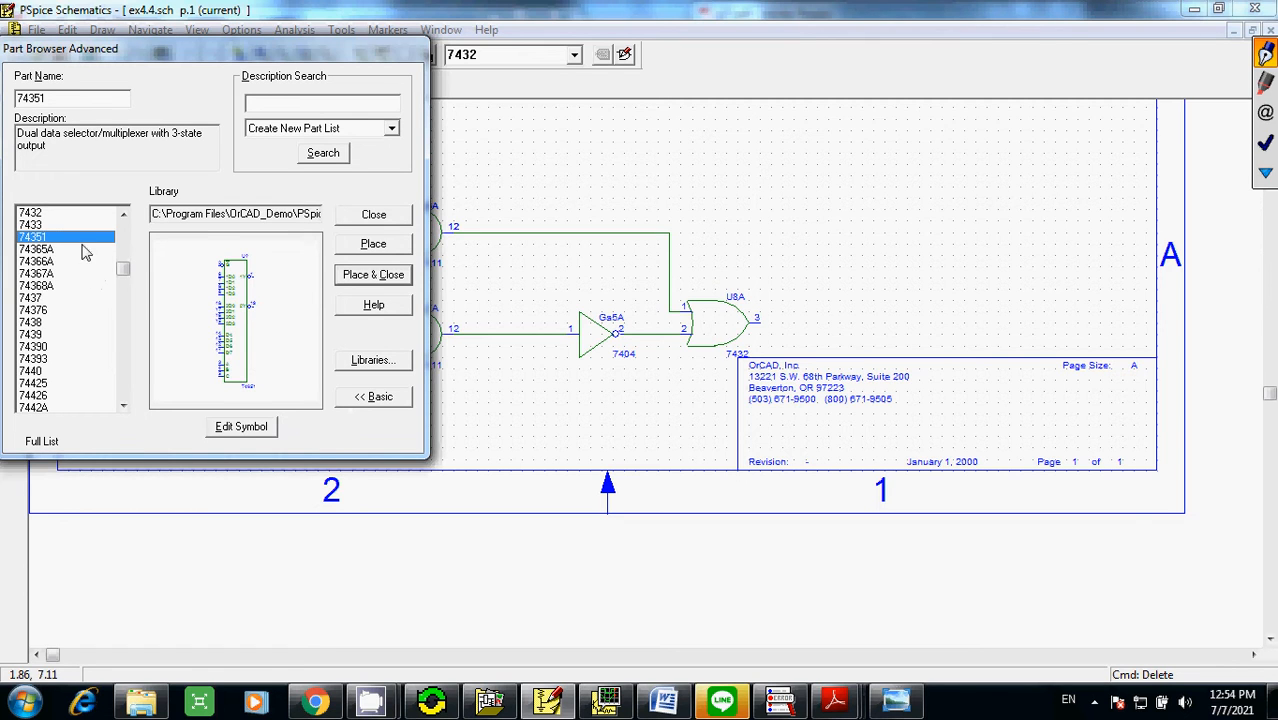
key("Down")
key("Down")
key("Down")
key("Down")
key("Down")
key("Down")
key("Down")
key("Down")
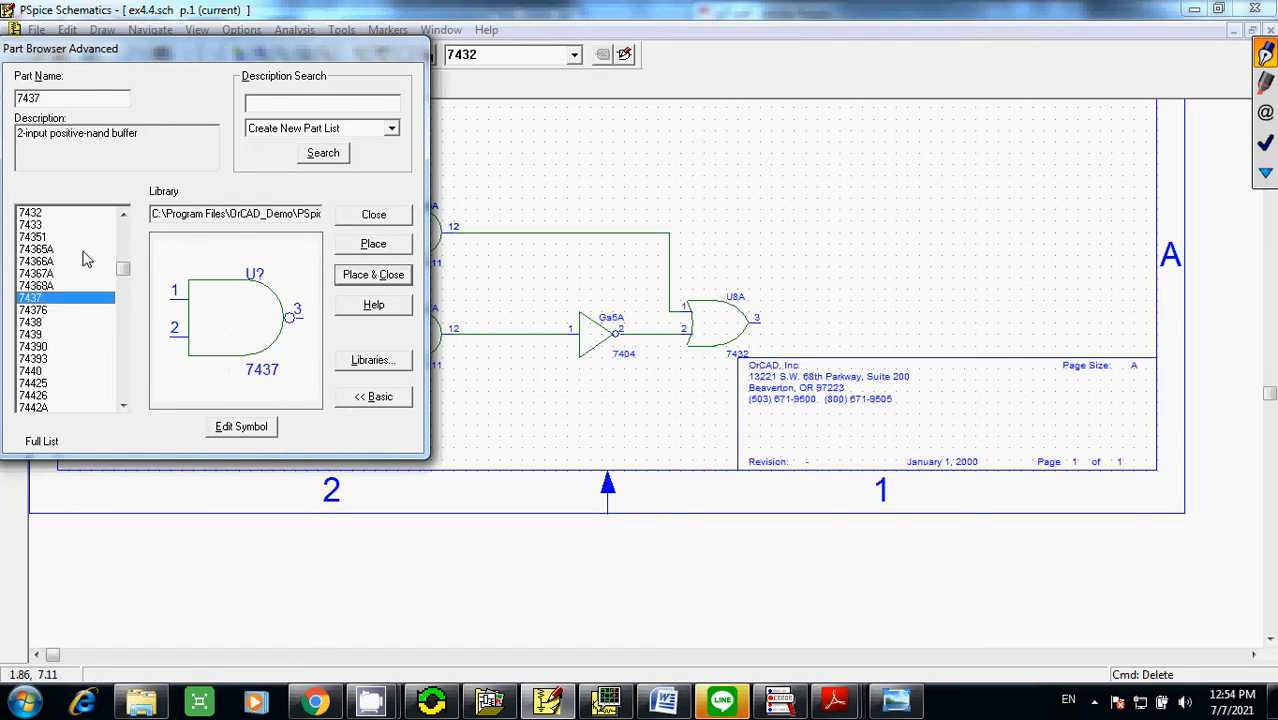
key("Down")
key("Down")
key("Down")
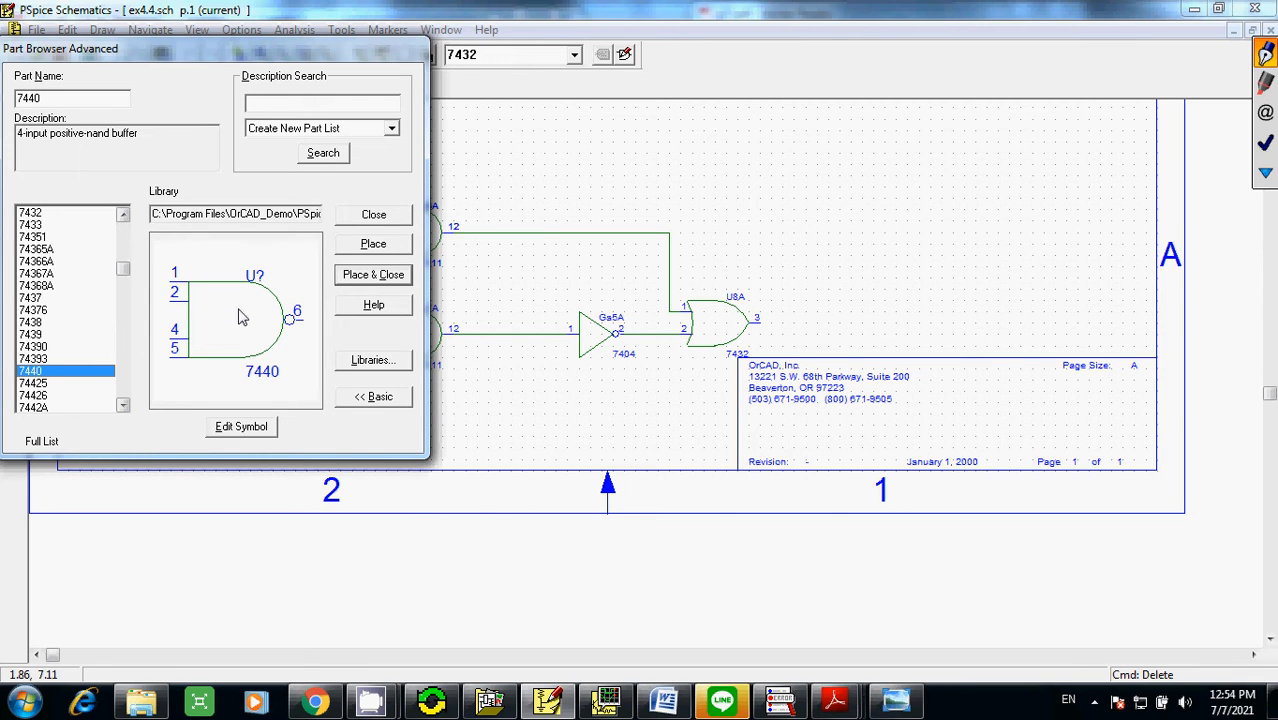
- Move the part browser clear of gates U6A and U7A, erase the old pen marks and leave pen mode
left_click_drag(320, 52, 475, 204)
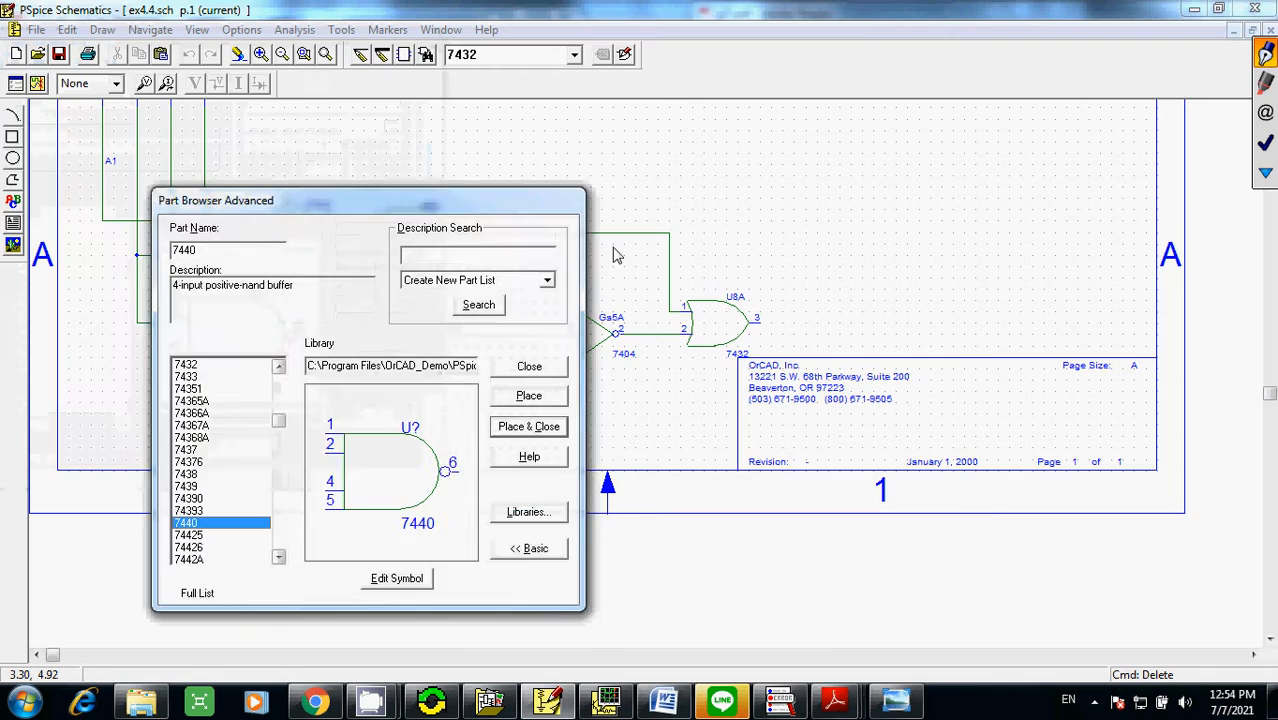
left_click_drag(617, 255, 968, 214)
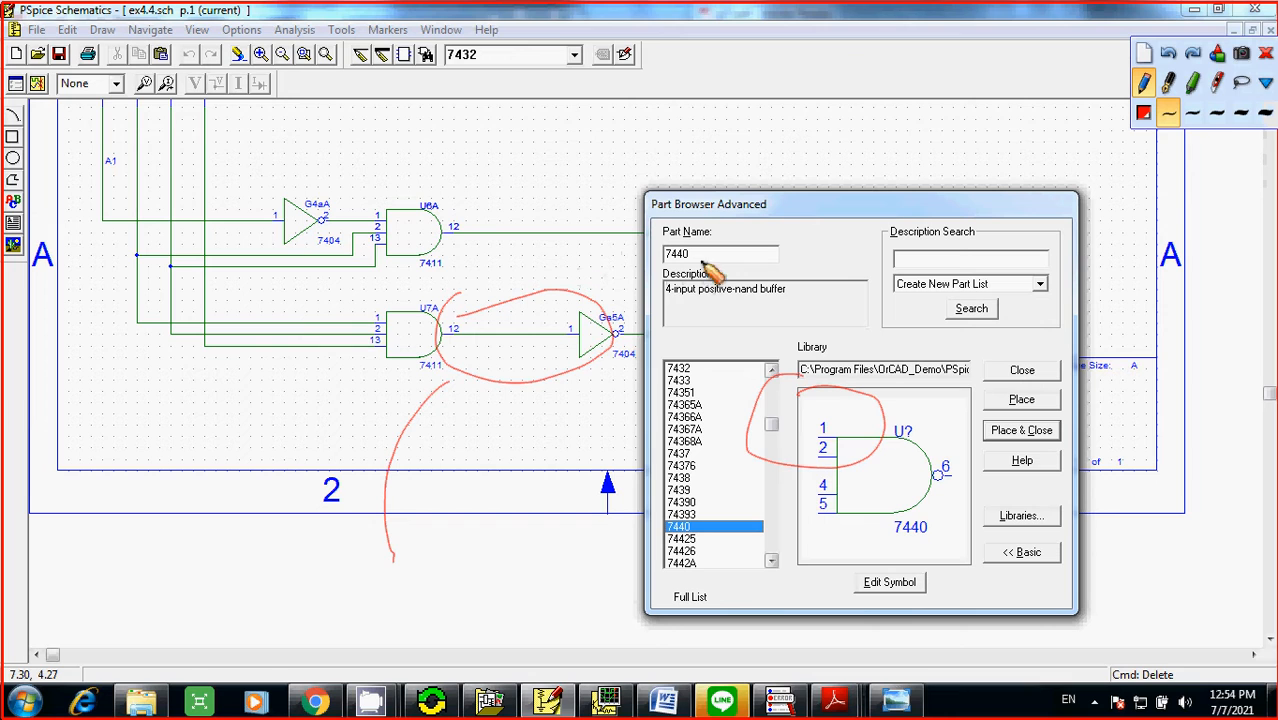
left_click(1145, 52)
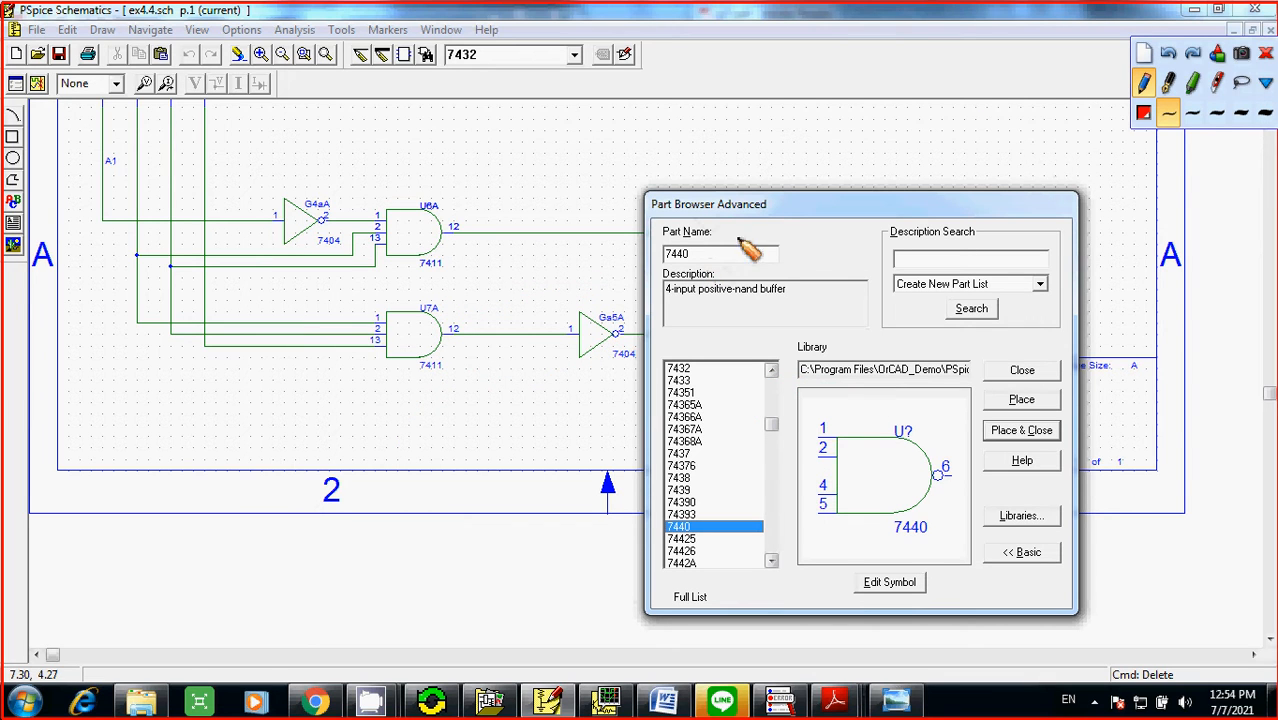
left_click(1265, 55)
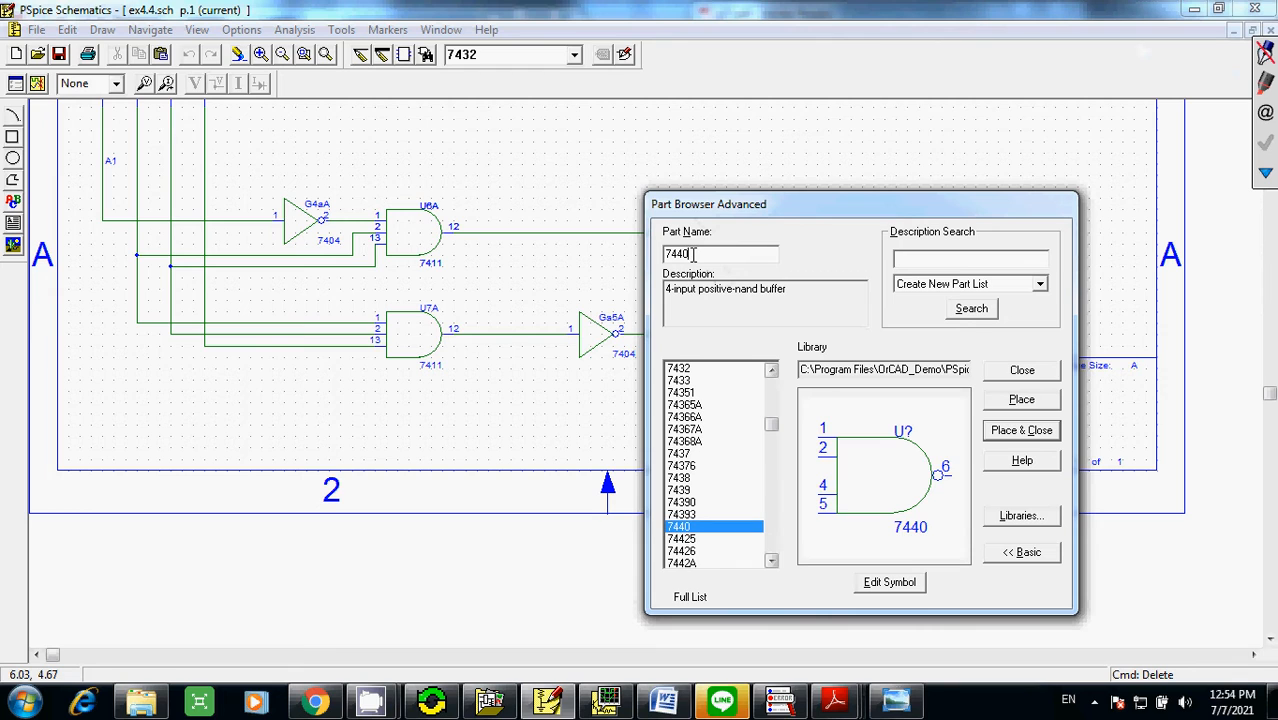
- Place a trial 7411 three-input AND gate above U6A's output wire, close the part browser and undo the placement
left_click_drag(693, 254, 640, 255)
type("7411")
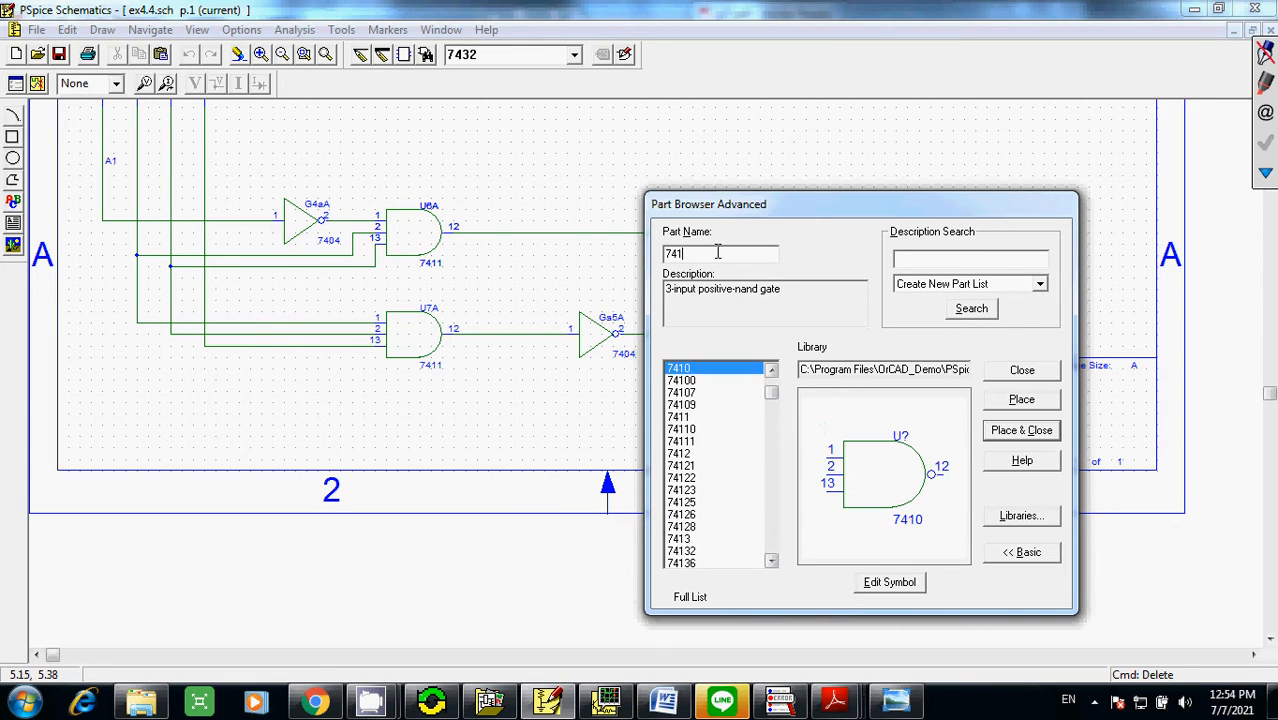
left_click(1024, 403)
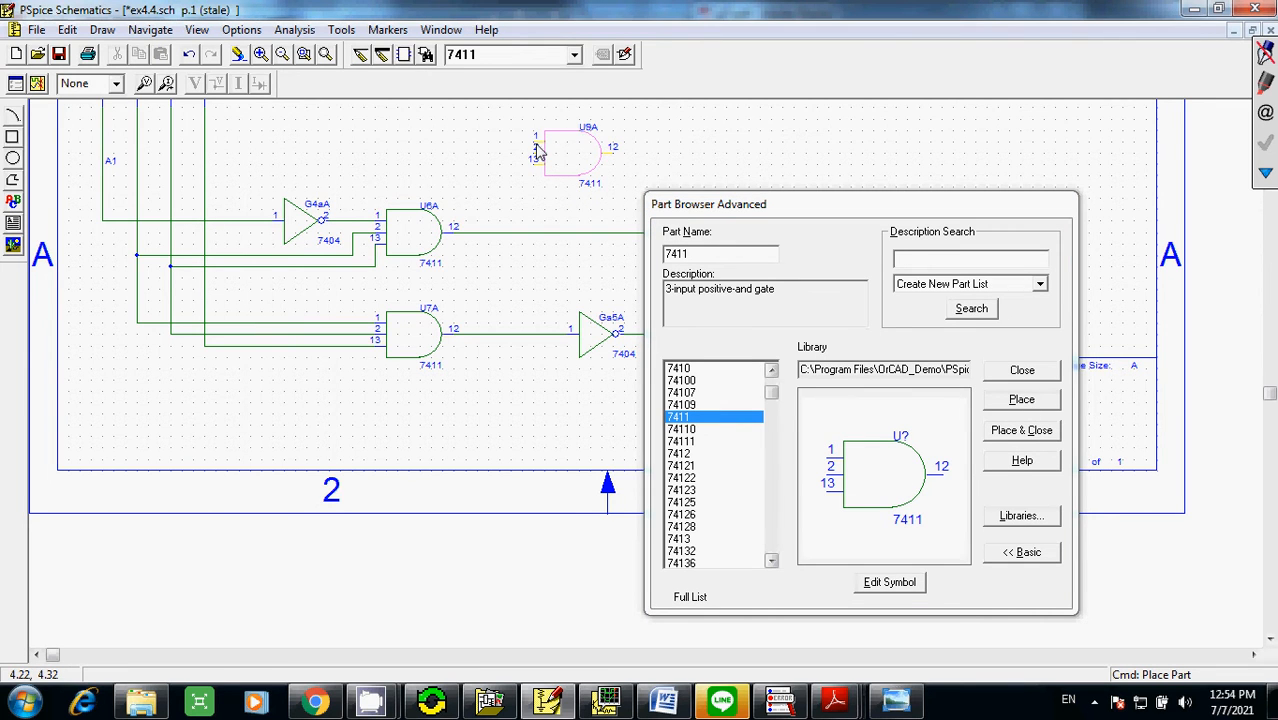
left_click(537, 150)
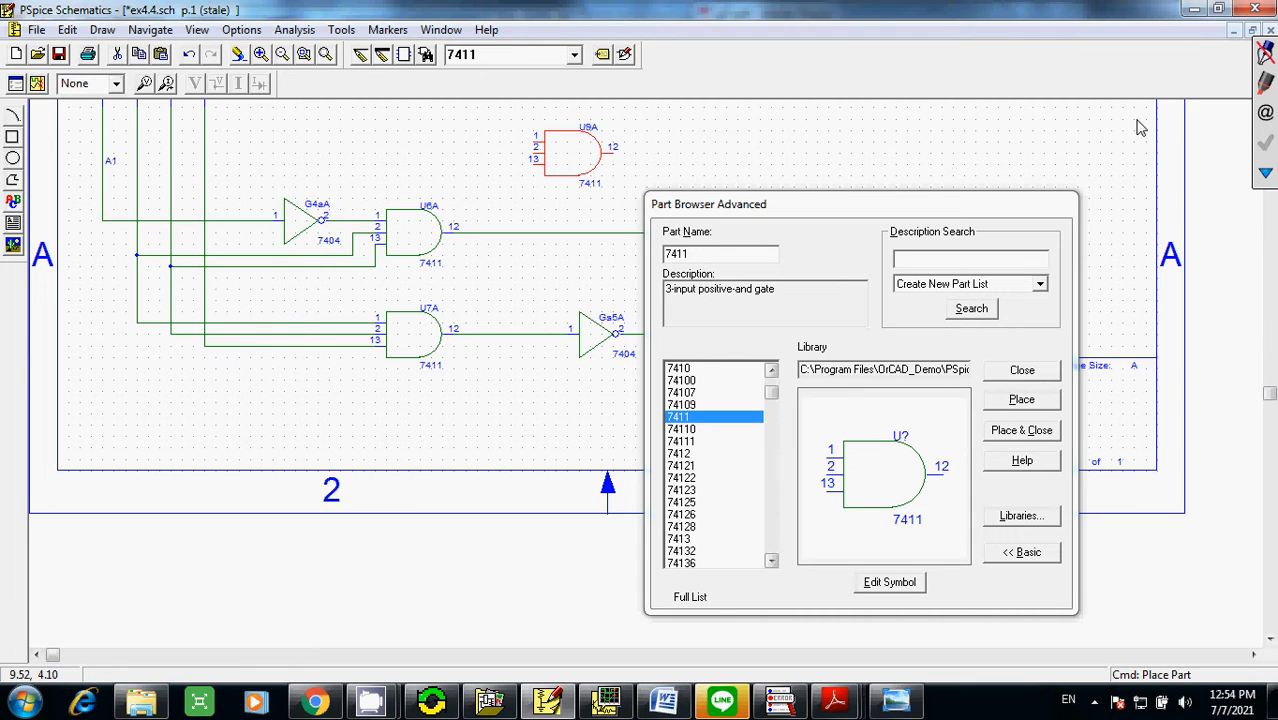
left_click(1022, 370)
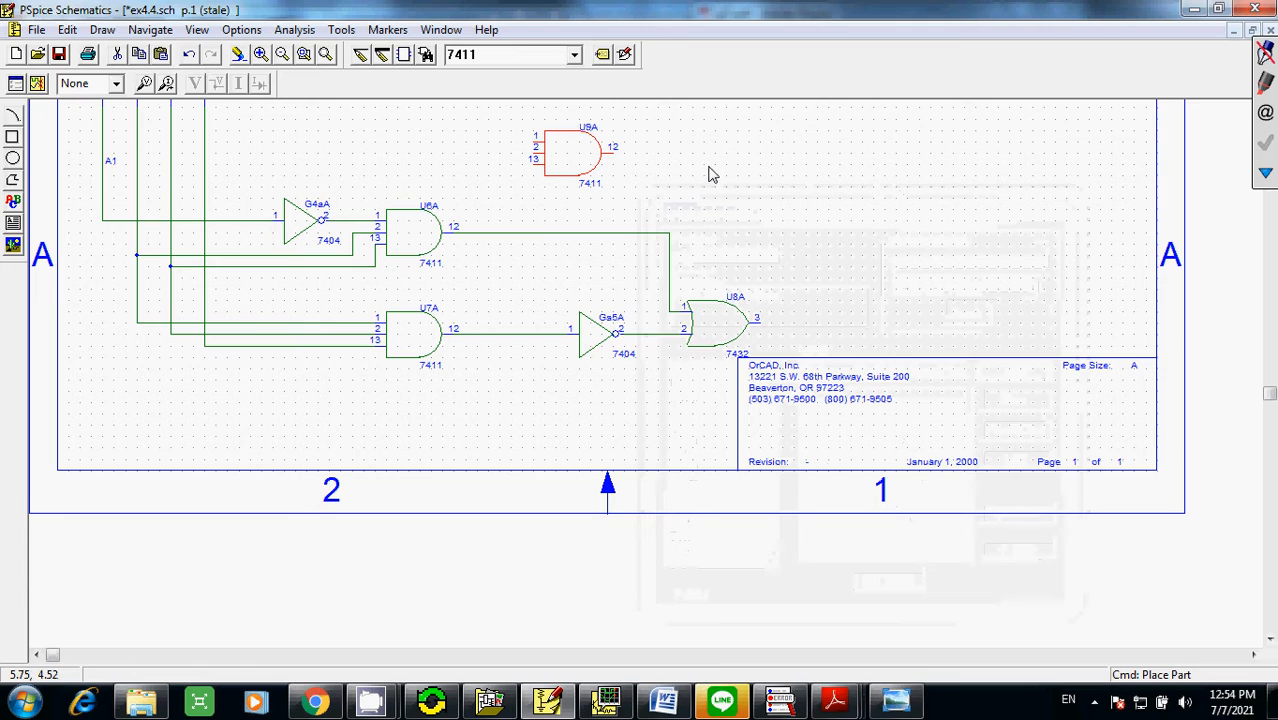
key("ctrl+z")
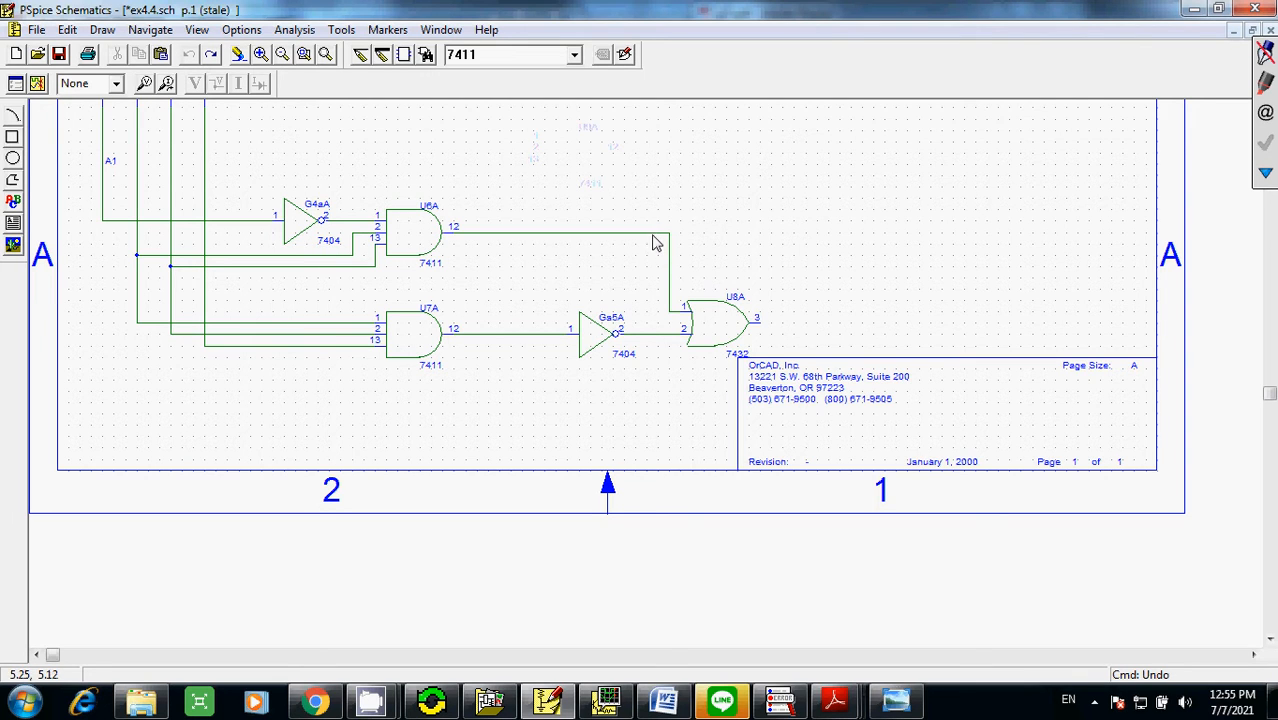
- Draw a trial wire with one horizontal and one vertical segment in the empty area above U8A, and undo it
left_click(101, 31)
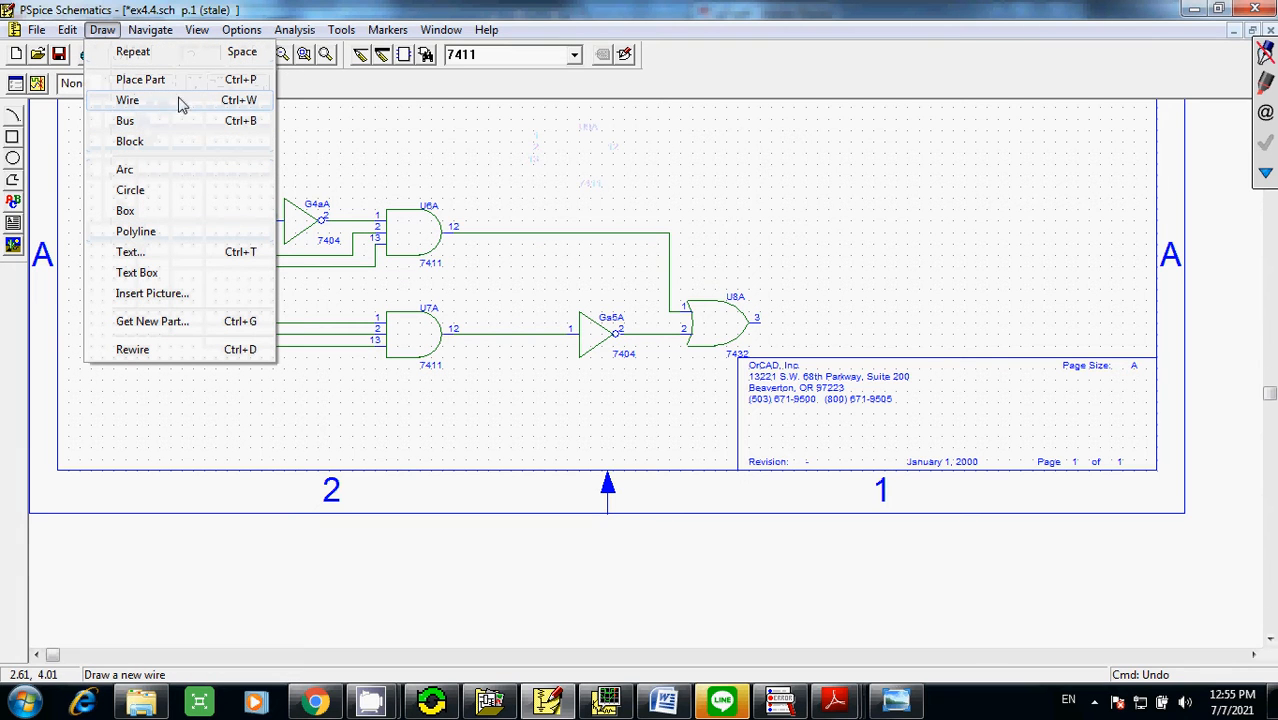
left_click(773, 163)
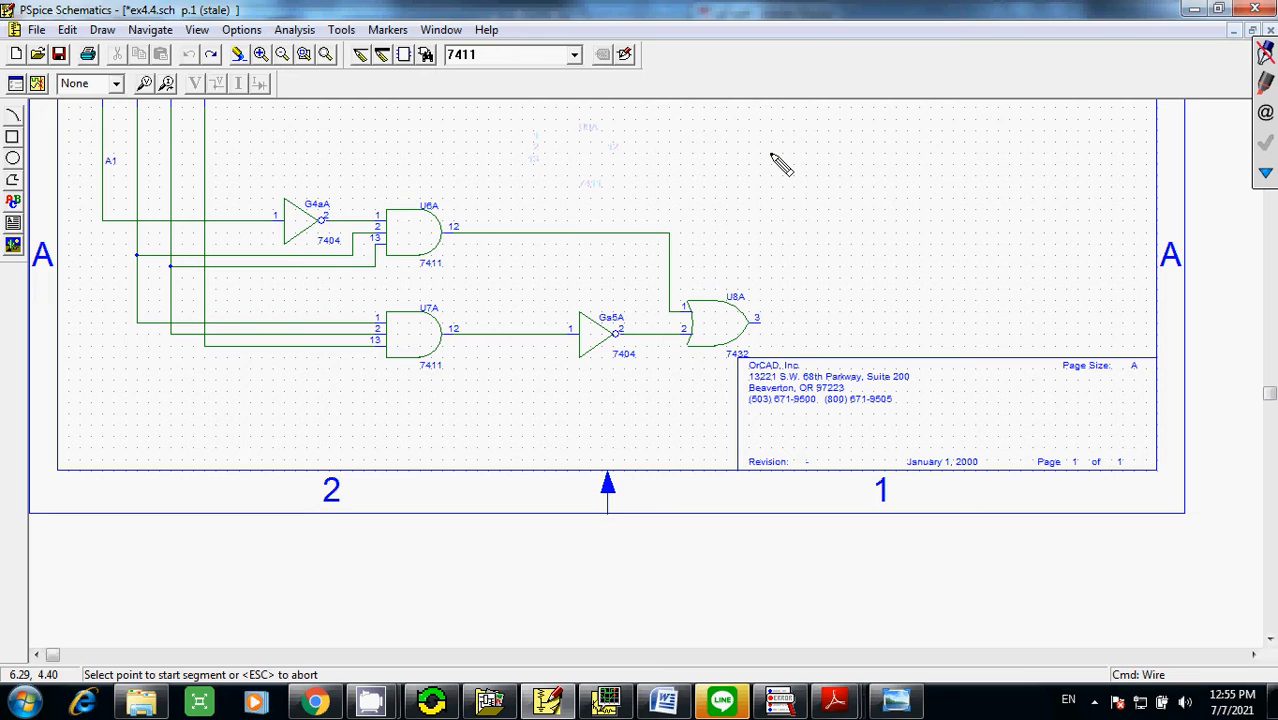
left_click(771, 156)
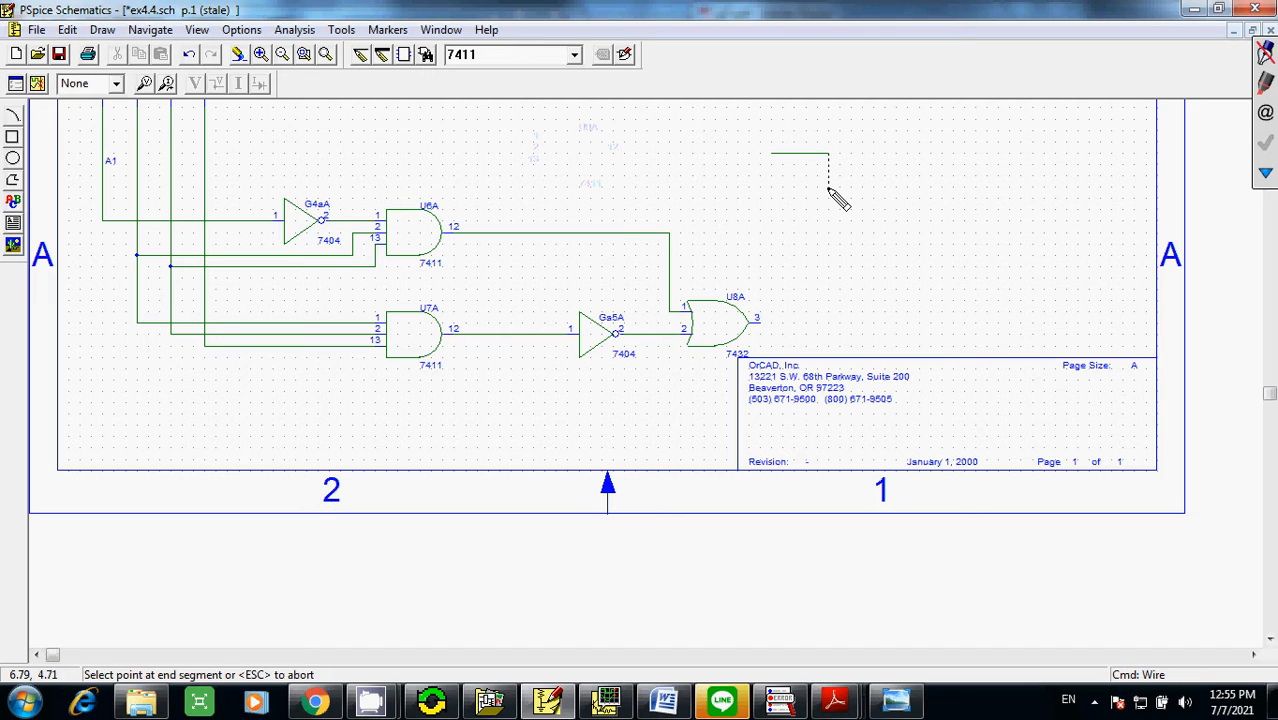
double_click(828, 188)
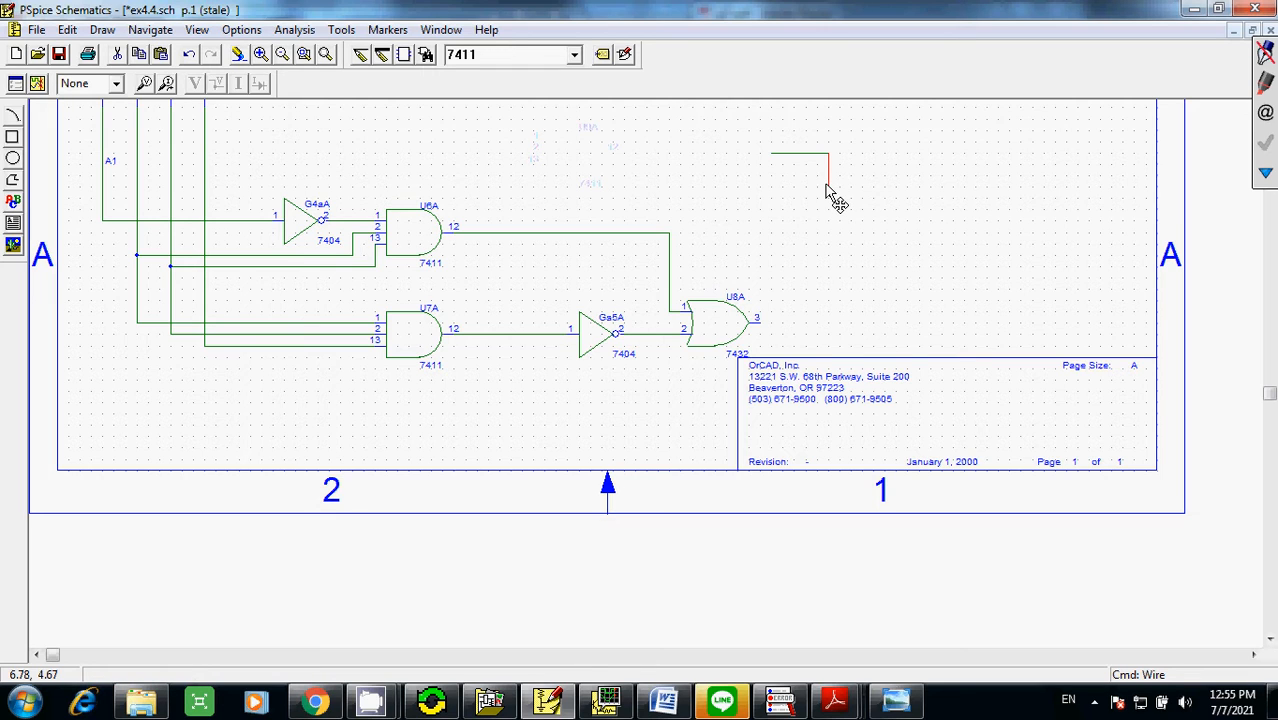
key("ctrl+z")
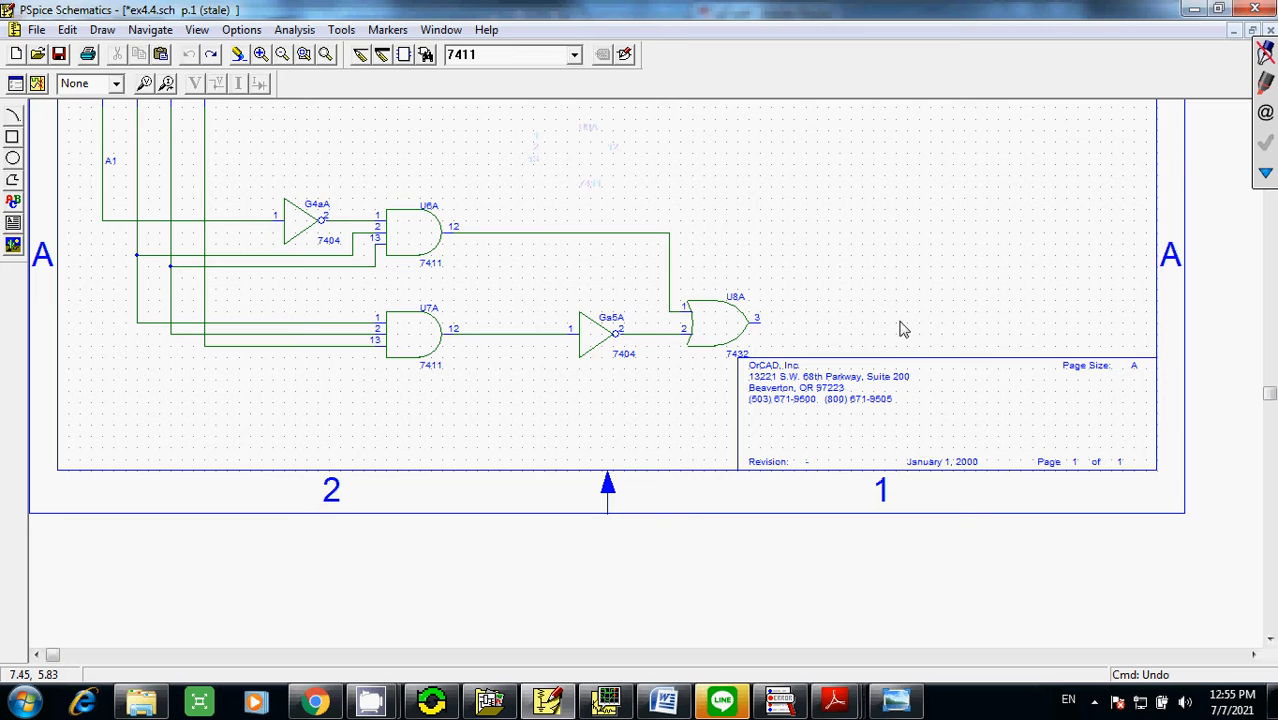
- Switch to the p9.pdf truth table in Adobe Reader and maximize its window
mouse_move(873, 700)
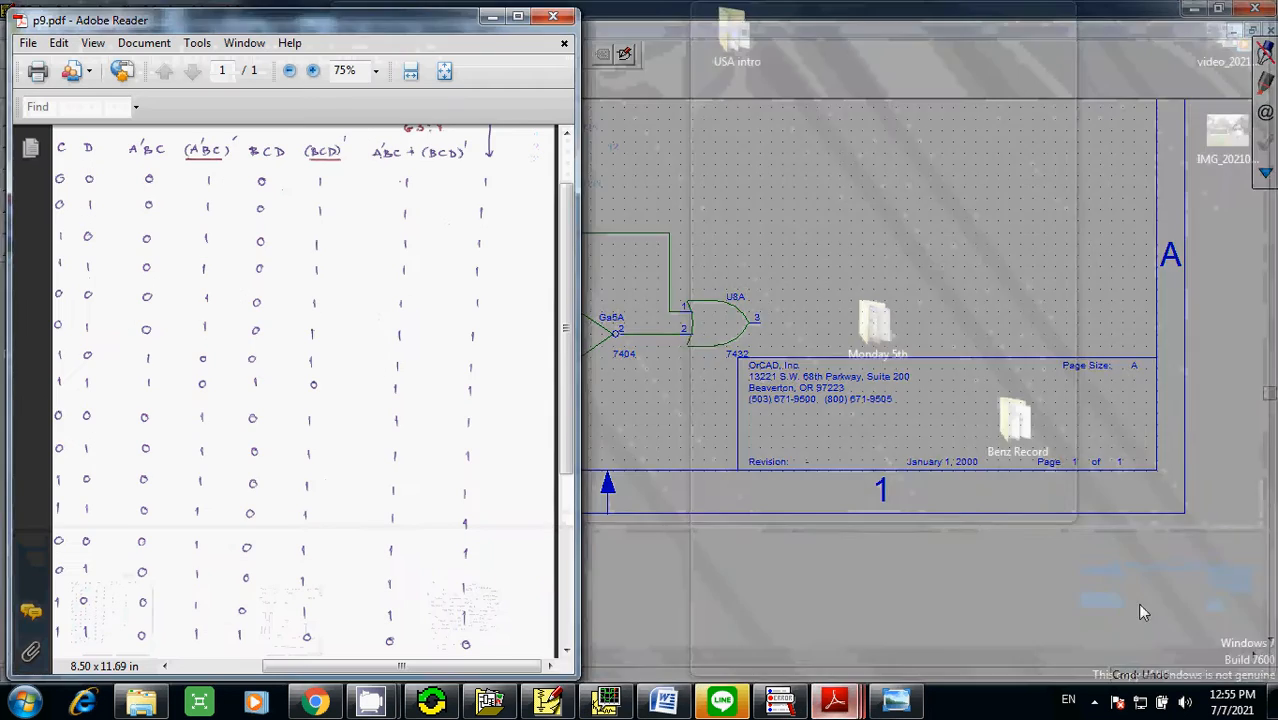
left_click(1160, 612)
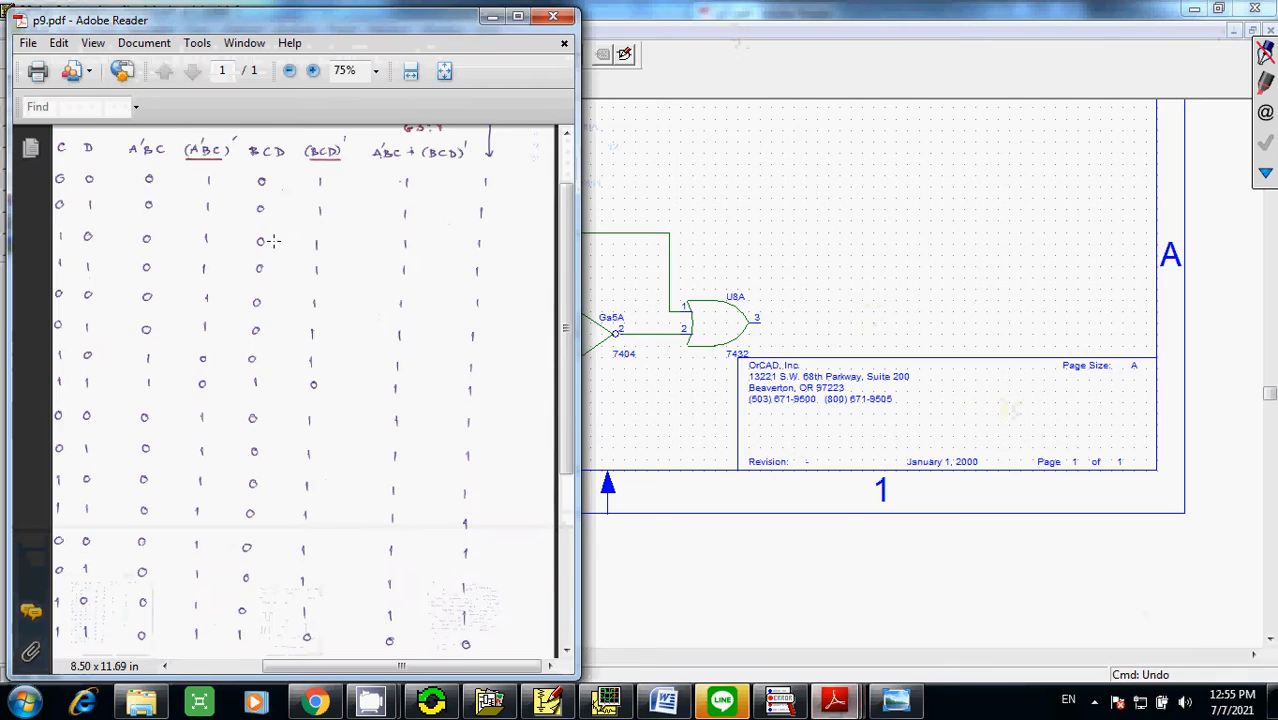
left_click(517, 16)
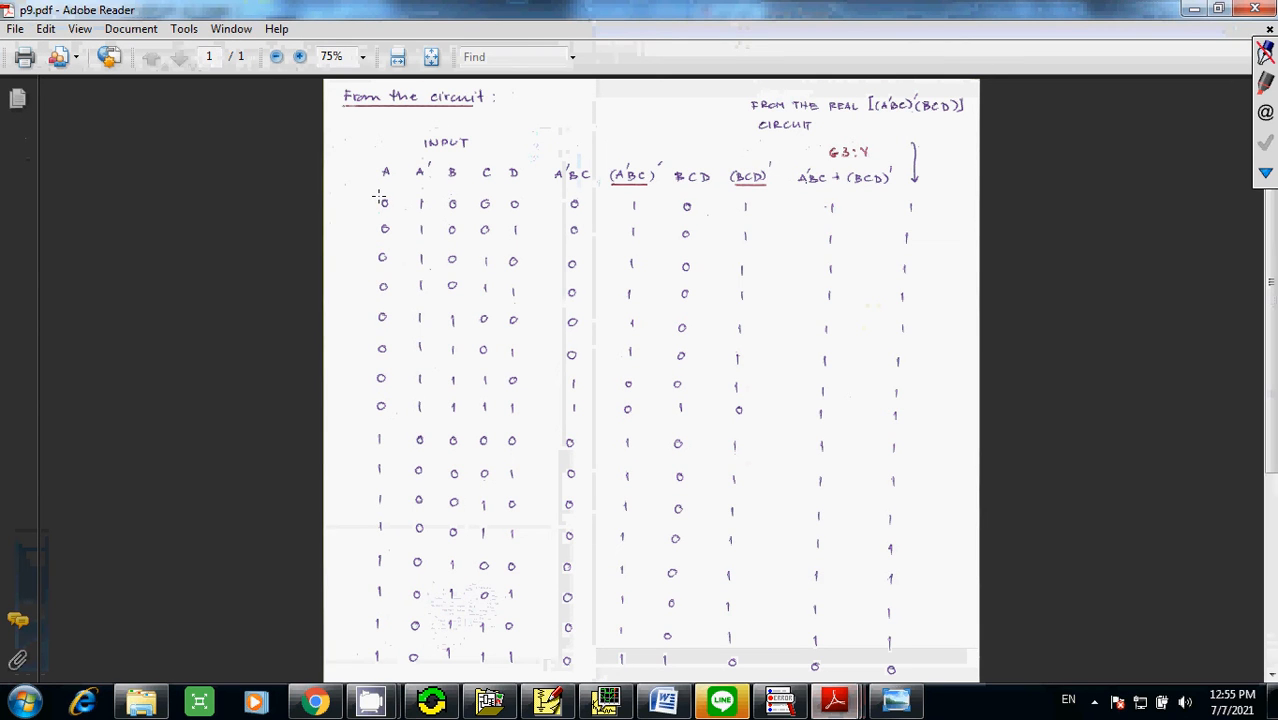
left_click(1265, 84)
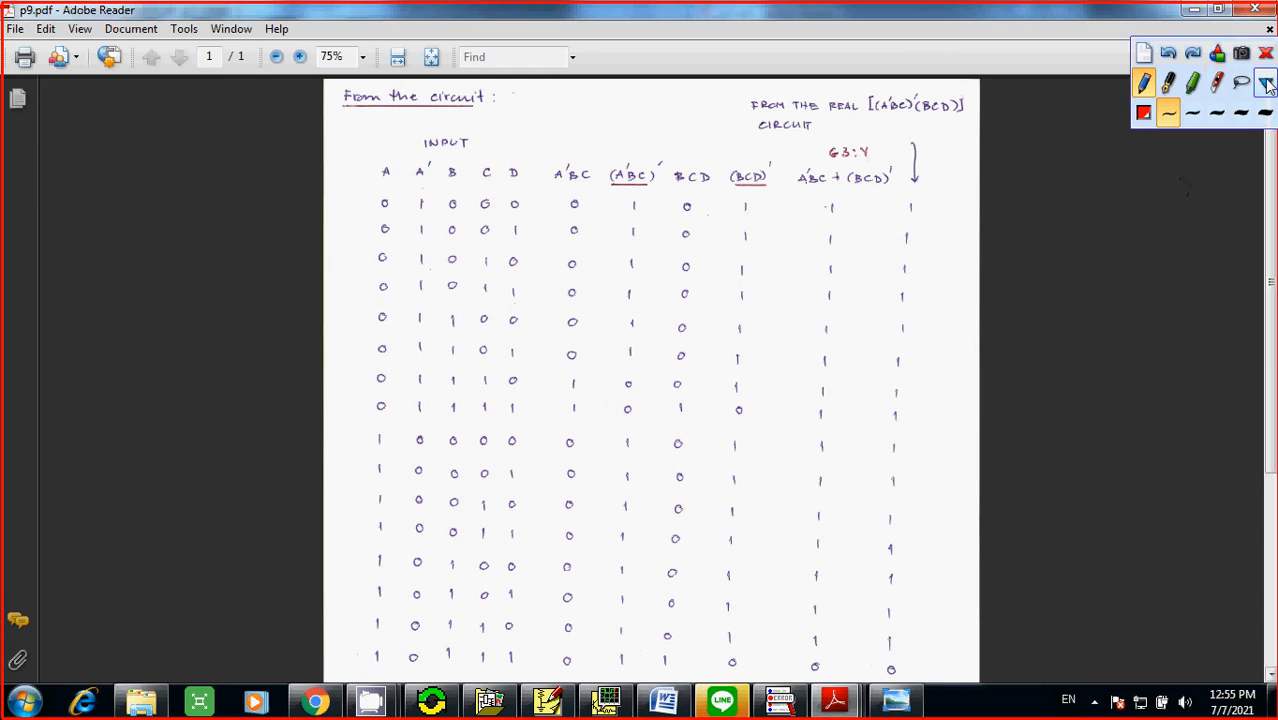
left_click(1265, 84)
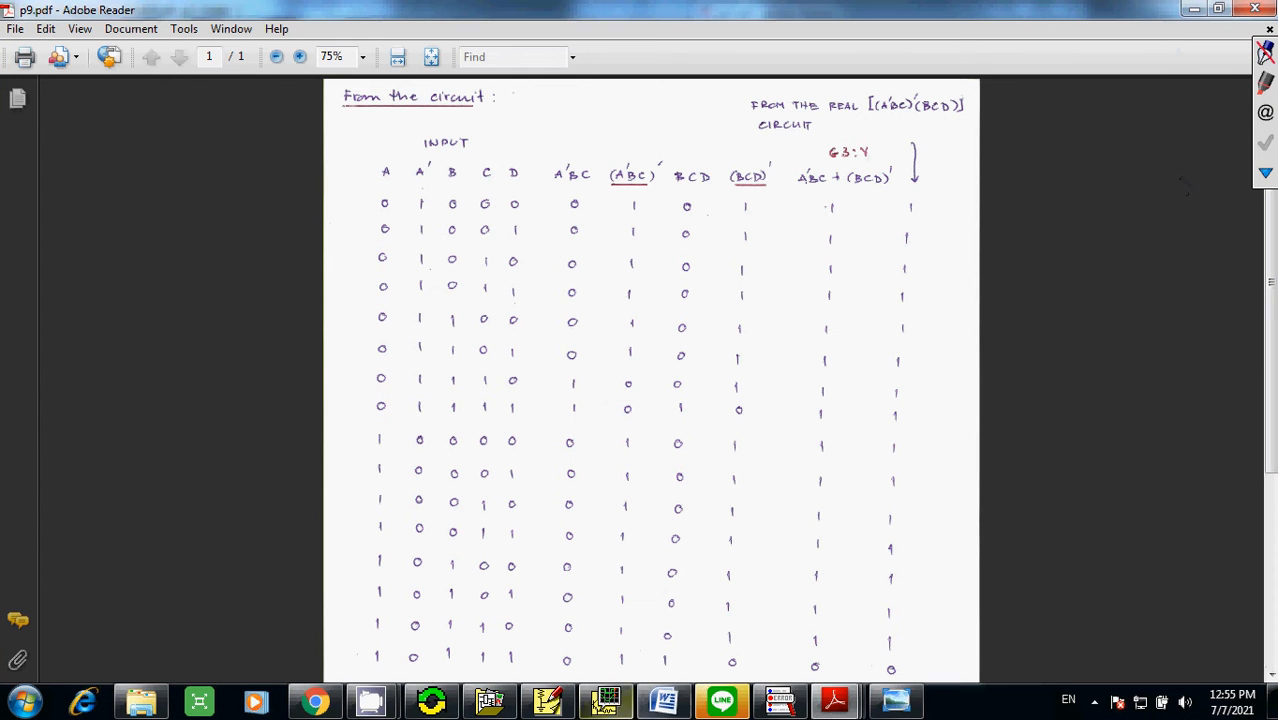
mouse_move(371, 700)
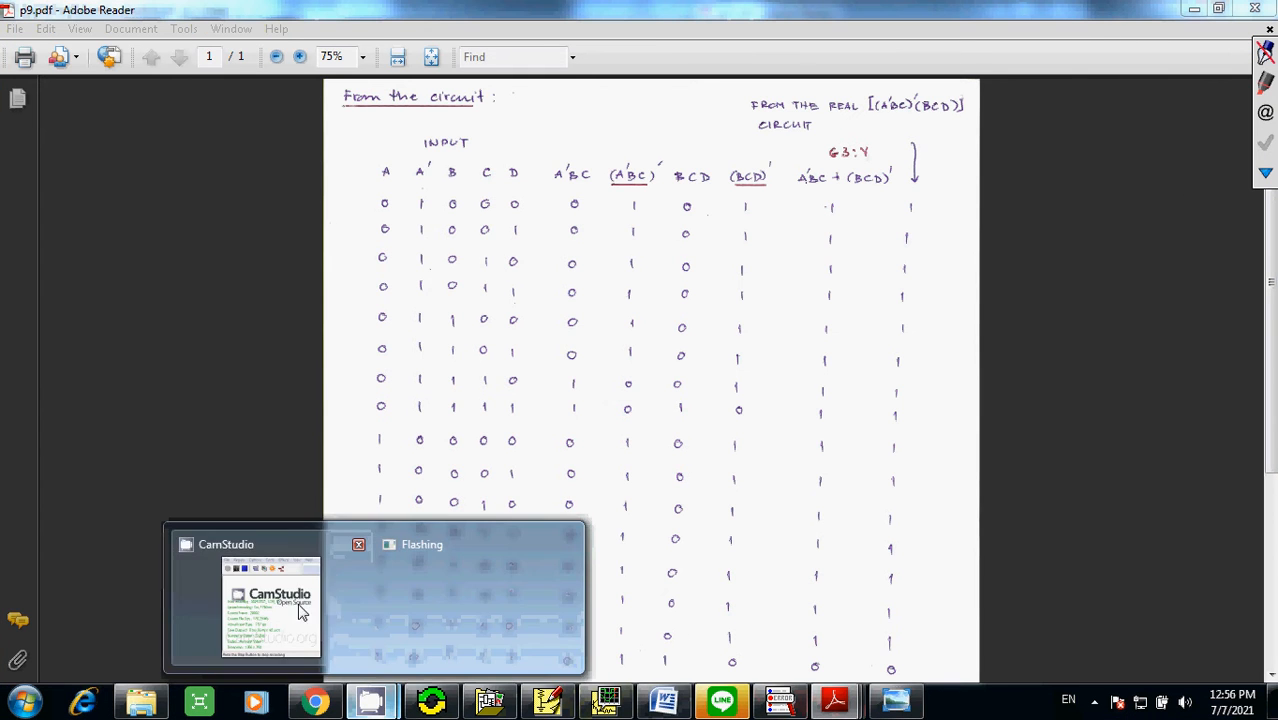
left_click(289, 619)
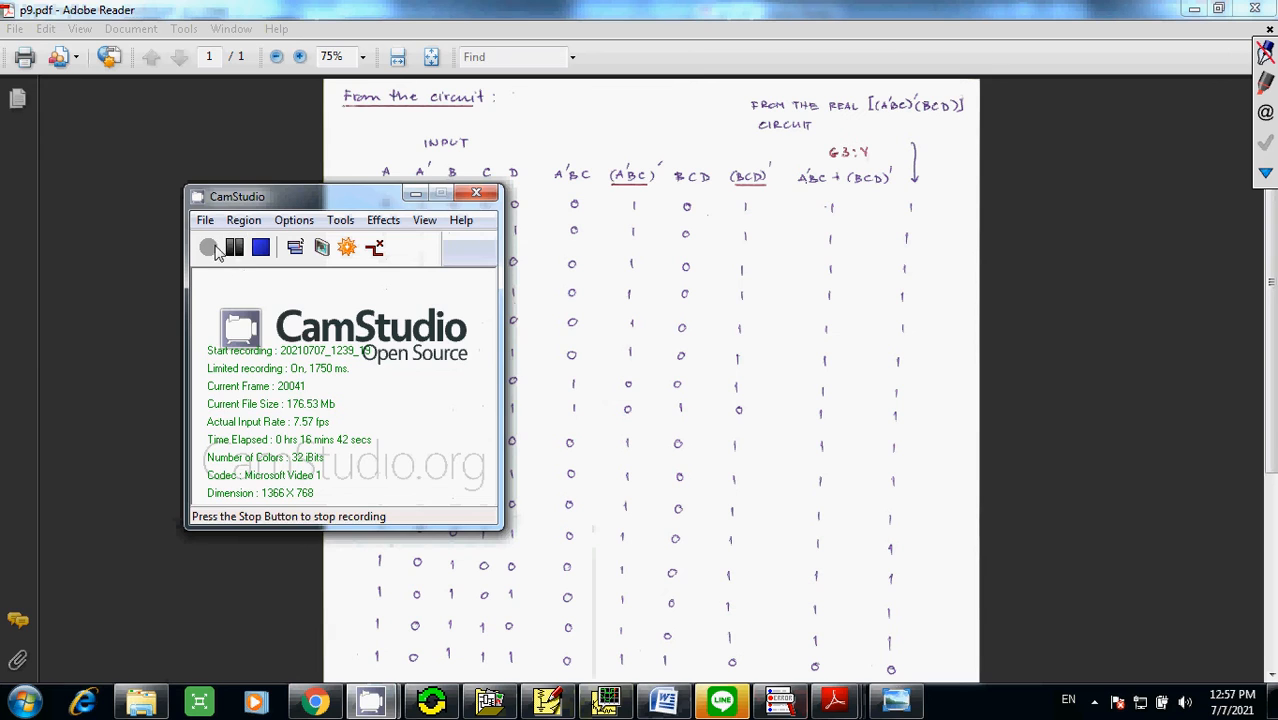
left_click(213, 135)
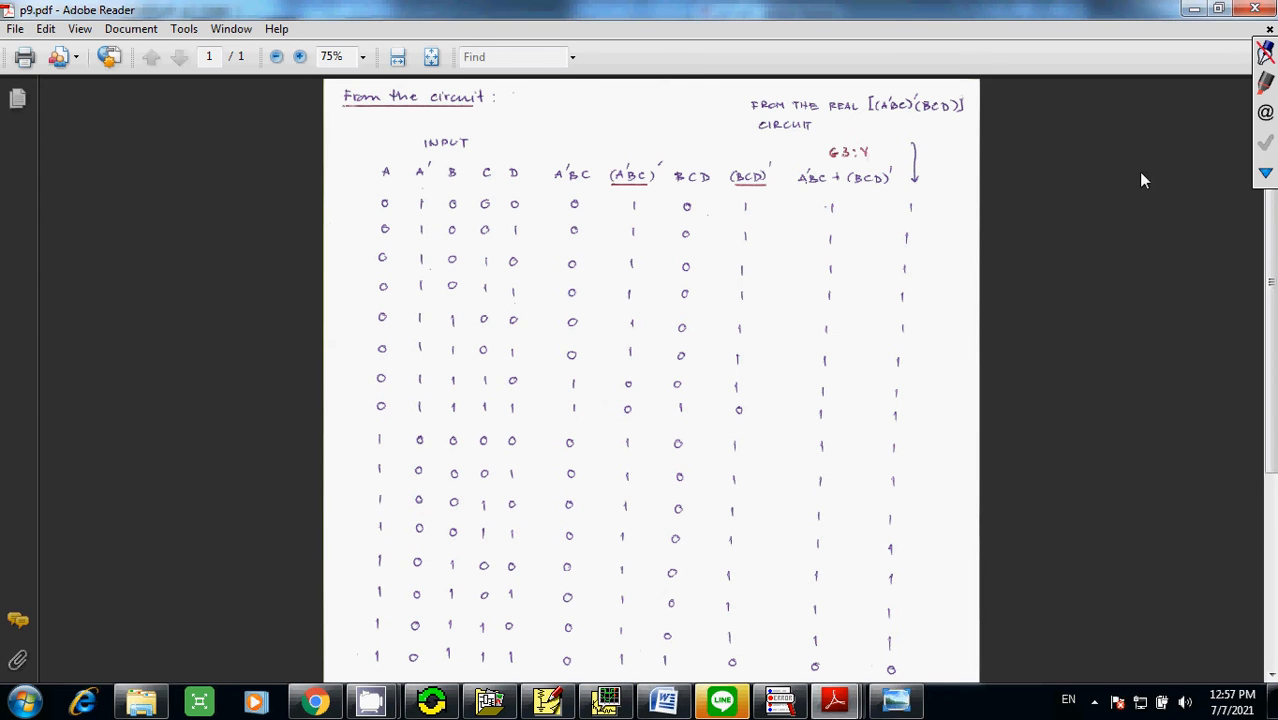
- Enter pen mode and underline the INPUT heading and the A, B, C and D column labels in red
left_click(1266, 82)
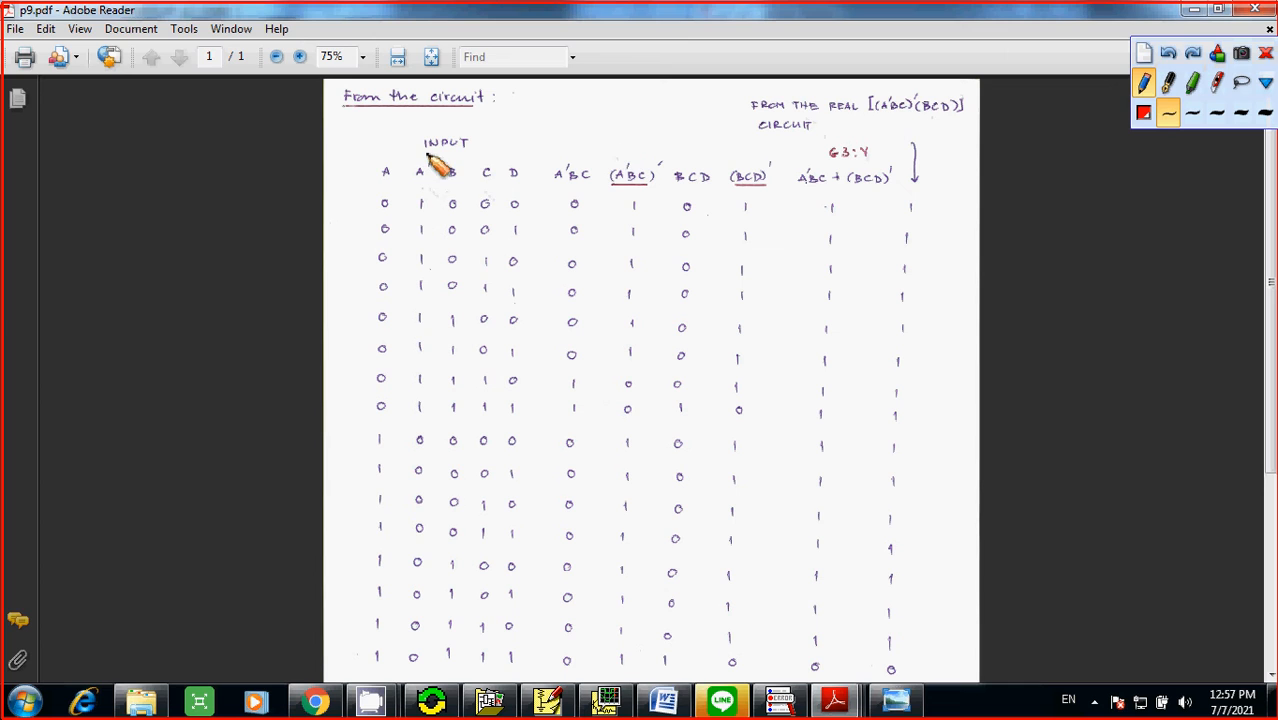
left_click_drag(425, 153, 468, 153)
left_click_drag(381, 181, 492, 181)
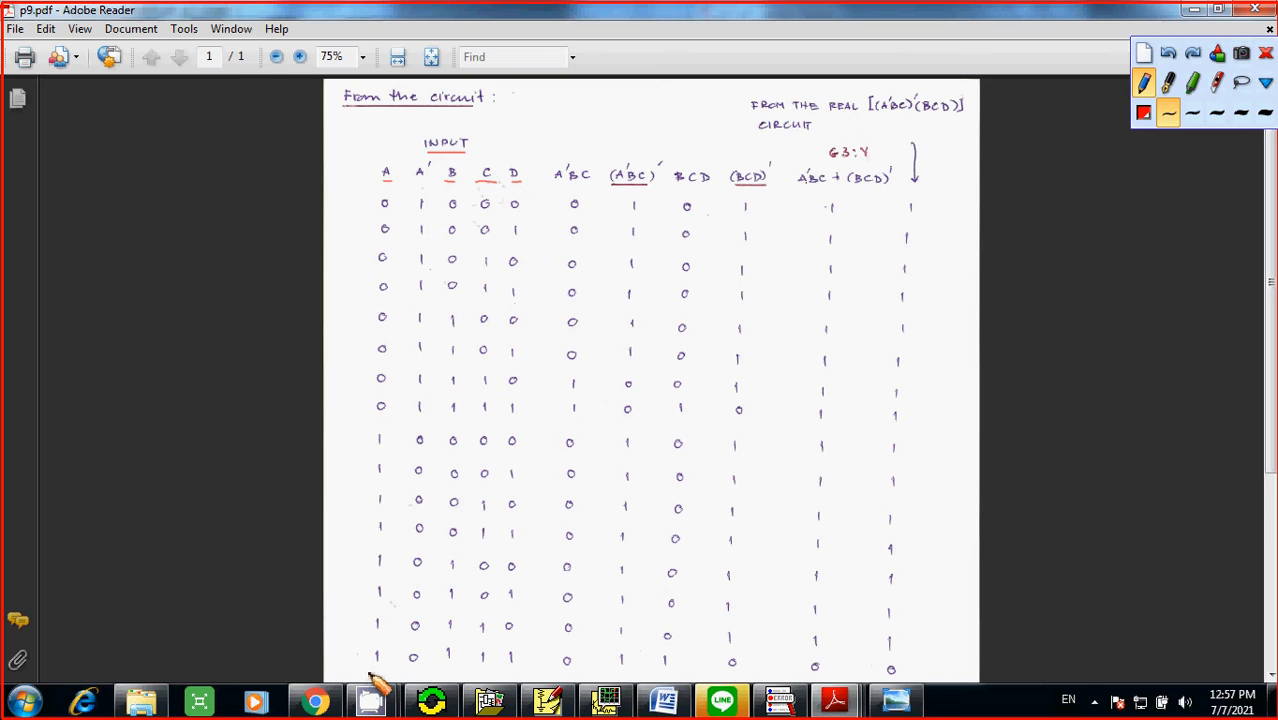
- Underline in red the eighth row's 0 in column A, the fourth row's 0 in column B, and the second row's C and D entries
left_click_drag(368, 410, 393, 410)
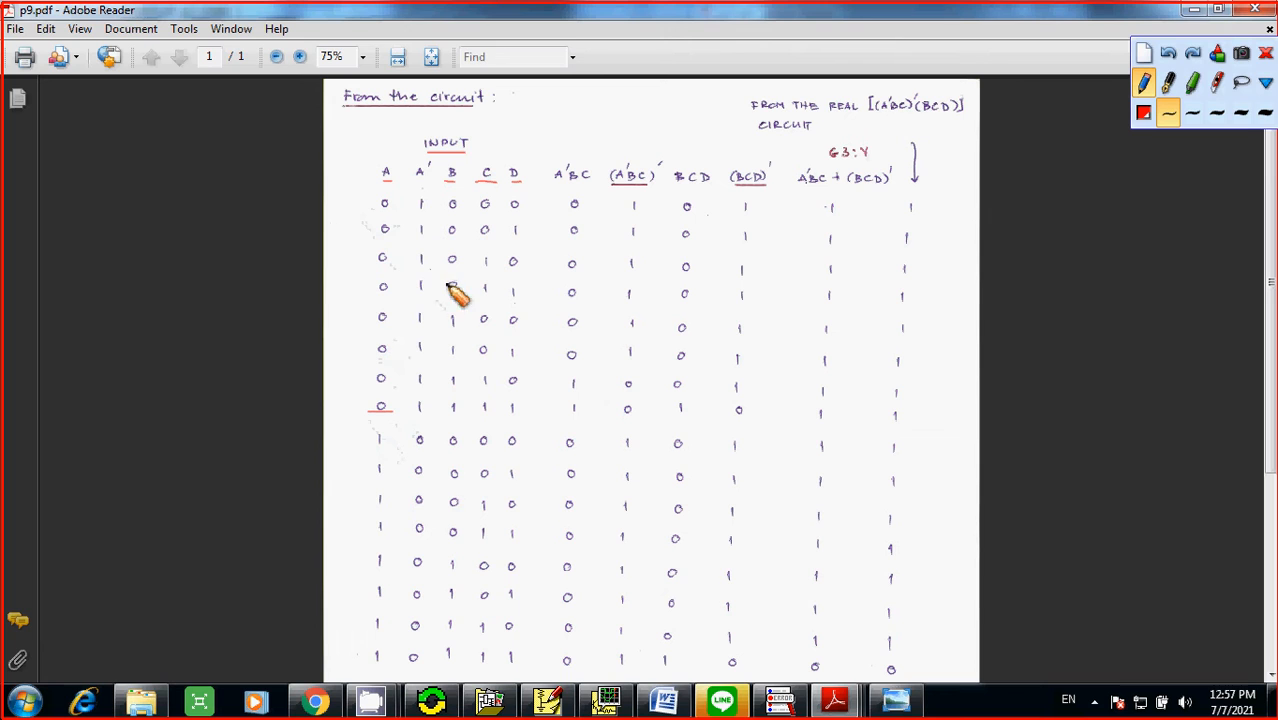
left_click_drag(443, 291, 463, 291)
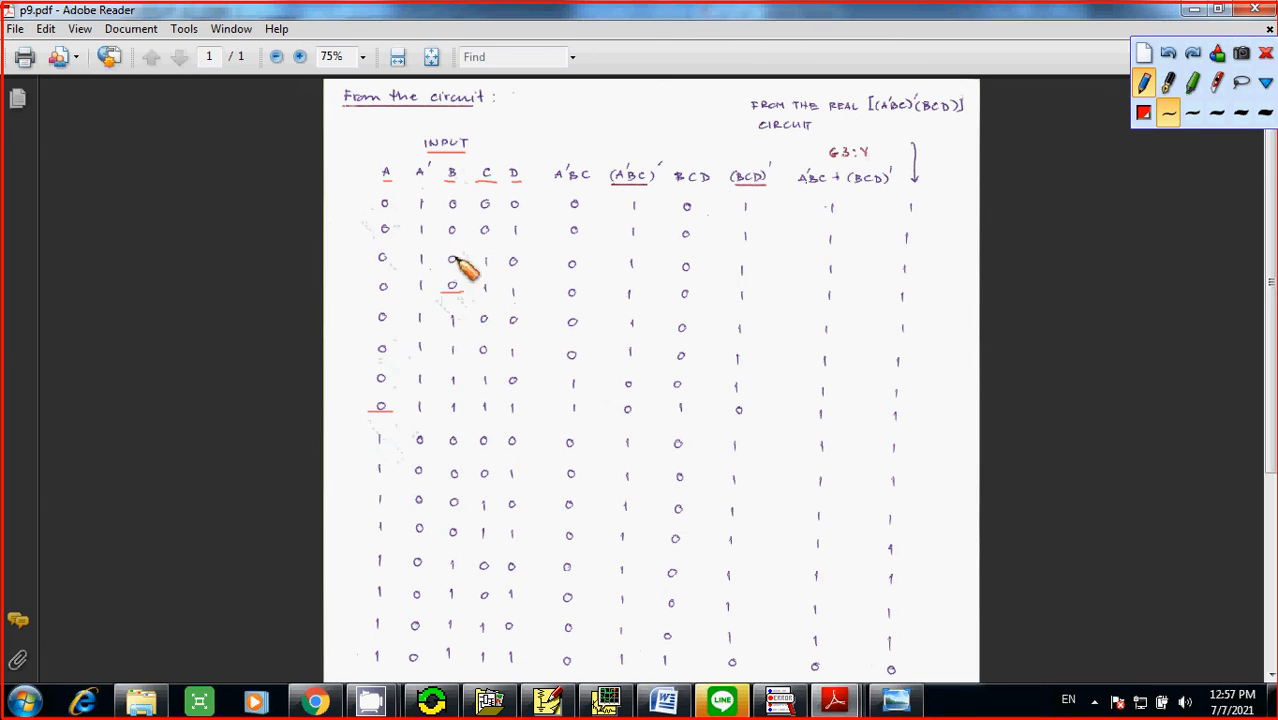
left_click_drag(476, 241, 506, 241)
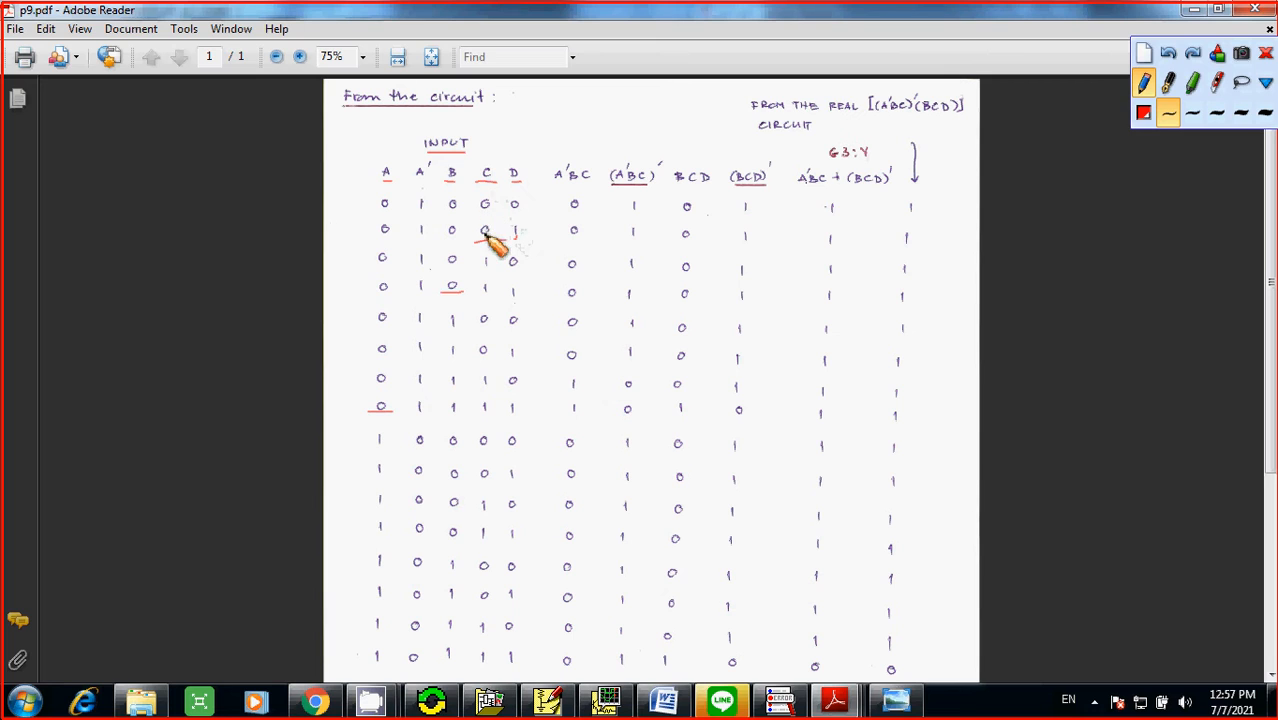
- Draw red vertical strokes beside the groups of equal values in columns C, B and A of the truth table
left_click_drag(475, 204, 475, 215)
left_click_drag(476, 257, 476, 284)
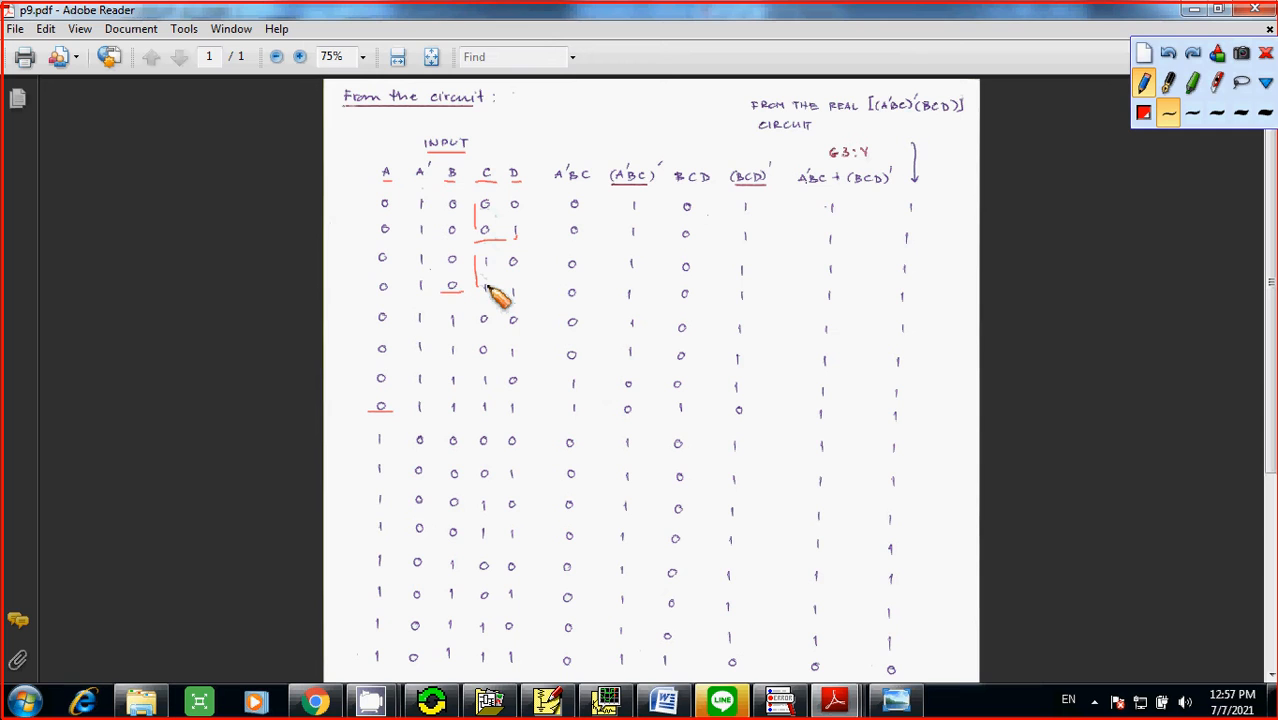
left_click_drag(443, 199, 442, 232)
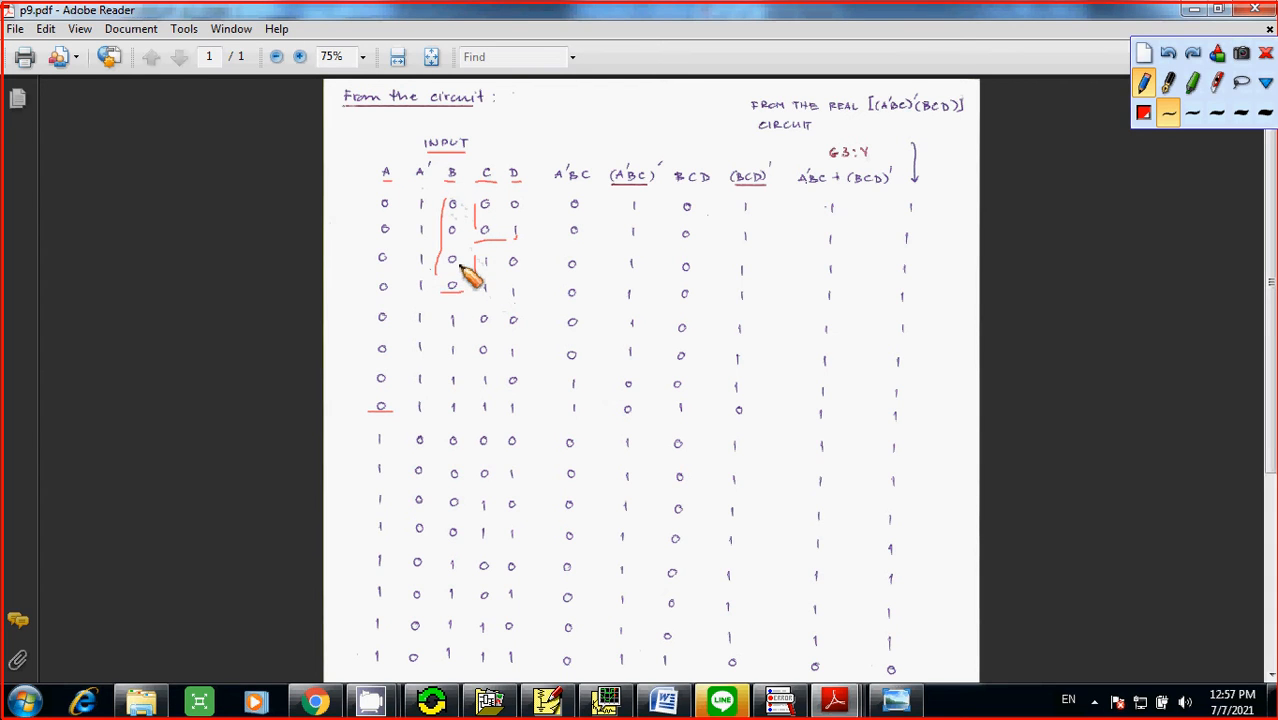
left_click_drag(445, 316, 445, 382)
left_click_drag(374, 210, 360, 372)
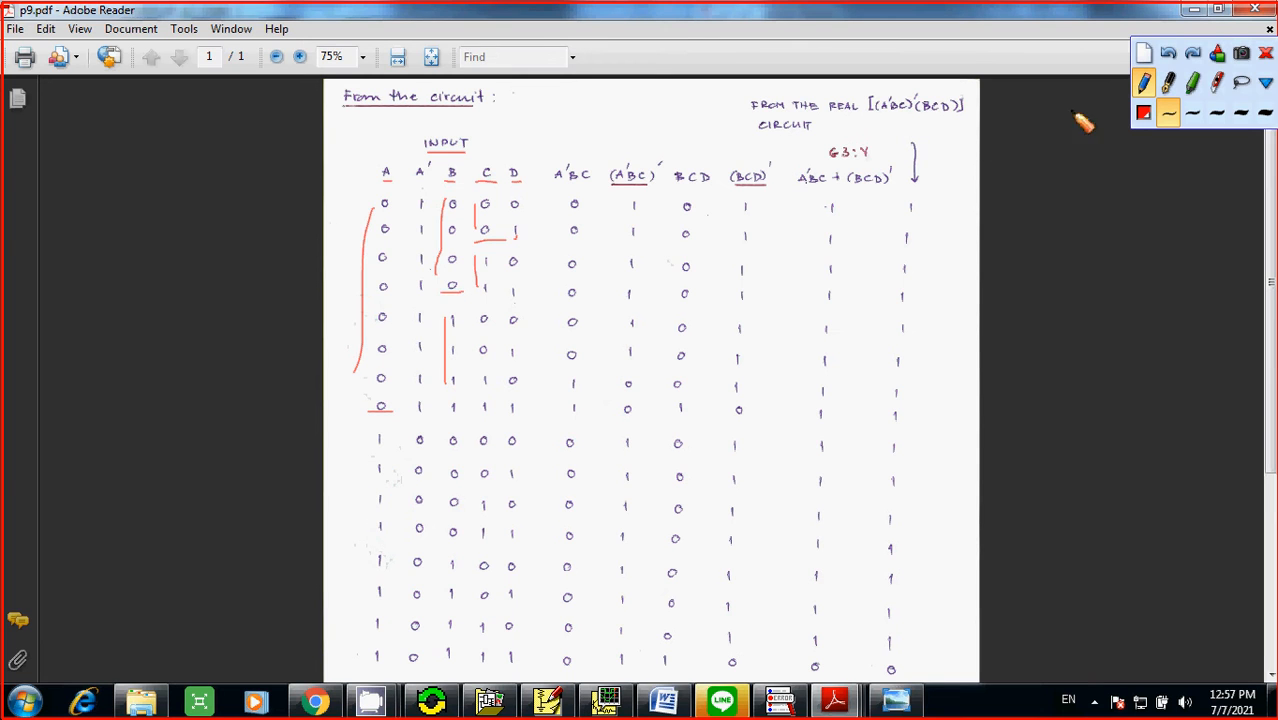
- Clear all red pen annotations from the truth table and leave pen mode
left_click(1144, 54)
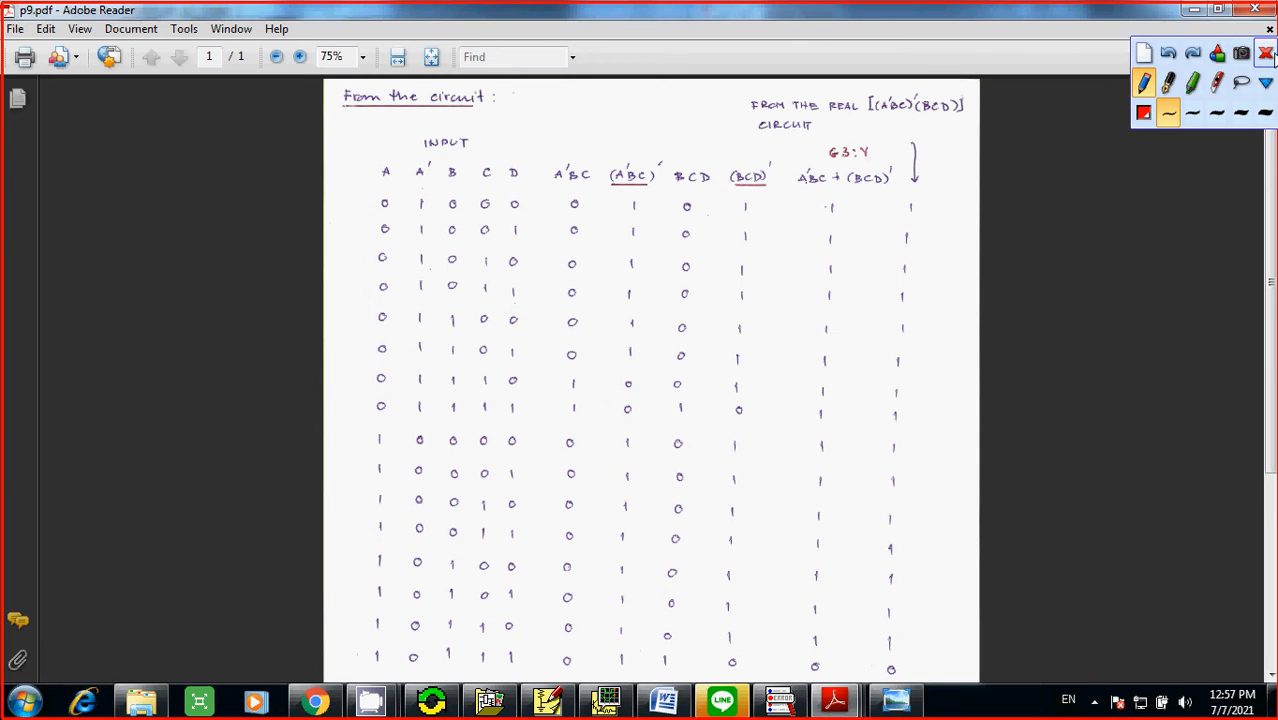
left_click(1265, 54)
left_click(1265, 55)
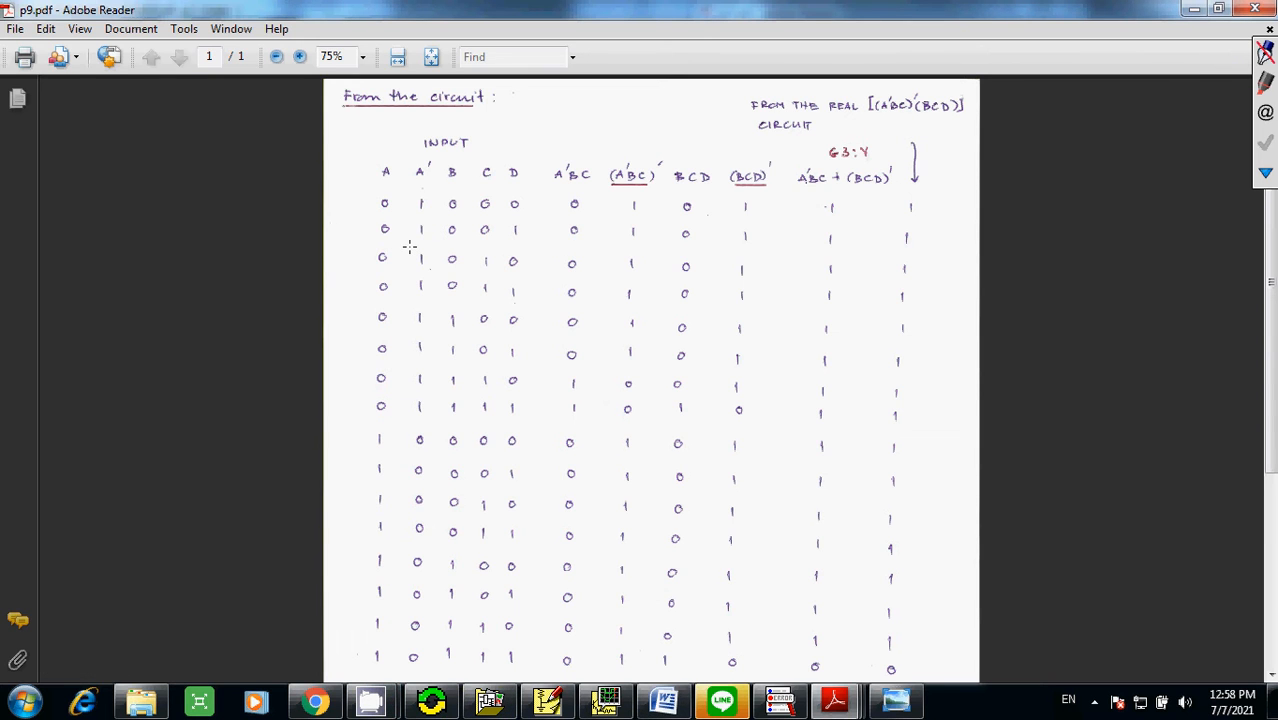
- Switch to ex4.4.sch in PSpice Schematics and bring the NAND circuit with inputs A, B, C and D into view
left_click(547, 700)
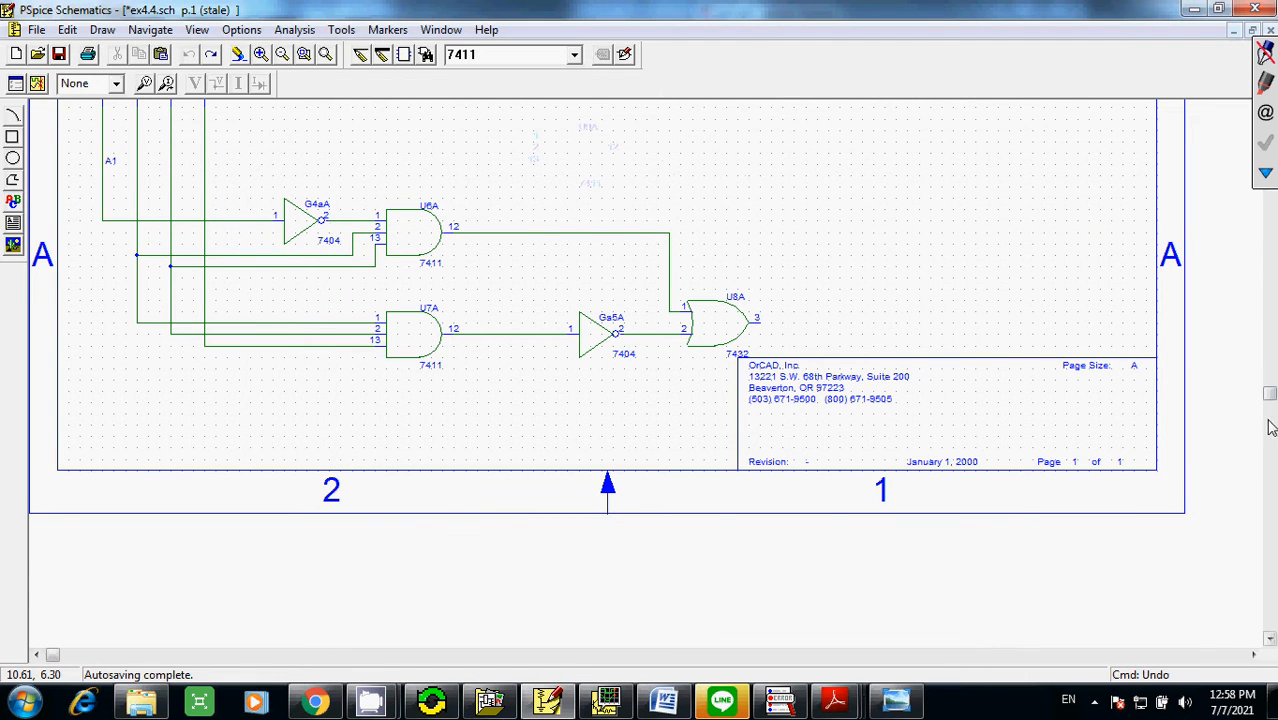
left_click_drag(1270, 396, 1268, 290)
left_click(1270, 267)
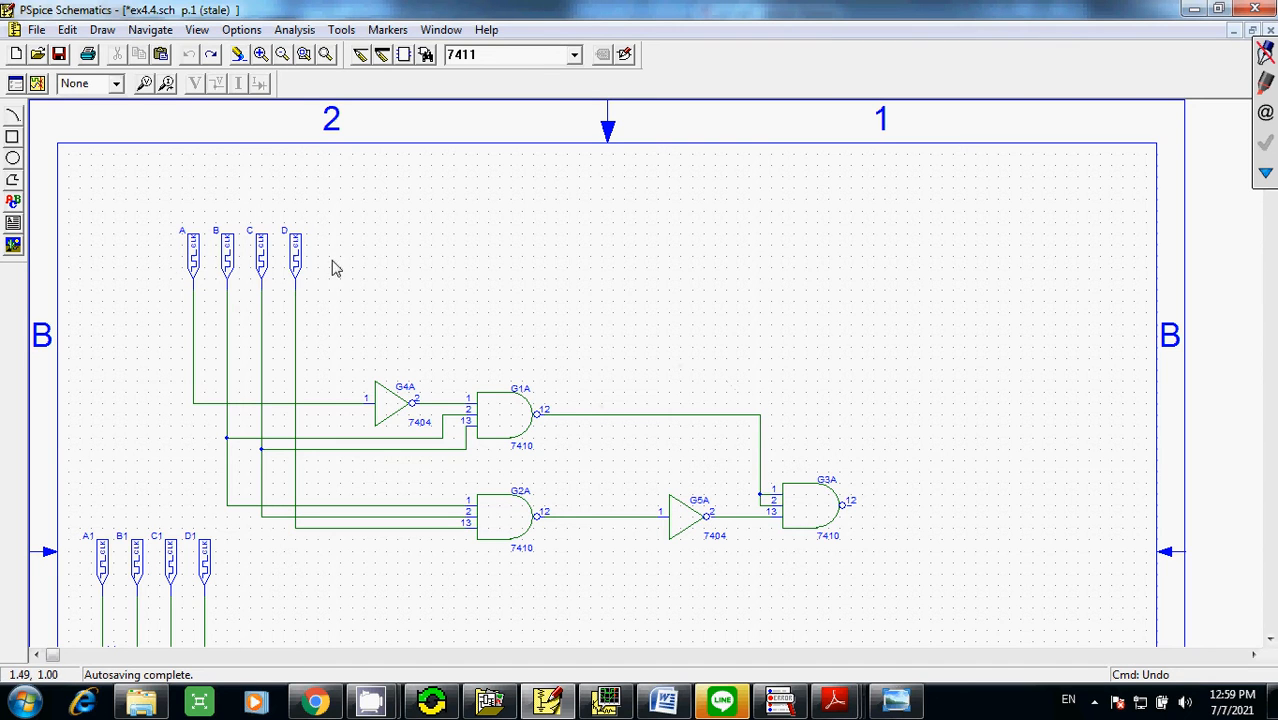
- Find the DigClock part, place a trial one in the empty area beside input D, and close the part browser
key("ctrl+g")
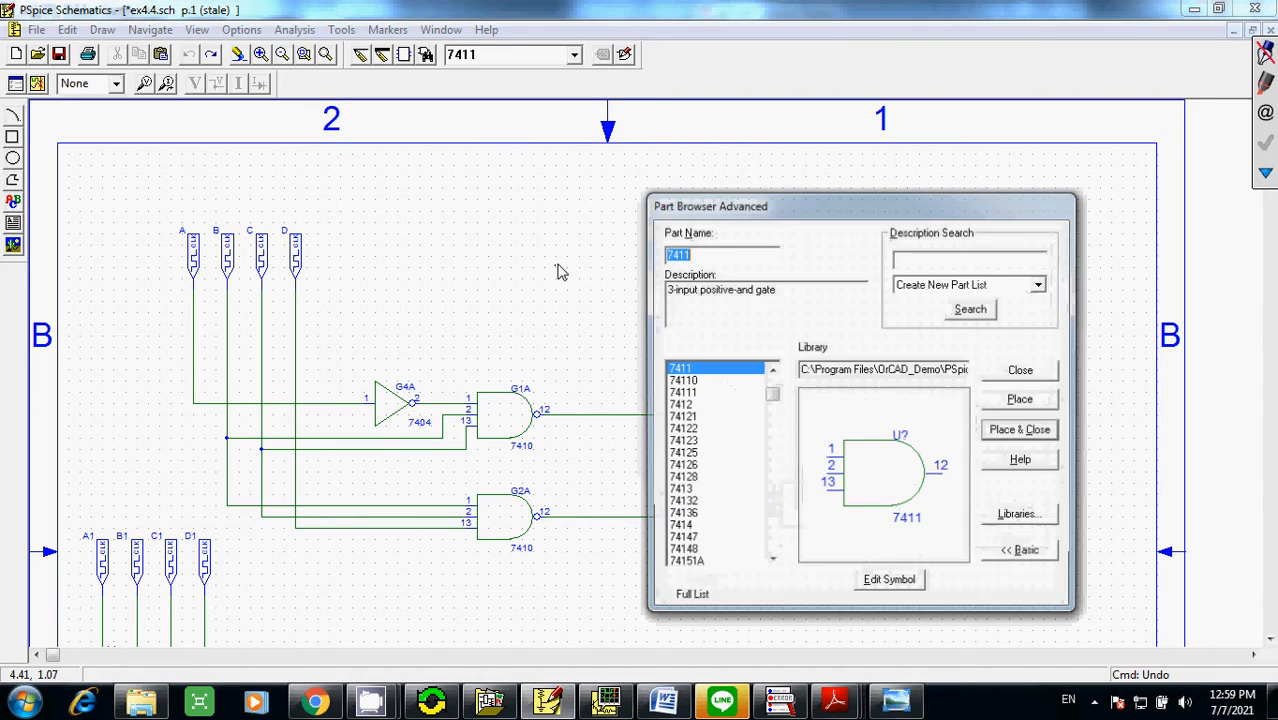
type("d")
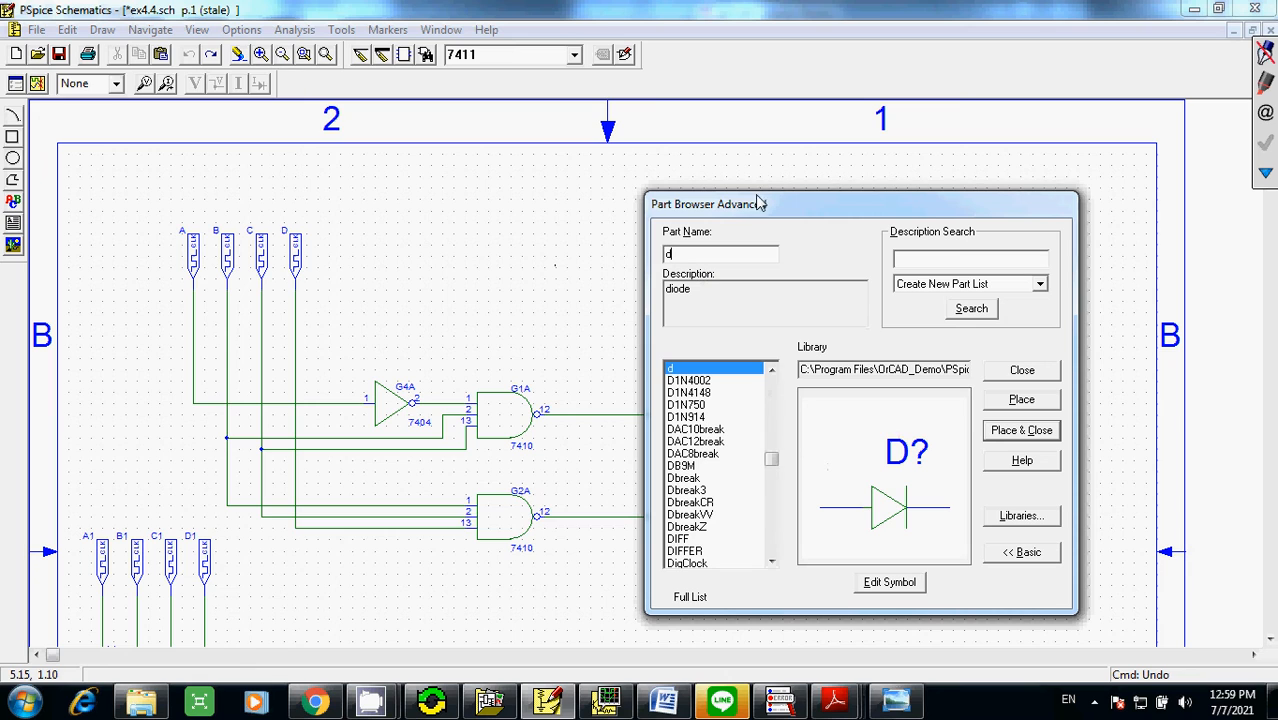
type("g")
type("i")
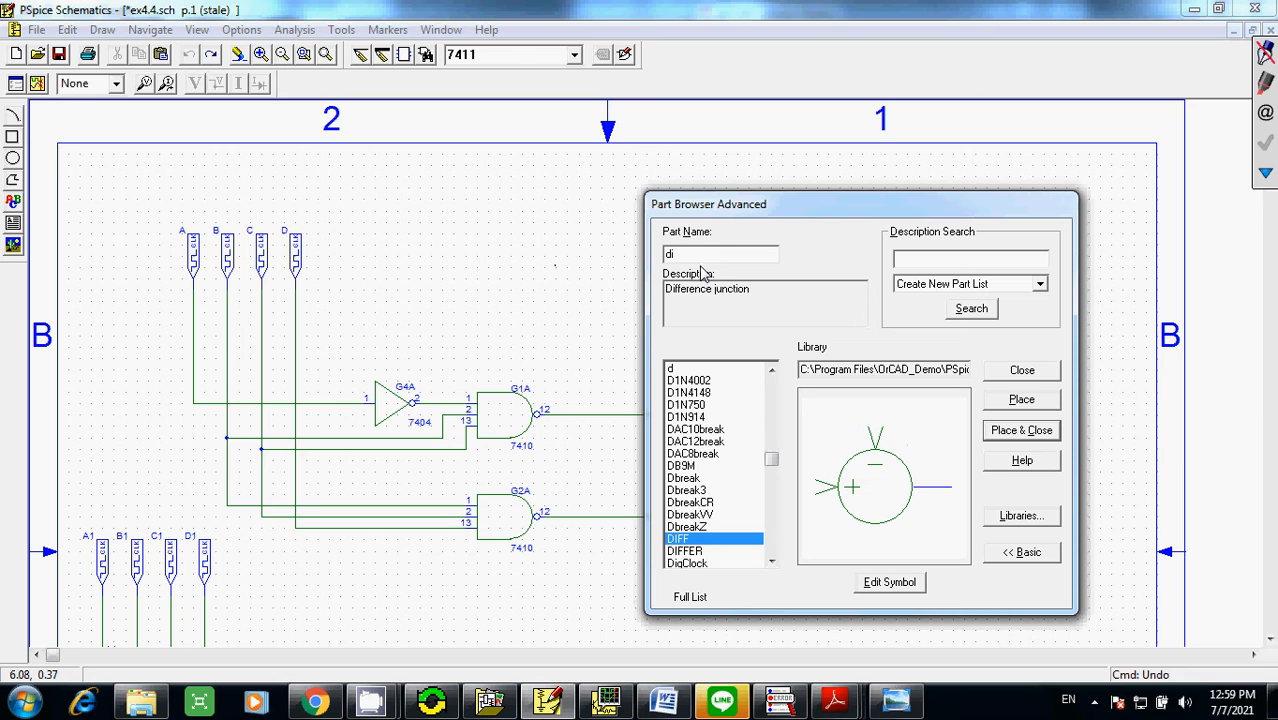
type("g")
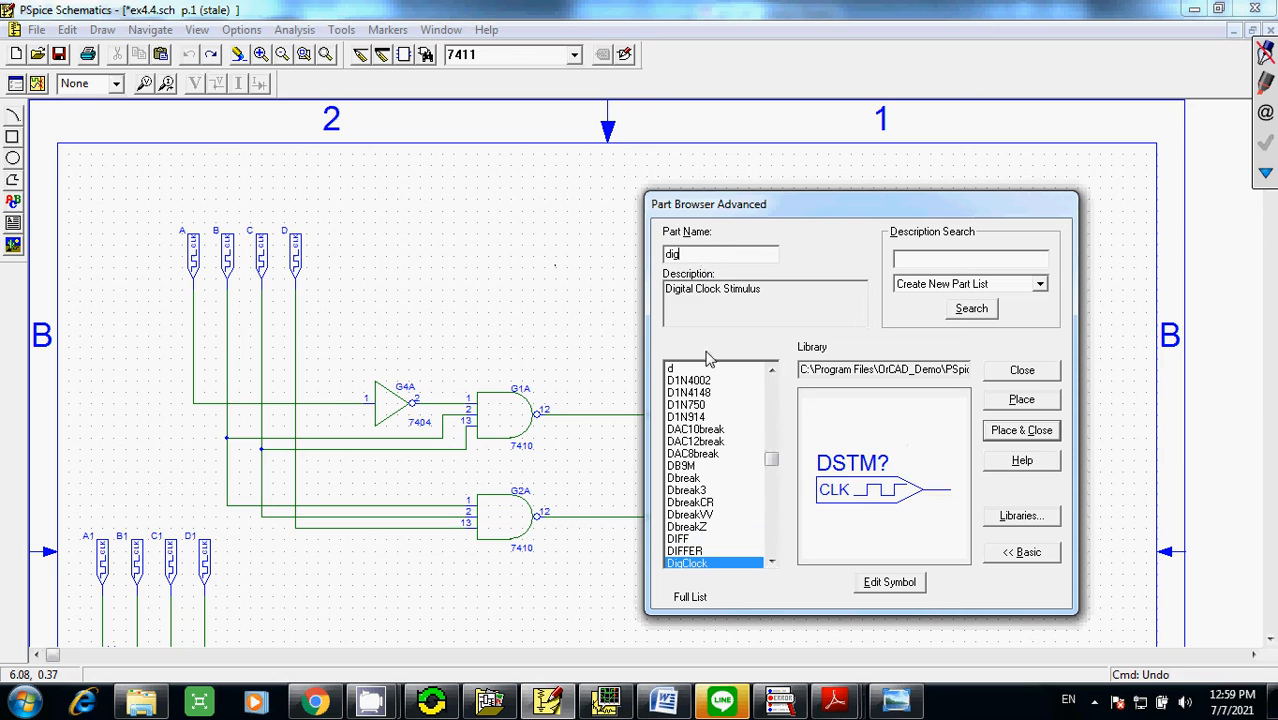
left_click(772, 564)
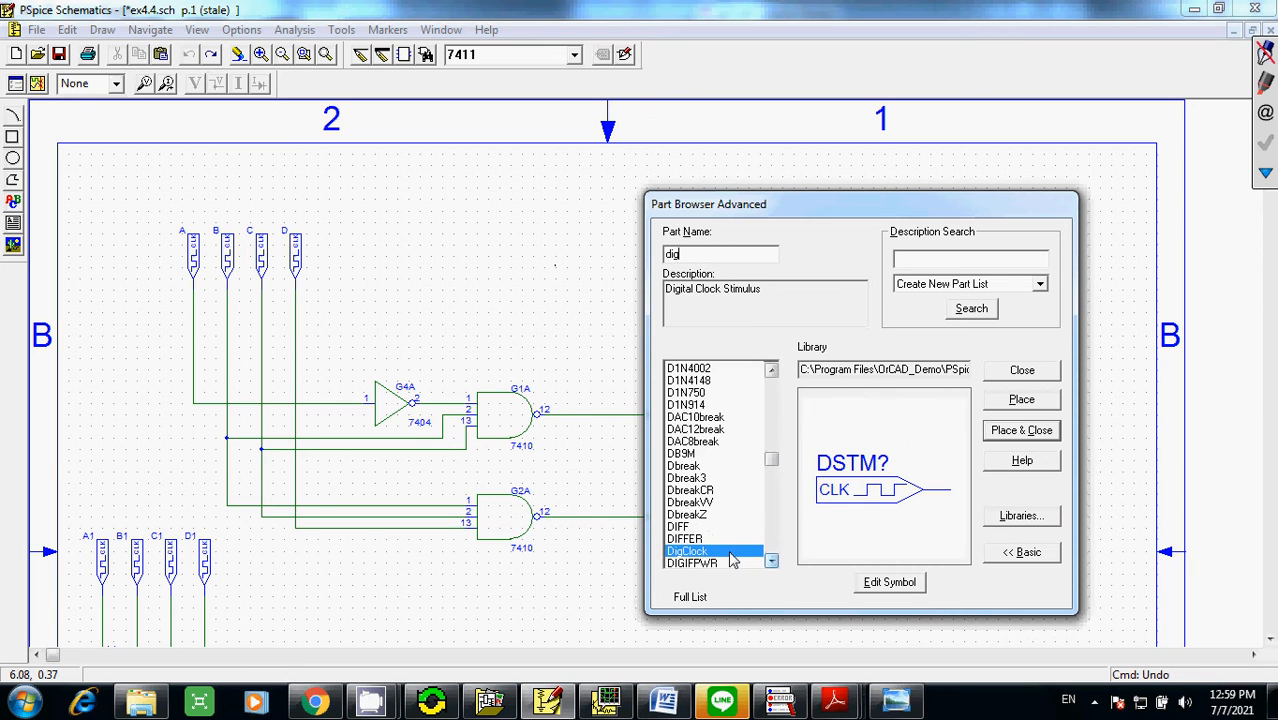
left_click(1003, 400)
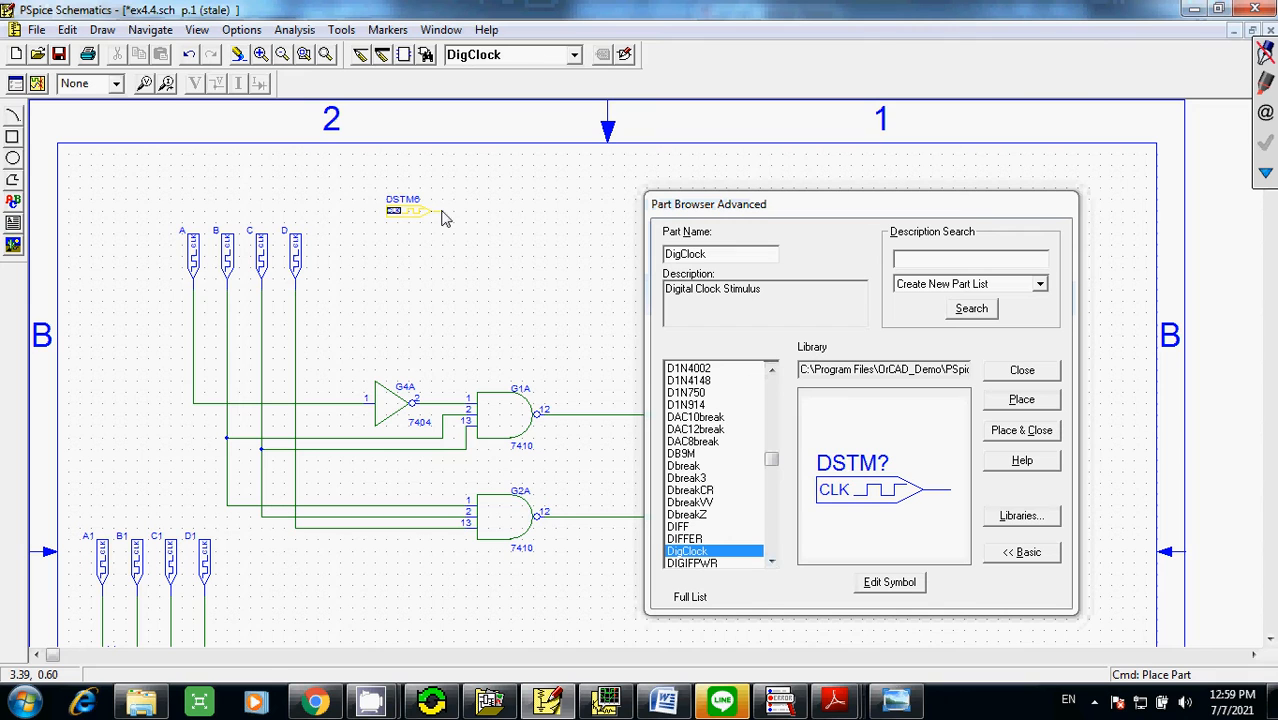
left_click(446, 219)
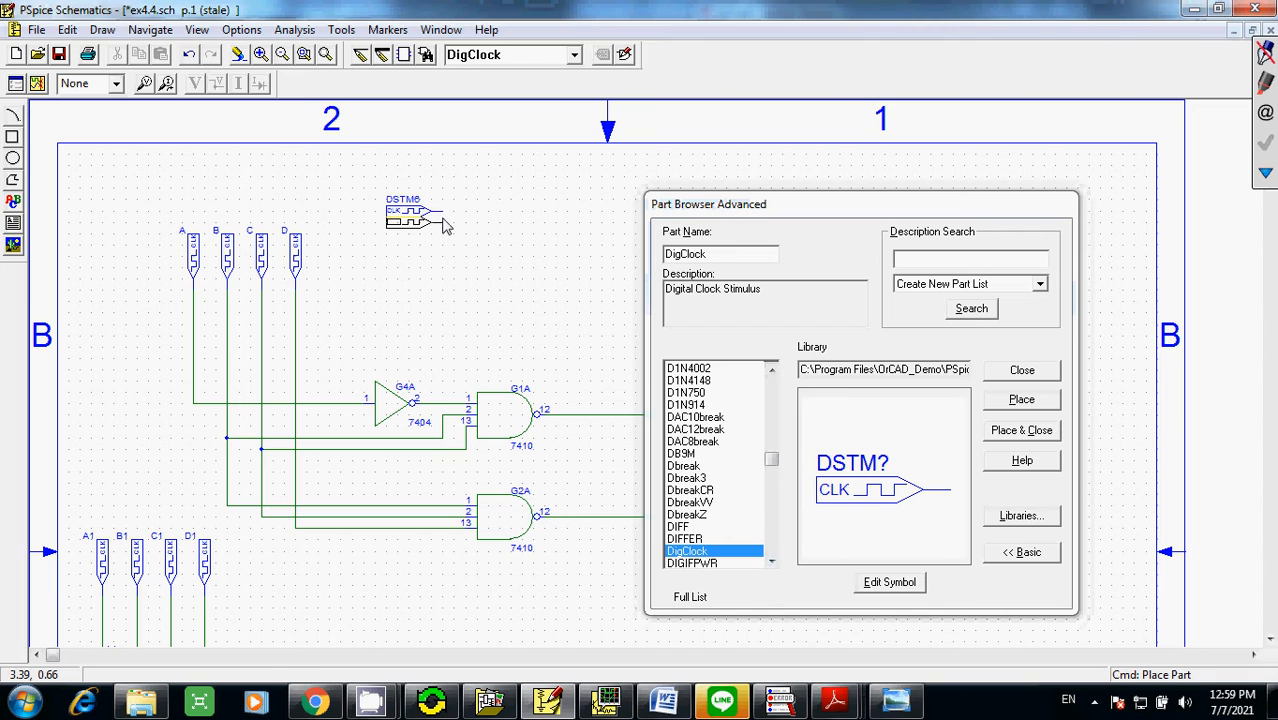
left_click(1018, 370)
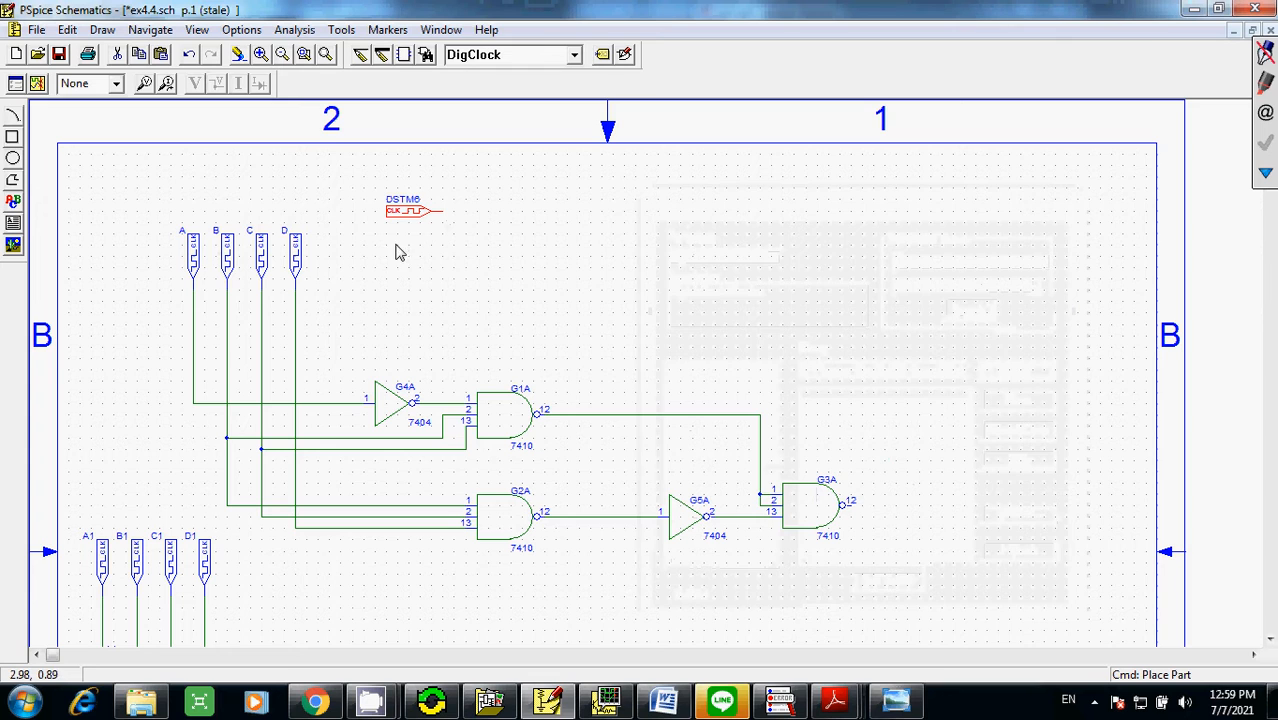
- Rotate the trial DigClock three times so its output points down, flip it, and delete it
key("ctrl+r")
key("ctrl+r")
key("ctrl+r")
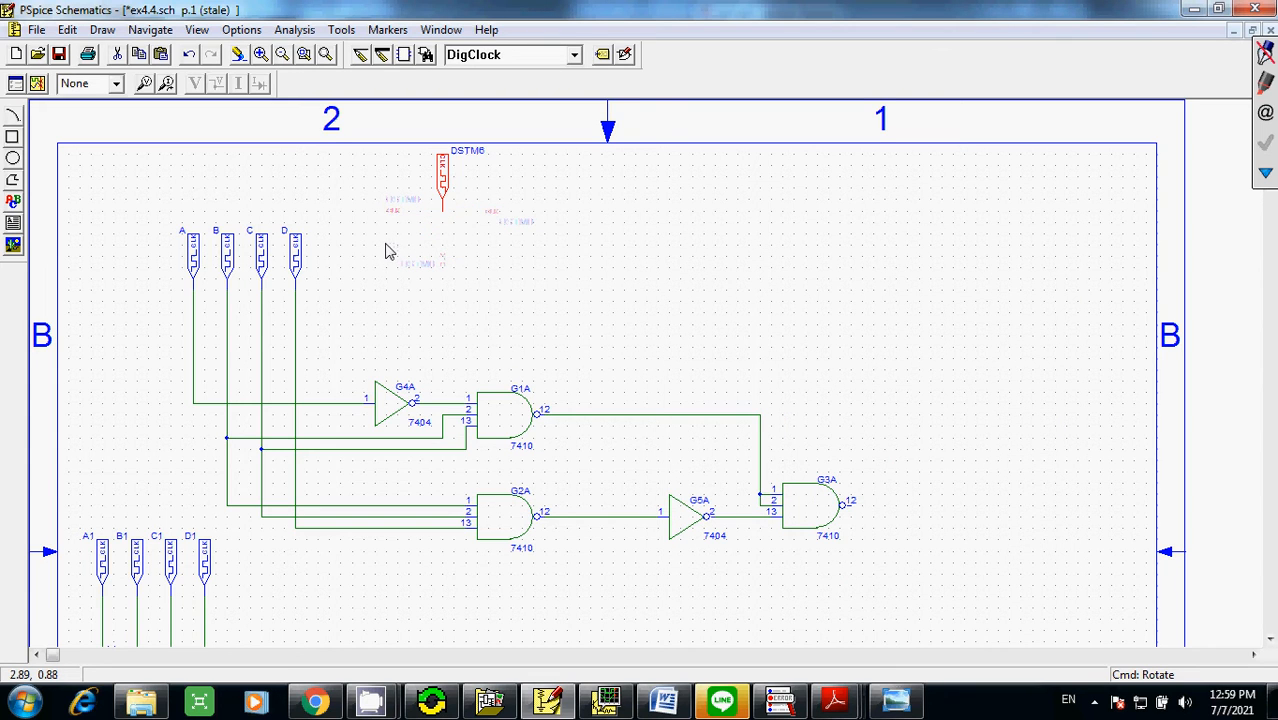
key("ctrl+f")
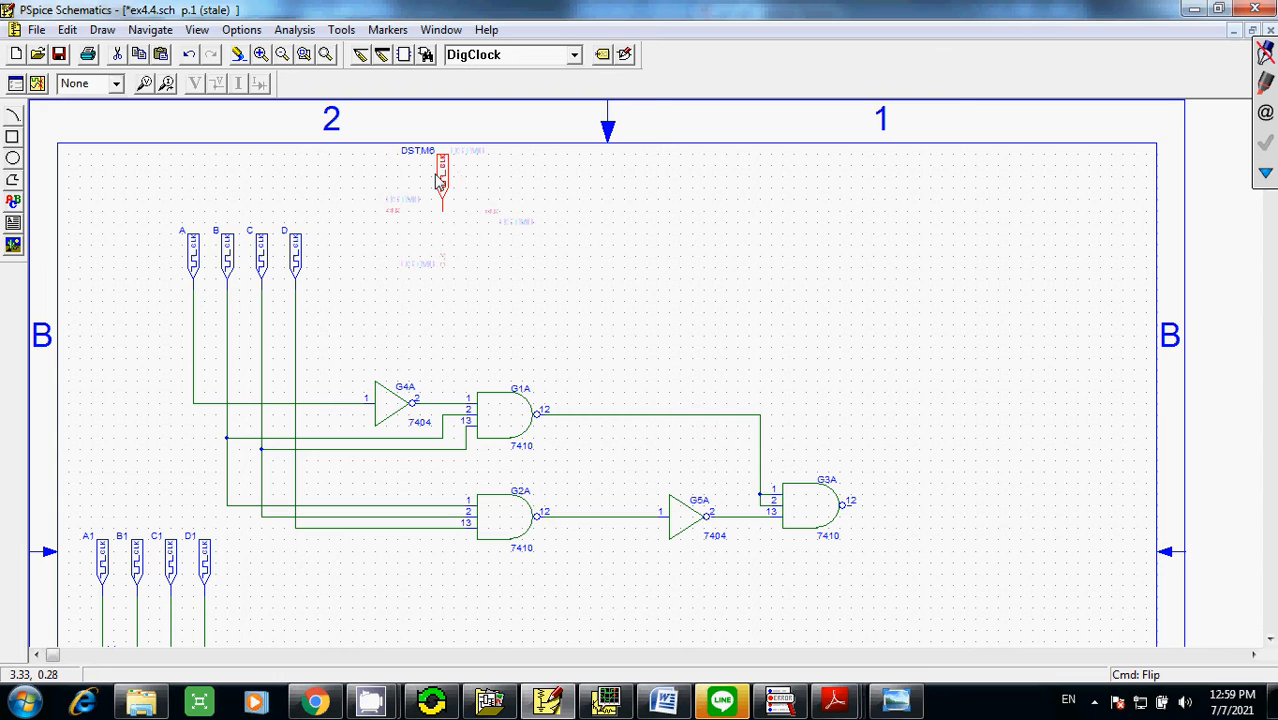
key("Delete")
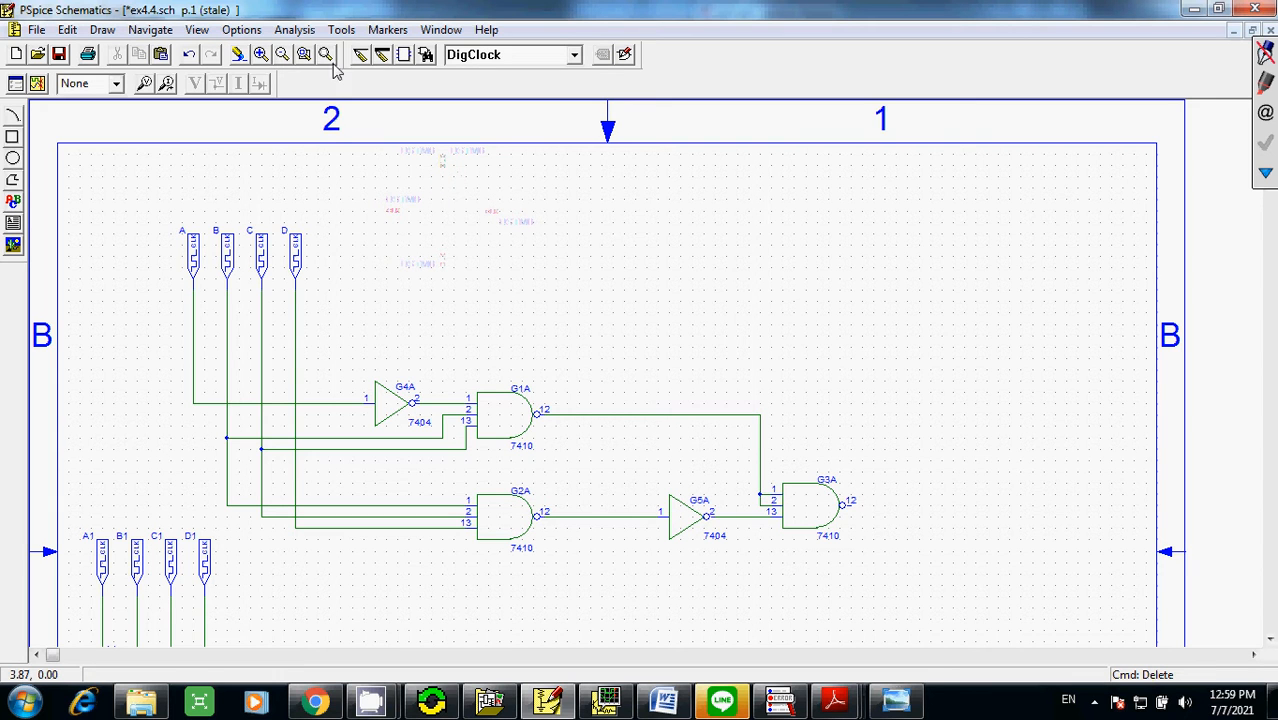
left_click(260, 54)
left_click(282, 54)
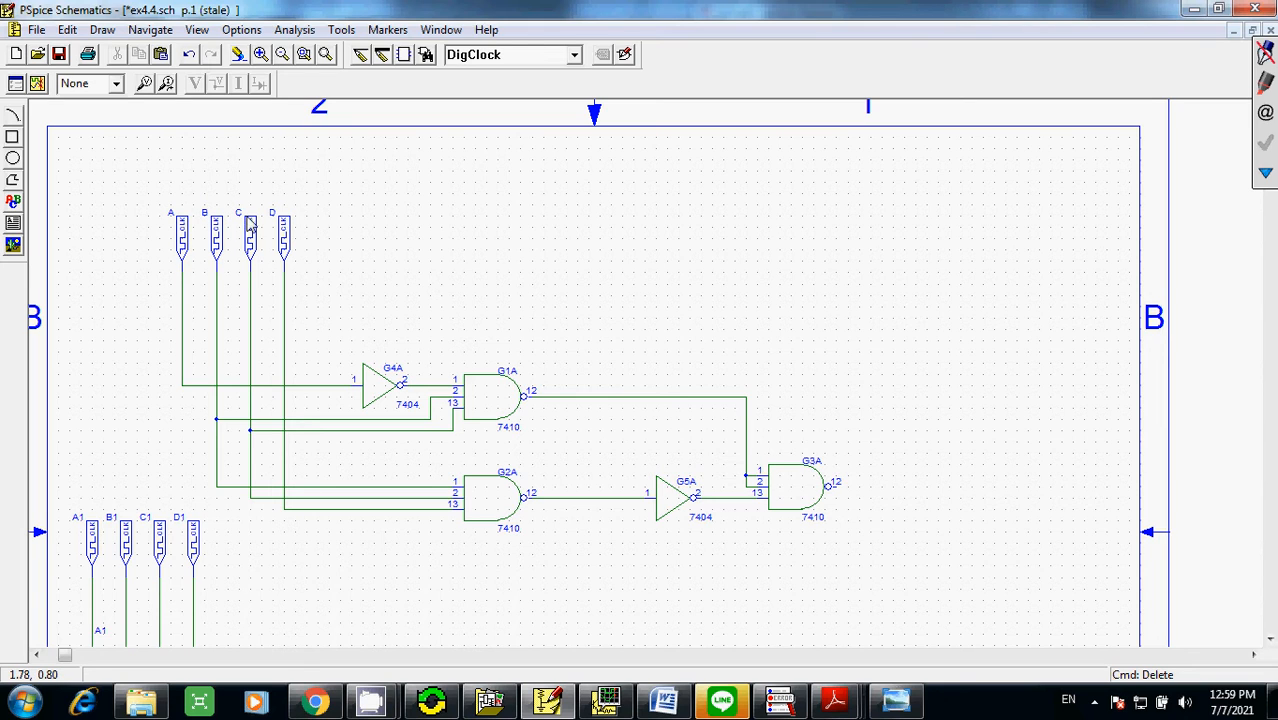
- Place another trial DigClock in the empty area above gate G1A and close the part browser
key("ctrl+g")
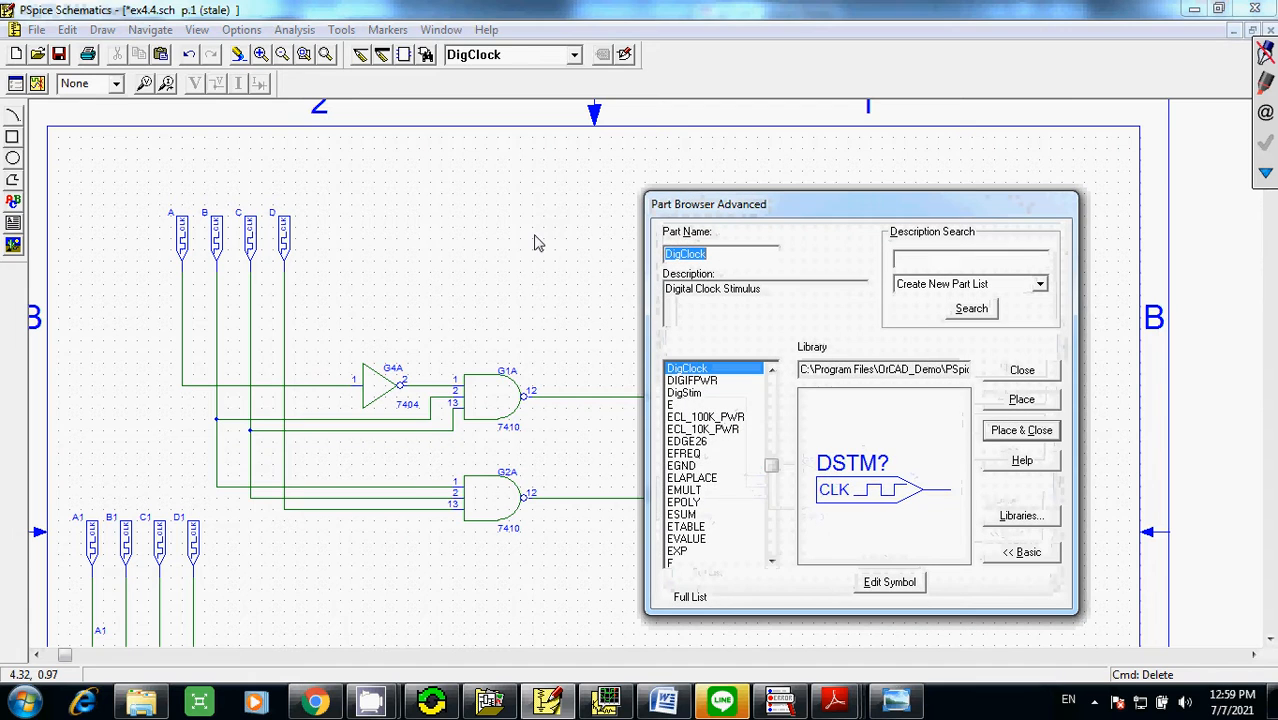
left_click(1005, 400)
left_click(495, 272)
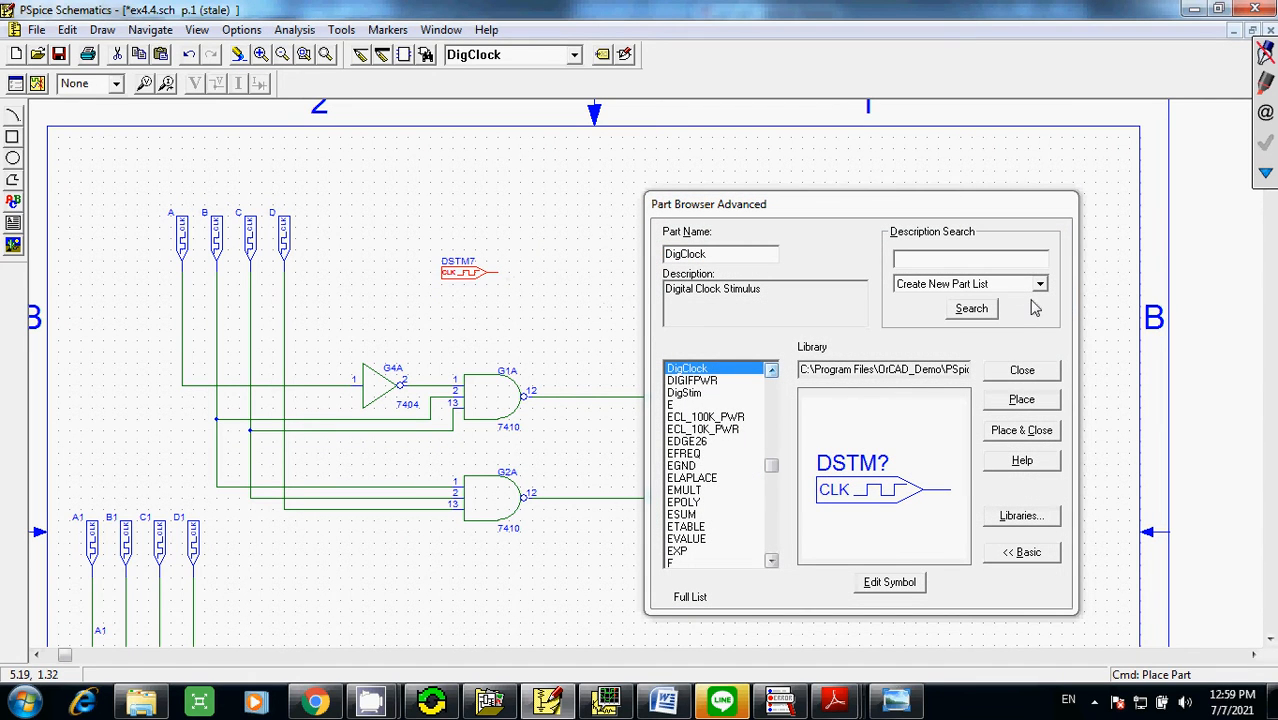
left_click(1018, 370)
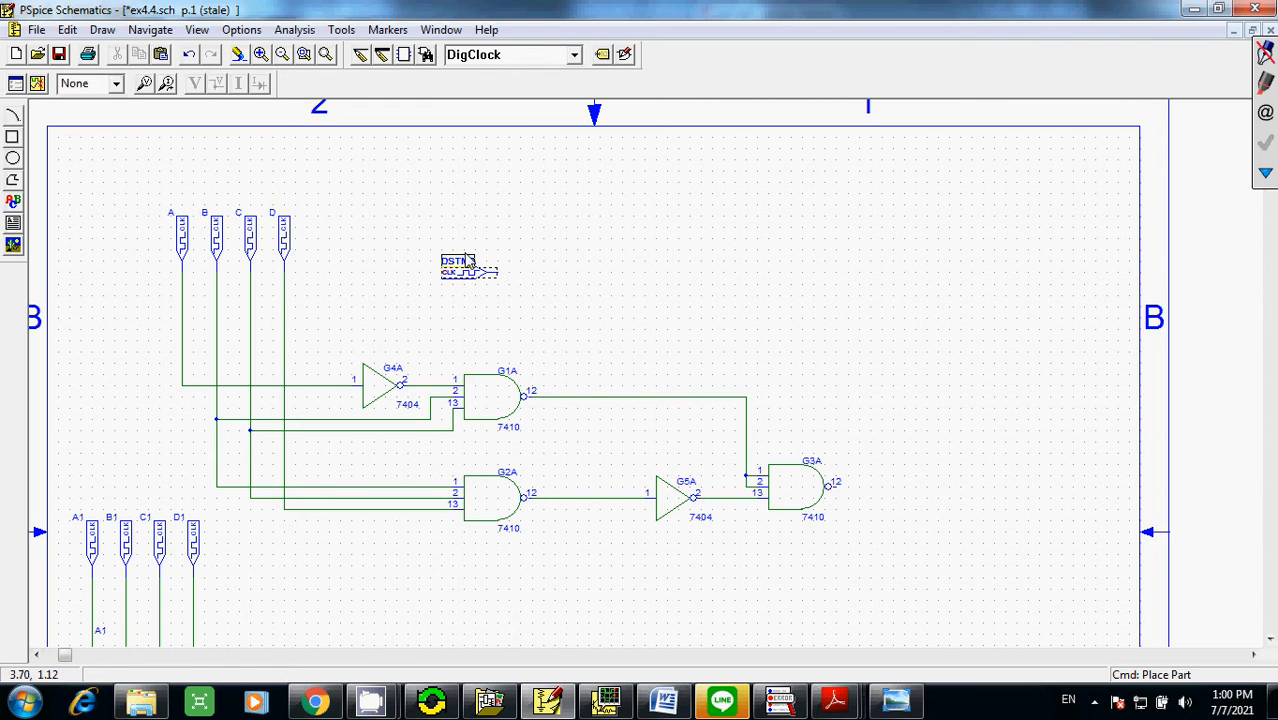
- Set the reference designator of the trial DigClock above G1A to A
left_click(103, 30)
mouse_move(67, 30)
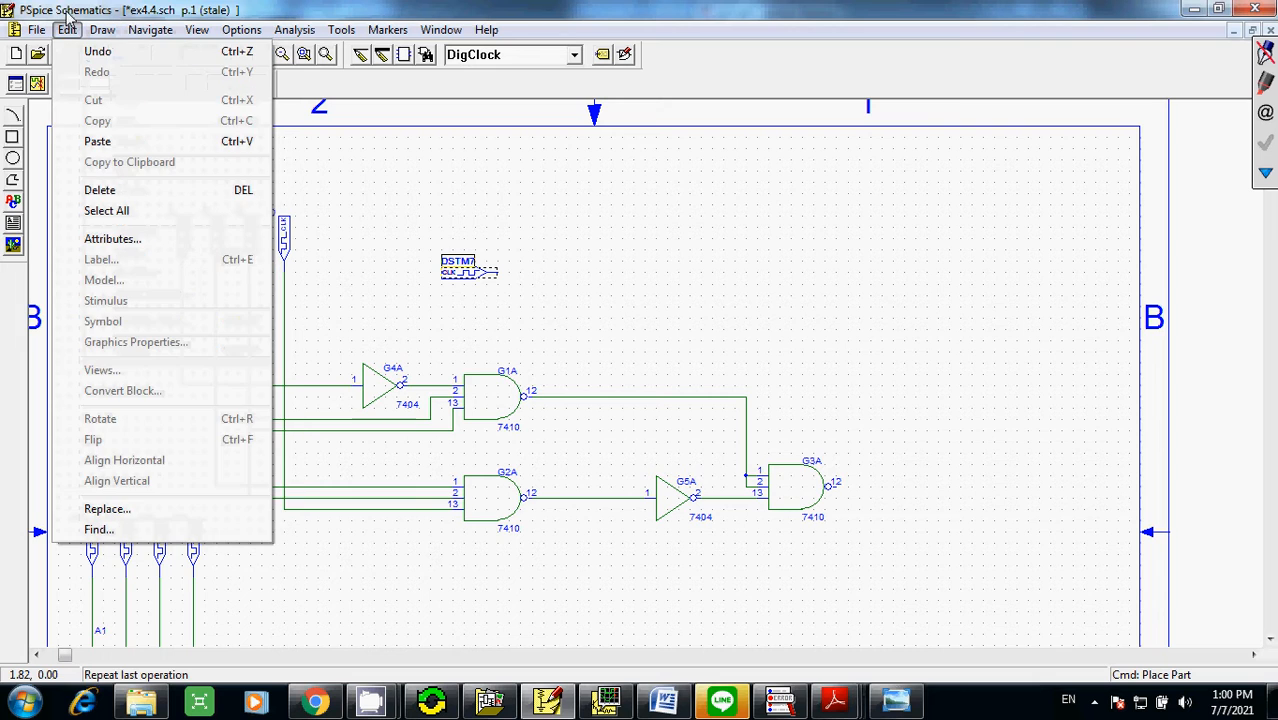
left_click(112, 240)
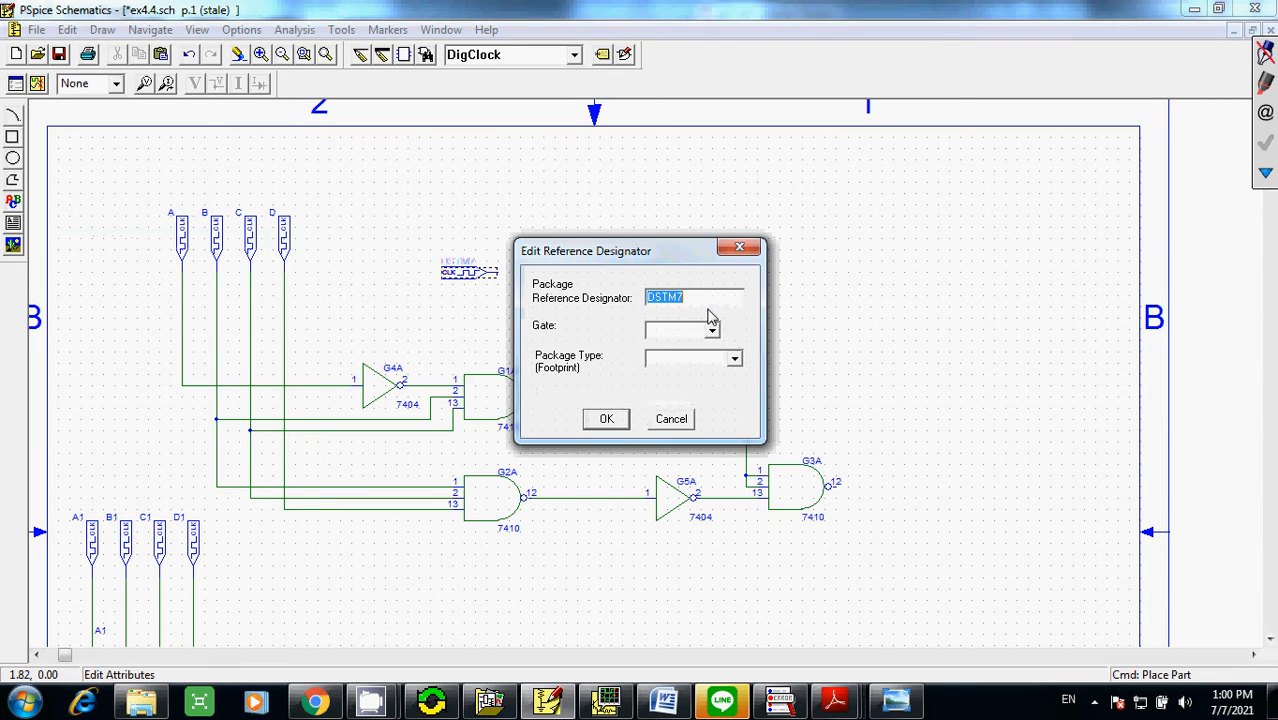
type("A")
left_click(606, 424)
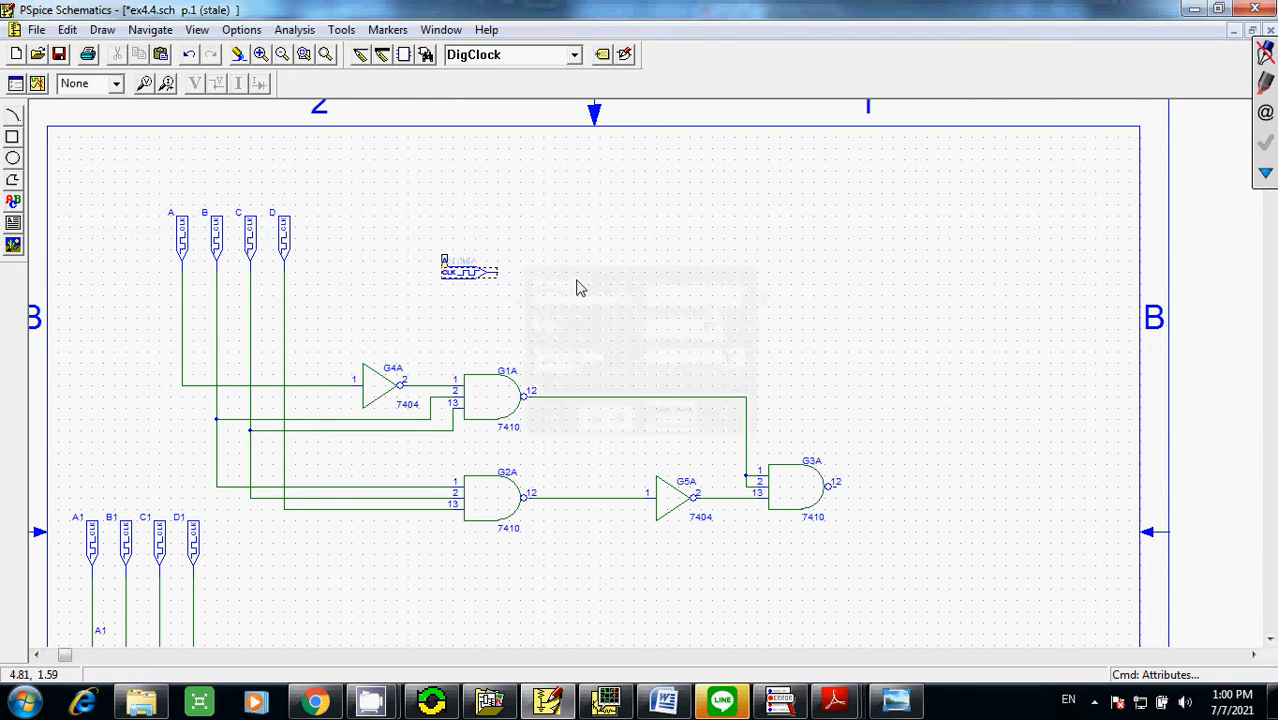
- Delete the trial DigClock above gate G1A and refresh the schematic view
left_click(261, 55)
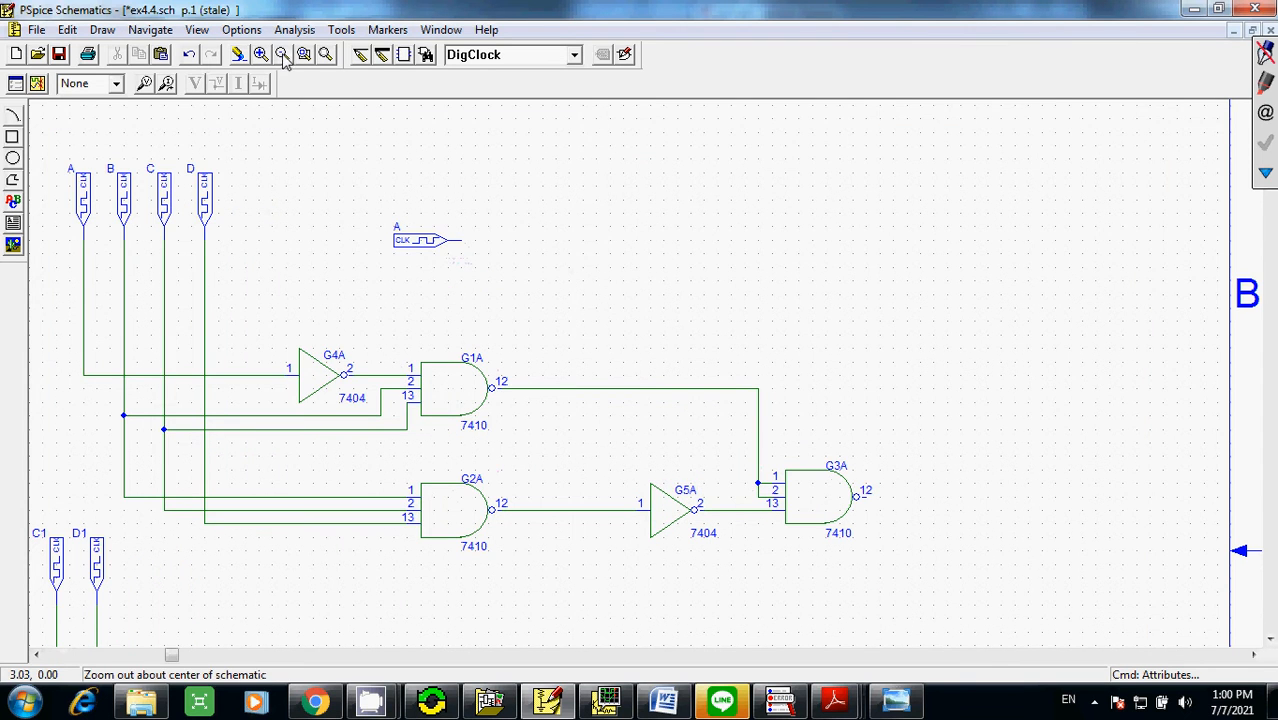
left_click(283, 56)
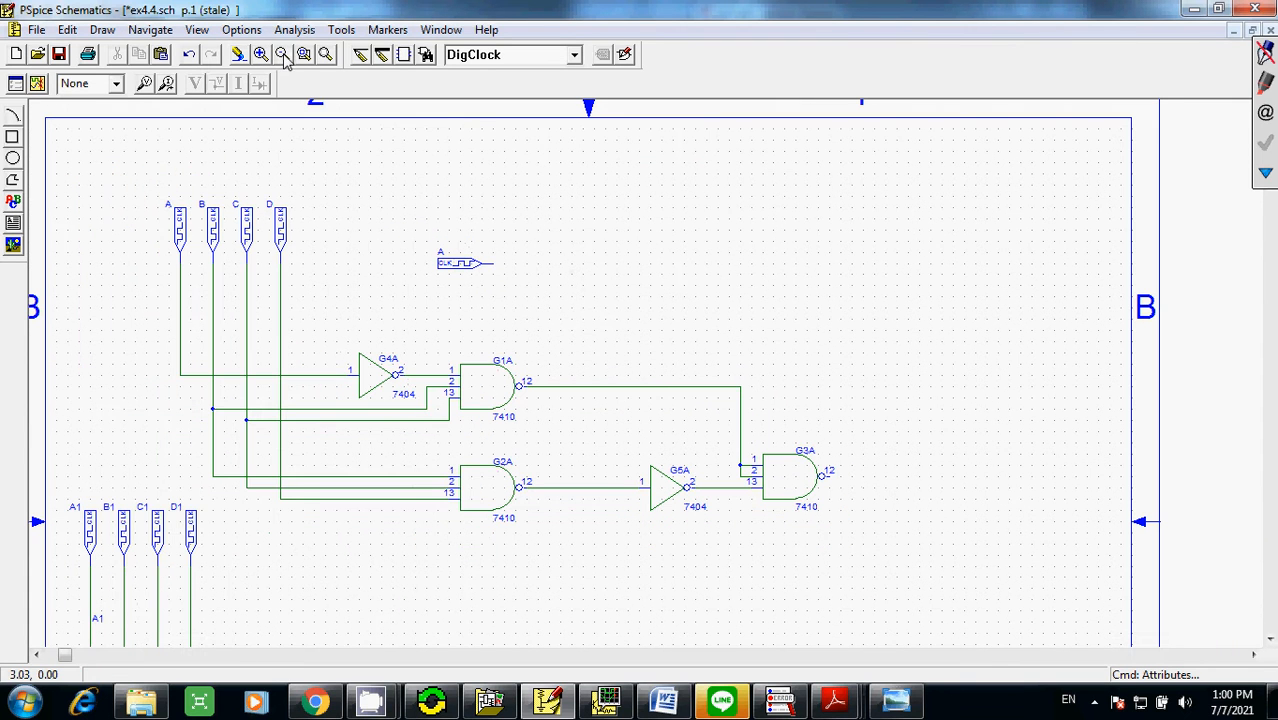
left_click(463, 265)
key("Delete")
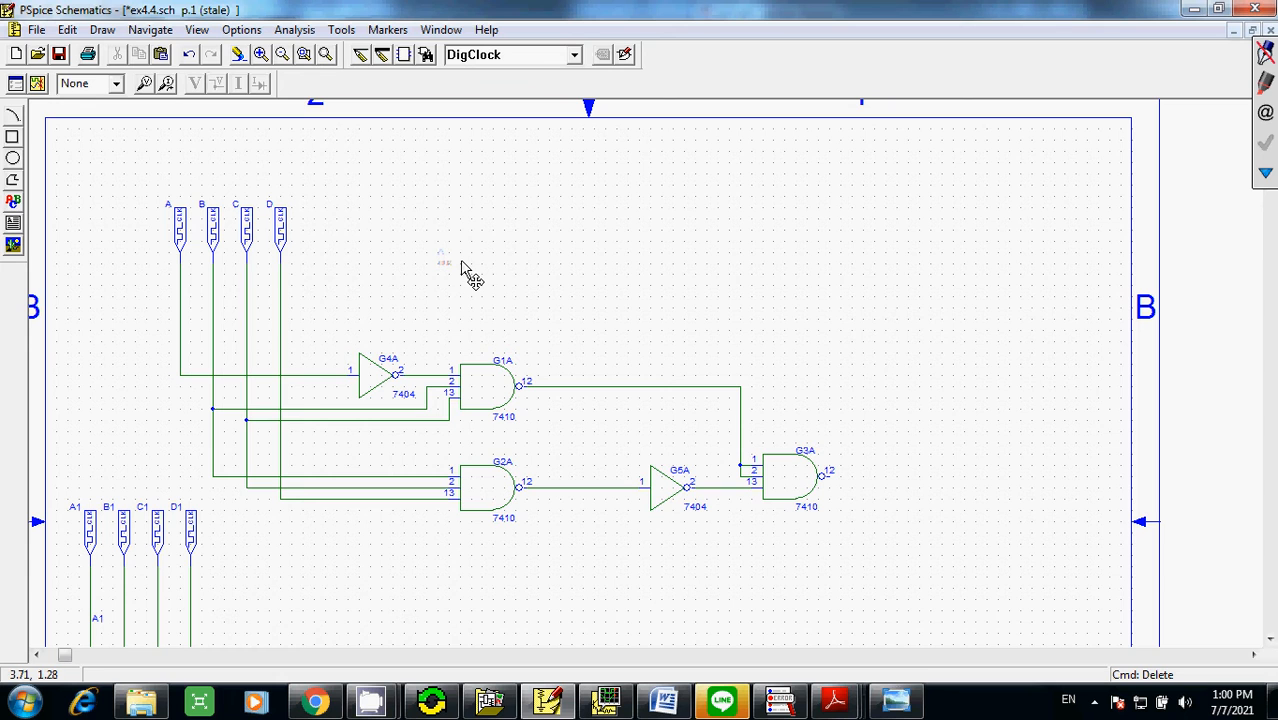
left_click(260, 55)
left_click(282, 55)
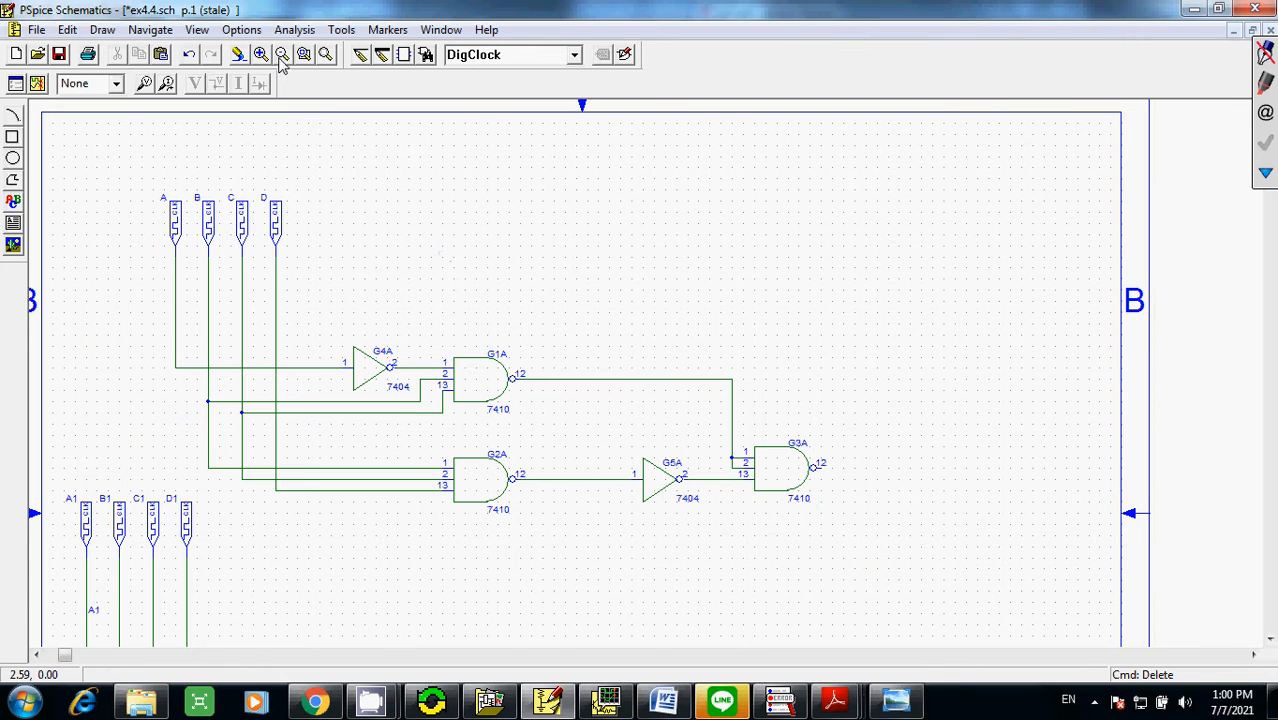
- Inspect the DELAY, ONTIME and OFFTIME attributes of DigClock A, closing its attributes without changes
left_click(175, 232)
left_click(65, 30)
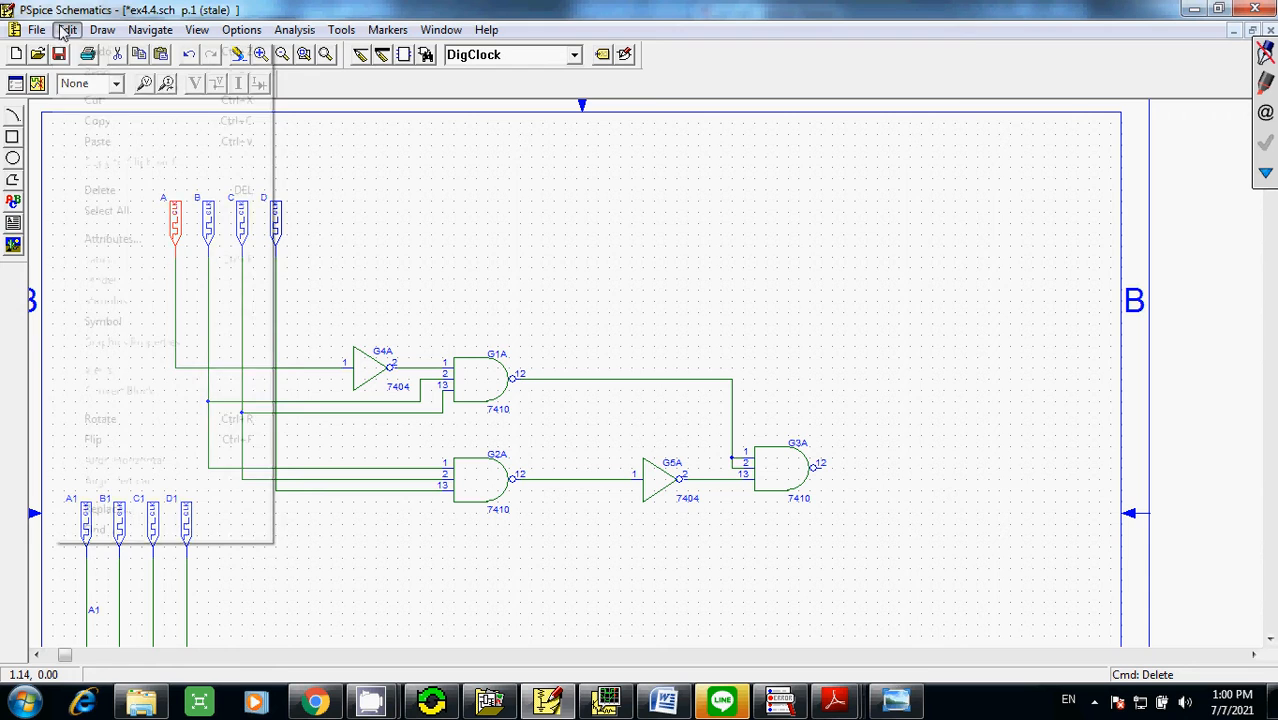
left_click(108, 238)
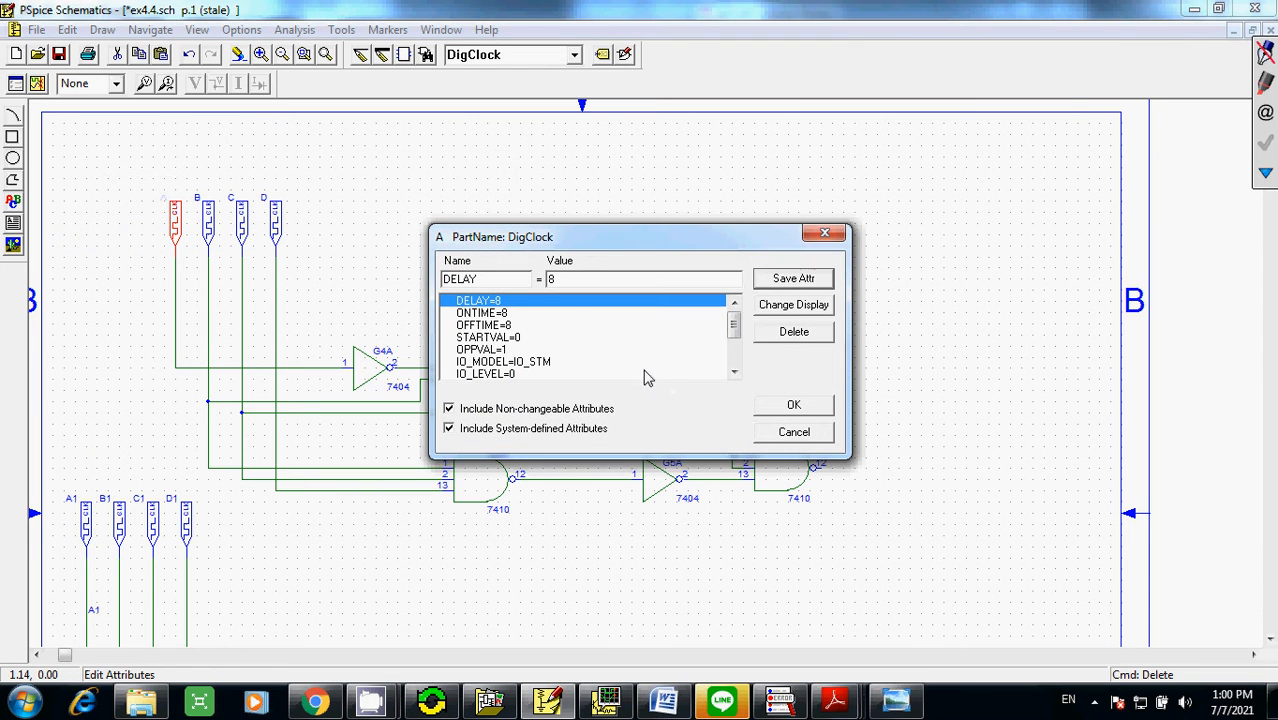
left_click(500, 313)
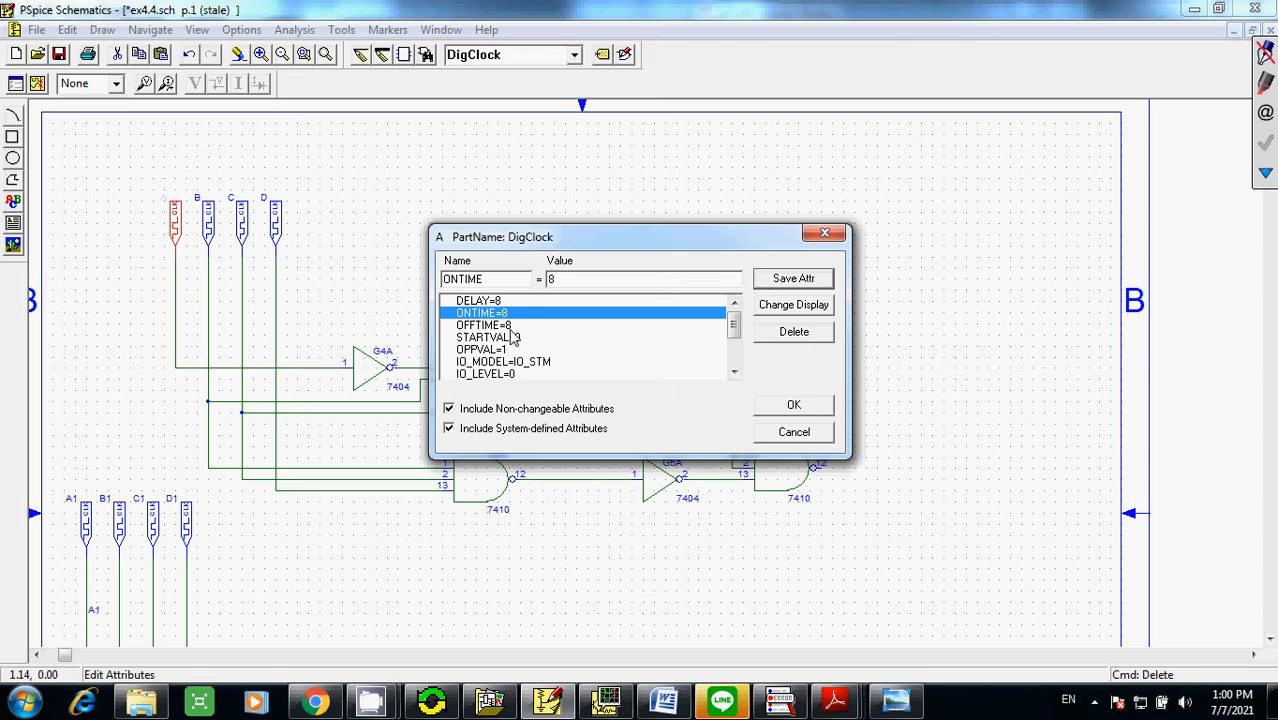
left_click(508, 326)
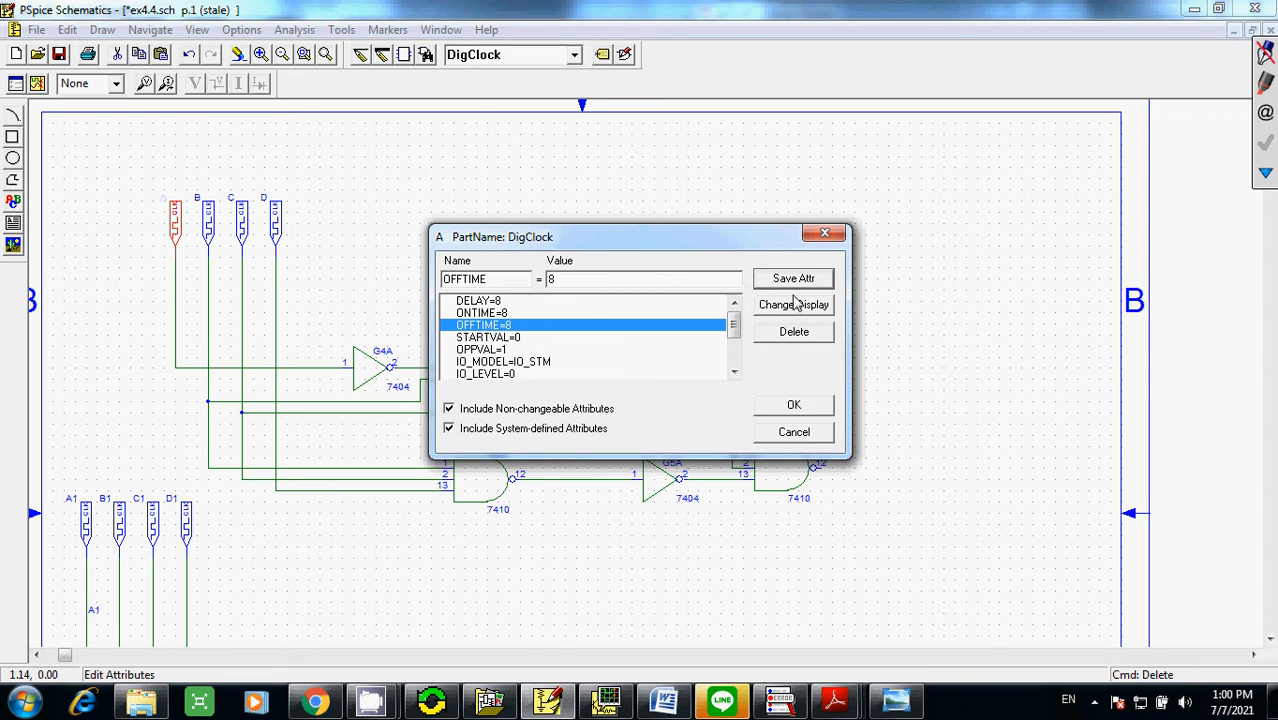
left_click(820, 435)
- Inspect the timing attributes of DigClock B and close them without changes
left_click(208, 230)
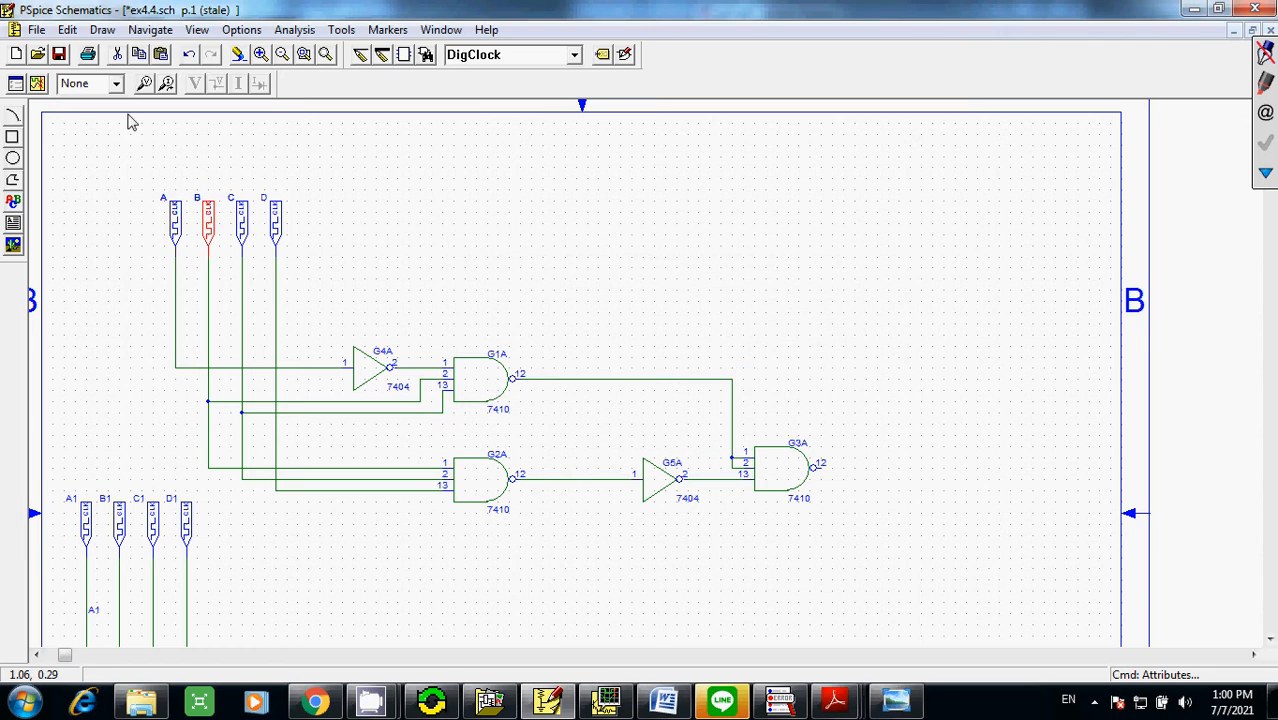
left_click(40, 31)
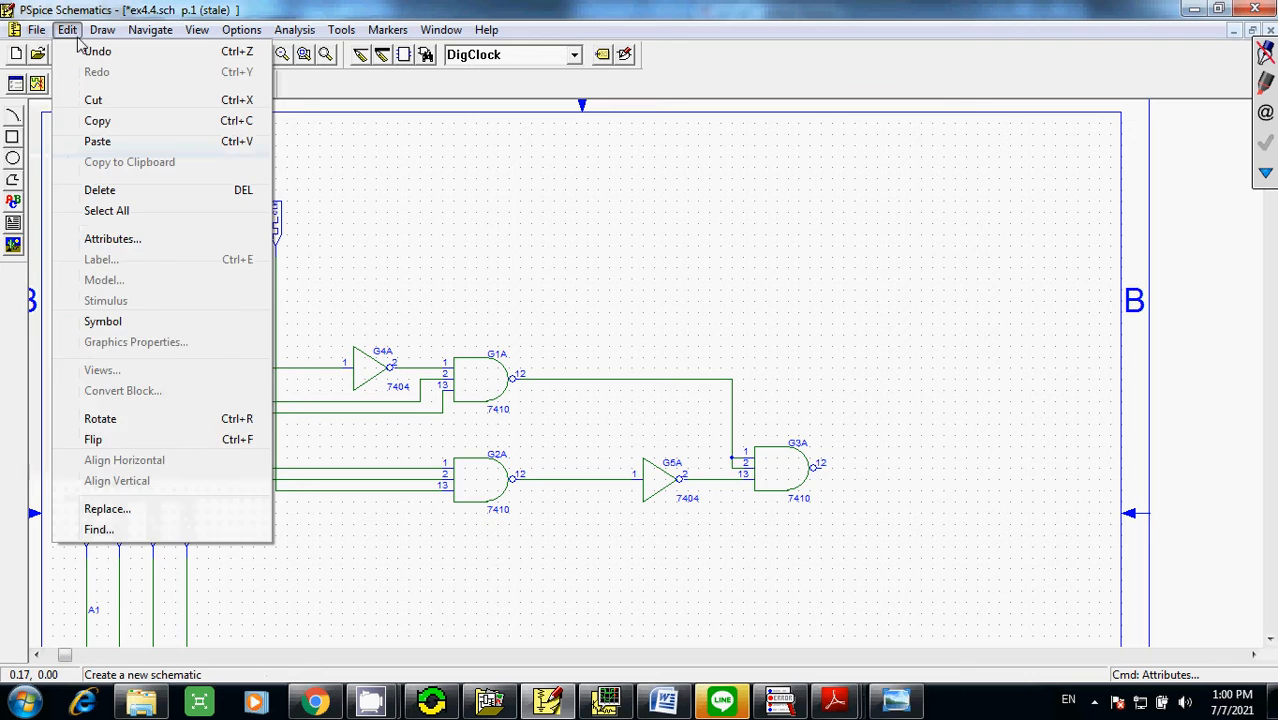
mouse_move(68, 31)
left_click(110, 239)
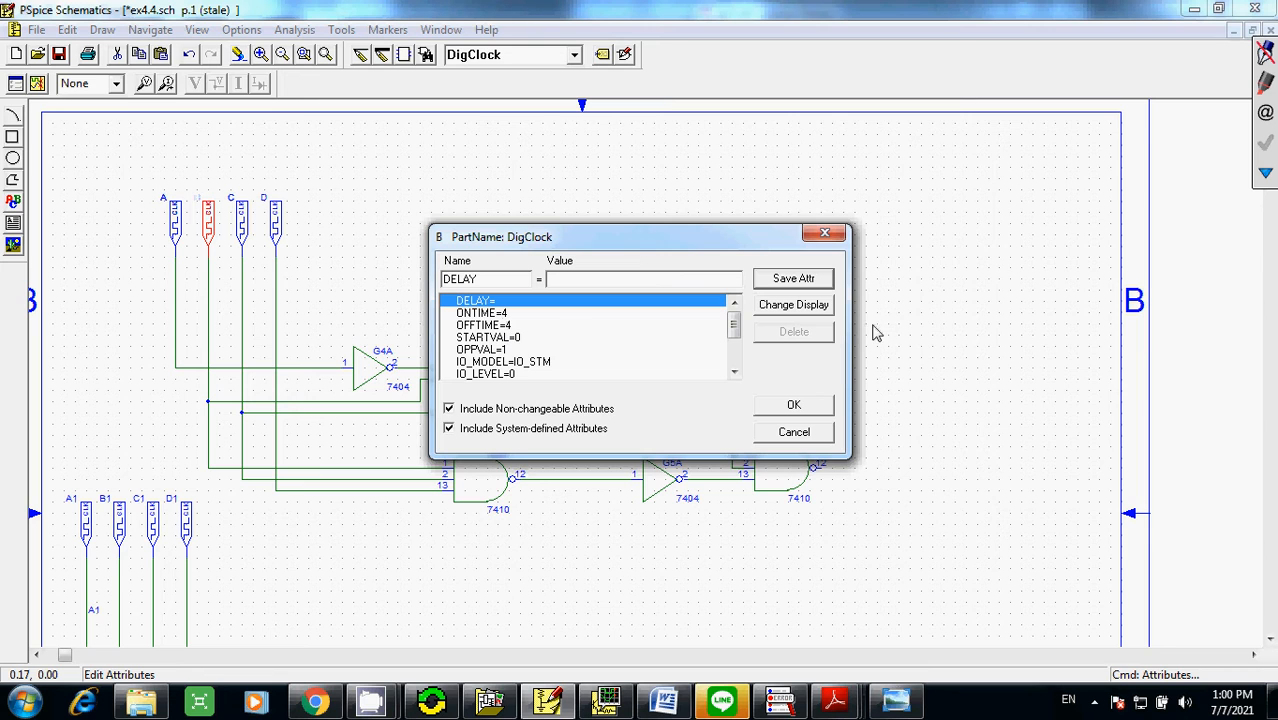
left_click(800, 438)
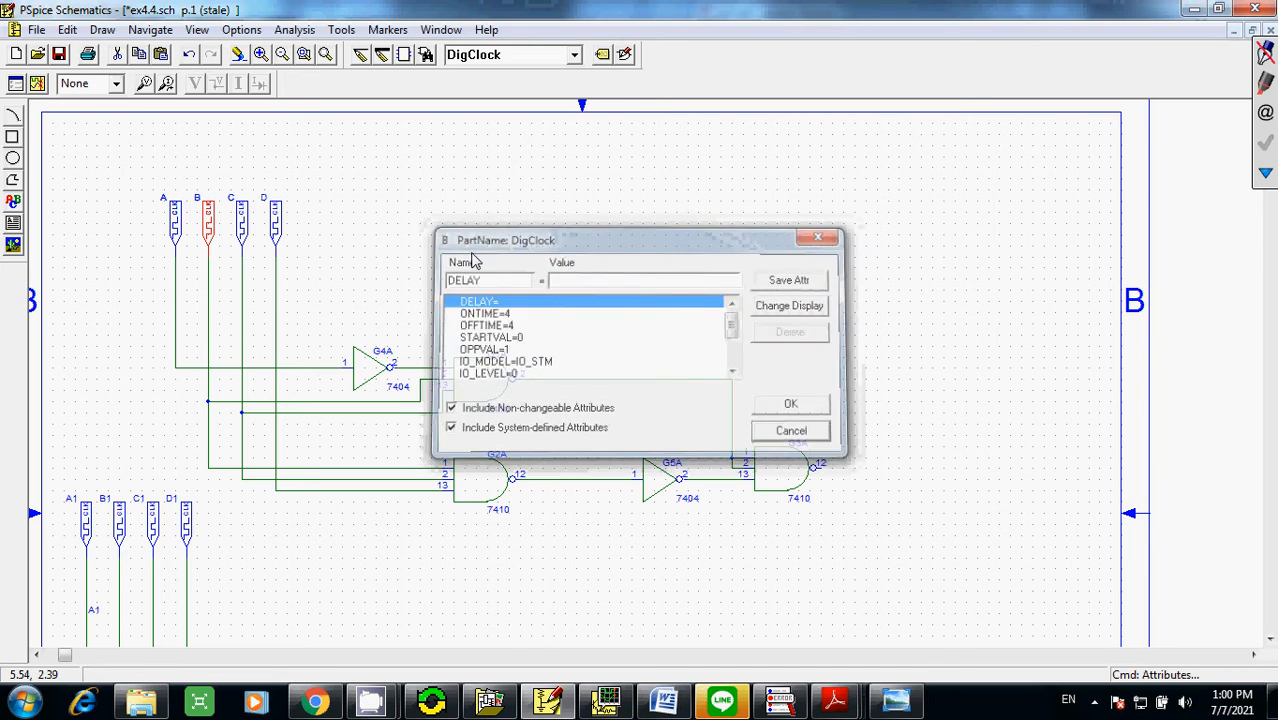
- Inspect the timing attributes of DigClock C, close them without changes and deselect the part
left_click(242, 225)
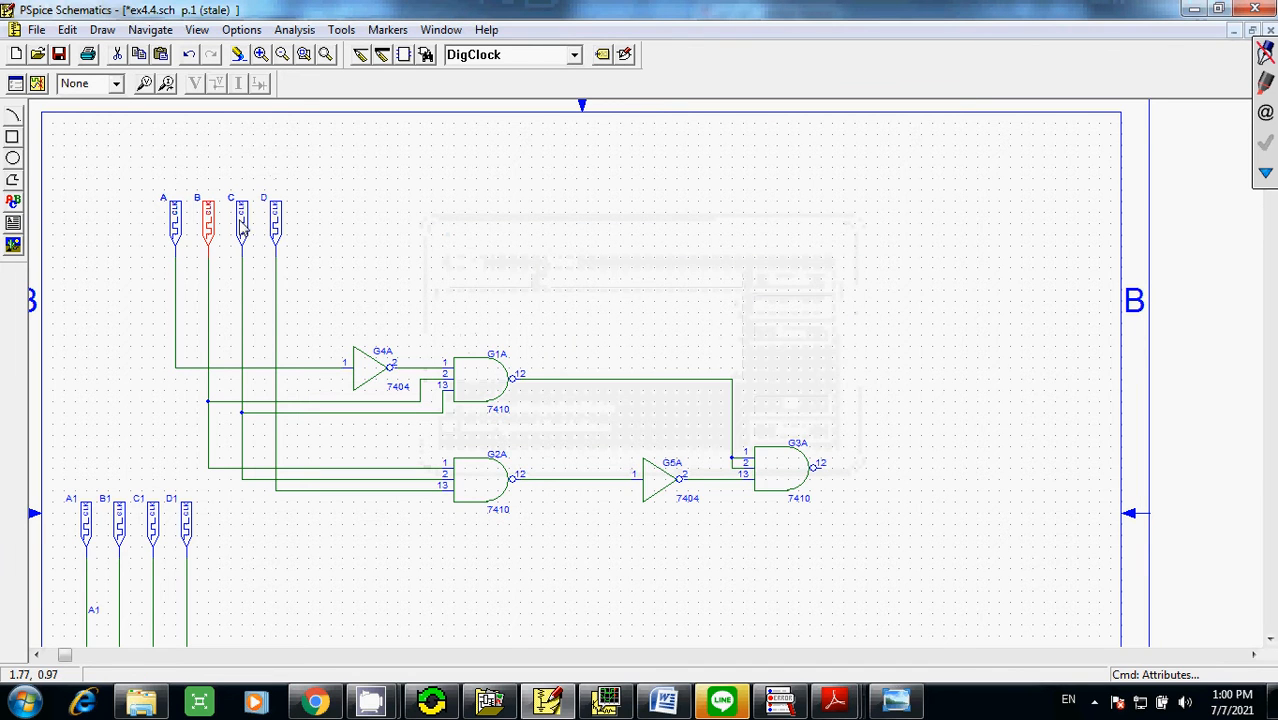
left_click(67, 30)
left_click(97, 240)
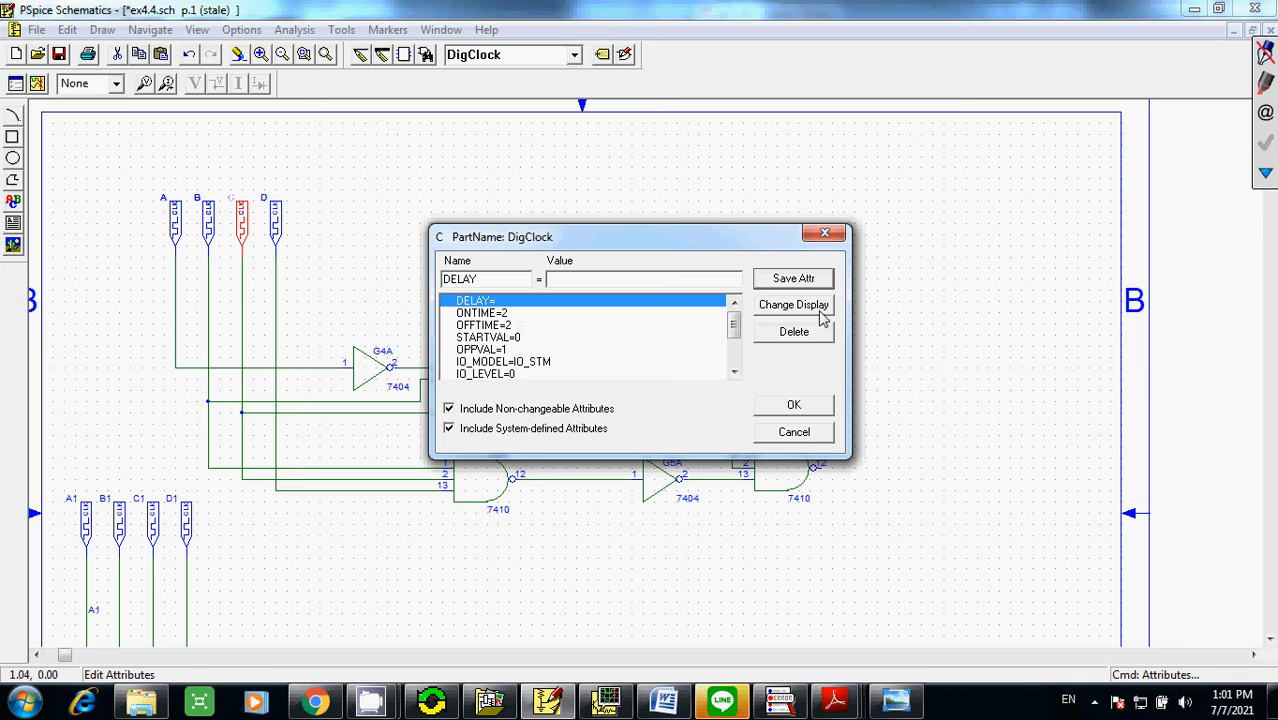
left_click(789, 433)
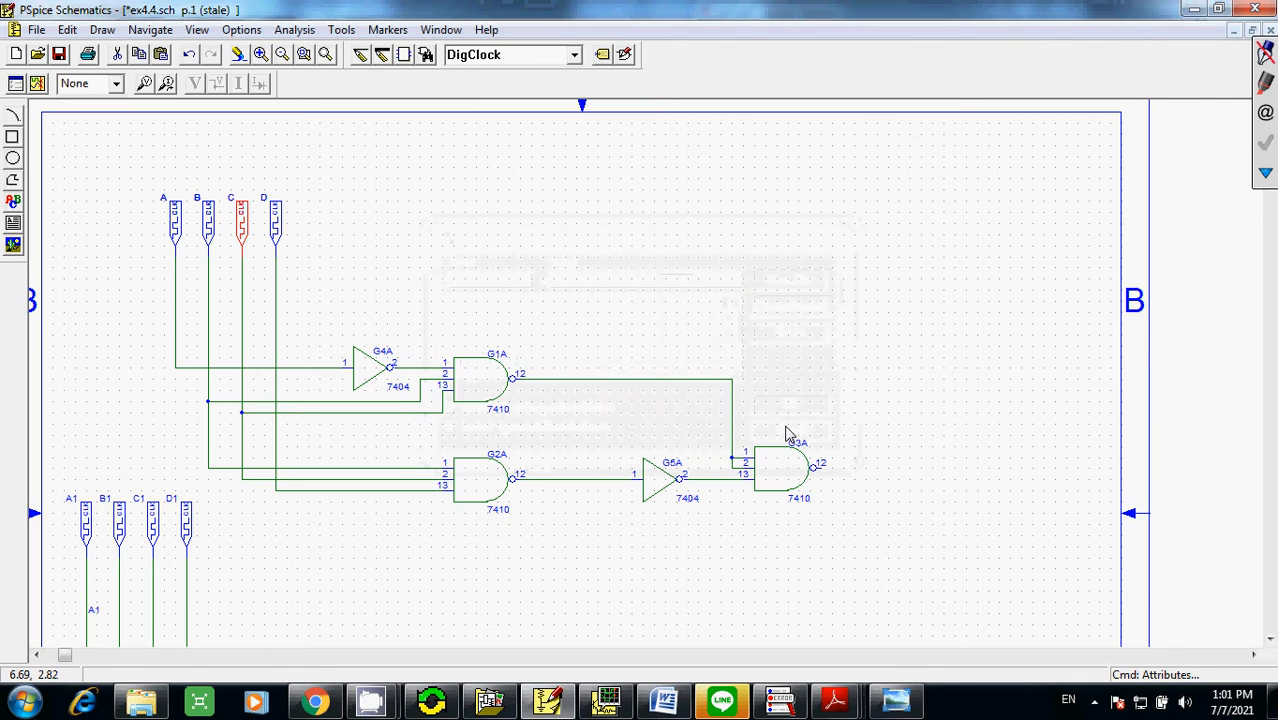
left_click(398, 233)
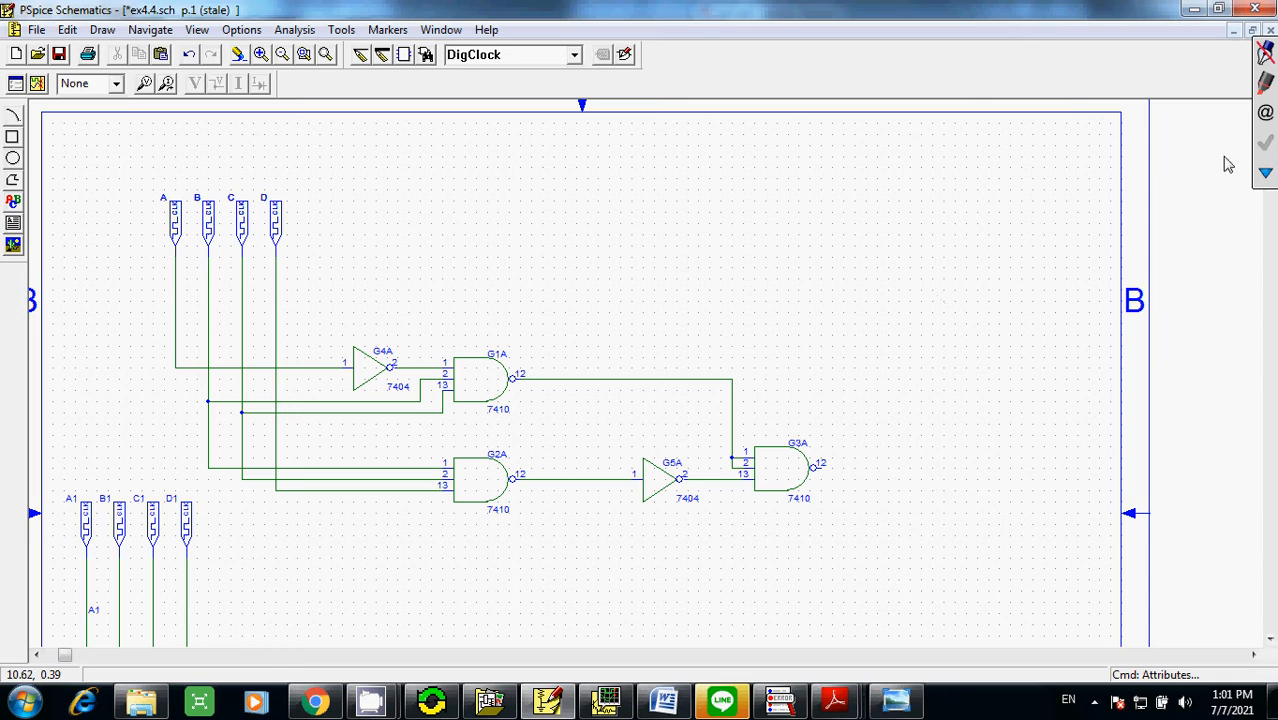
- Circle NAND gates G1A and G2A in red with the screen annotation pen, and leave annotation mode
left_click(1265, 83)
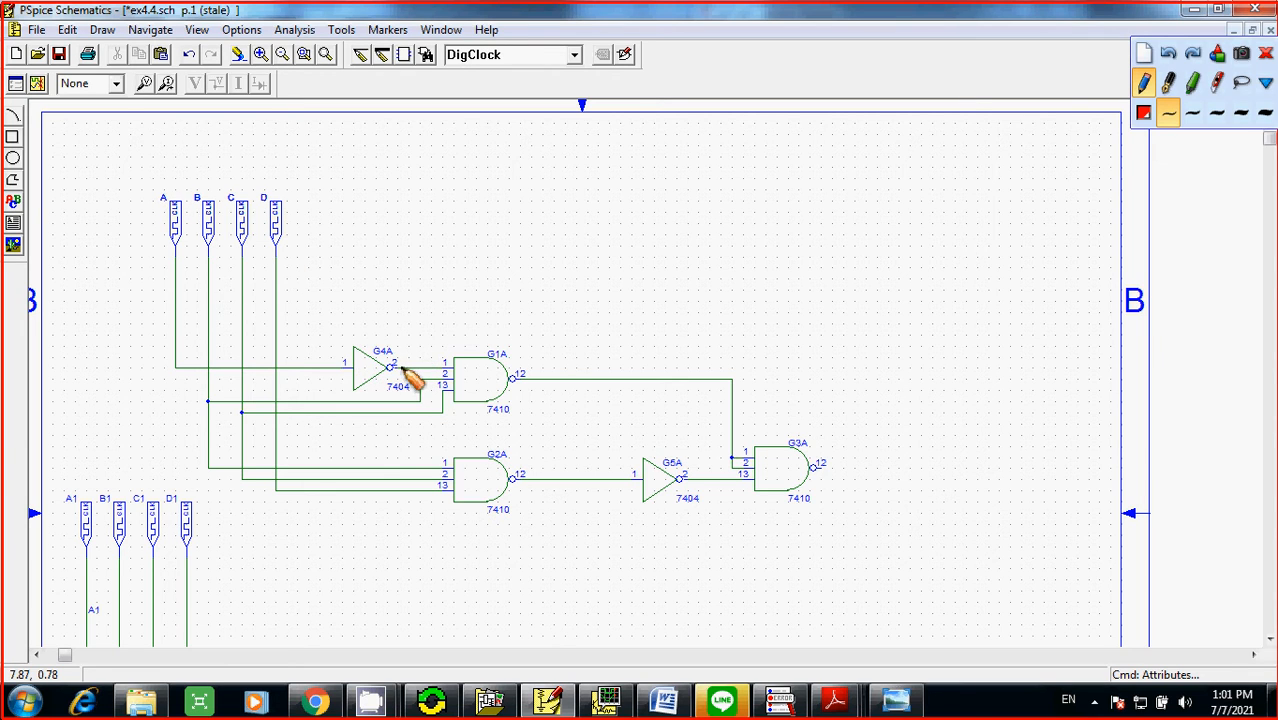
mouse_move(433, 344)
left_mouse_down()
mouse_move(470, 318)
mouse_move(441, 322)
left_mouse_up()
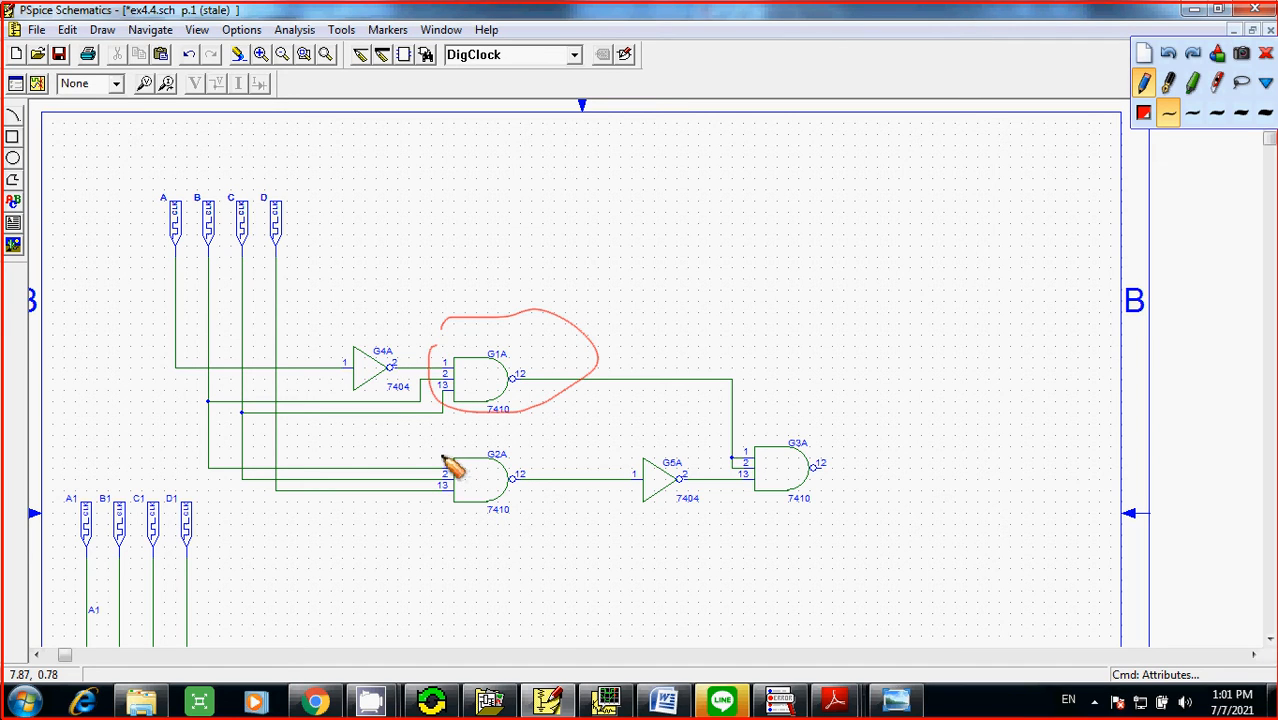
mouse_move(440, 454)
left_mouse_down()
mouse_move(527, 486)
mouse_move(505, 456)
left_mouse_up()
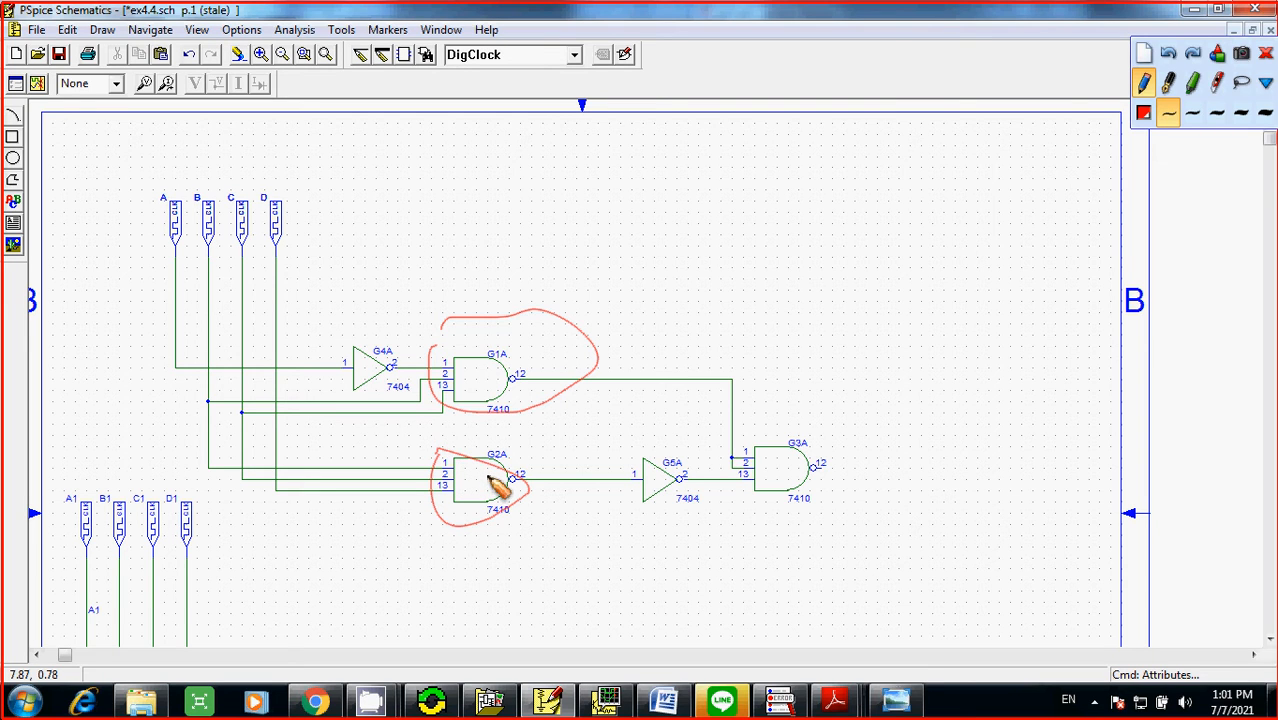
left_click(1265, 54)
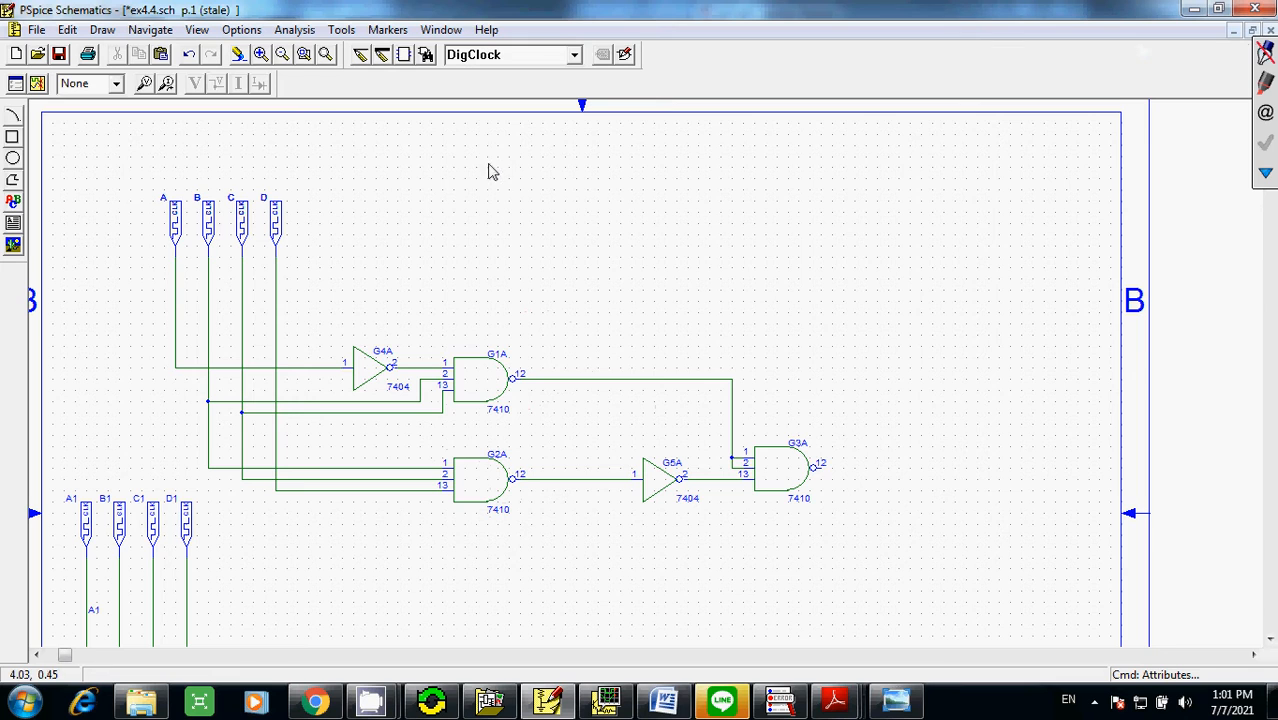
- Review the print step and final time of the Transient analysis, and close the analysis setup
left_click(293, 30)
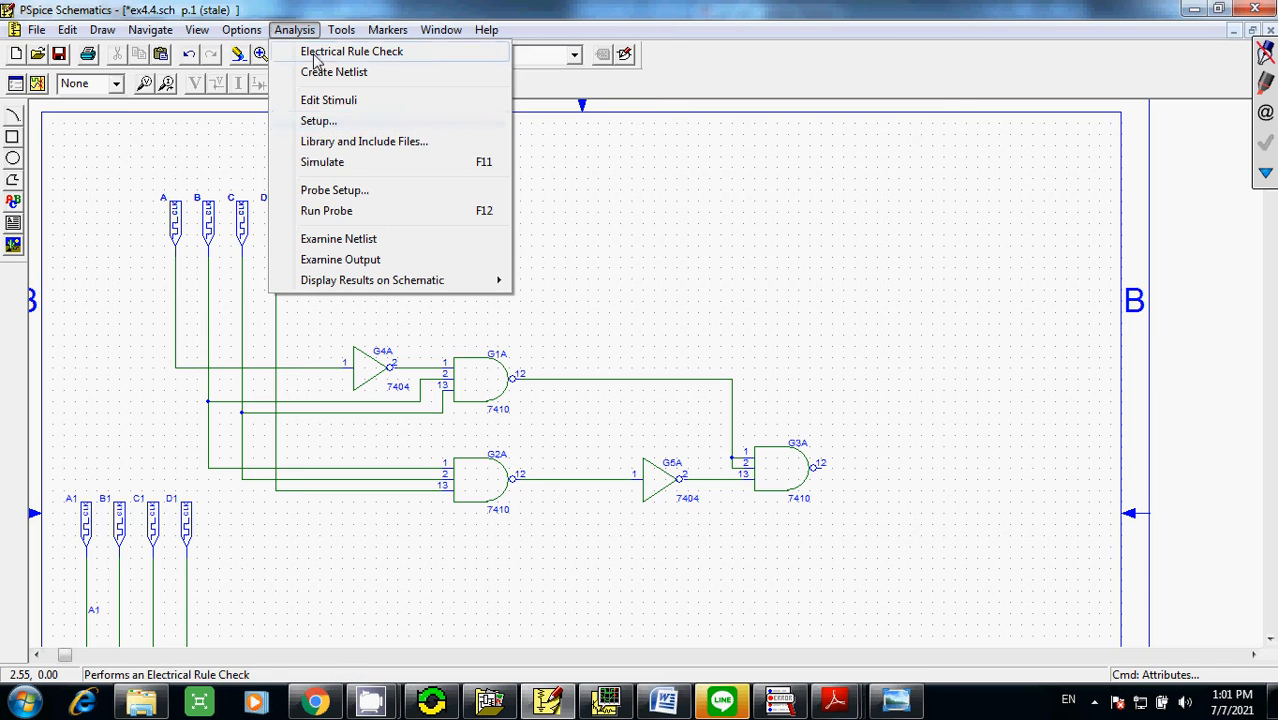
left_click(324, 124)
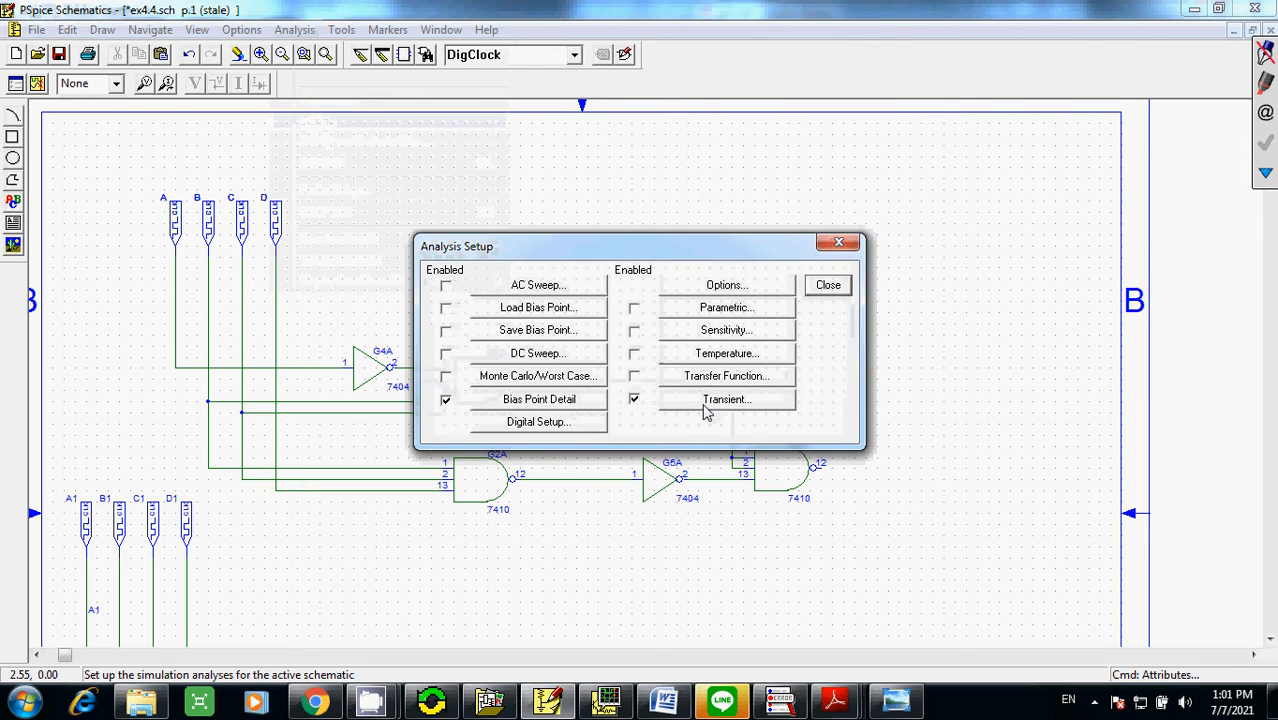
left_click(705, 406)
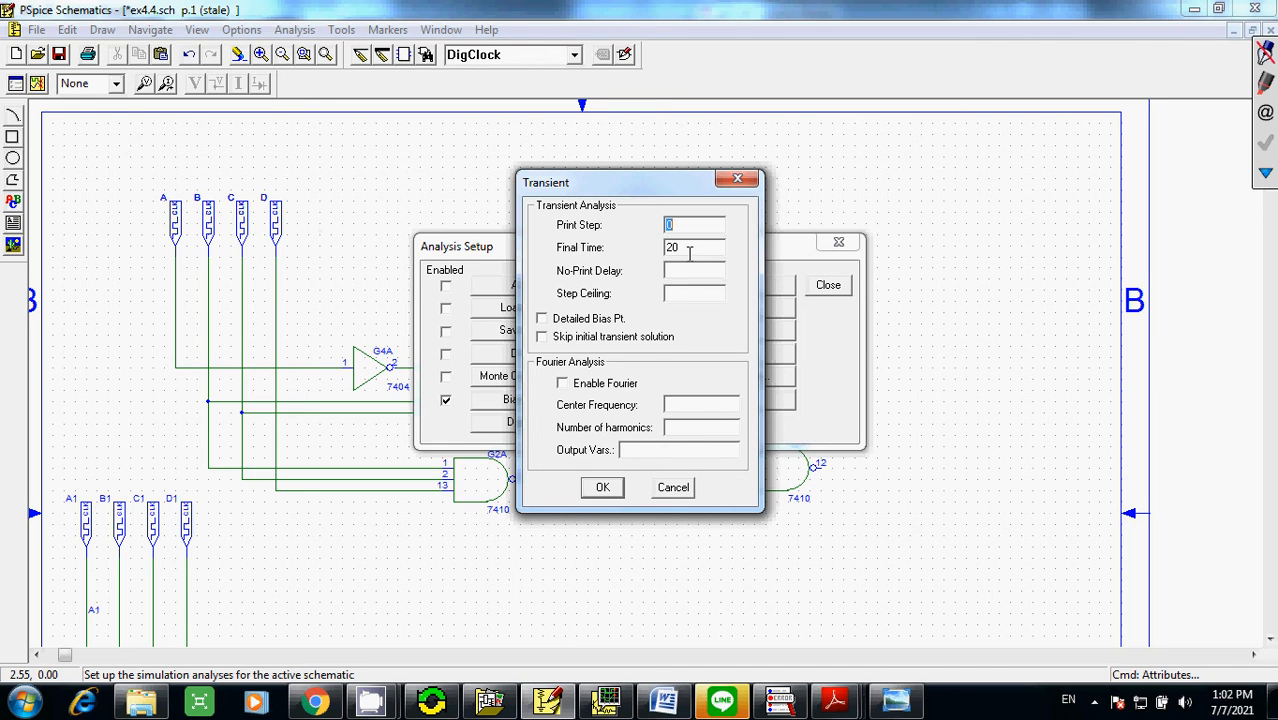
left_click(603, 488)
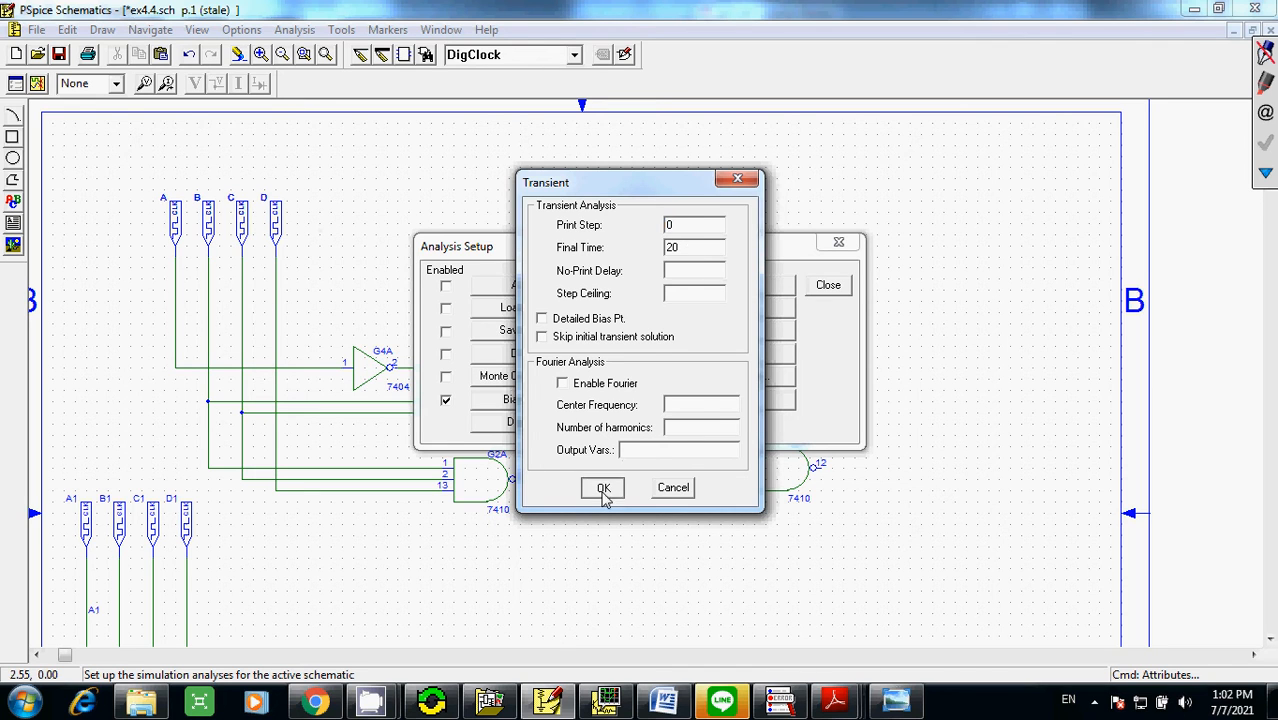
left_click(822, 288)
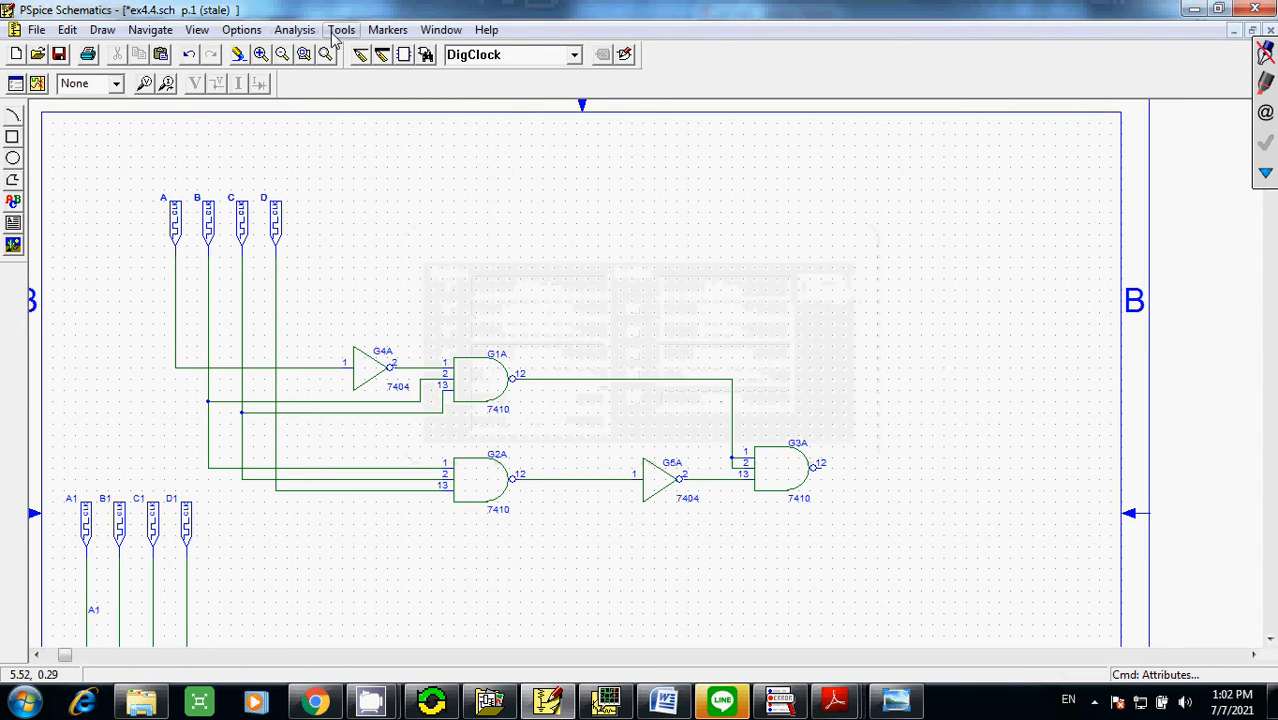
- Simulate the ex4.4 schematic and switch to its waveform window in OrCAD PSpice A/D
left_click(297, 33)
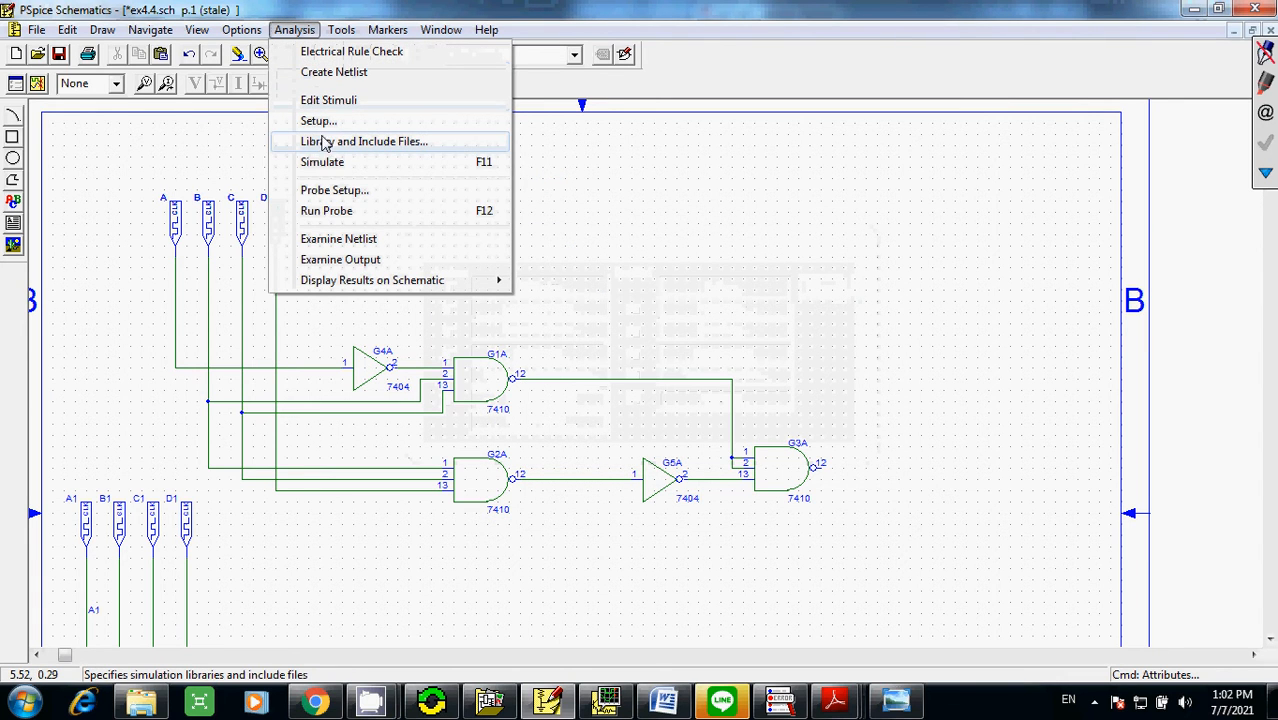
left_click(323, 163)
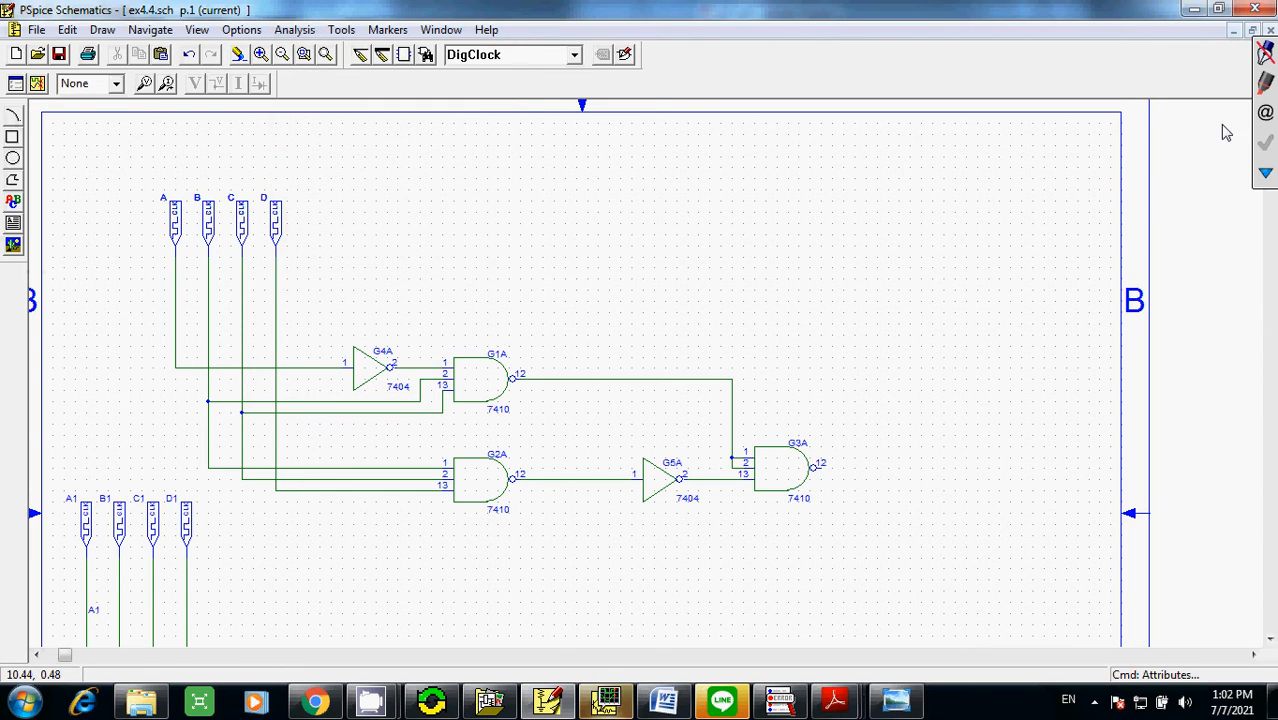
left_click(1263, 82)
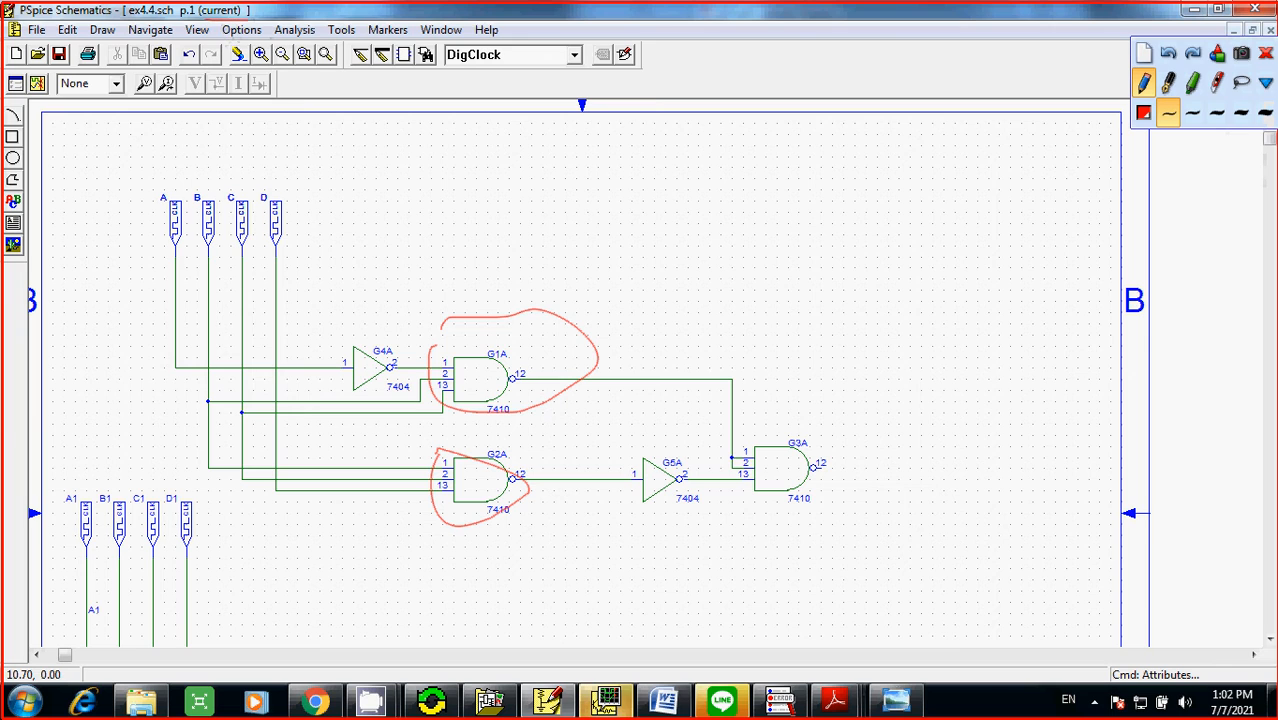
left_click(1265, 53)
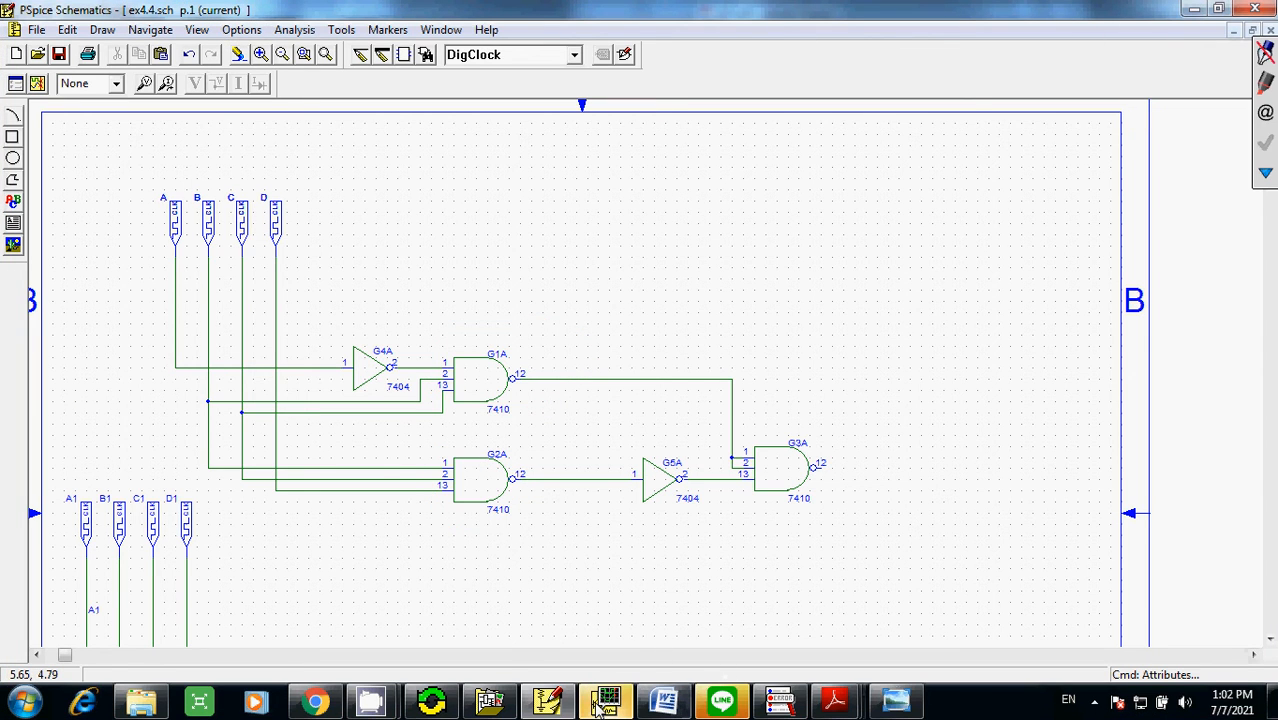
mouse_move(595, 708)
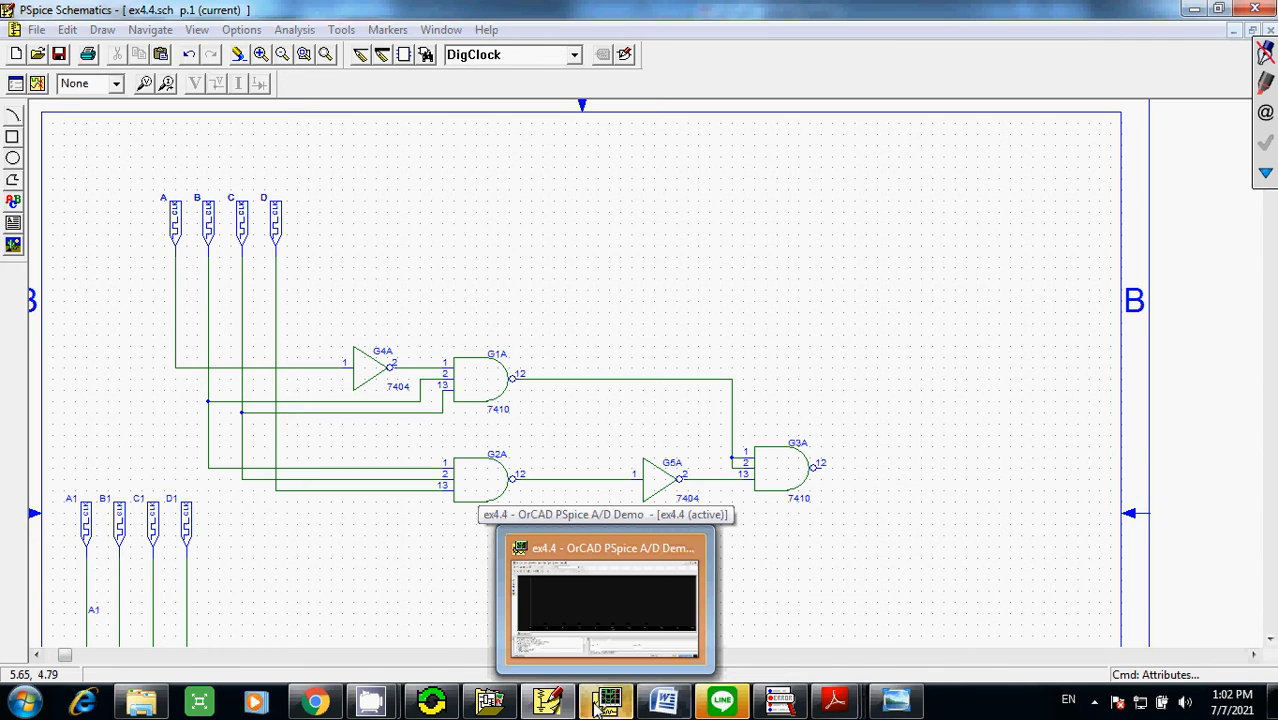
left_click(597, 706)
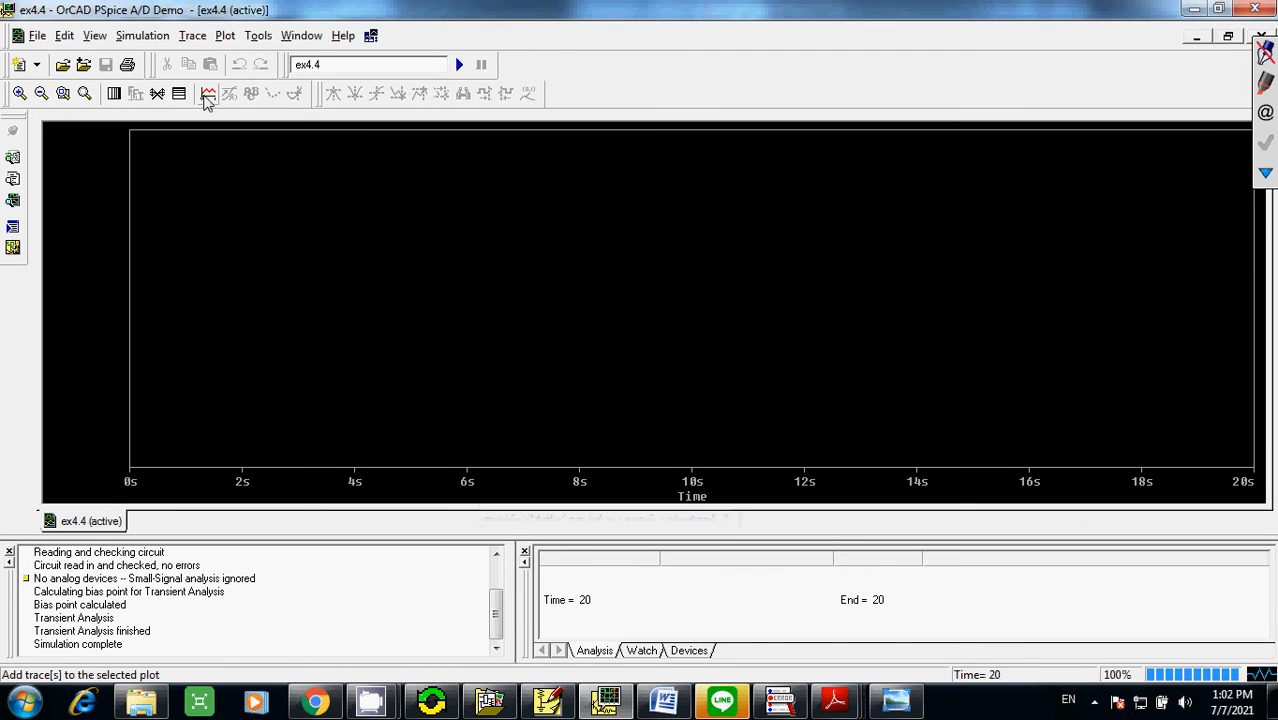
- Add the trace A:1 to the empty waveform plot
left_click(207, 95)
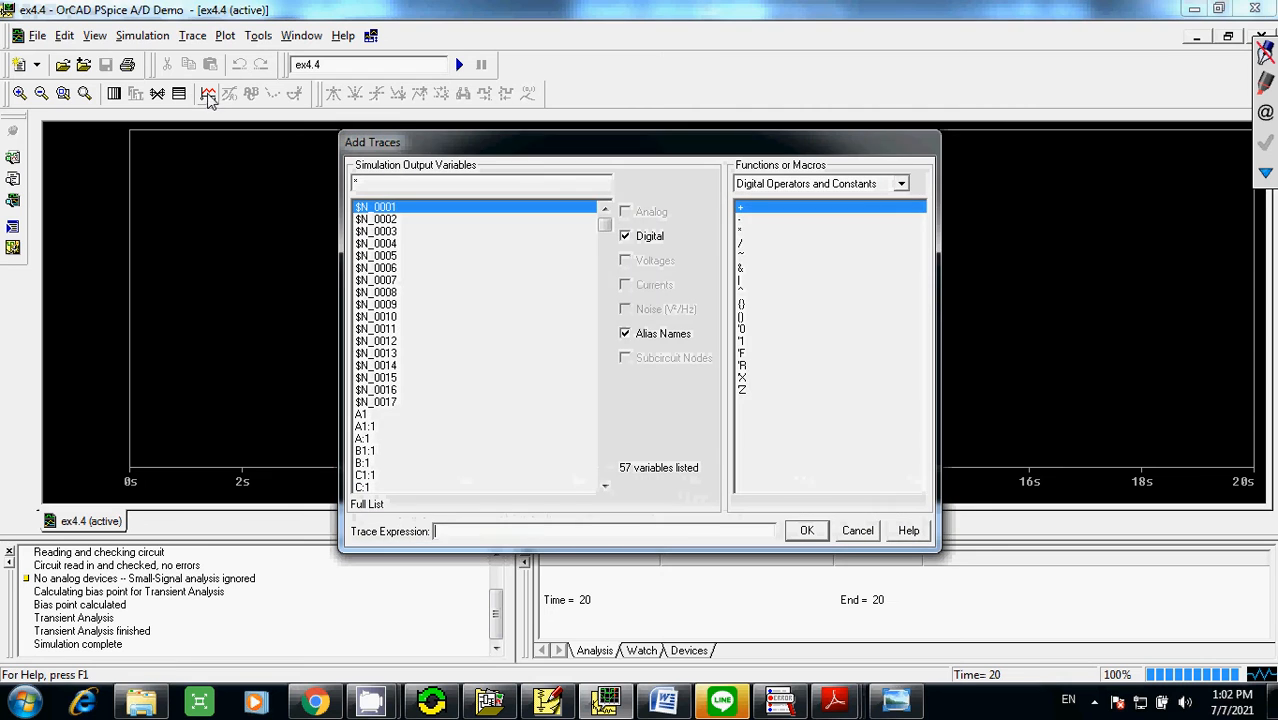
left_click(546, 703)
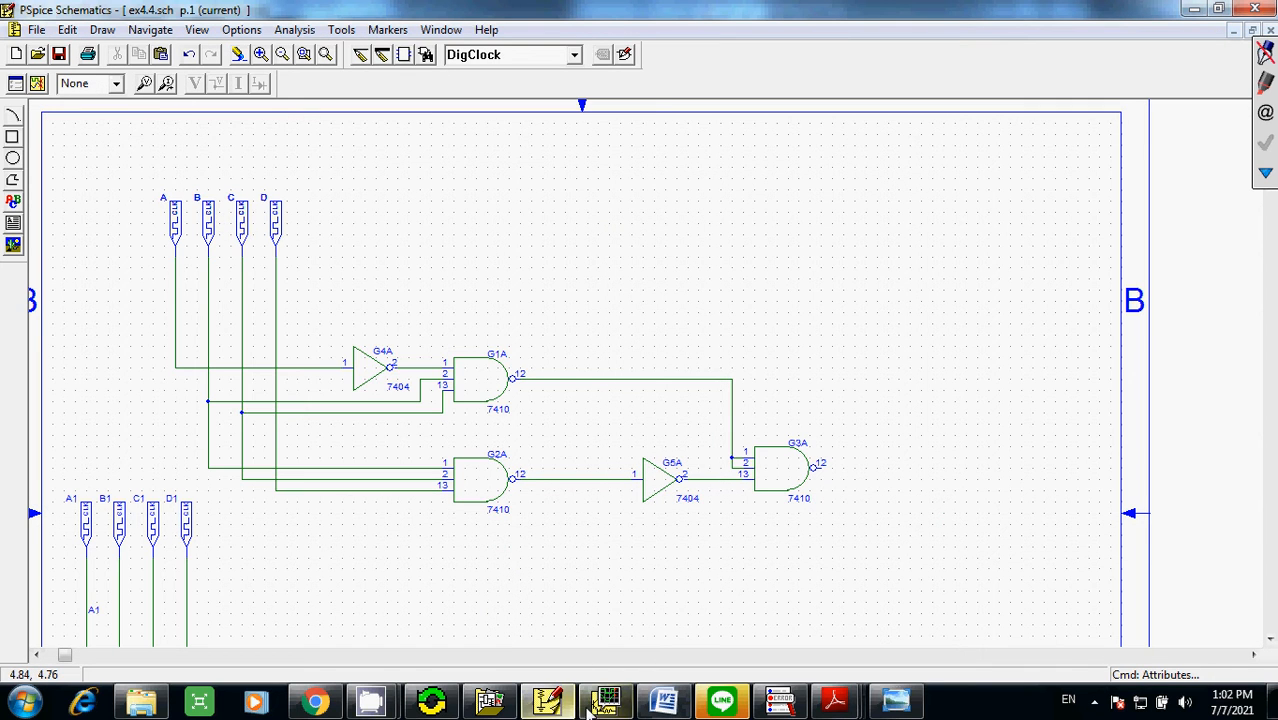
mouse_move(598, 706)
left_click(620, 664)
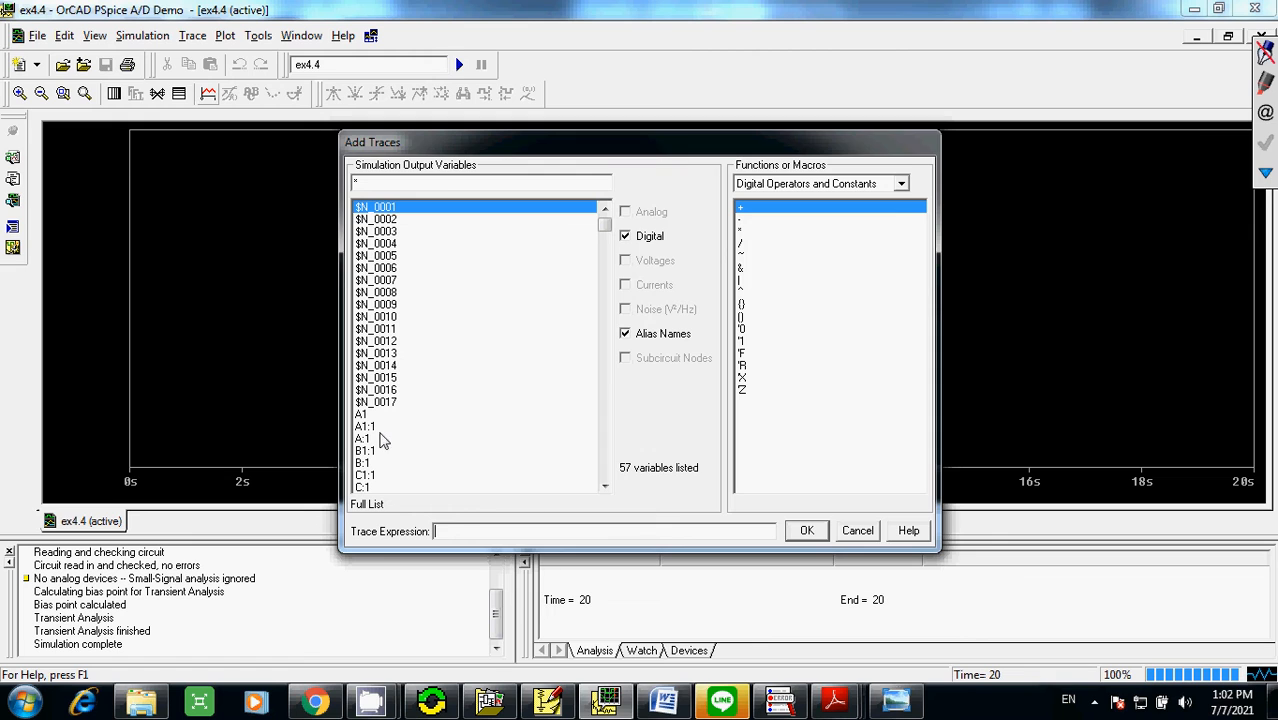
mouse_move(567, 705)
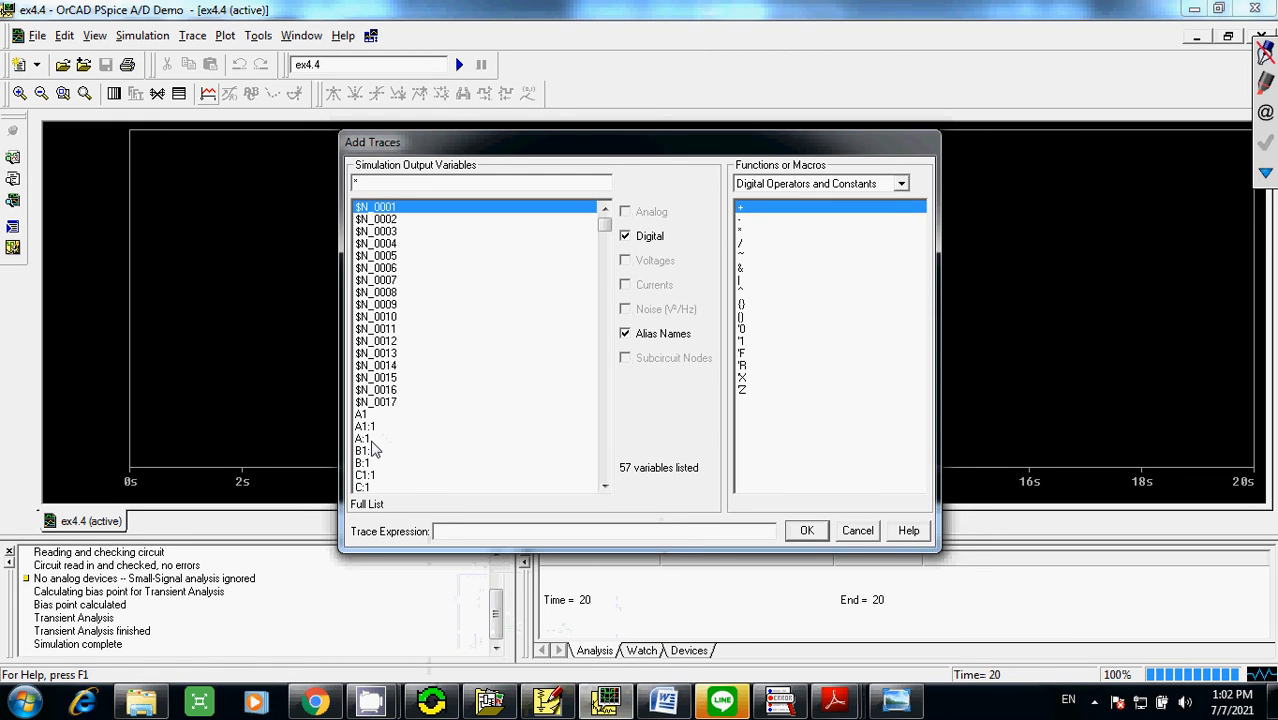
left_click(368, 440)
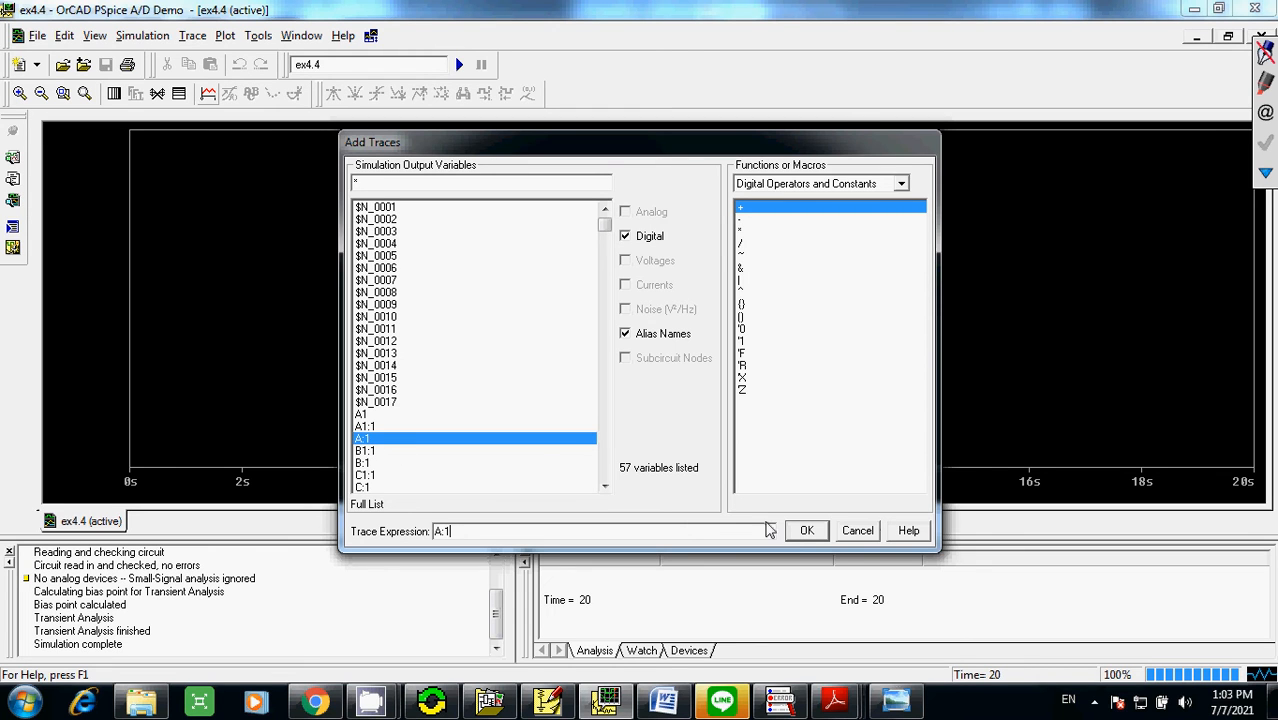
left_click(807, 530)
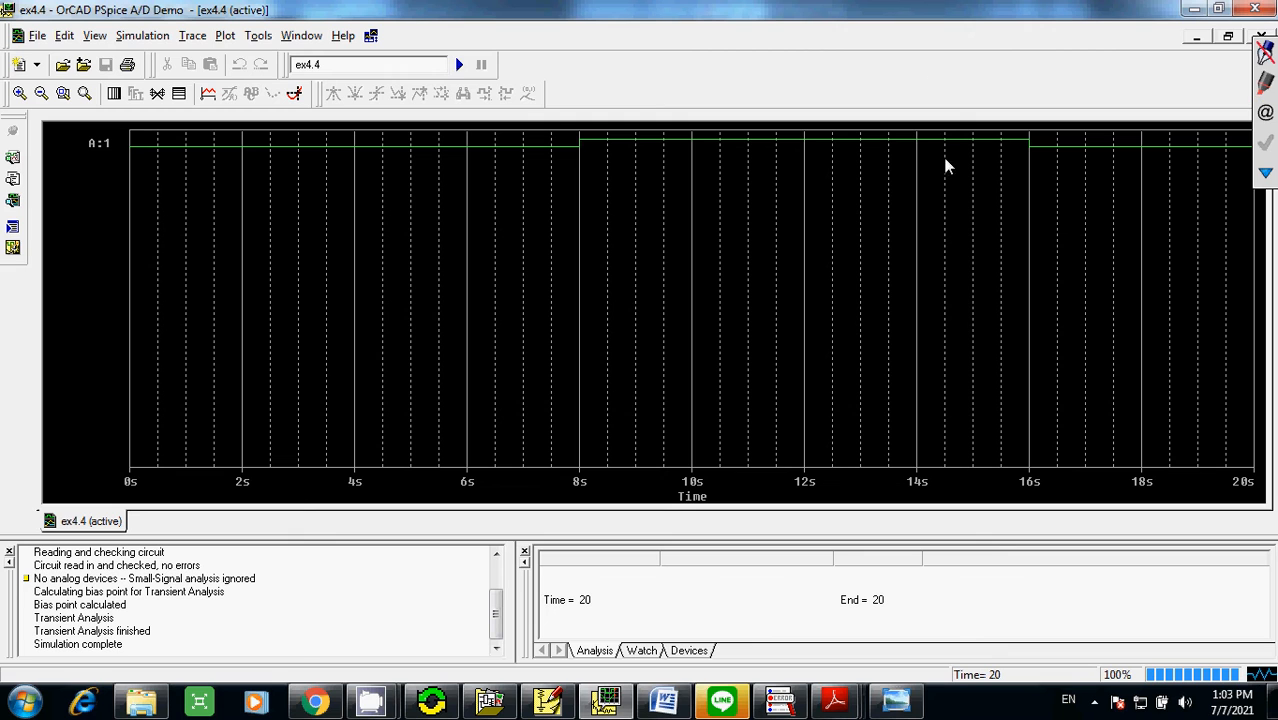
- Activate the screen annotation pen over the A:1 waveform and clear the old red circles
left_click(1265, 84)
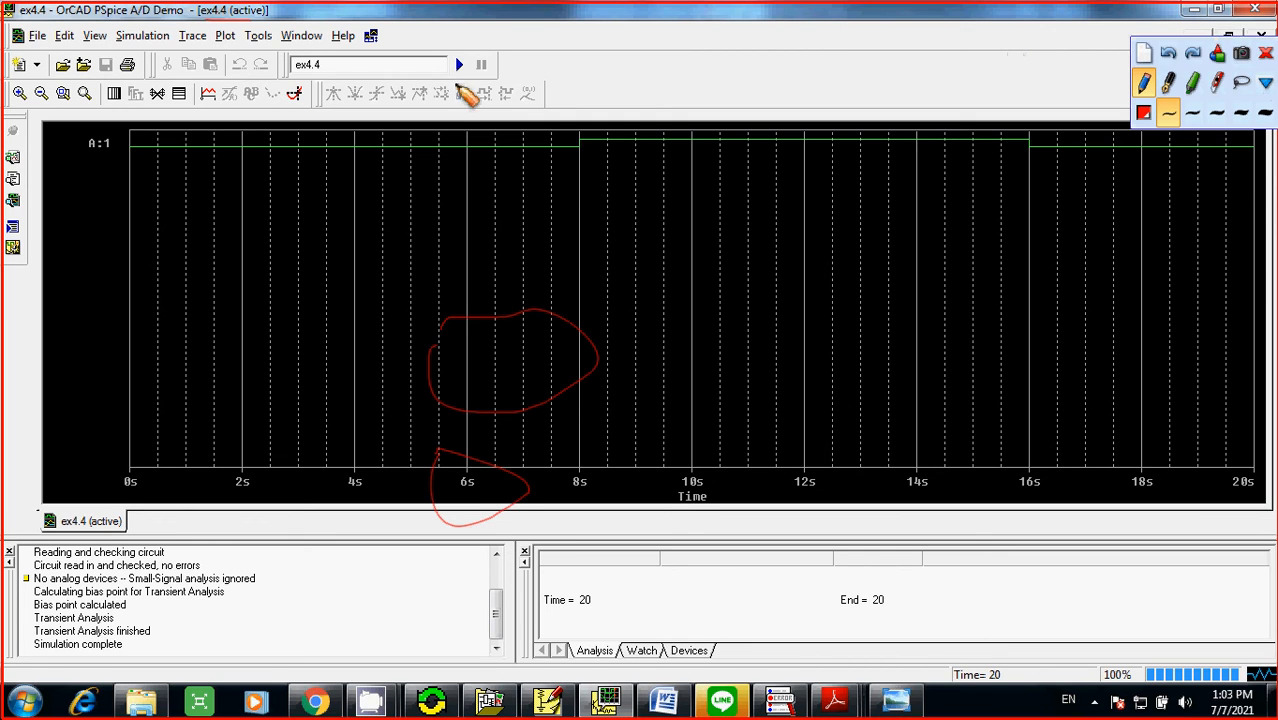
left_click(1143, 54)
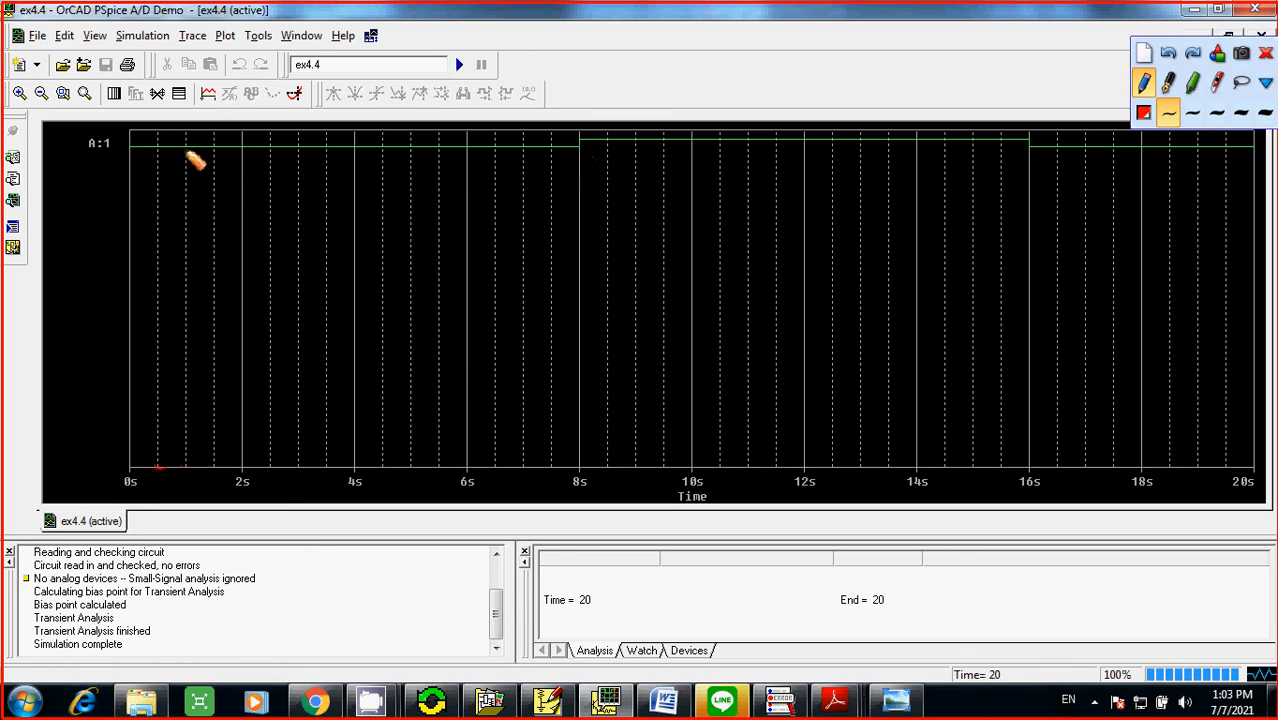
- Mark the time intervals along the low part of the A:1 waveform in red and end the screen annotation
left_click_drag(235, 144, 377, 151)
left_click_drag(407, 147, 412, 148)
left_click_drag(457, 146, 544, 153)
left_click(1265, 57)
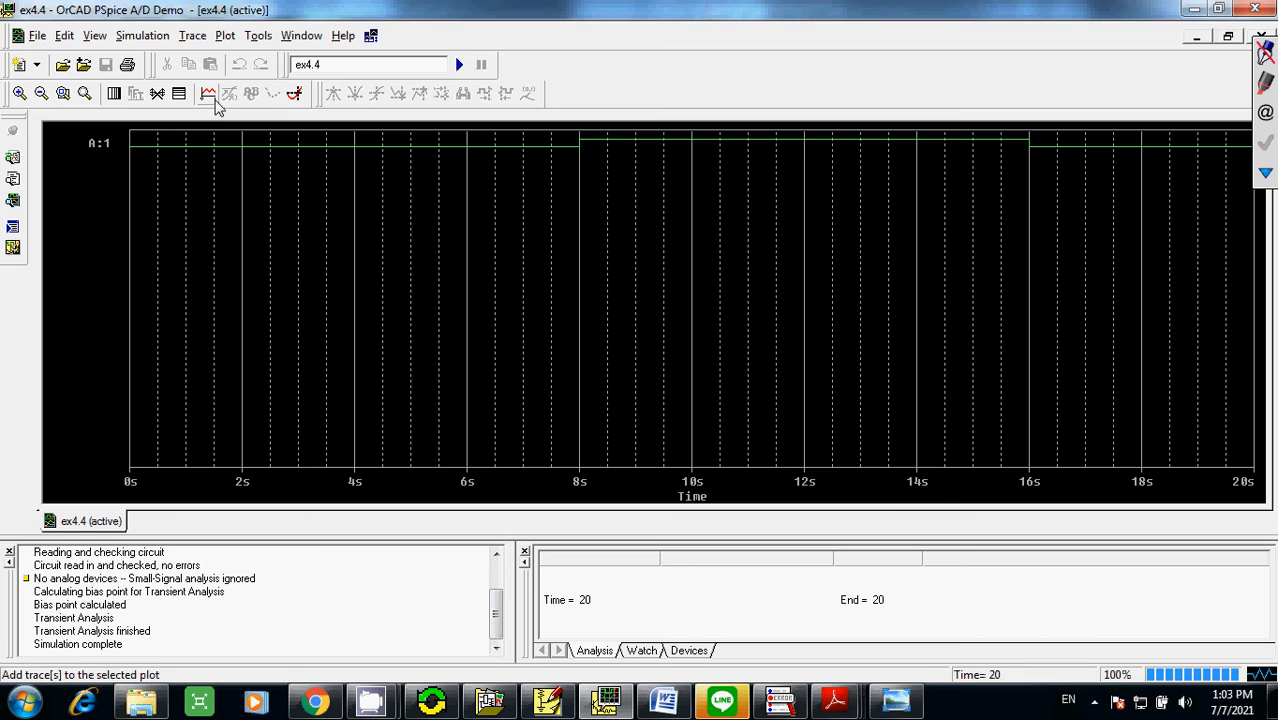
- Add the input traces B1:1 and C1:1 to the plot below A:1
left_click(210, 94)
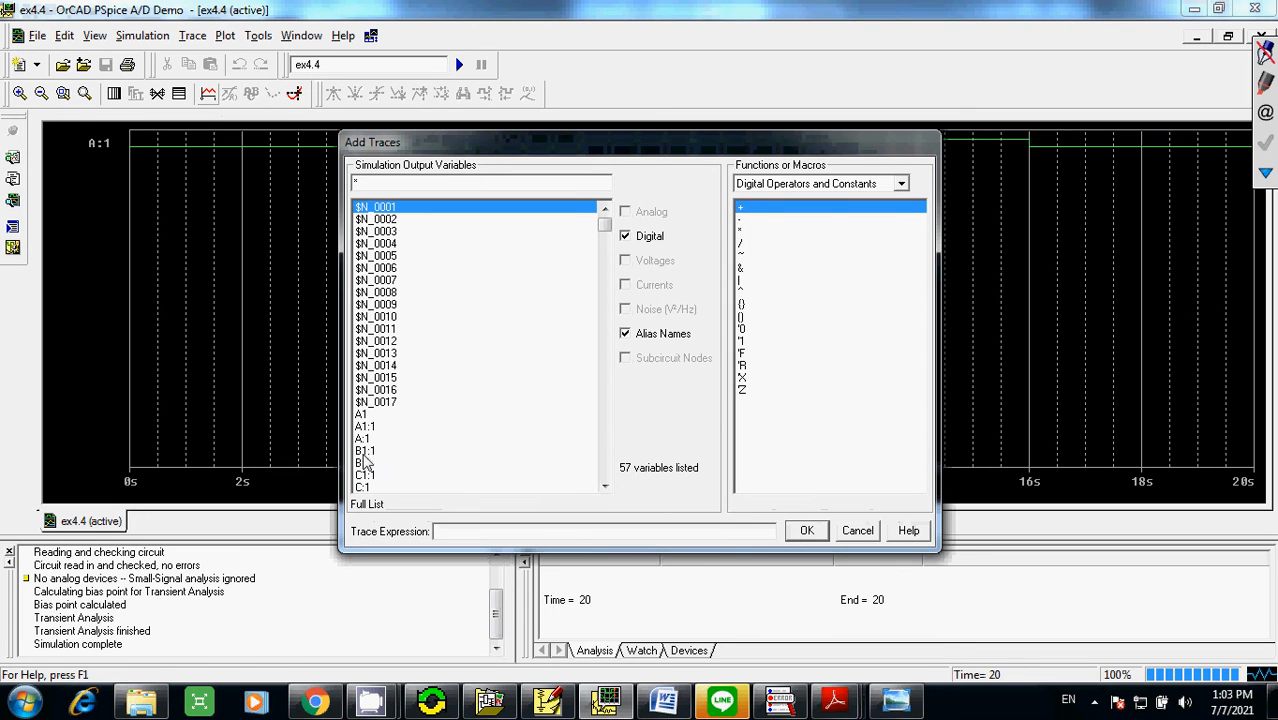
left_click(366, 451)
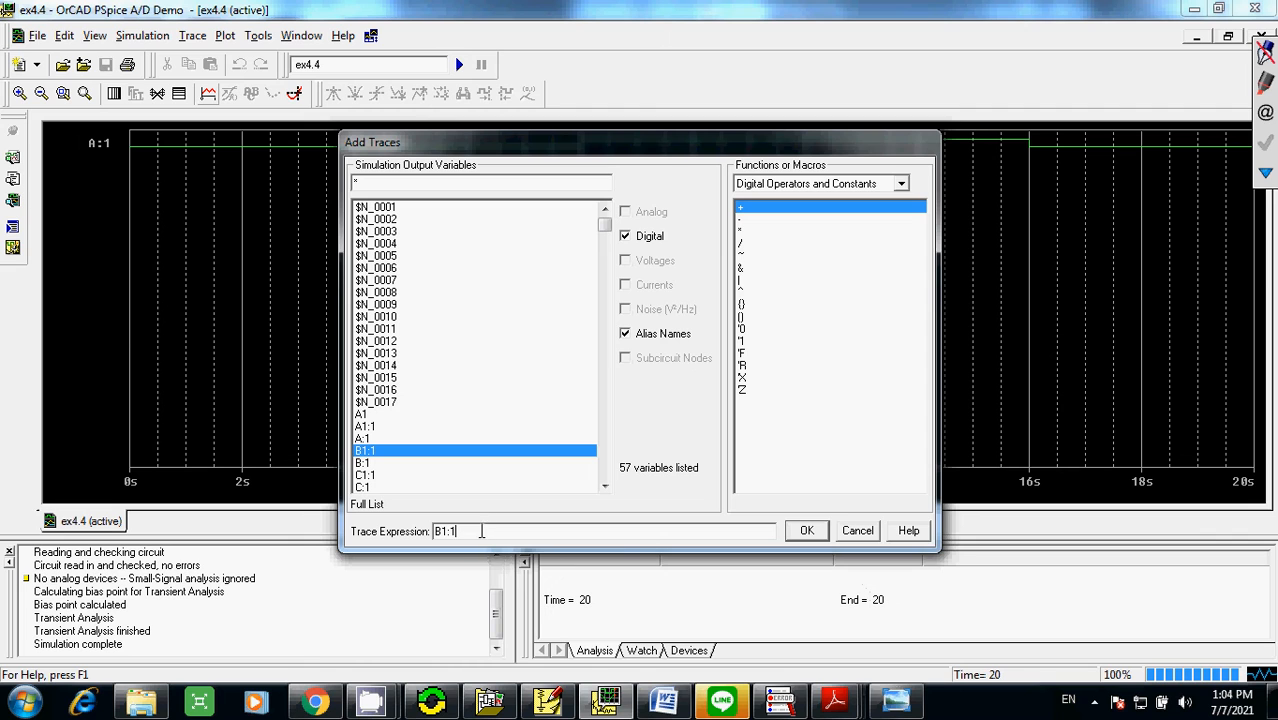
left_click(818, 532)
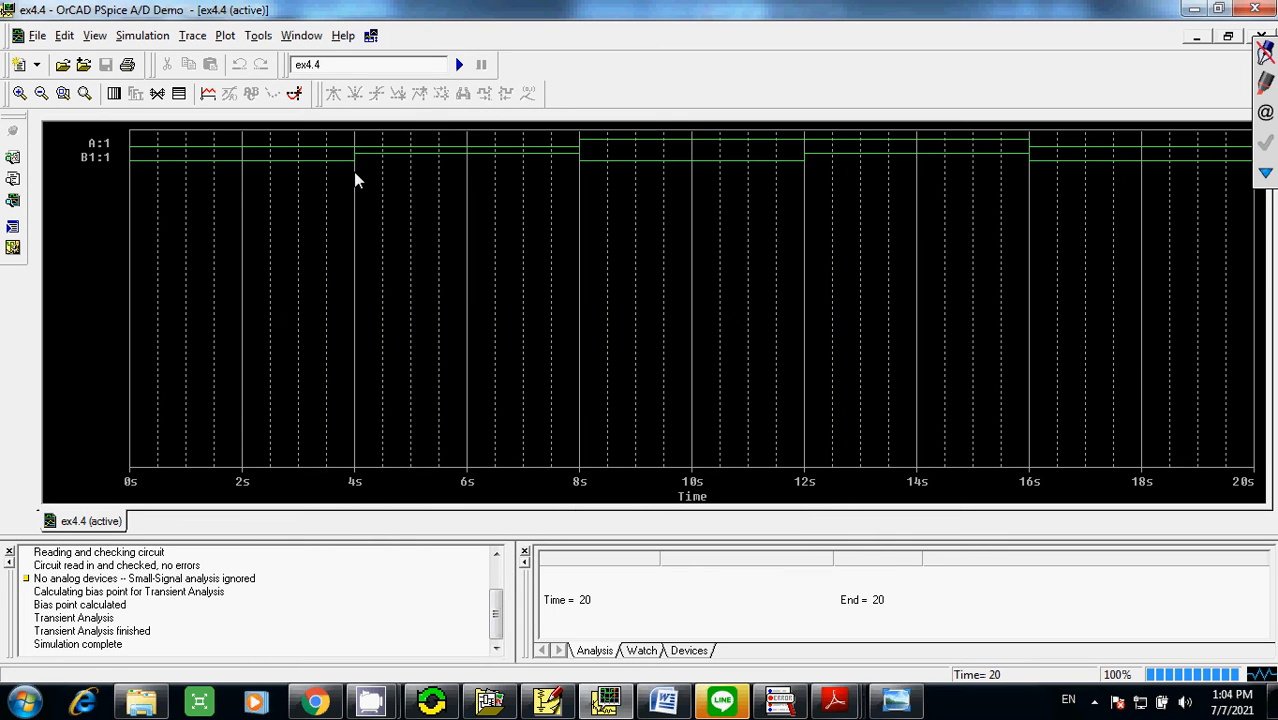
left_click(208, 93)
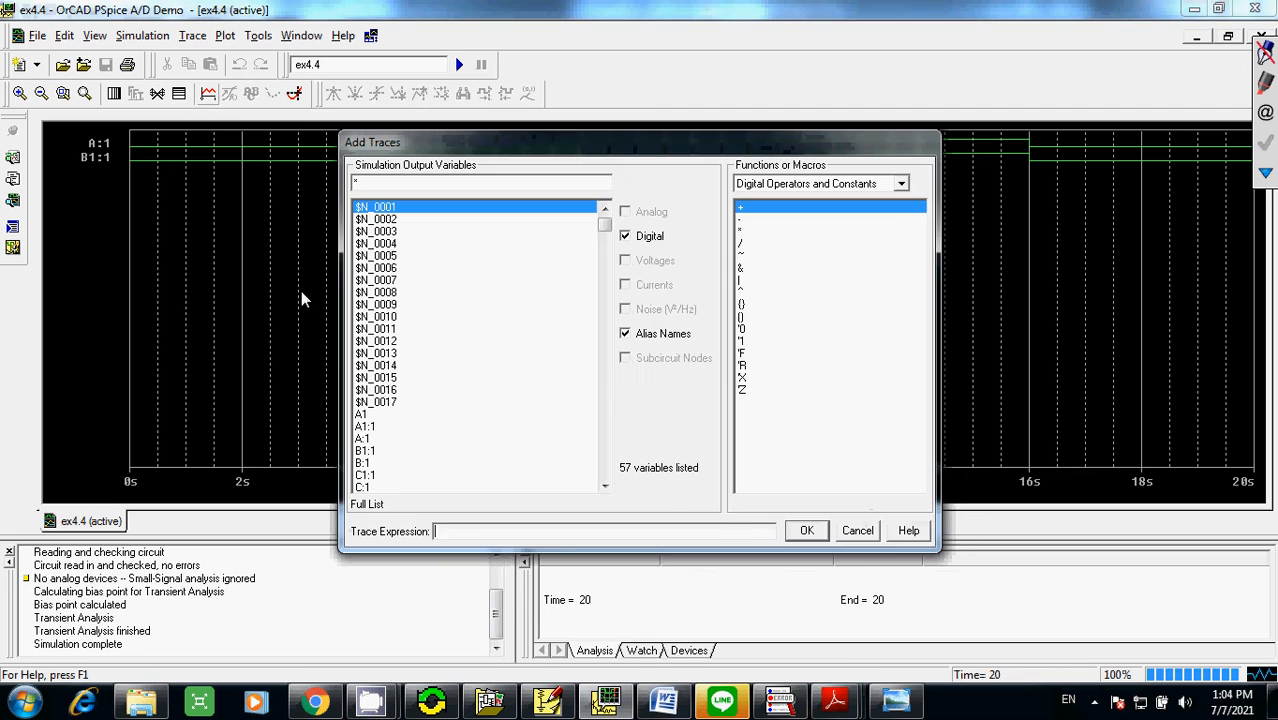
left_click(377, 478)
left_click(806, 531)
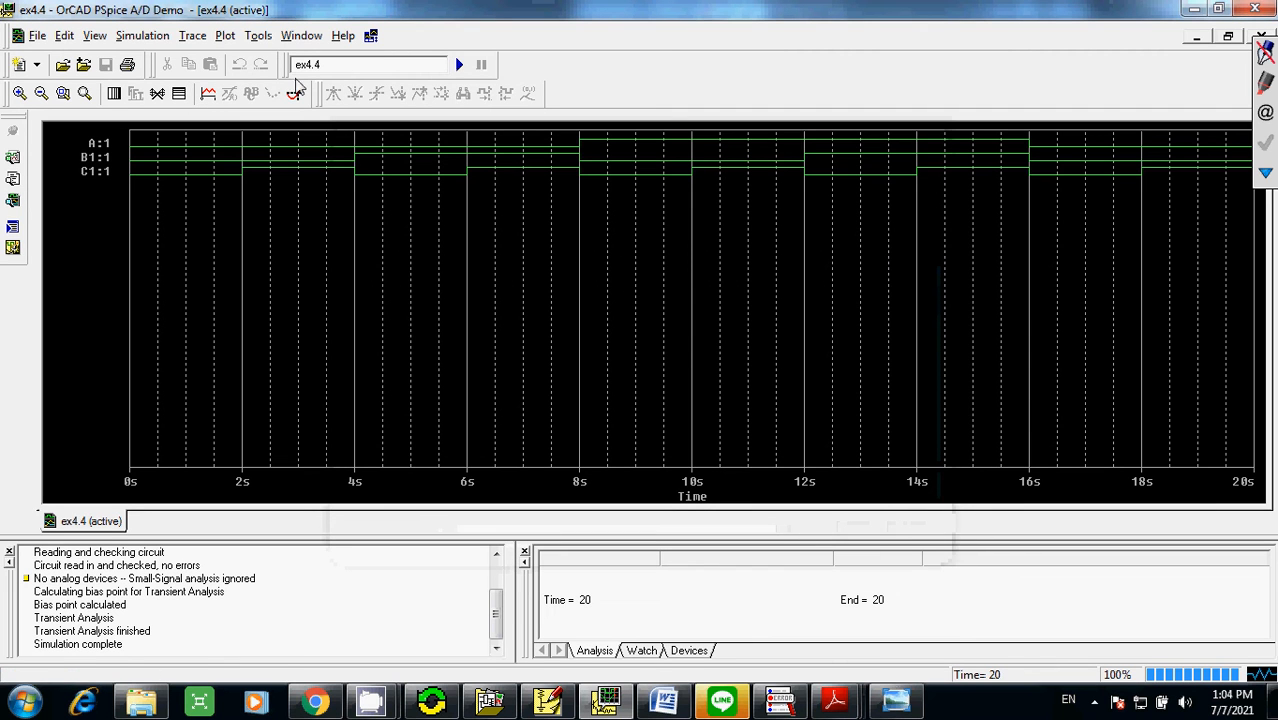
- Add the fourth input trace, D1:1, to the waveform plot
left_click(206, 93)
left_click(605, 460)
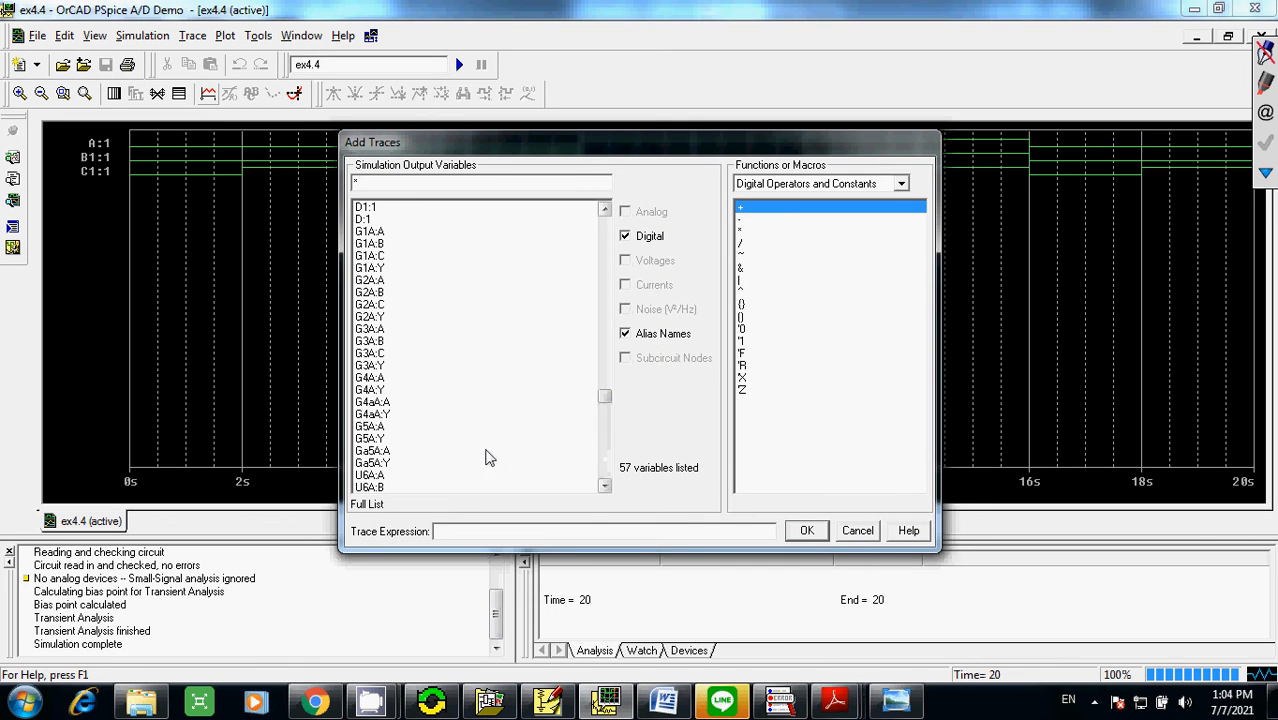
left_click(364, 208)
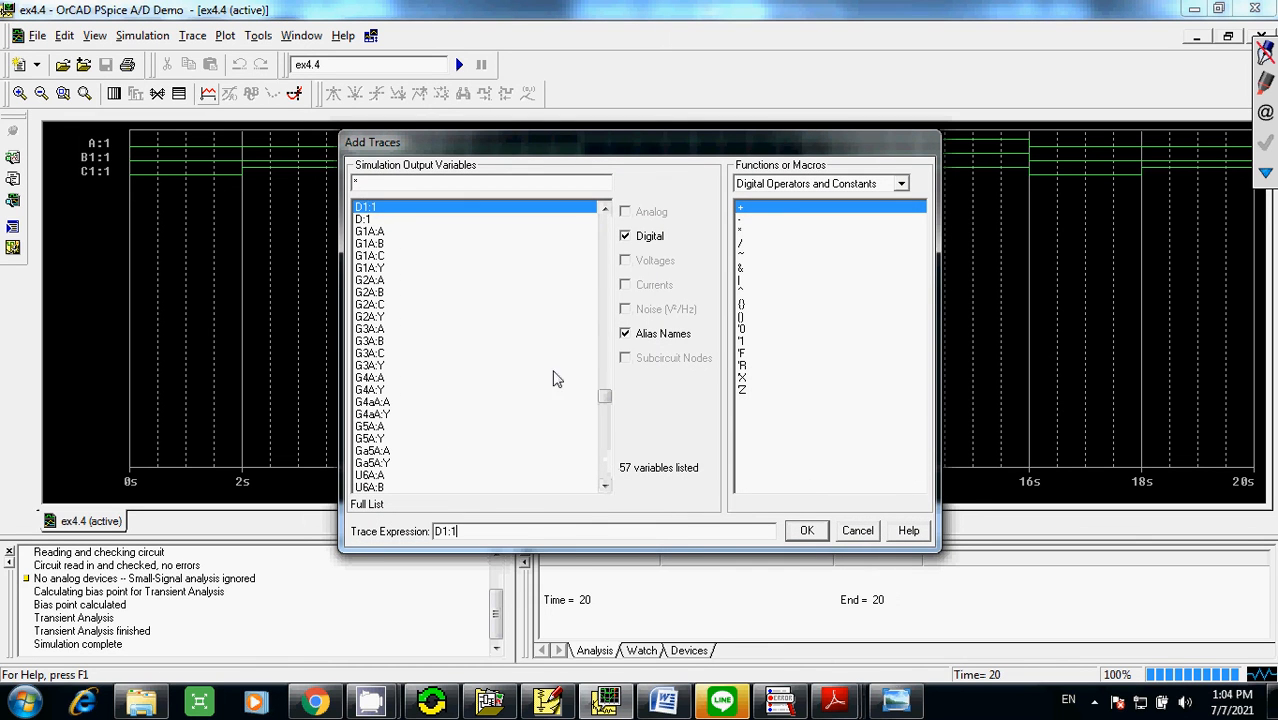
left_click(806, 530)
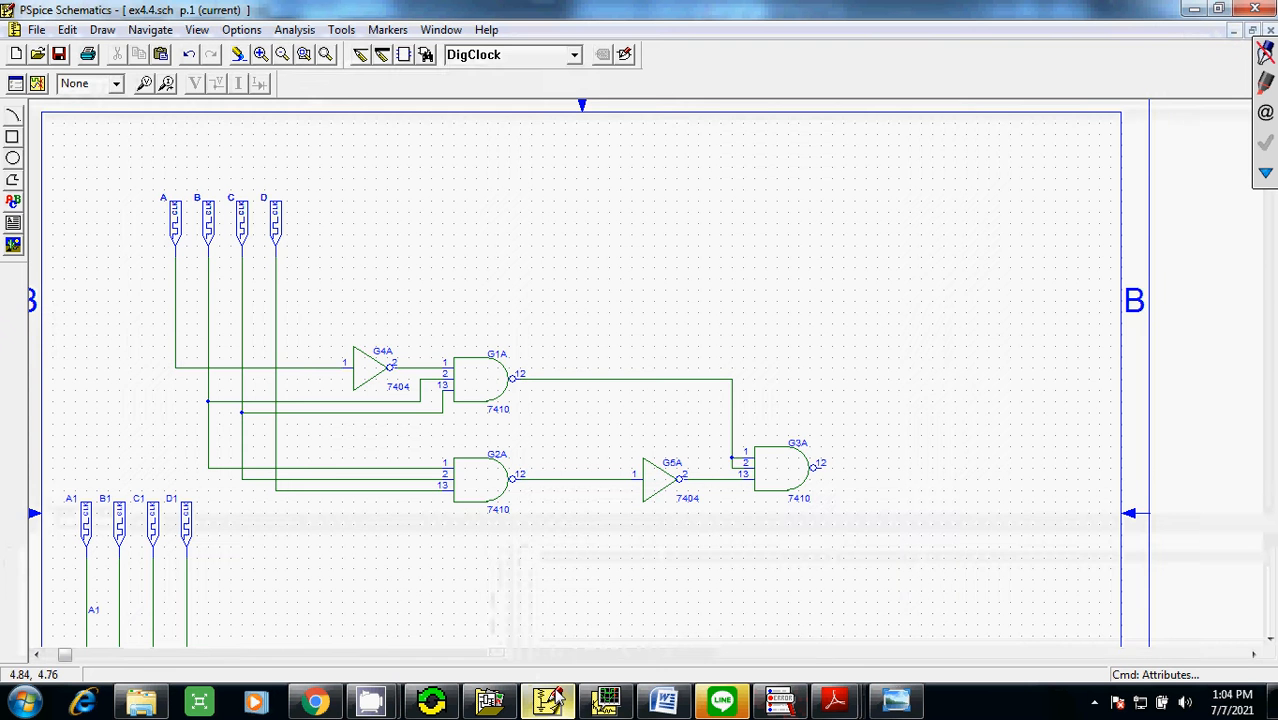
- Switch to the ex4.4 circuit in PSpice Schematics and clear the old red annotation marks over it
left_click(547, 700)
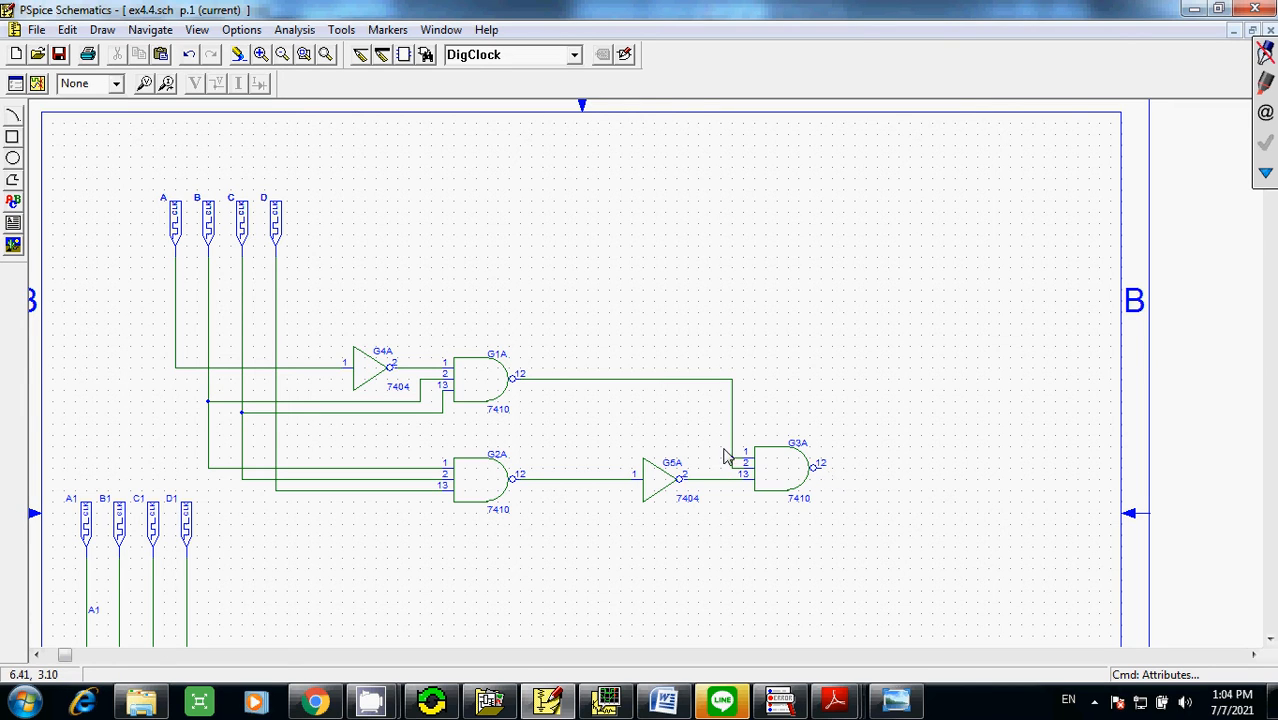
left_click(1268, 84)
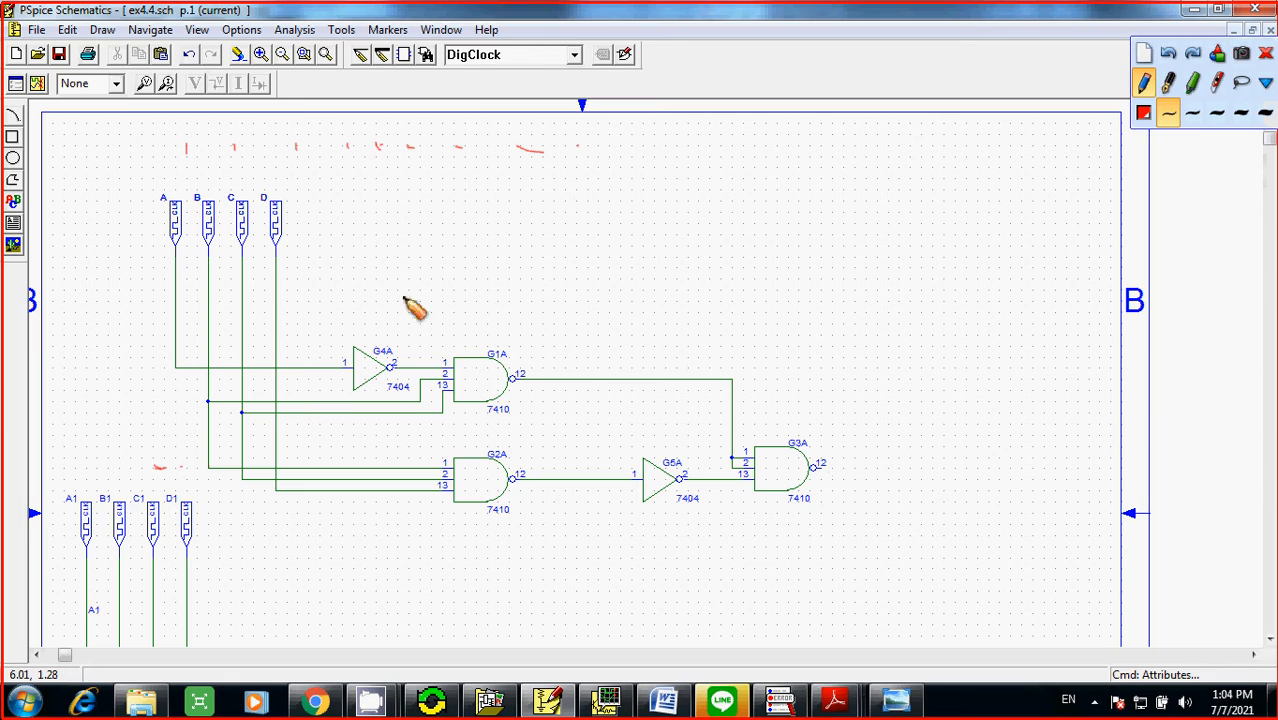
left_click(1148, 56)
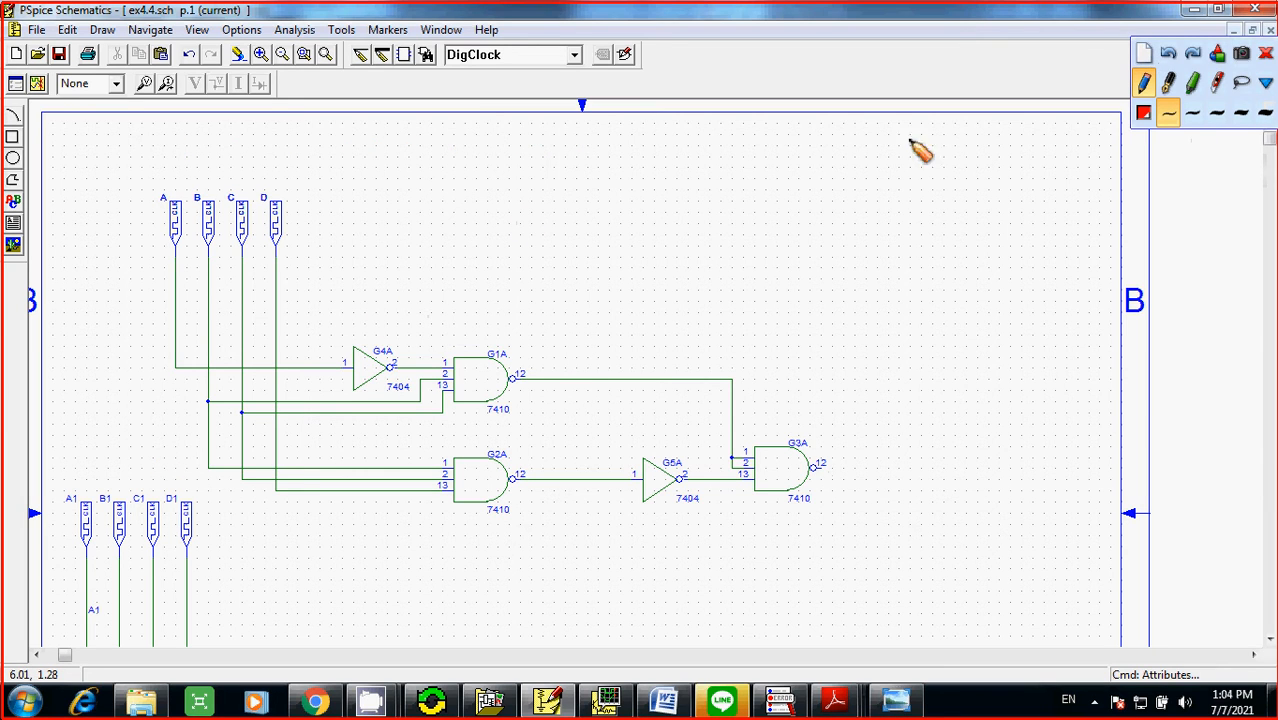
- Mark the input wires of gates G1A and G2A and the output of inverter G5A in red, and end the annotation
mouse_move(407, 367)
left_mouse_down()
mouse_move(428, 380)
mouse_move(433, 409)
left_mouse_up()
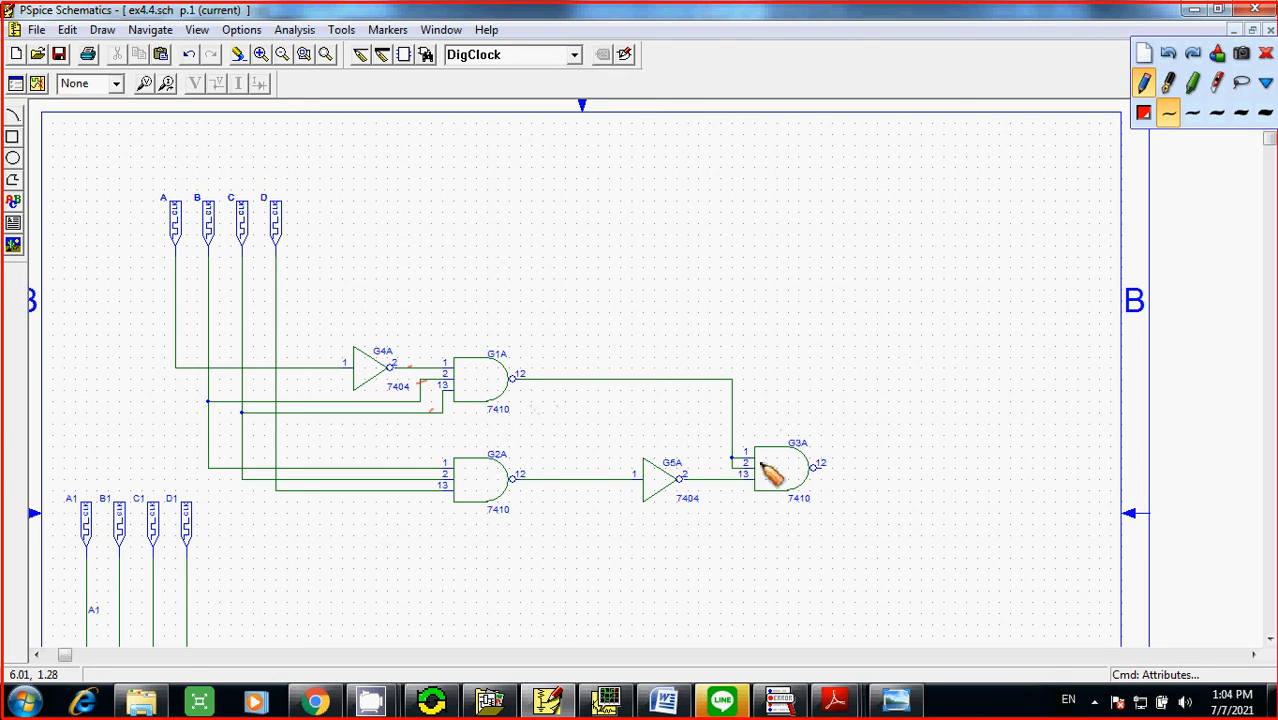
left_click_drag(377, 470, 414, 481)
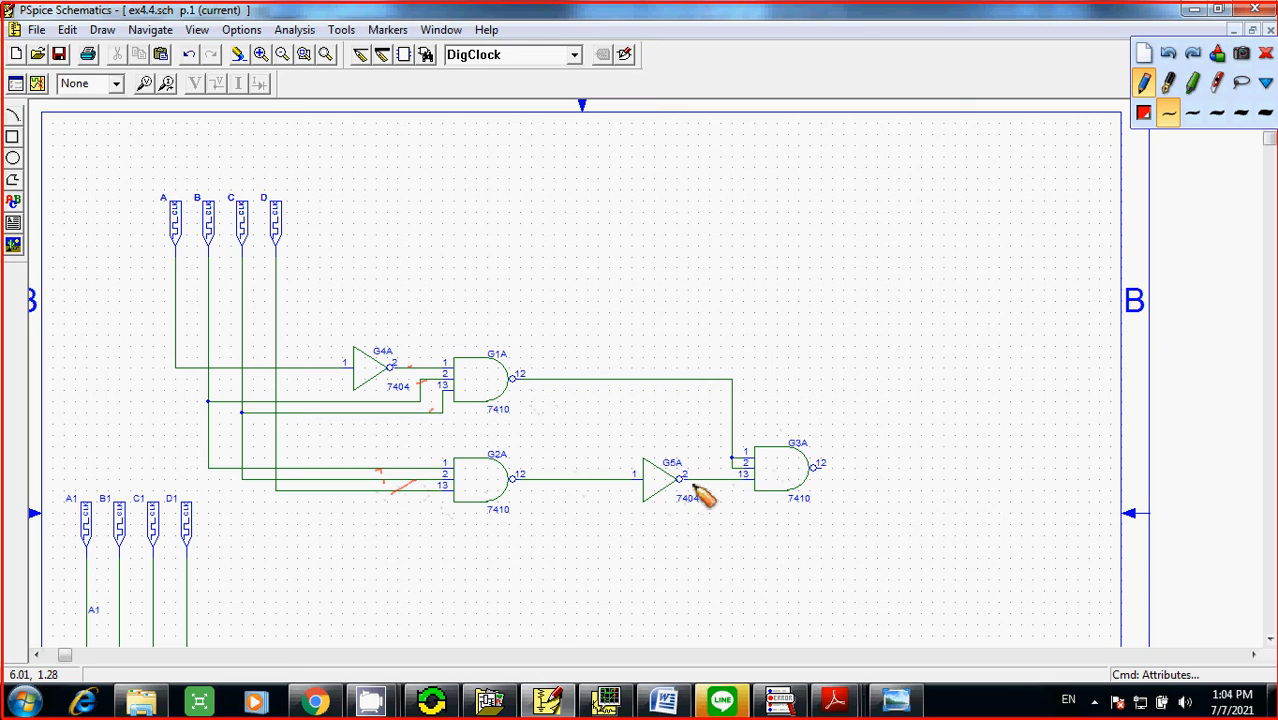
left_click_drag(694, 484, 712, 468)
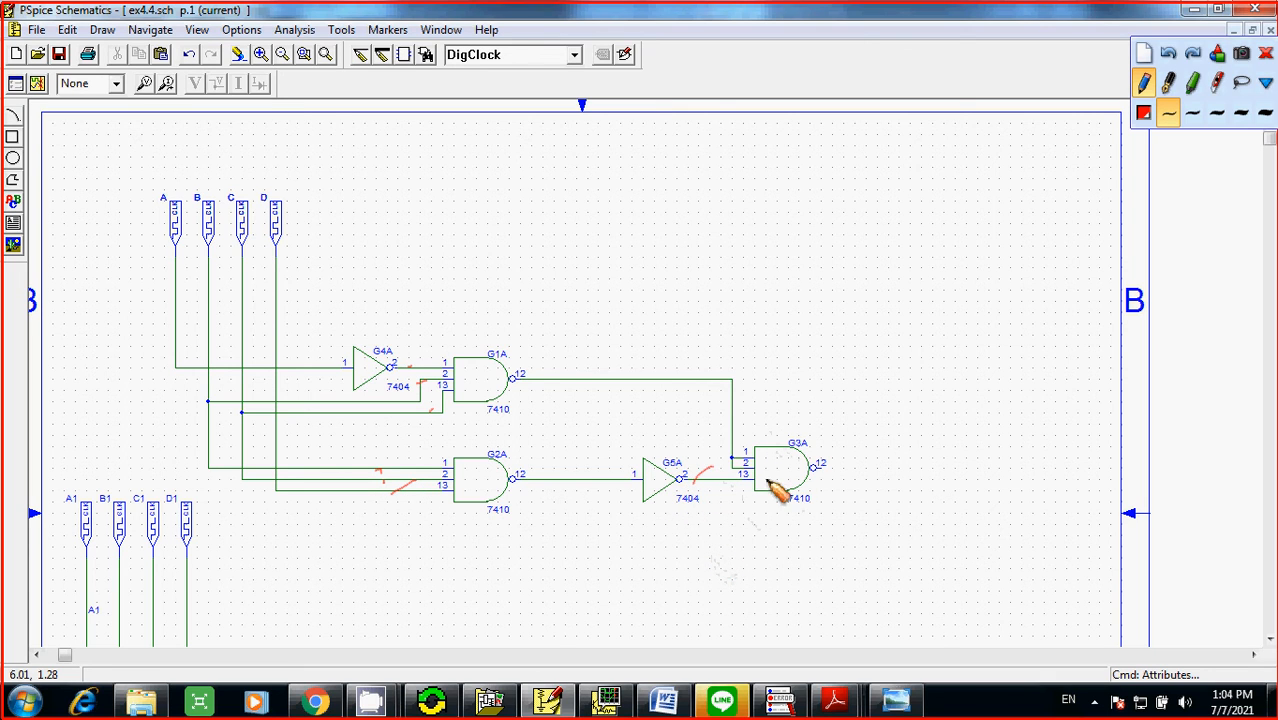
left_click(1266, 54)
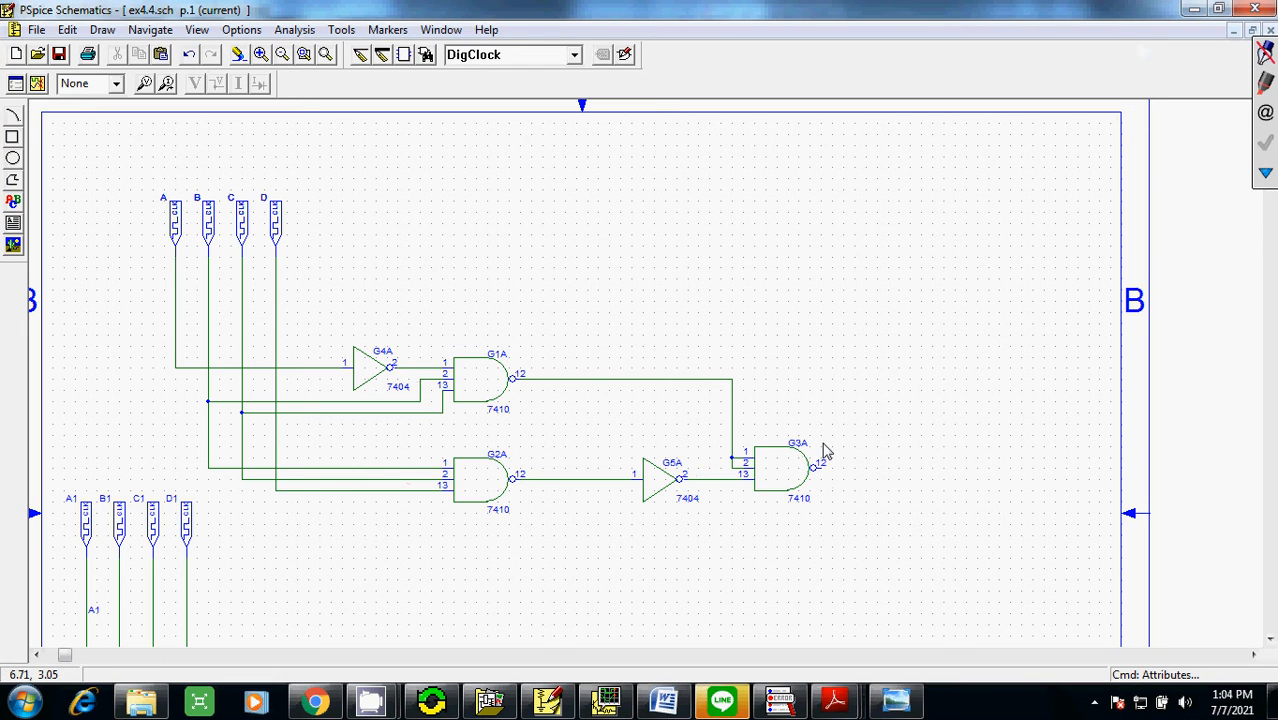
- Reopen the screen annotation, draw a short red line at output pin 12 of gate G3A, and close the annotation
left_click(1266, 84)
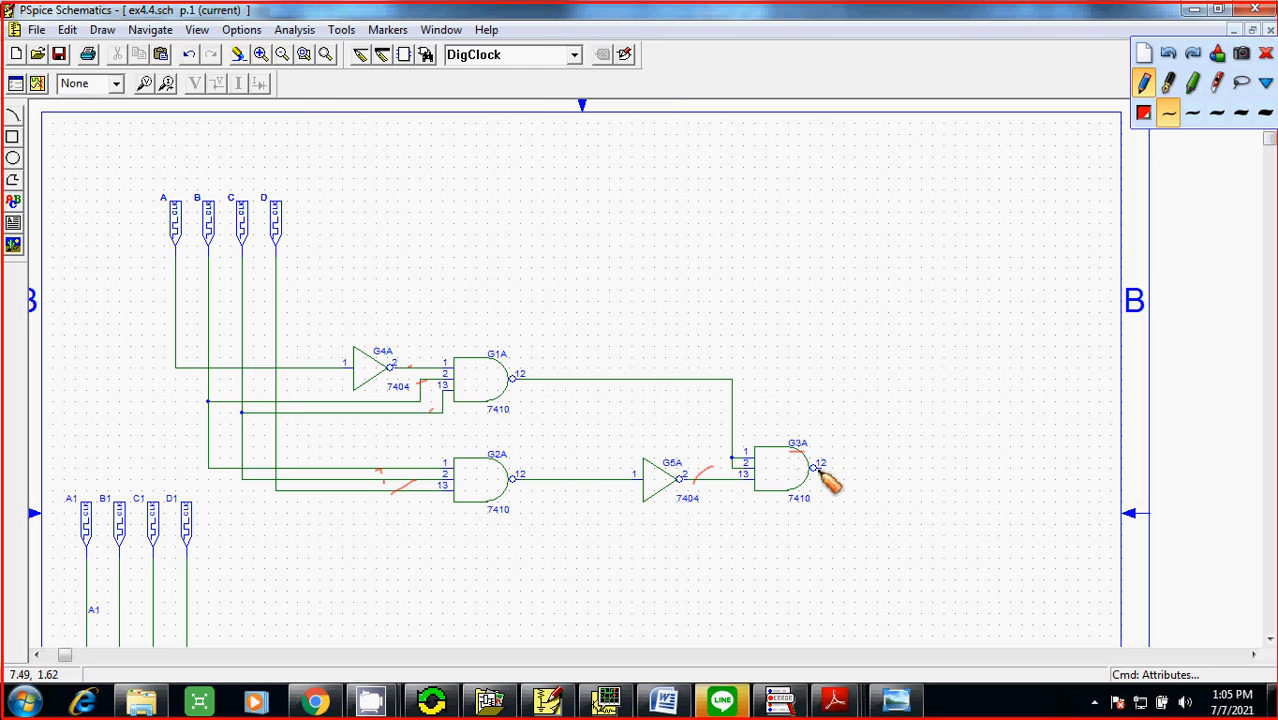
left_click_drag(820, 470, 842, 470)
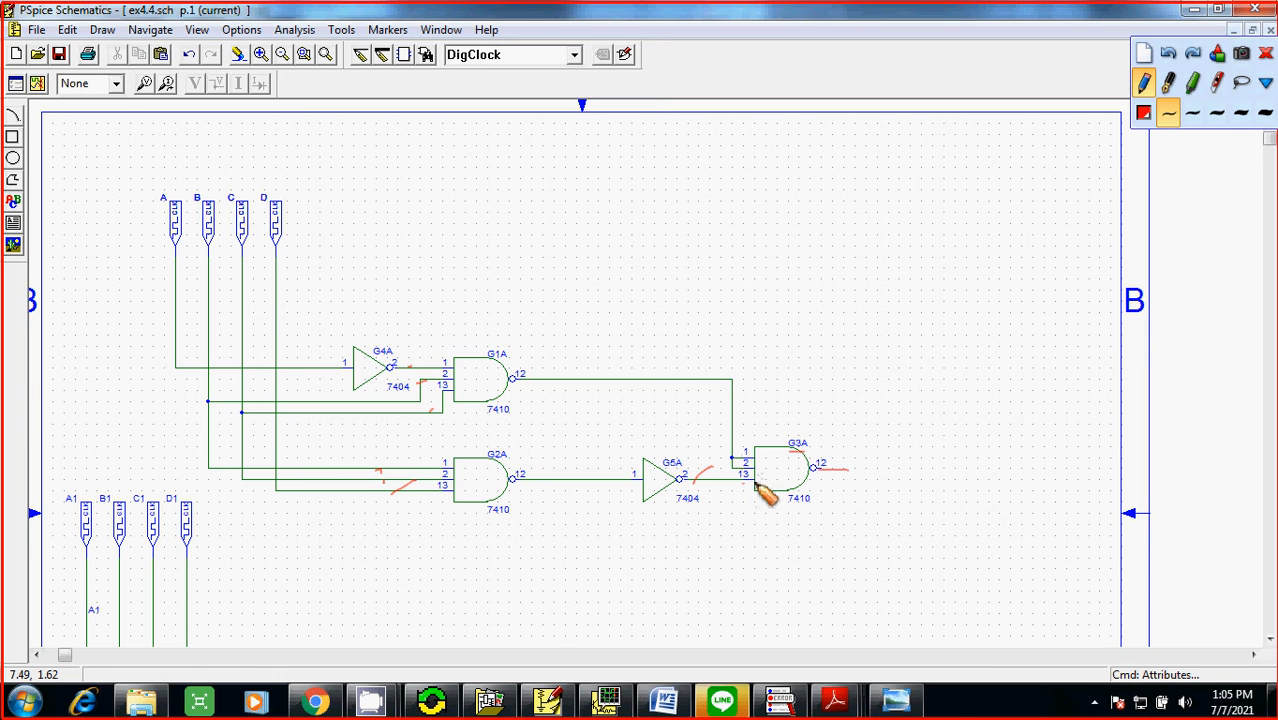
left_click(1264, 55)
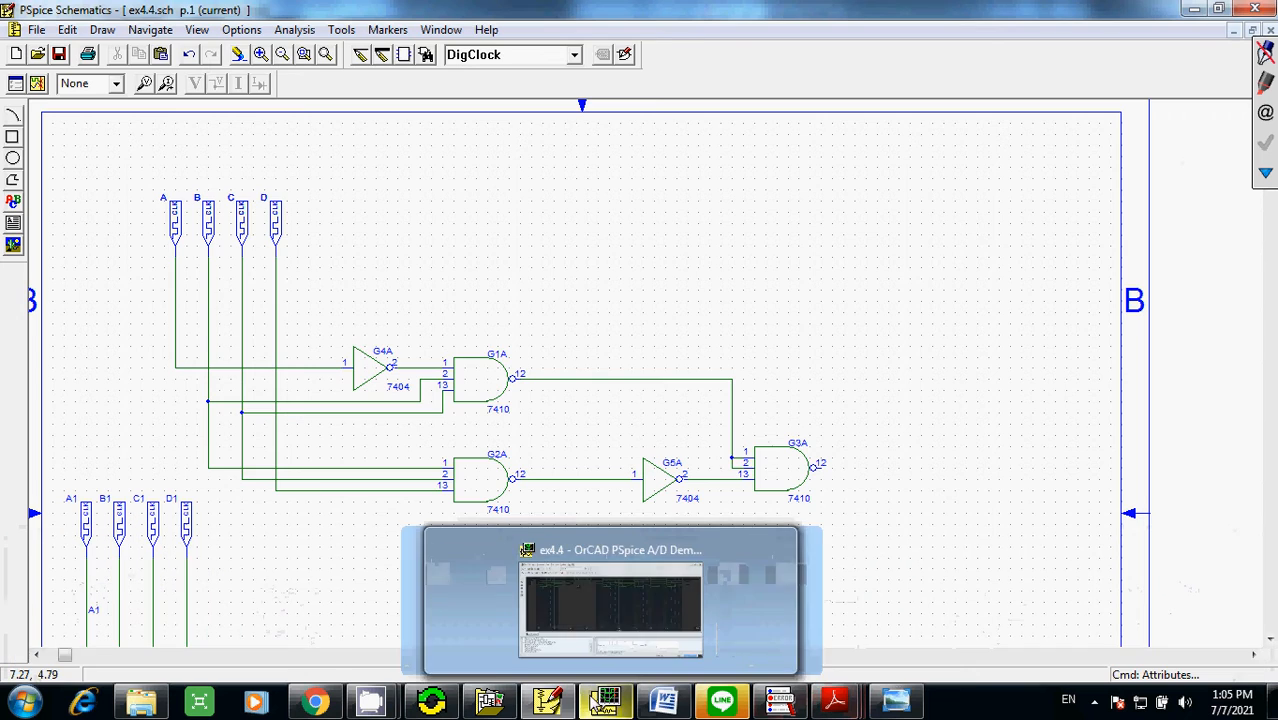
- Return to the waveform window in OrCAD PSpice A/D and add the output trace G3A:Y below the inputs
left_click(605, 702)
left_click(208, 93)
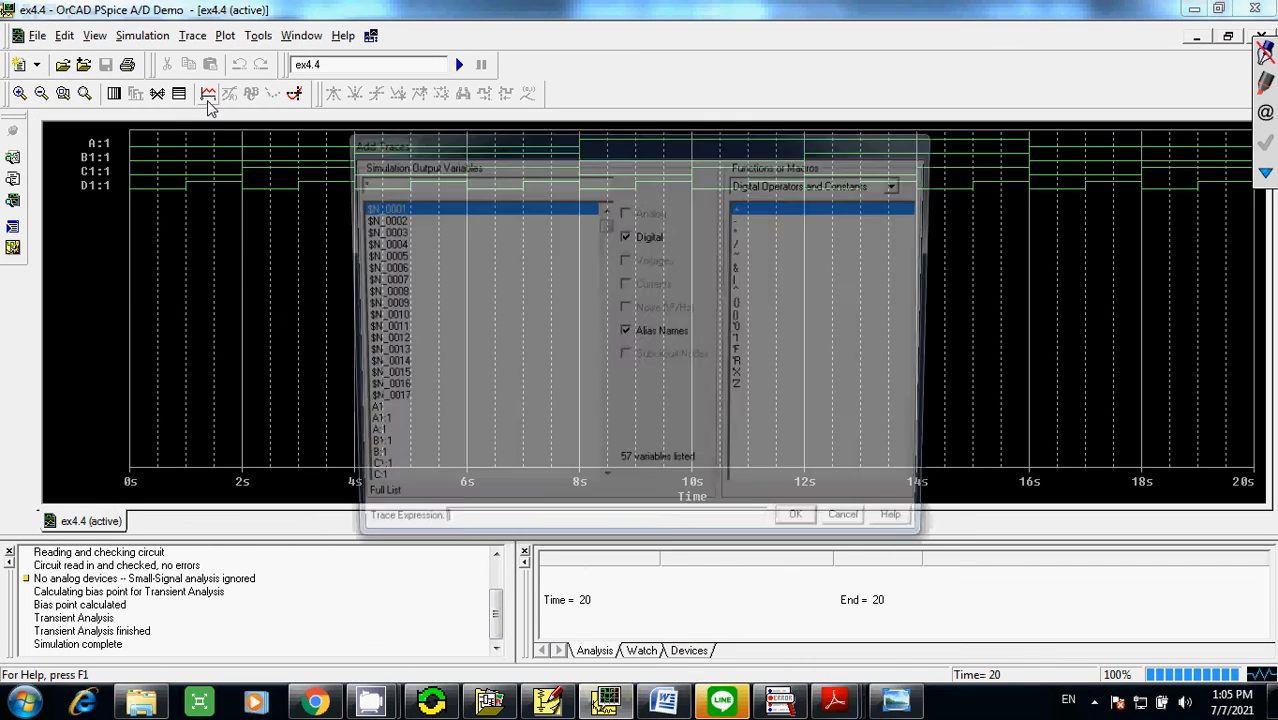
left_click(605, 455)
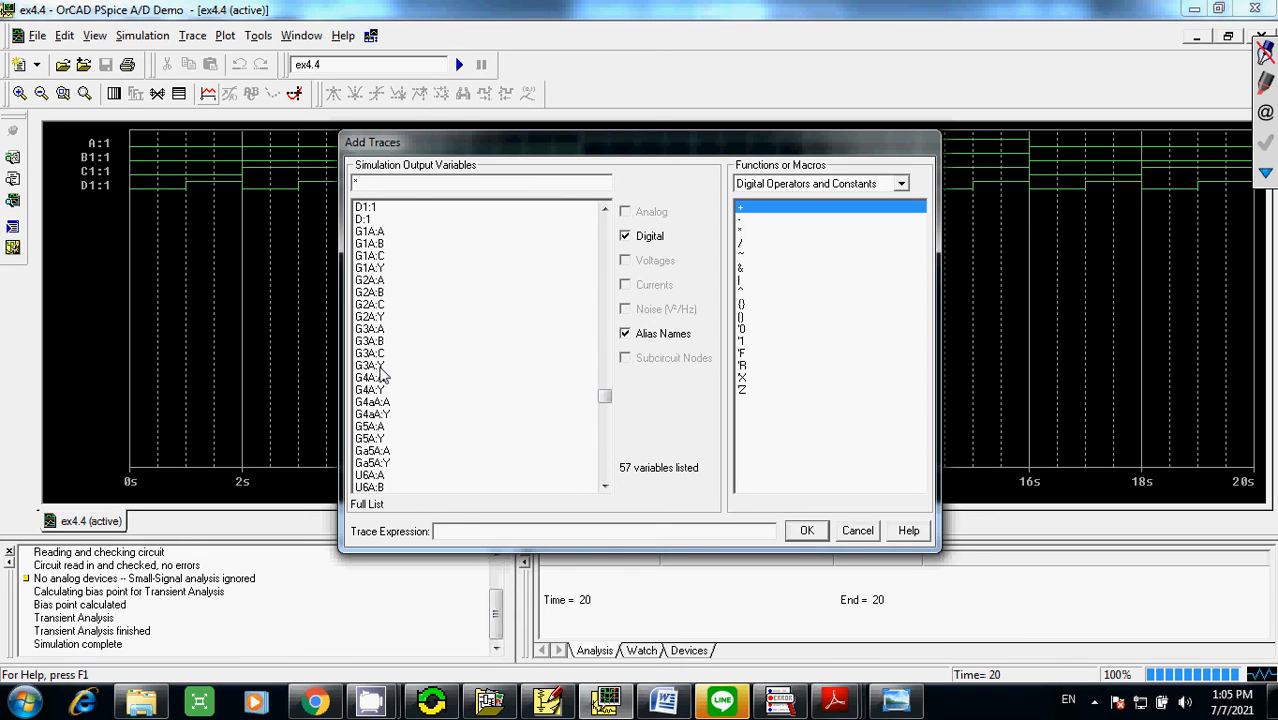
left_click(381, 367)
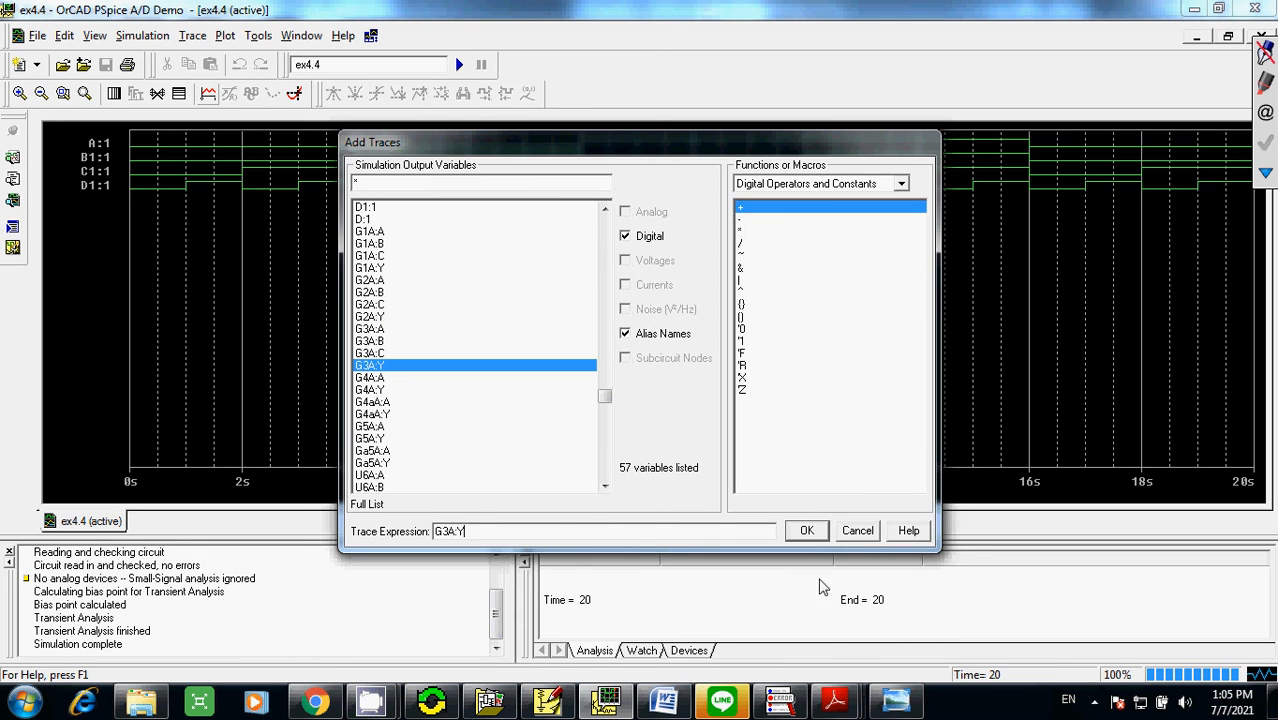
left_click(807, 531)
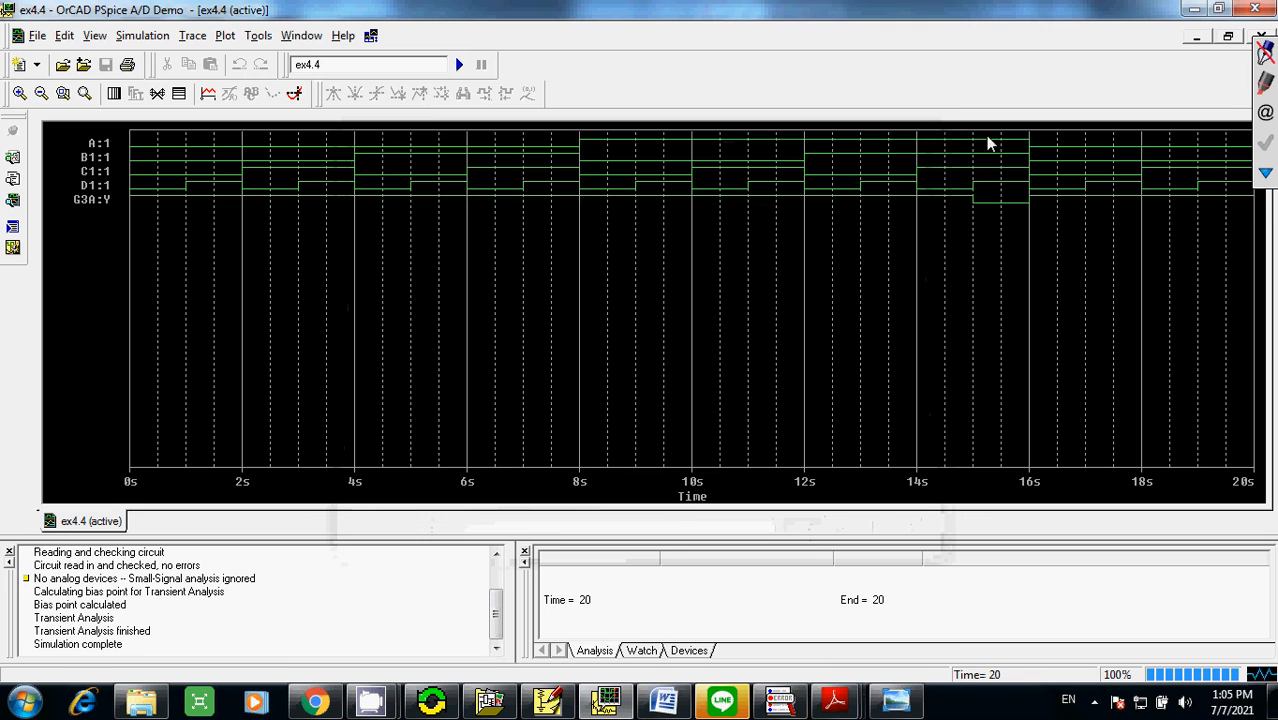
- Restore the waveform window to its smaller size and stretch its height down to the taskbar
left_click(1218, 9)
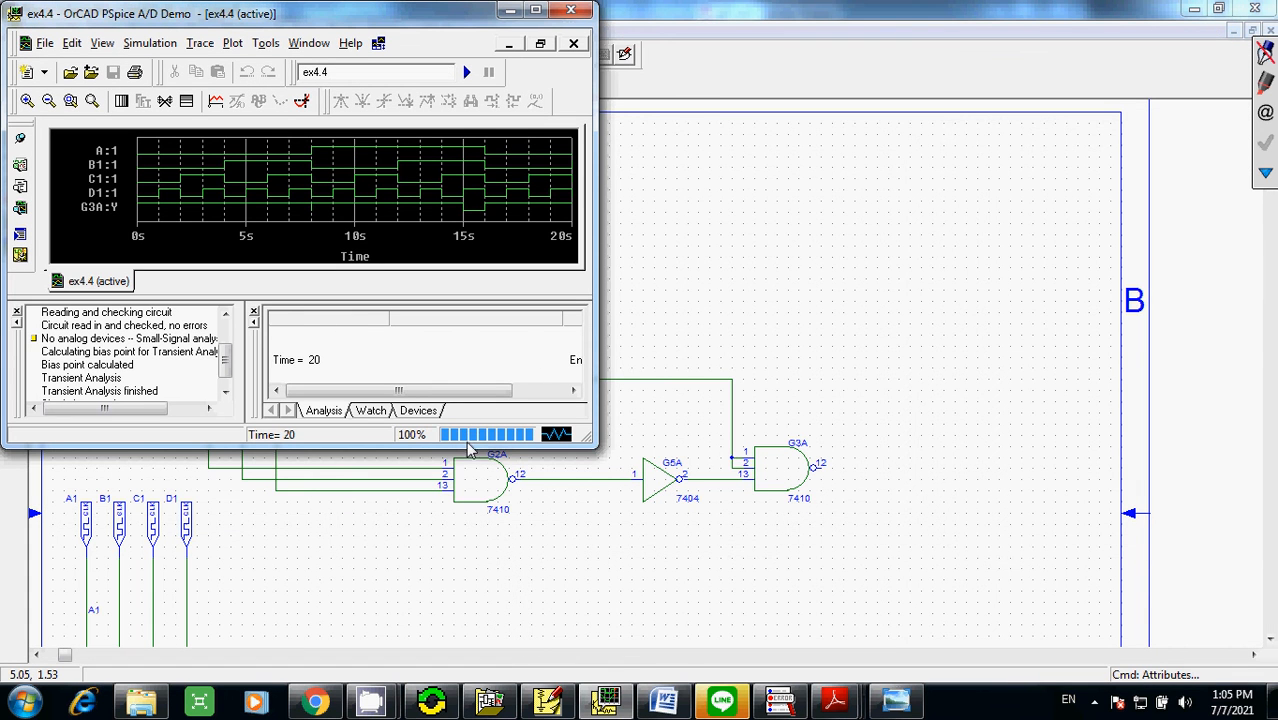
left_click_drag(464, 444, 469, 676)
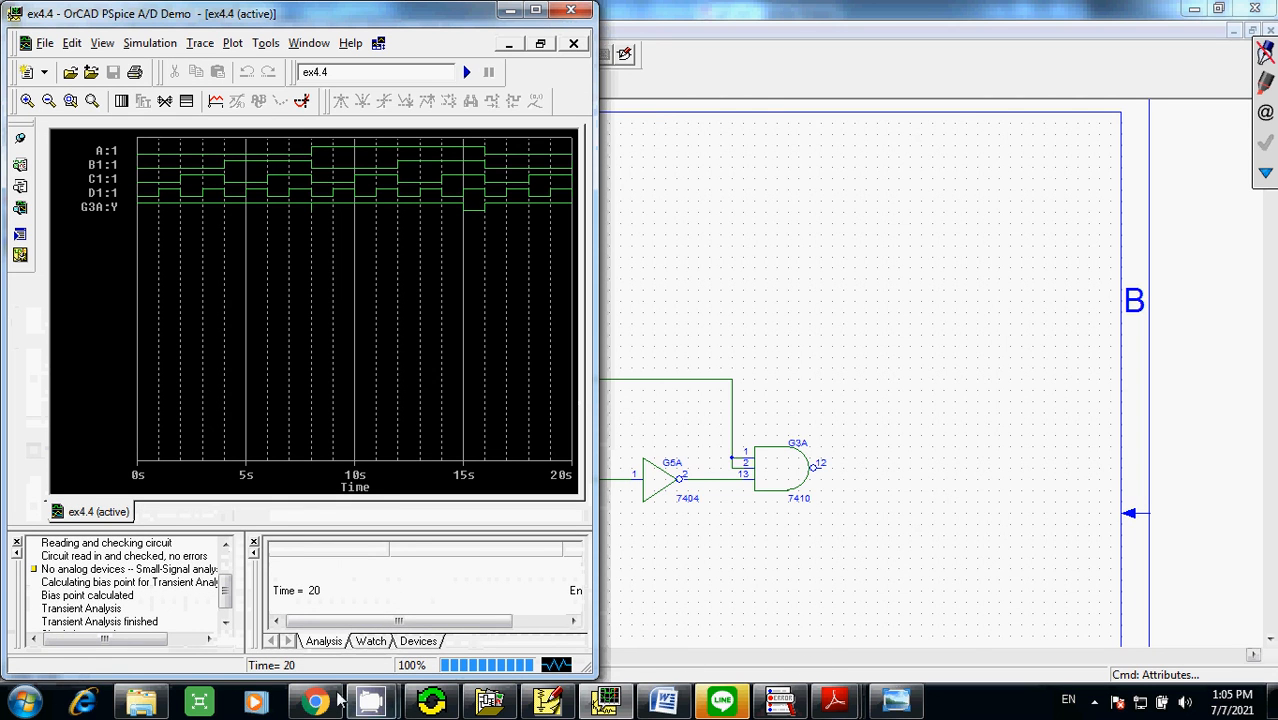
- Look at the handwritten truth tables in p9.pdf and p8.pdf in Adobe Reader, and return to the waveform window
mouse_move(838, 702)
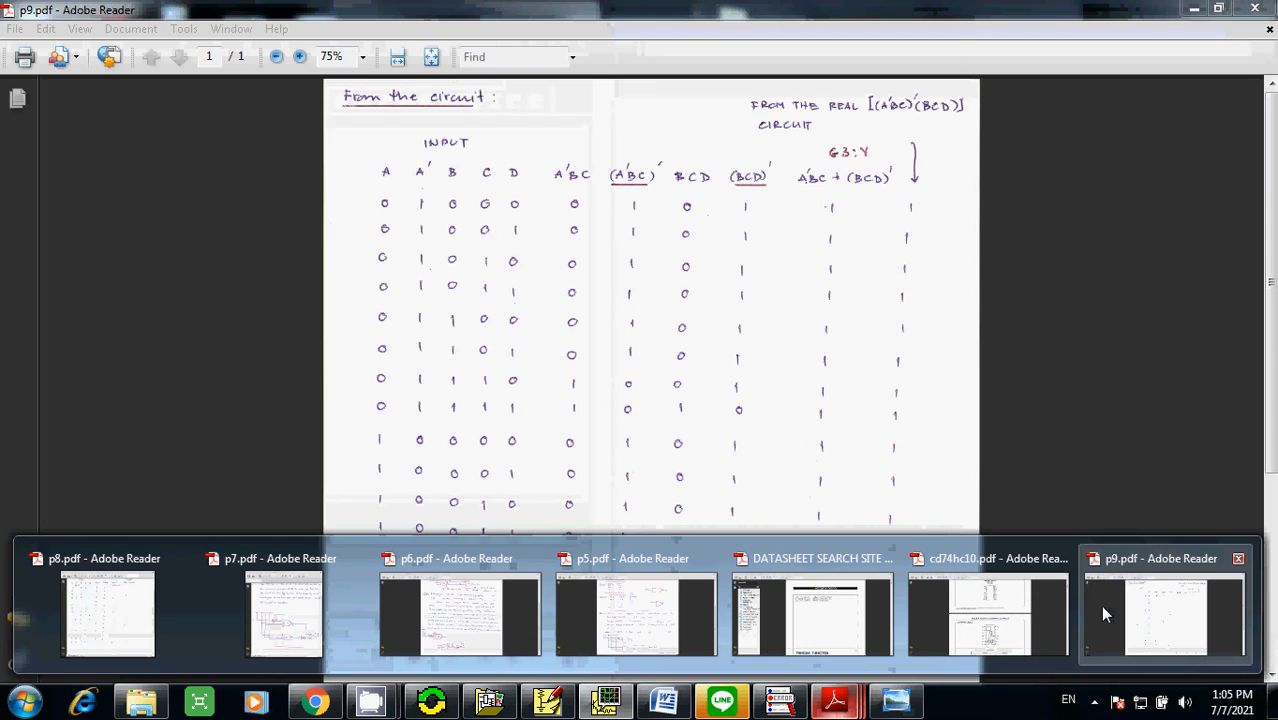
left_click(1104, 614)
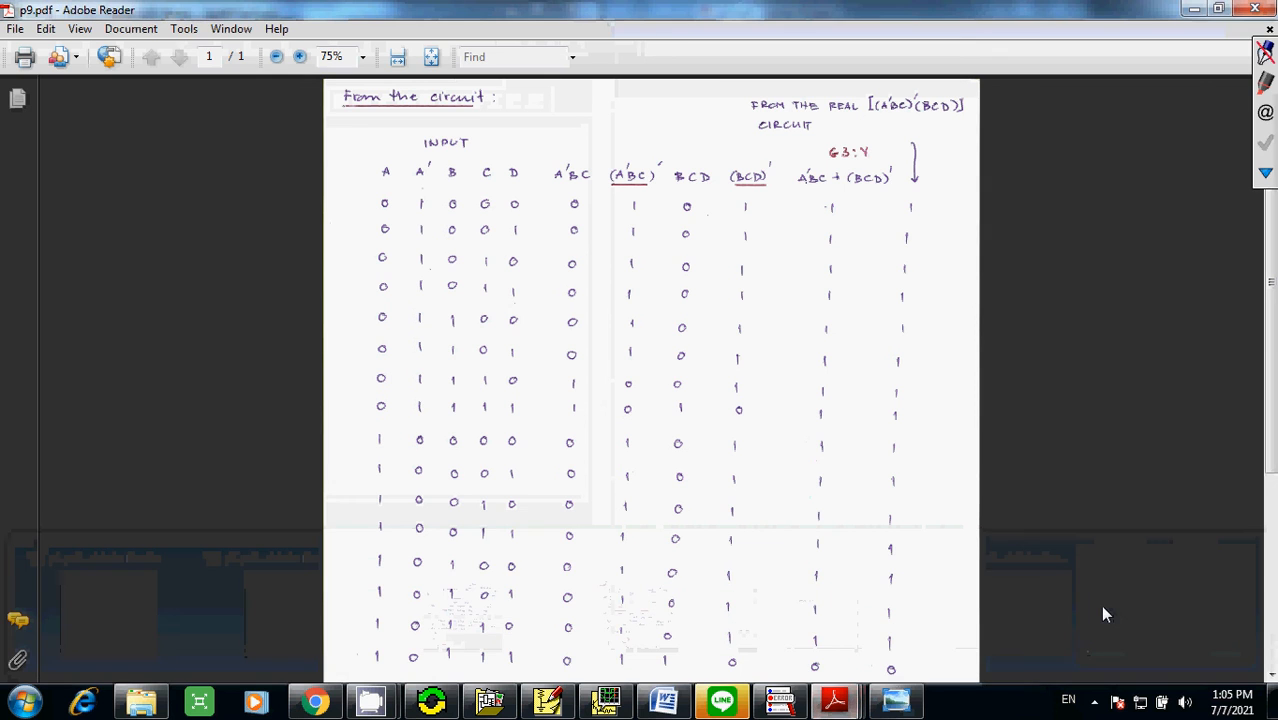
mouse_move(835, 702)
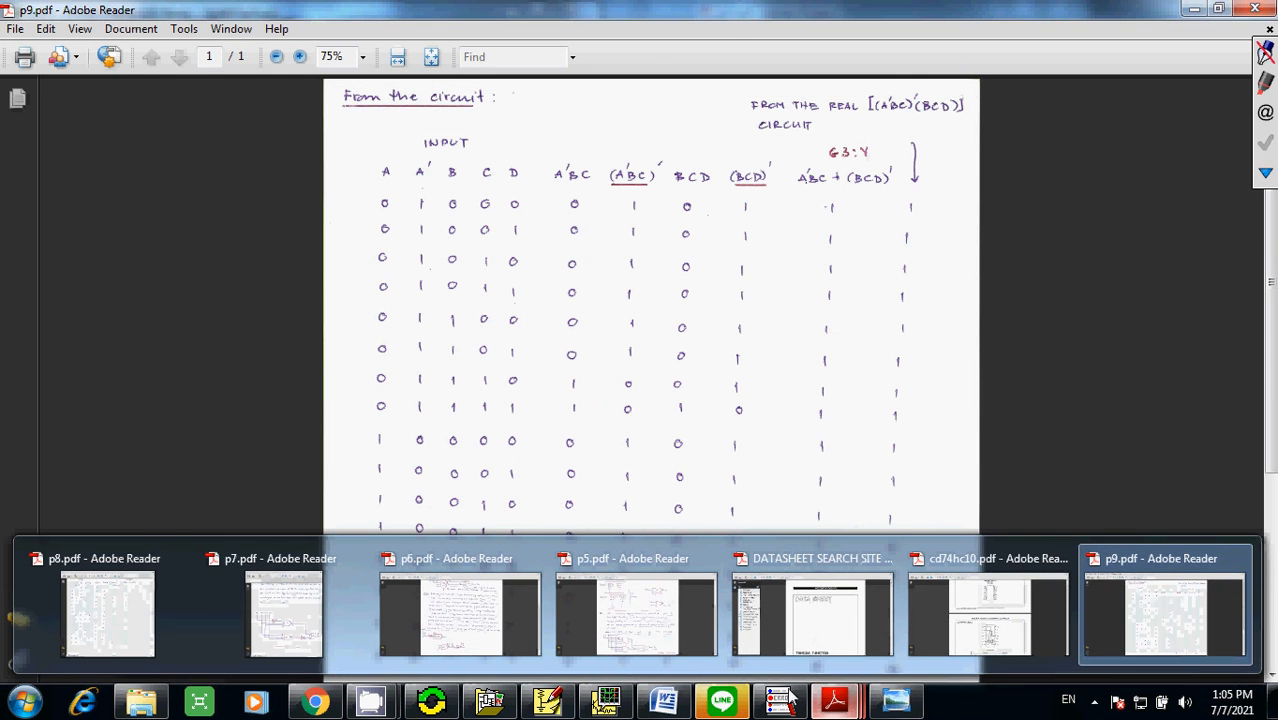
left_click(151, 599)
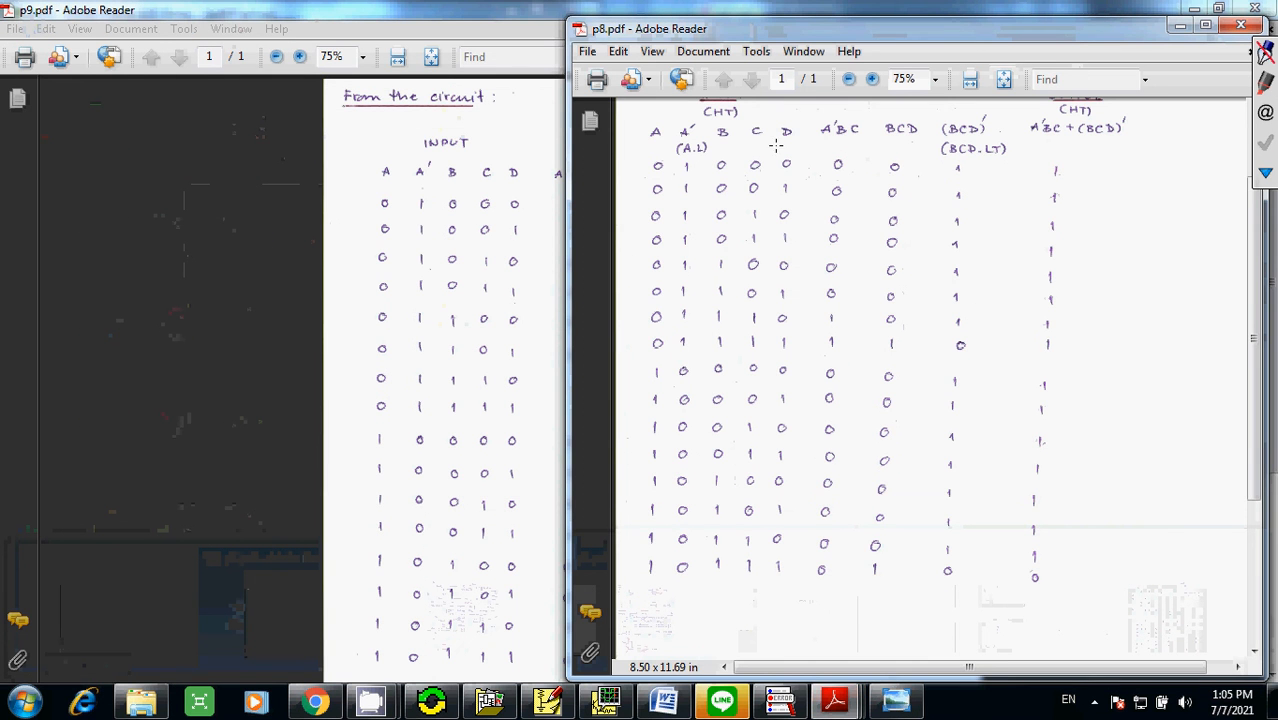
left_click(605, 702)
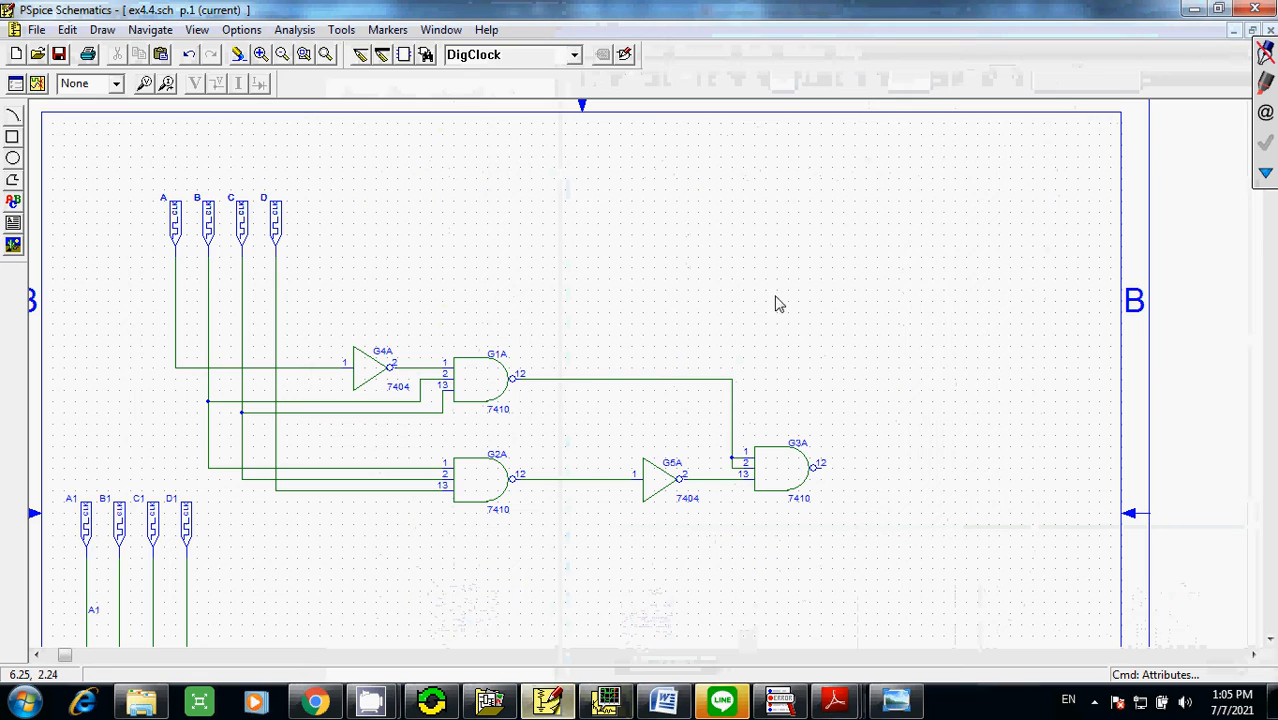
left_click(595, 700)
- Open p9.pdf in Adobe Reader, restore it to a smaller window, and place it beside the waveform window
mouse_move(835, 702)
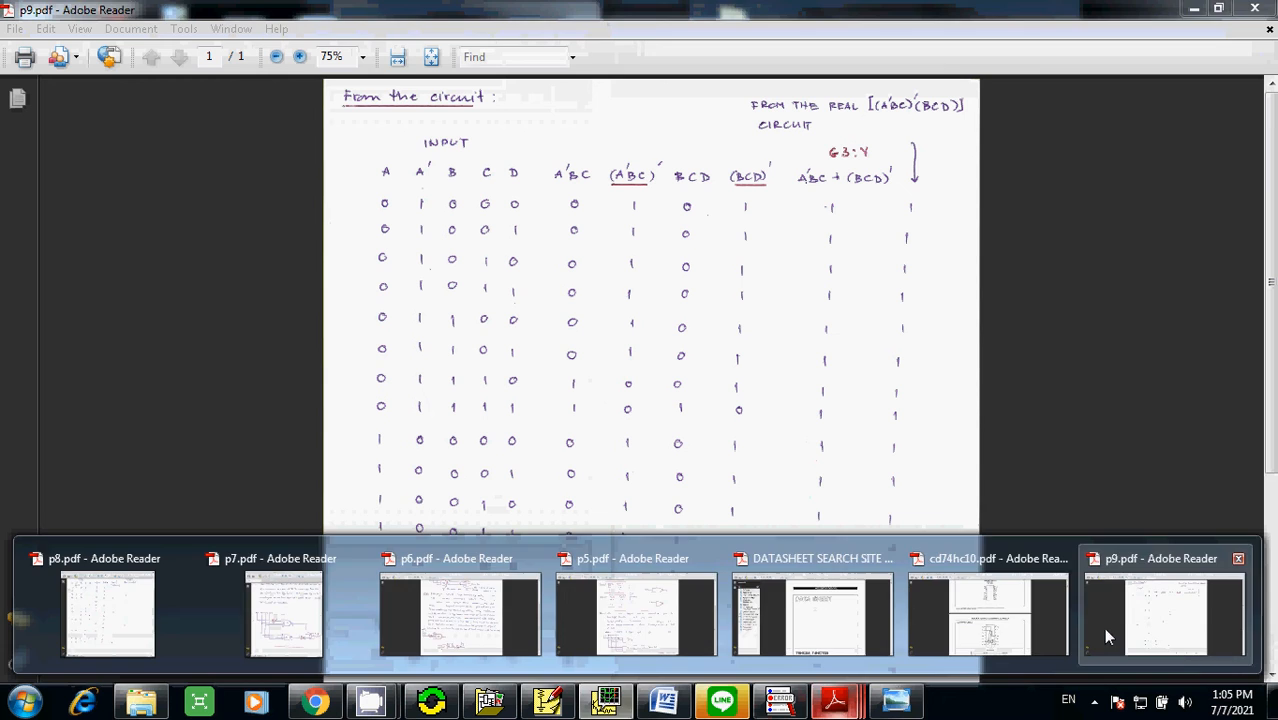
left_click(1103, 627)
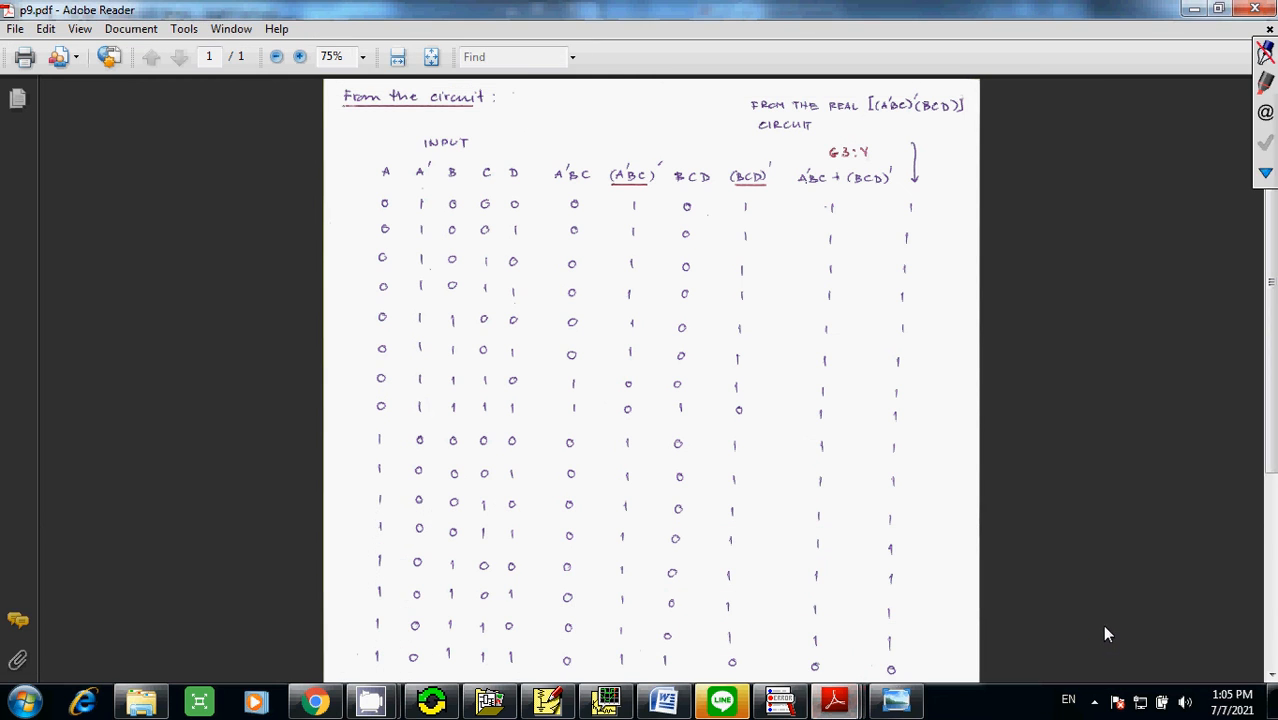
left_click(1218, 8)
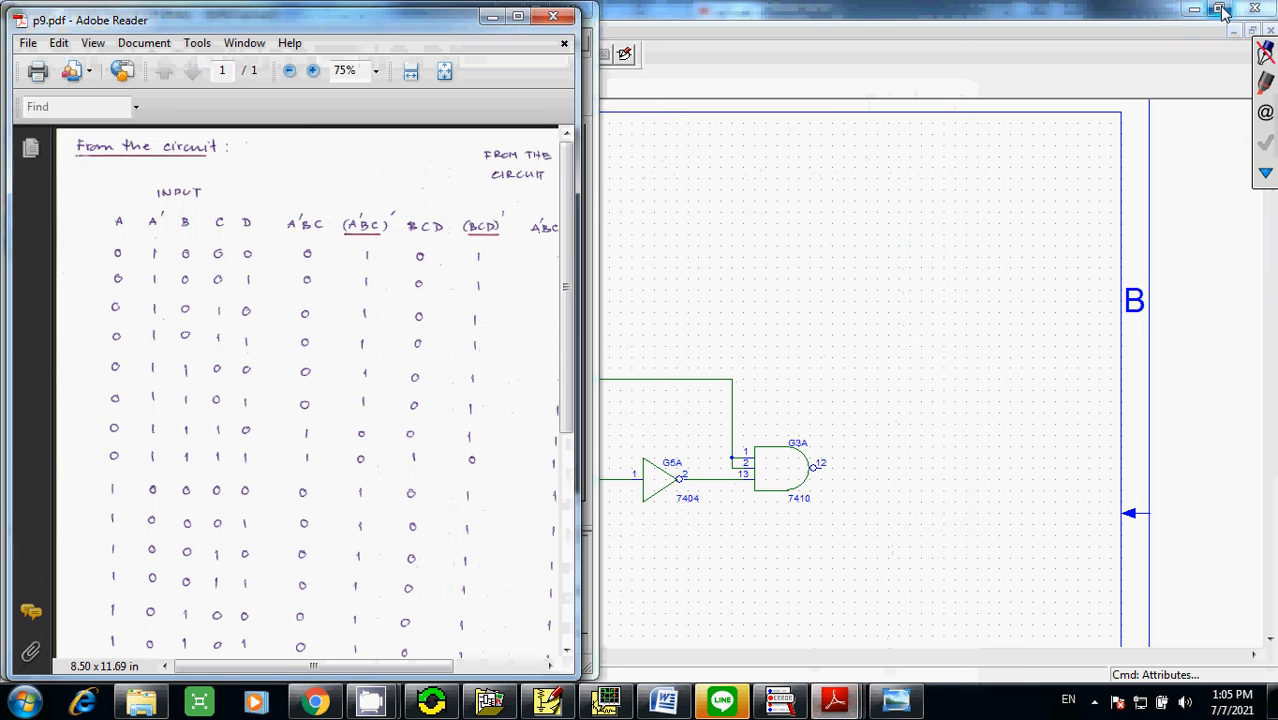
left_click_drag(437, 38, 1038, 32)
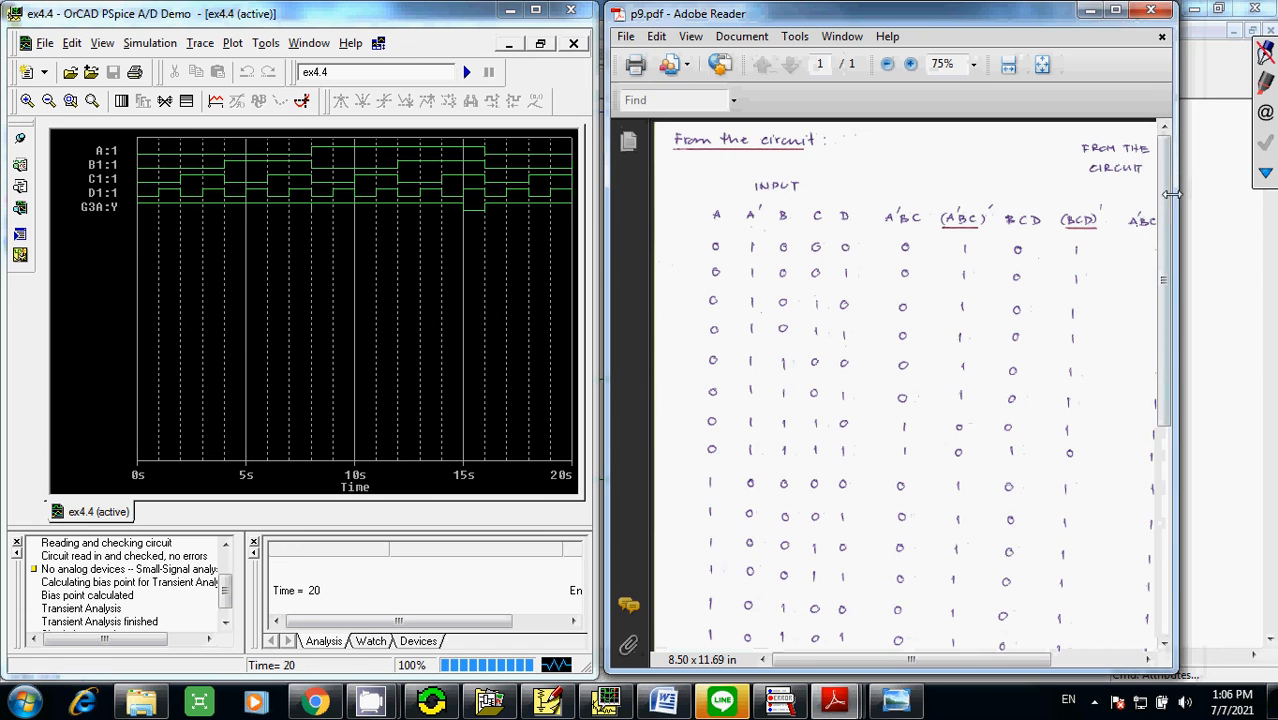
- Examine the last rows of the p9.pdf truth table, from the input columns across to the G3:Y output column
left_click_drag(1166, 205, 1172, 340)
scroll(1166, 400, "right", 3)
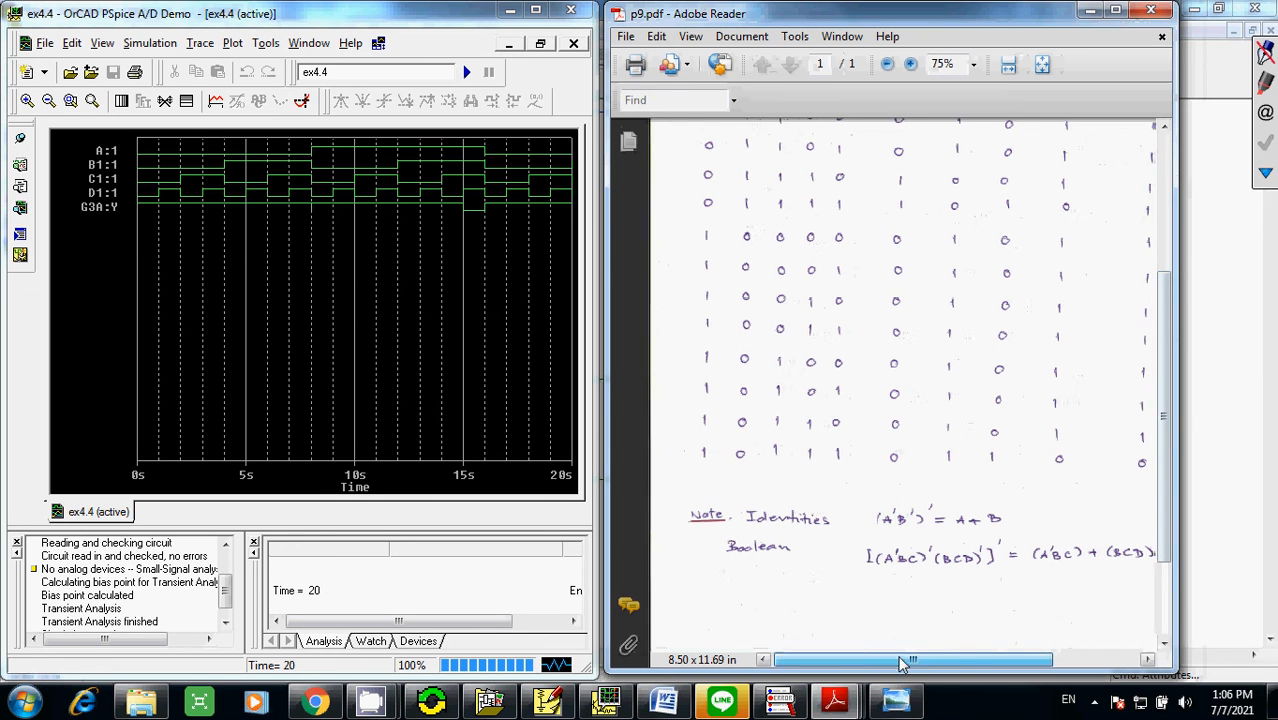
left_click_drag(1163, 452, 1166, 305)
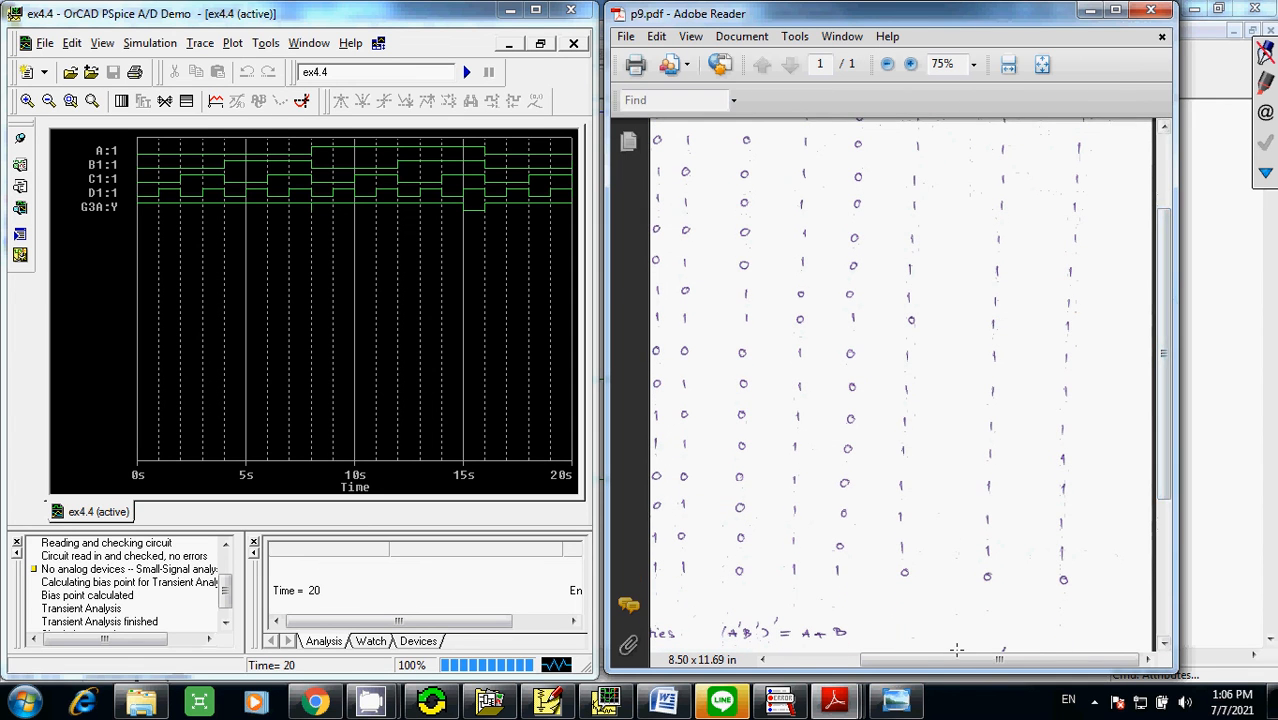
left_click_drag(956, 655, 866, 659)
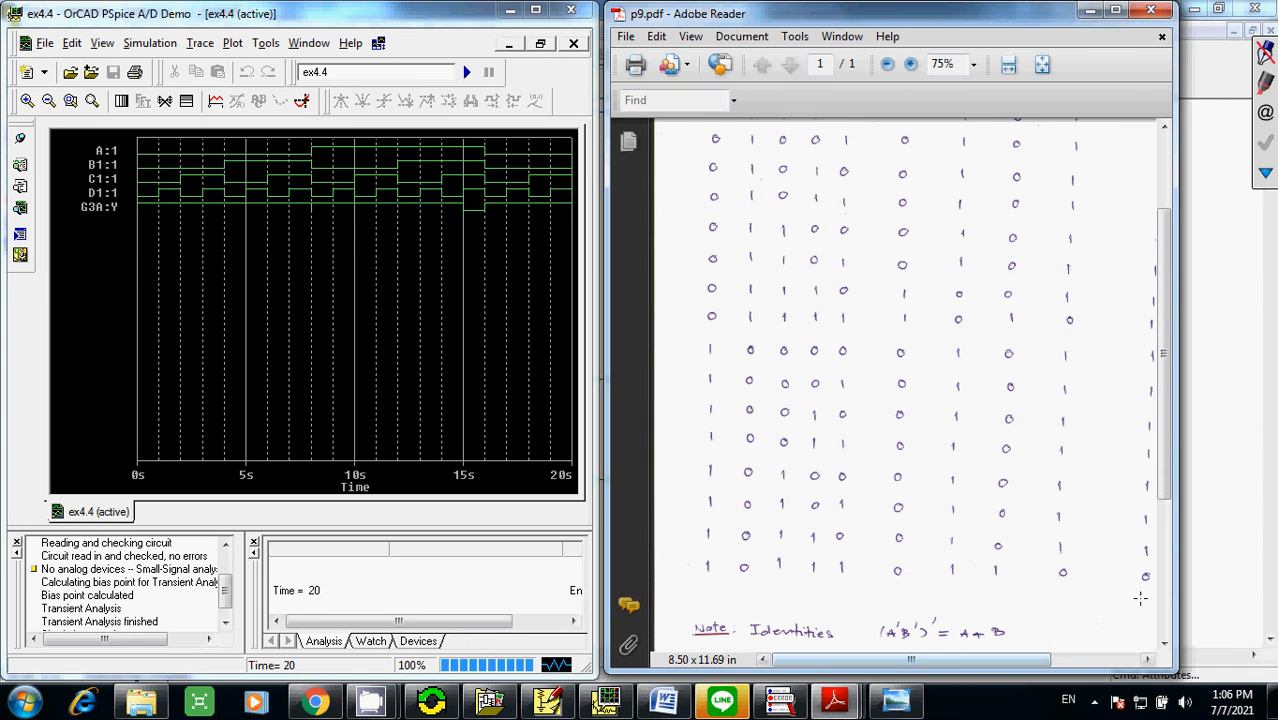
left_click(1147, 668)
left_click(1147, 668)
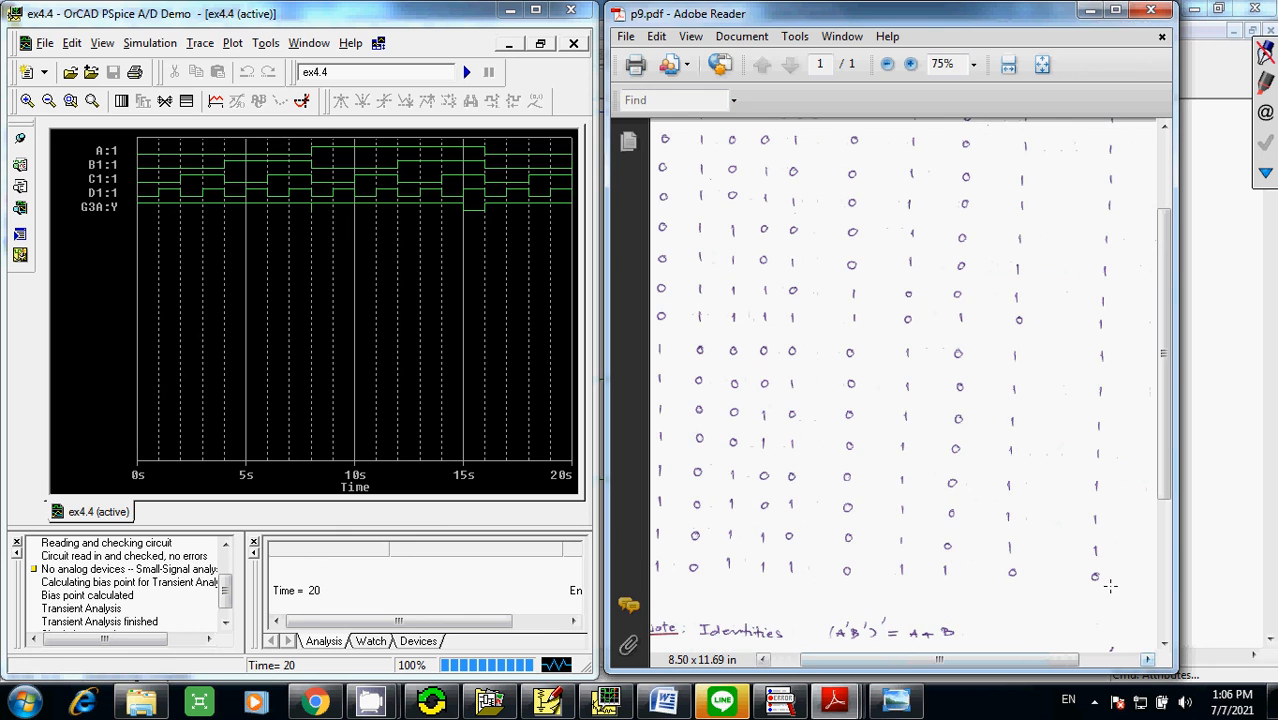
- Underline the output and the A, B, C and D bits of the truth table's last row in red, and close the annotation
left_click(1267, 82)
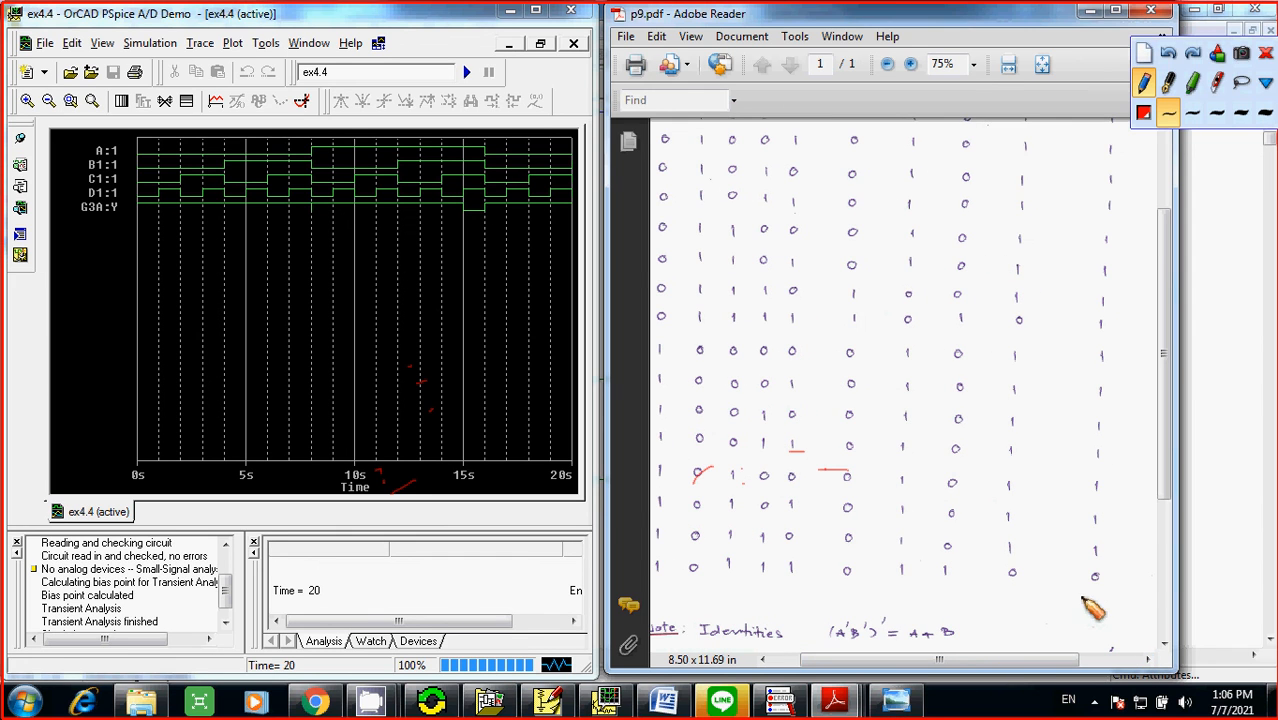
left_click_drag(1082, 592, 1114, 584)
left_click(1240, 53)
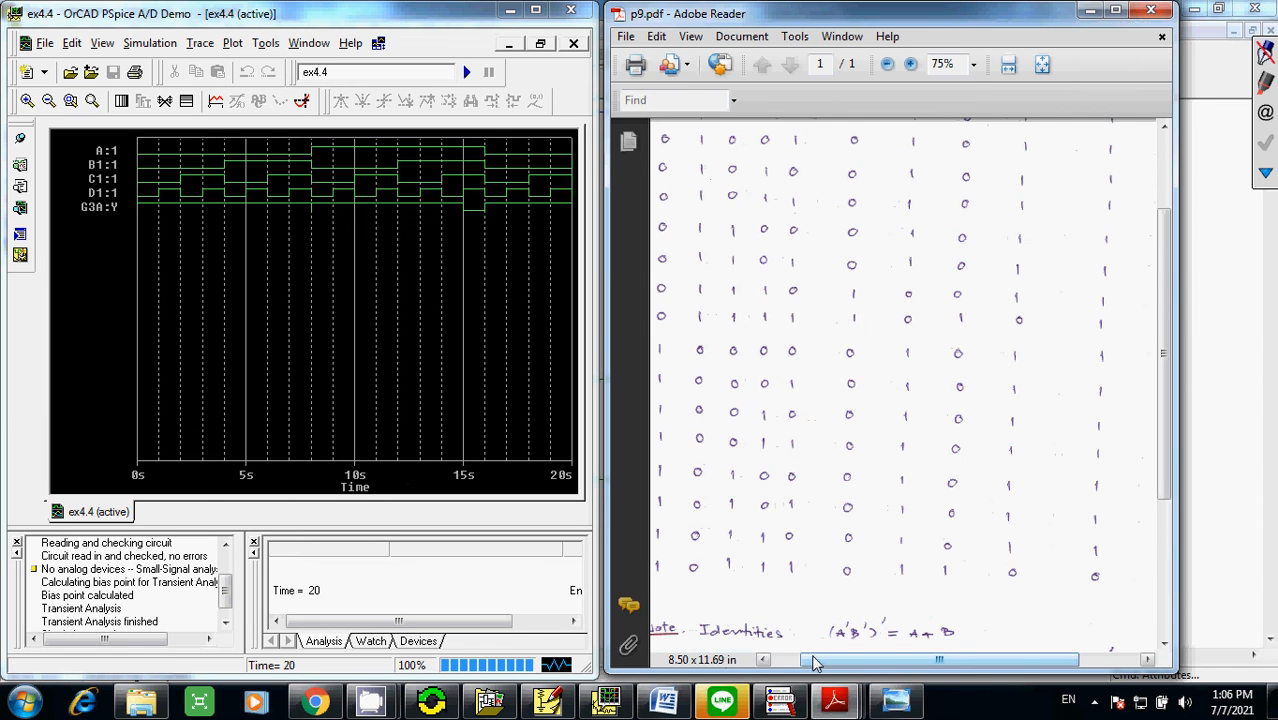
left_click_drag(815, 662, 787, 662)
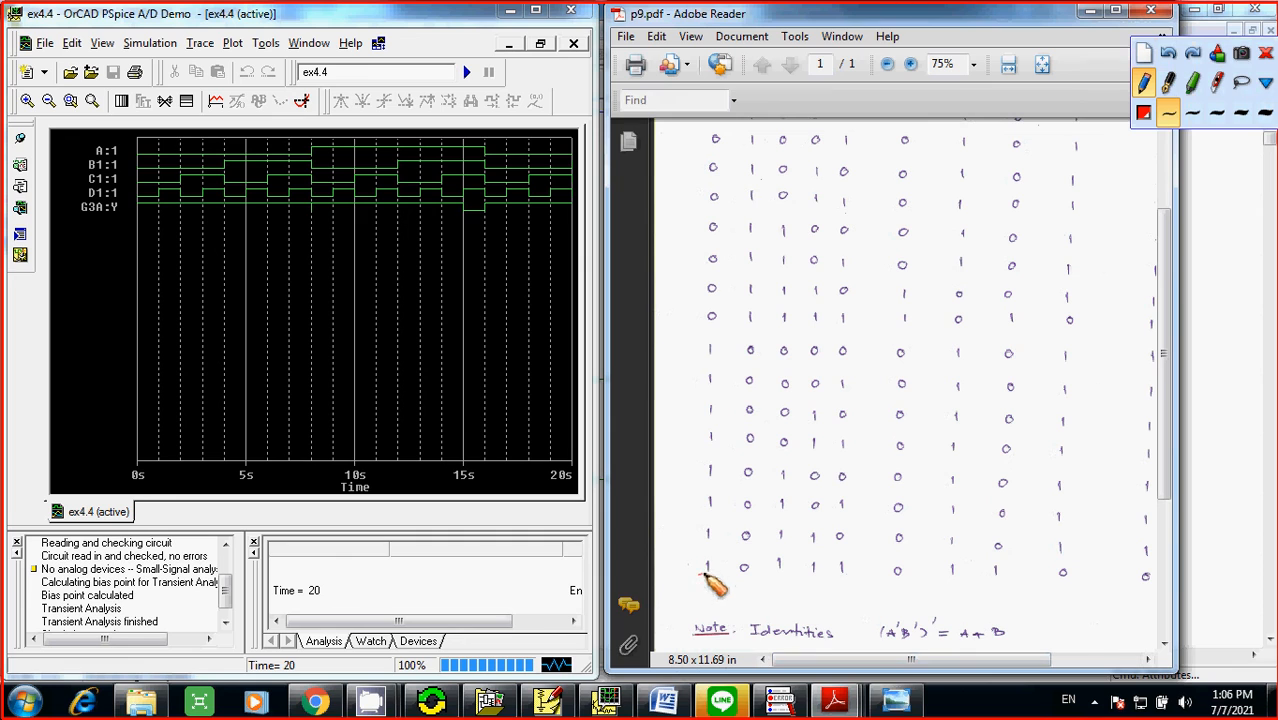
left_click_drag(769, 573, 815, 576)
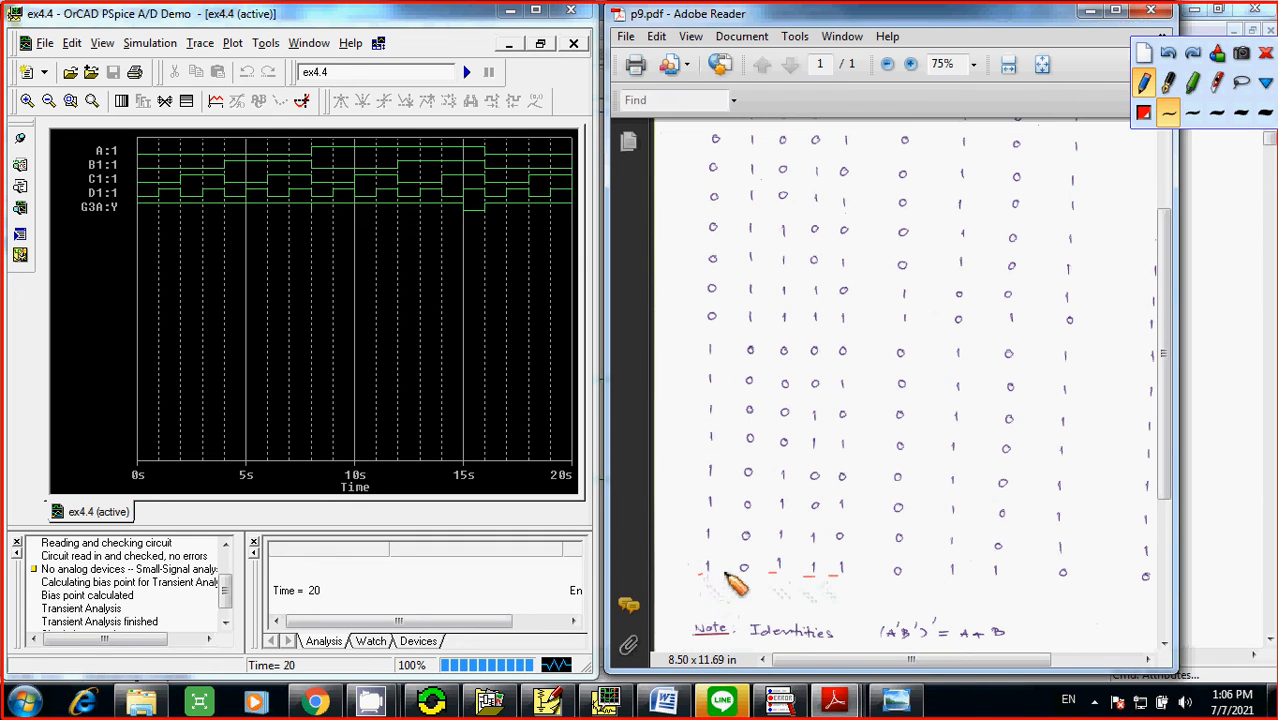
left_click(1264, 56)
- Maximize the waveform window and read the trace levels with the probe cursor at about 1.43 s and about 15.52 s
left_click(466, 8)
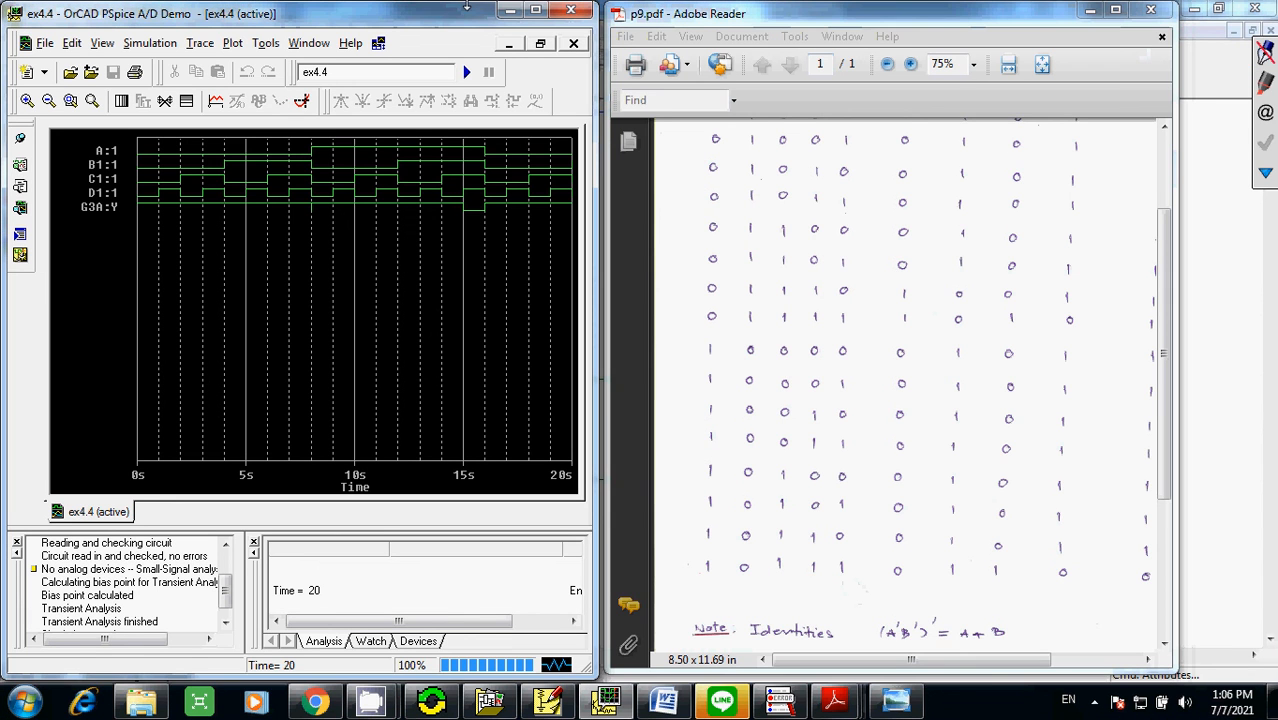
left_click(535, 11)
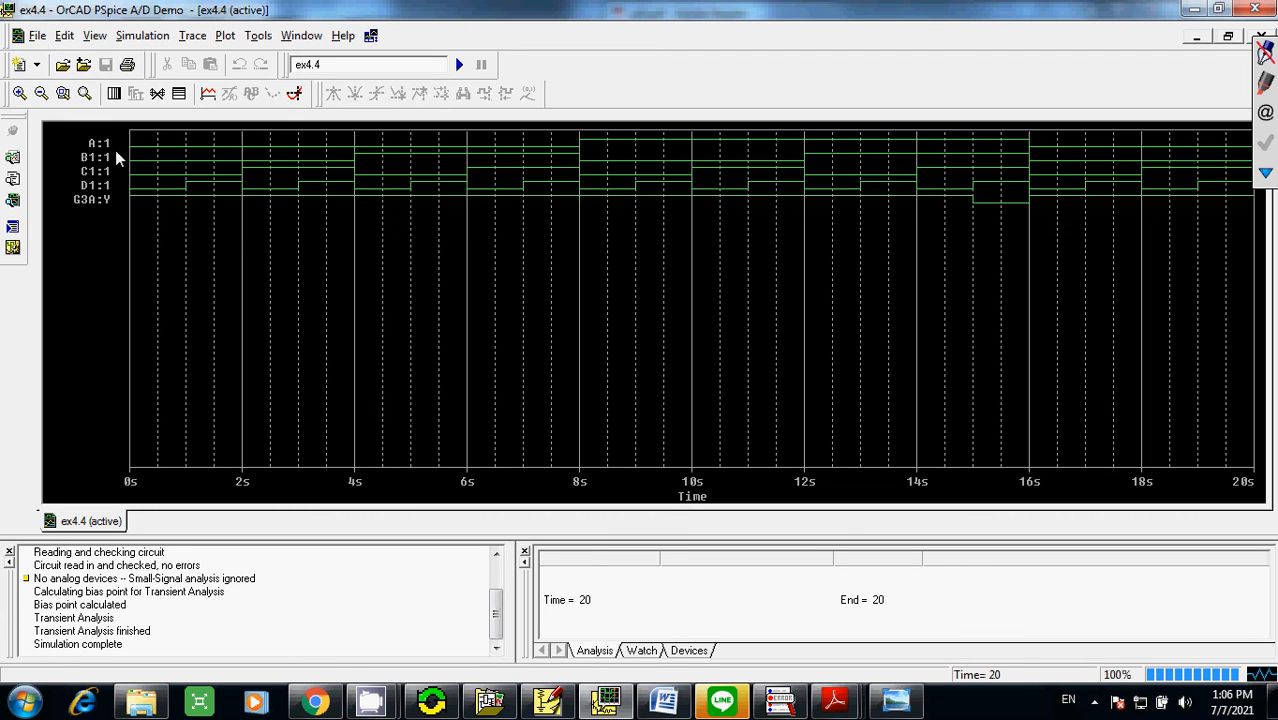
left_click(296, 94)
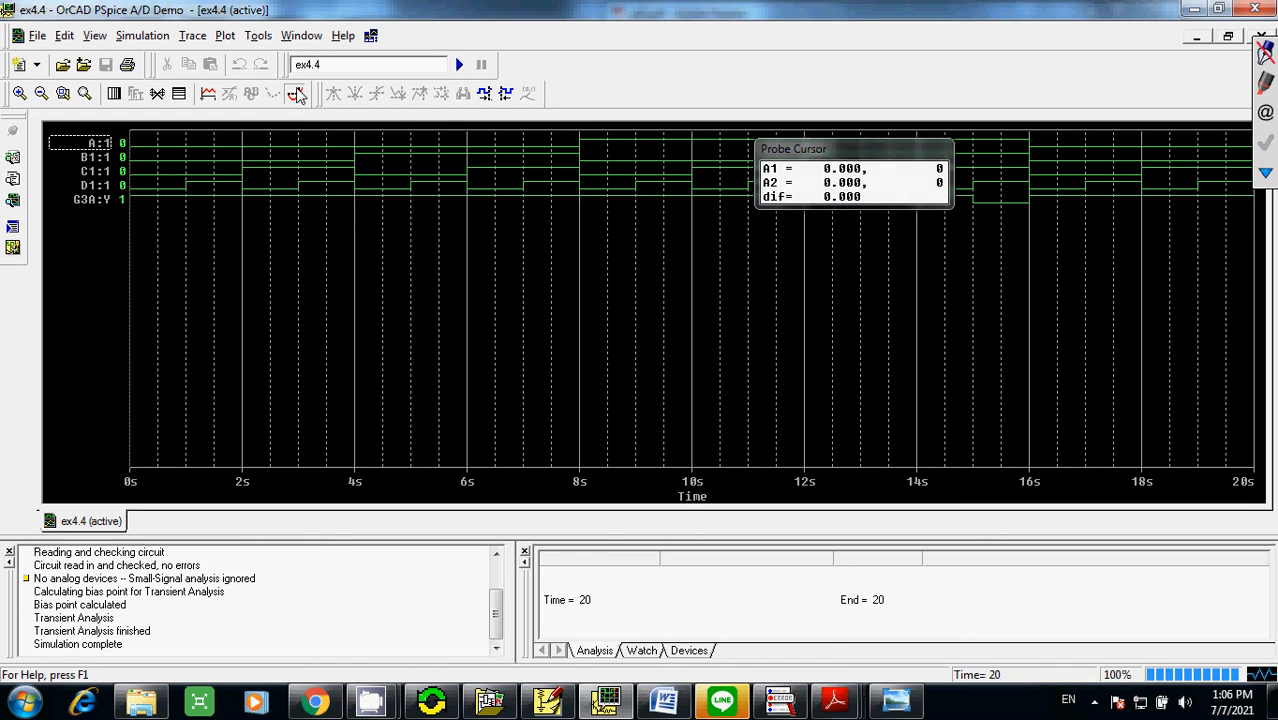
left_click(159, 170)
left_click(186, 170)
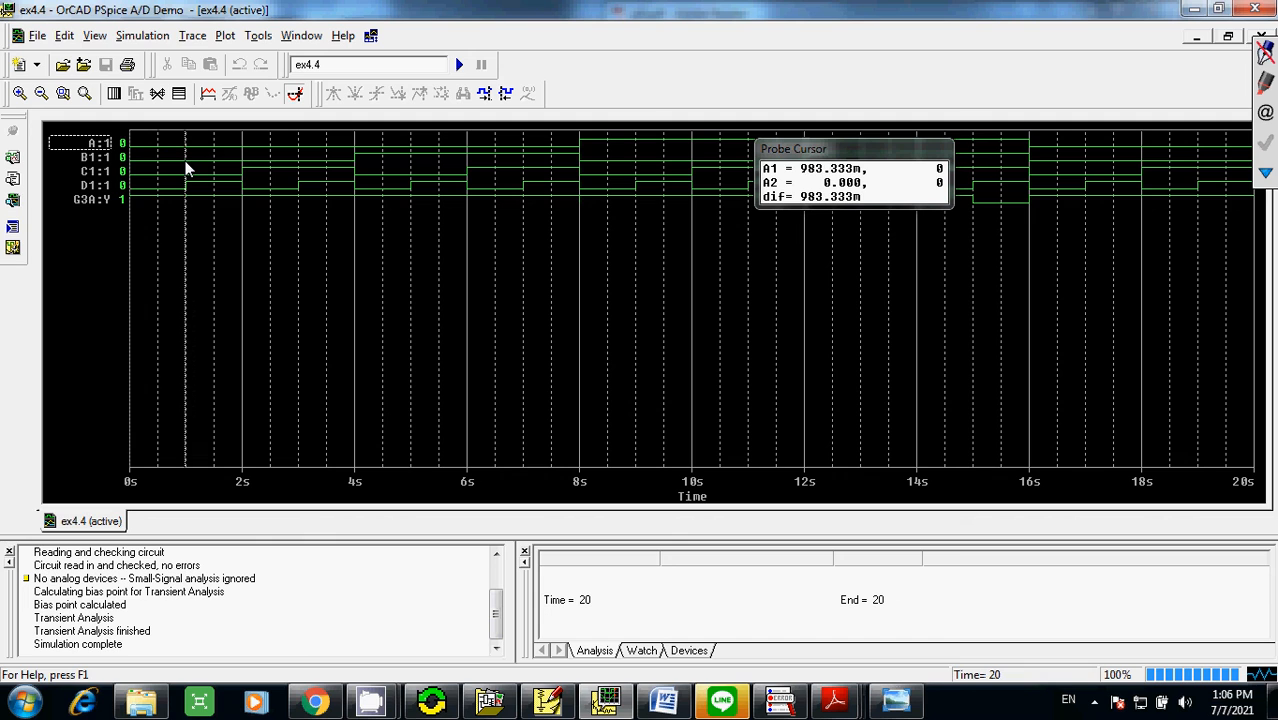
left_click(211, 167)
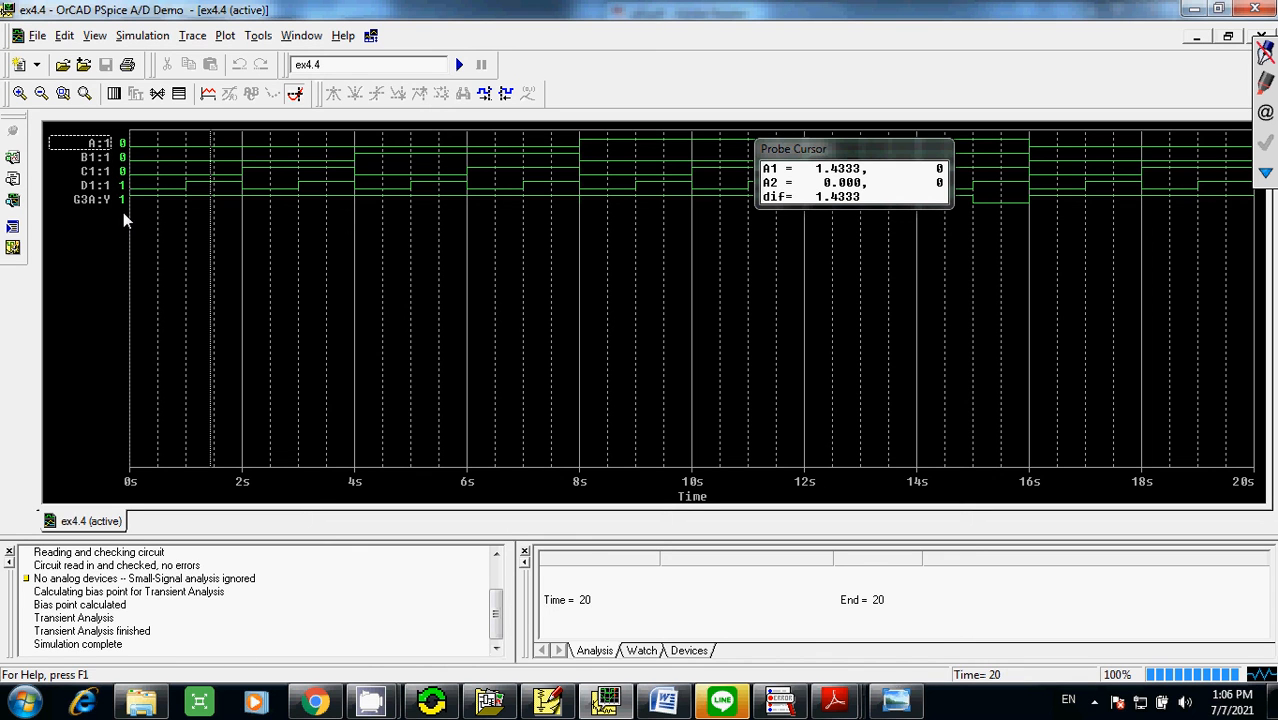
left_click_drag(826, 153, 670, 192)
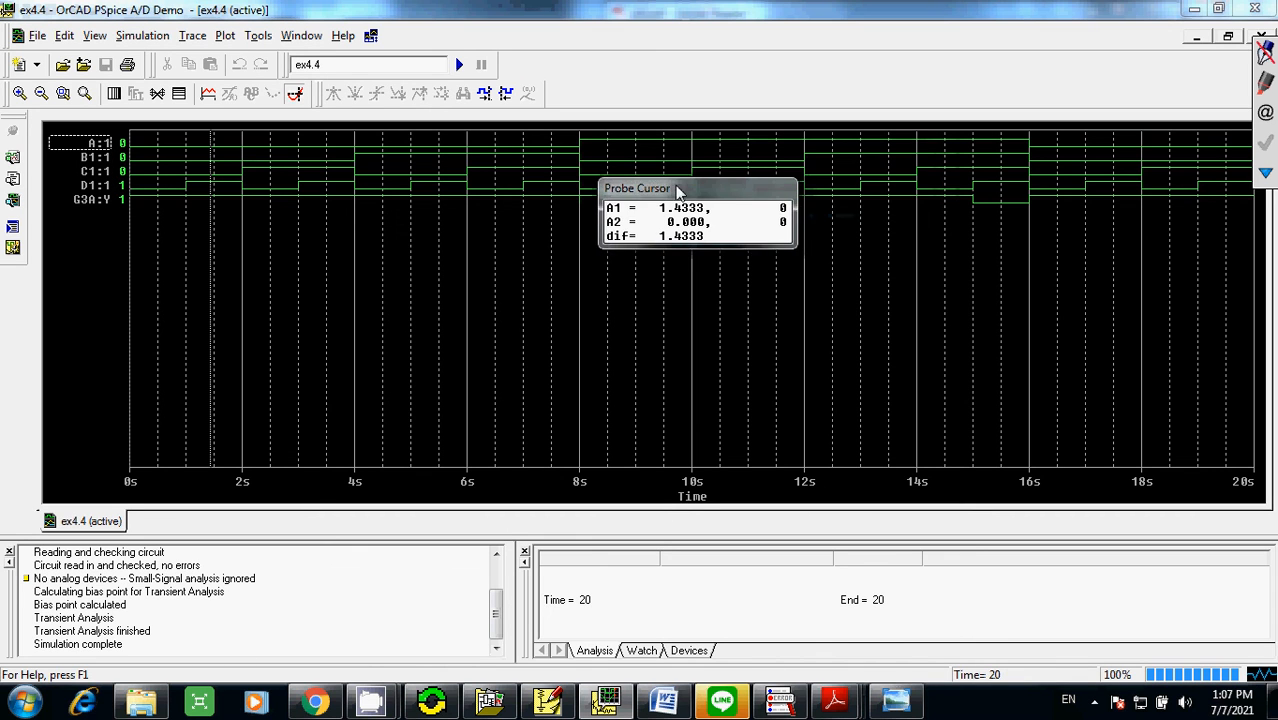
left_click(1004, 213)
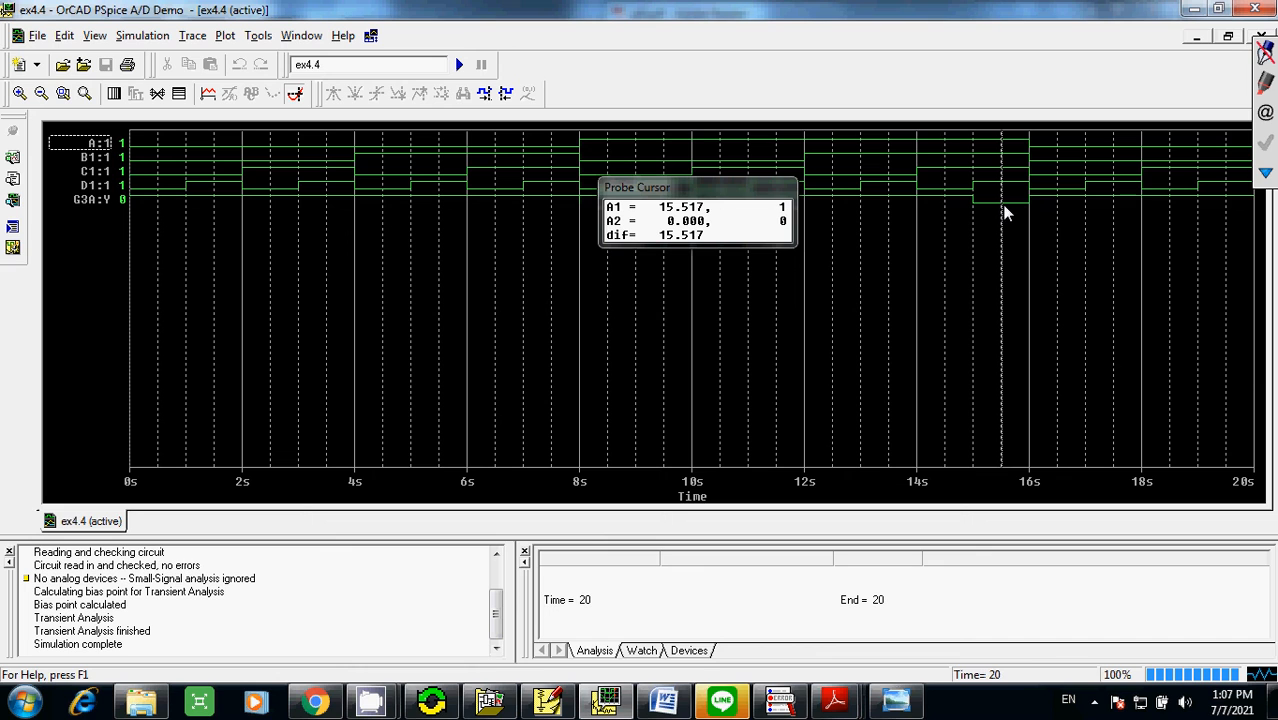
- Circle G3A:Y's low pulse in red and clear the markings, and circle the levels of input traces A:1 to D1:1
left_click(1265, 82)
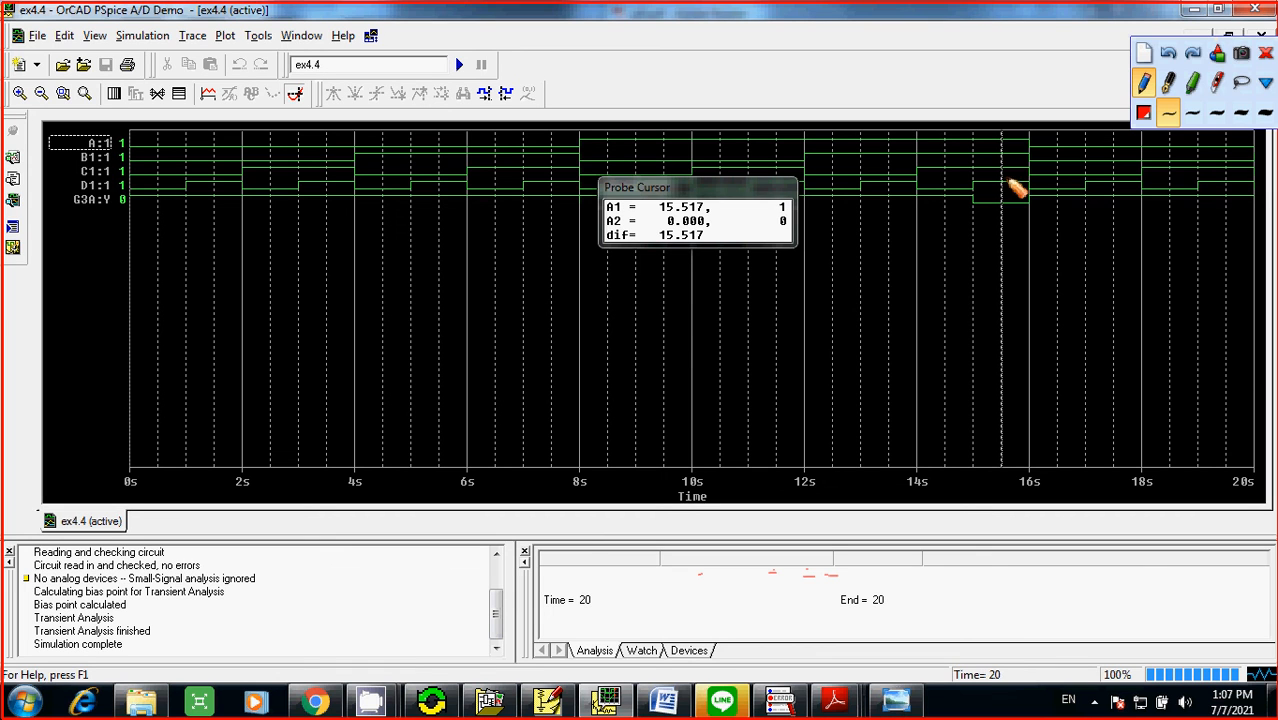
left_click_drag(976, 198, 997, 193)
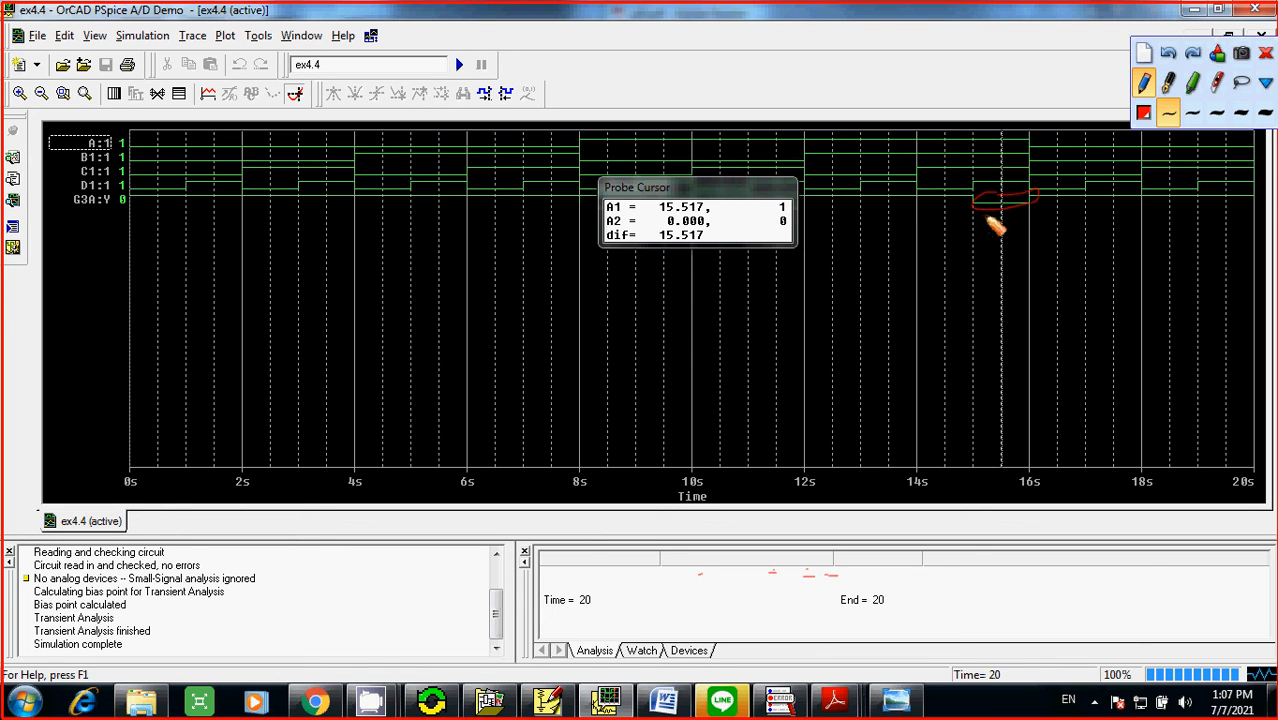
left_click(1144, 52)
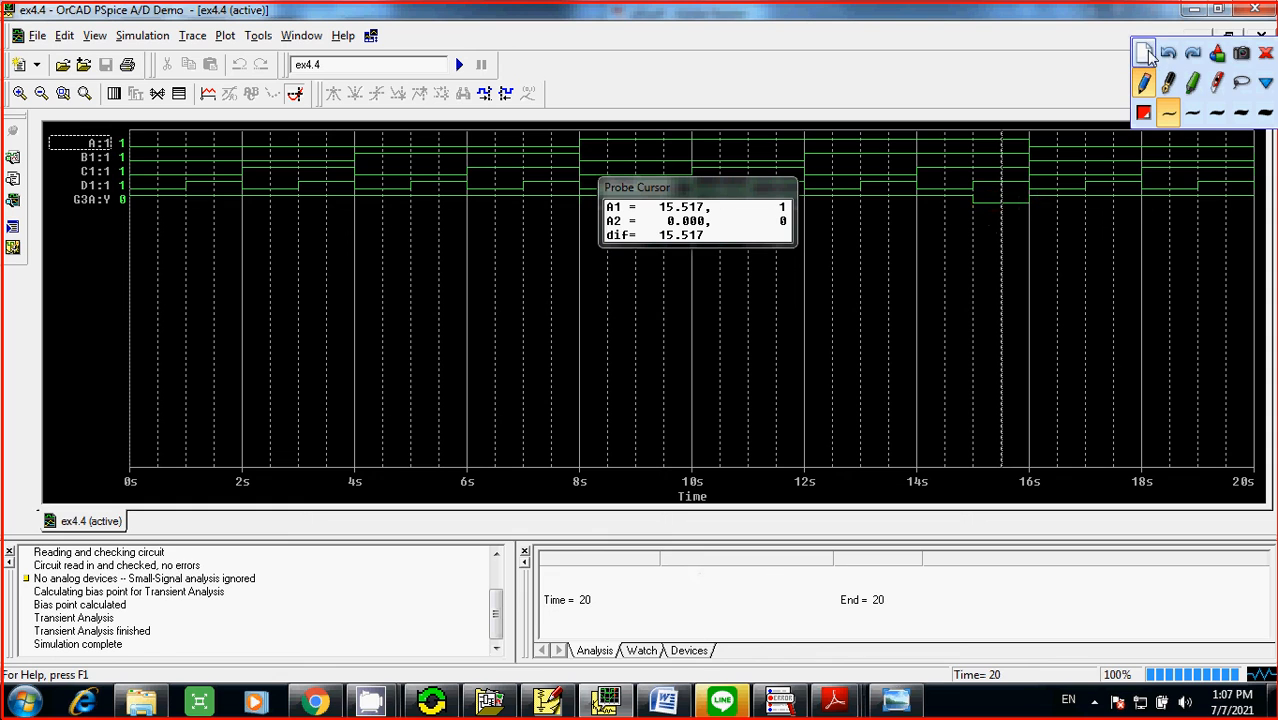
left_click(1266, 53)
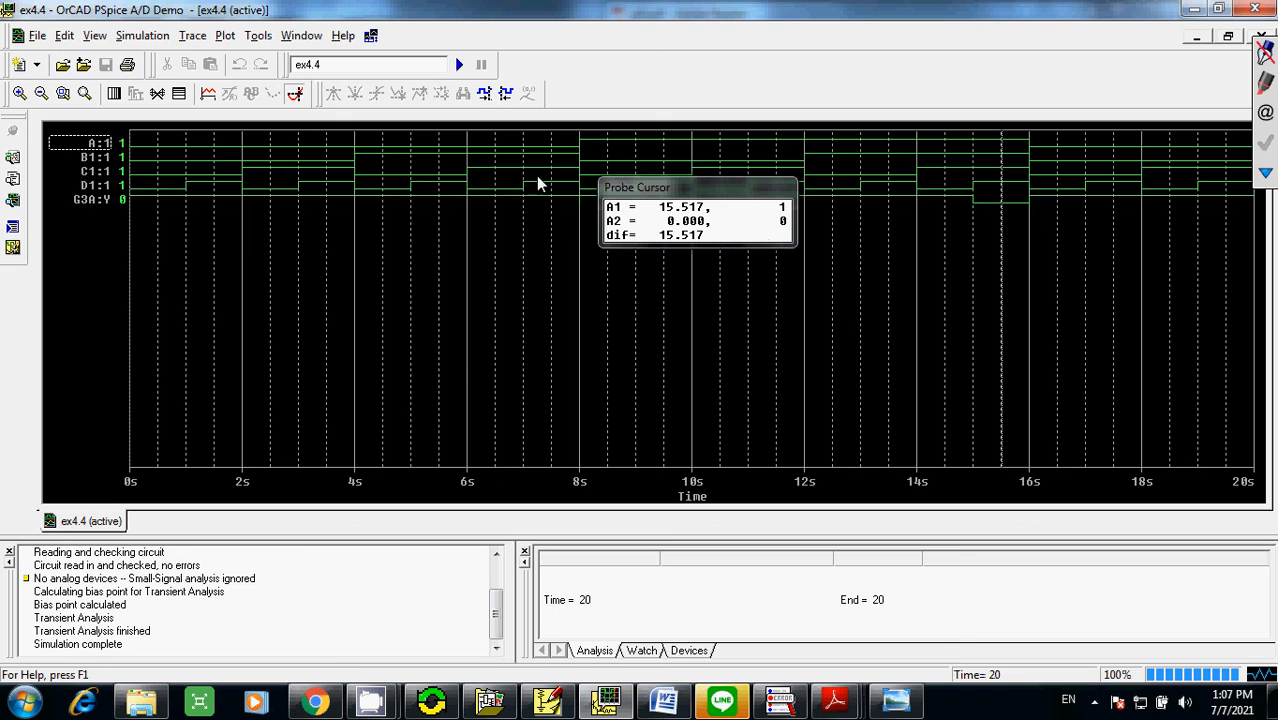
left_click(1265, 85)
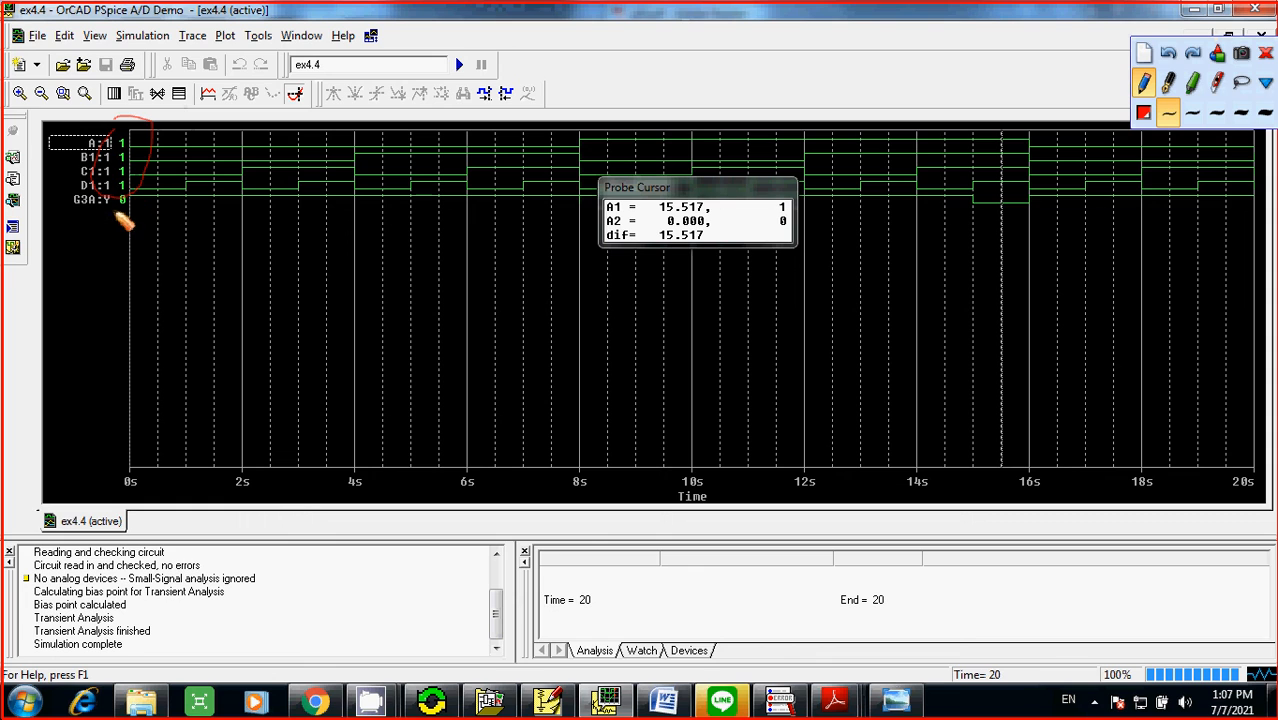
left_click(1265, 53)
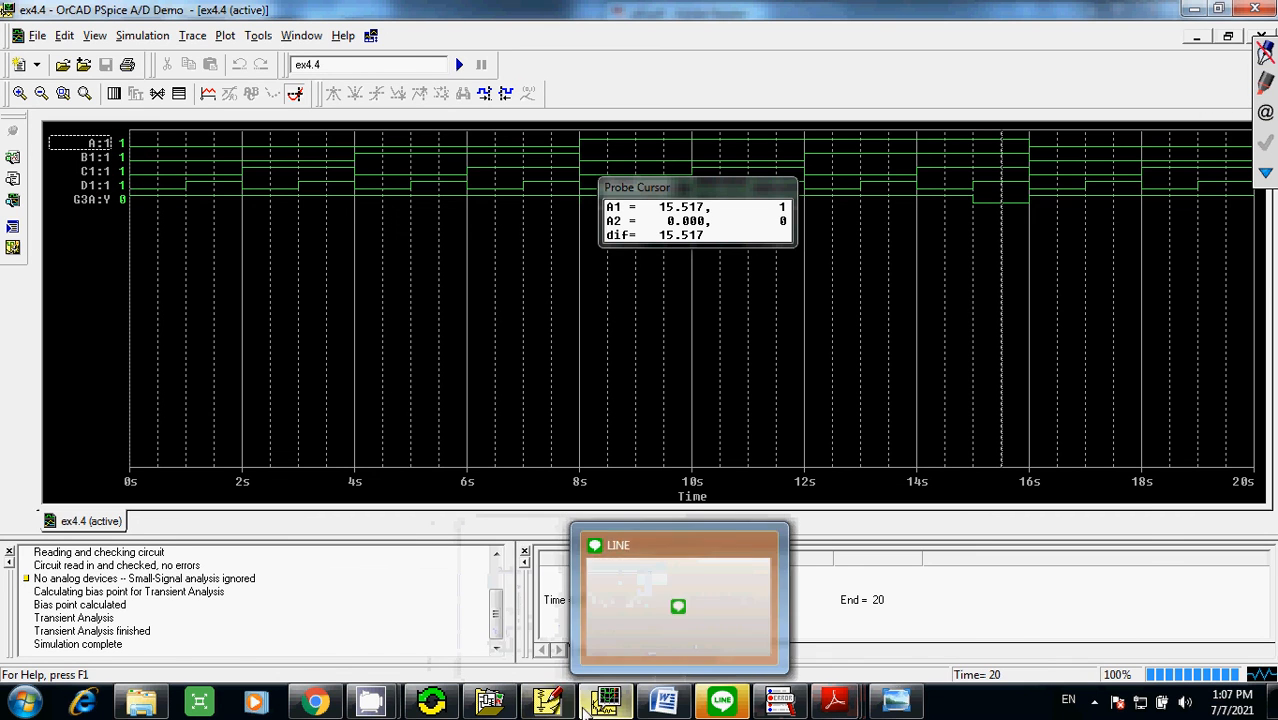
- Switch to PSpice Schematics and examine the lower AND-OR circuit from clocks A1 to D1 through to OR gate U8A
left_click(548, 703)
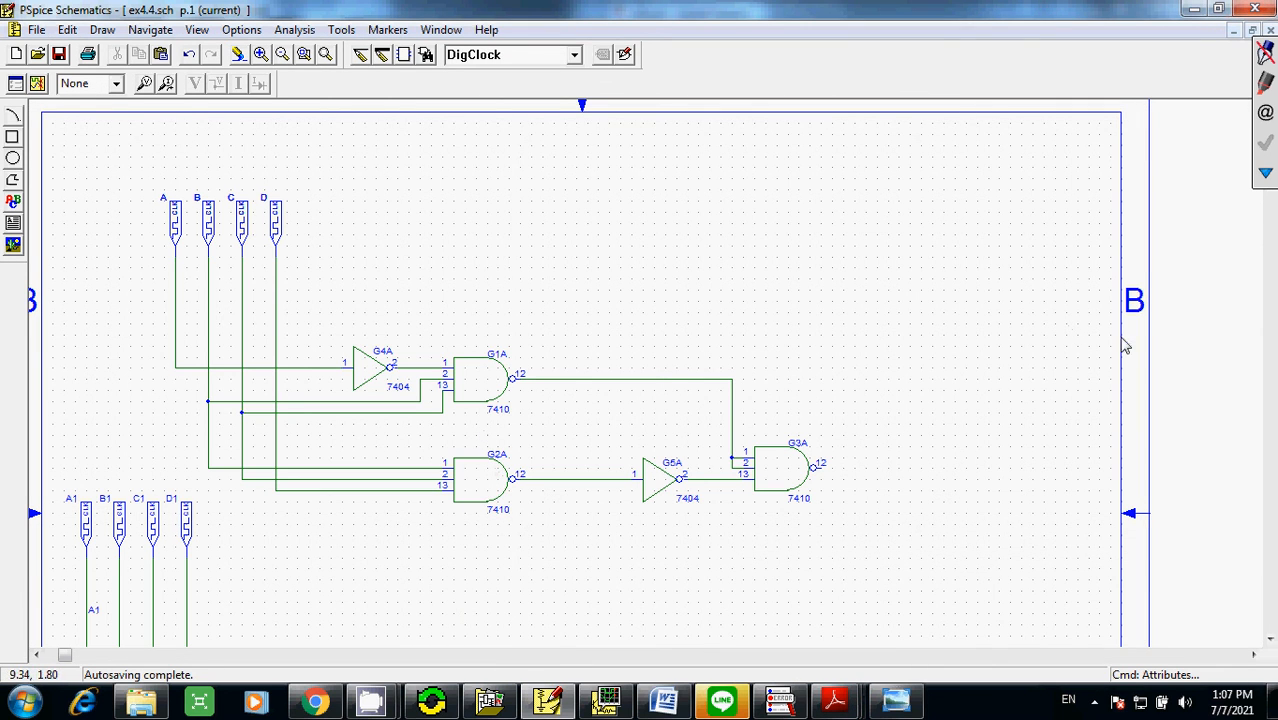
scroll(1274, 344, "down", 5)
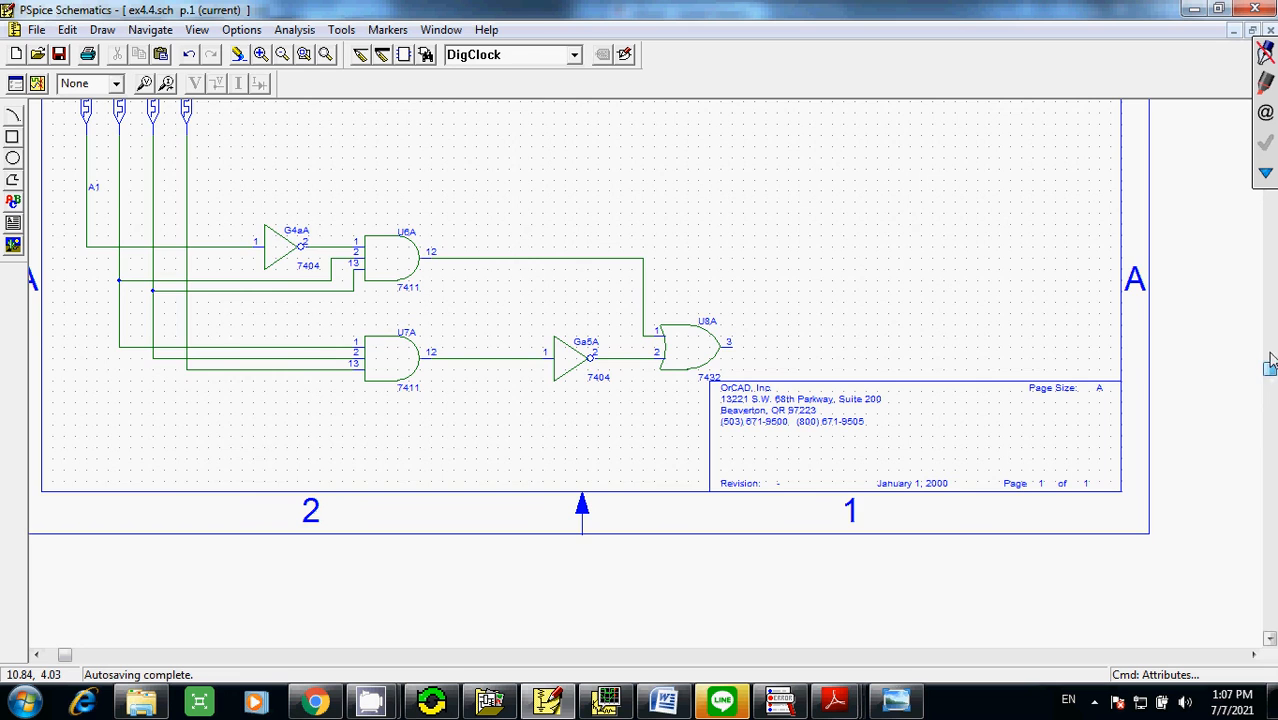
left_click_drag(1270, 362, 1270, 345)
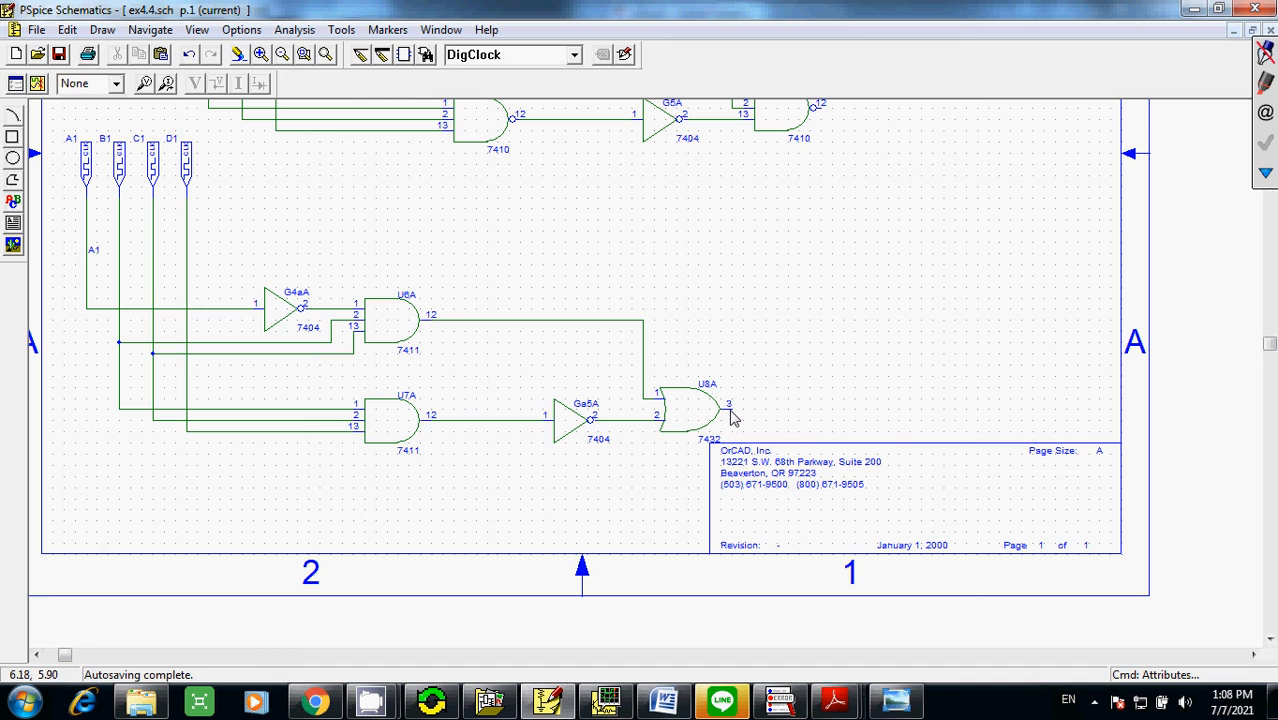
- Return to the waveform window in OrCAD PSpice A/D and add the output trace U8A:Y below G3A:Y
left_click(605, 702)
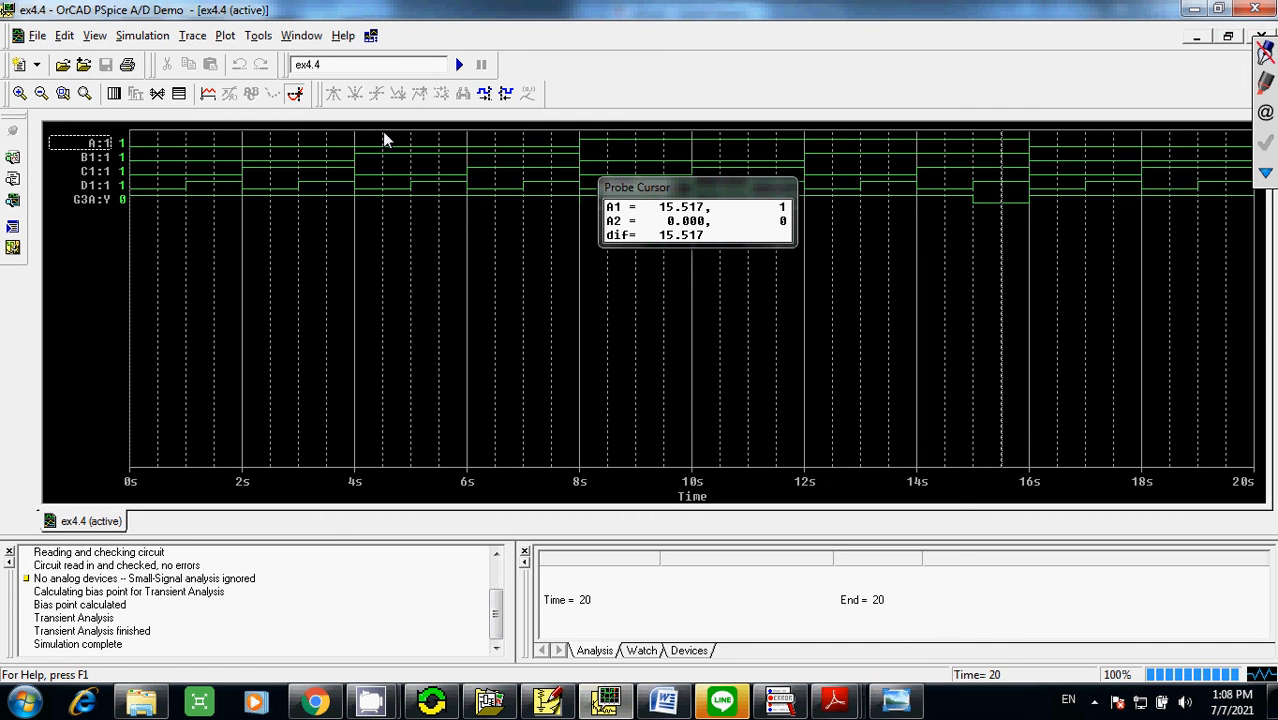
left_click(229, 96)
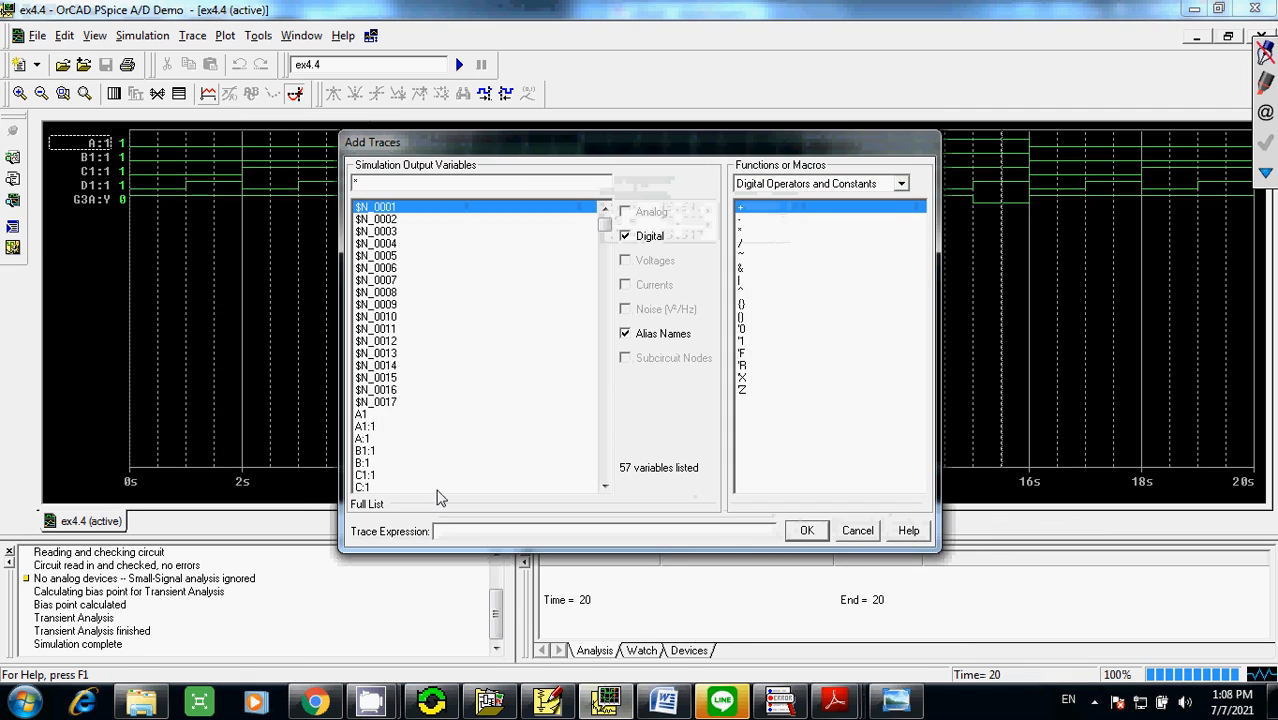
left_click(608, 460)
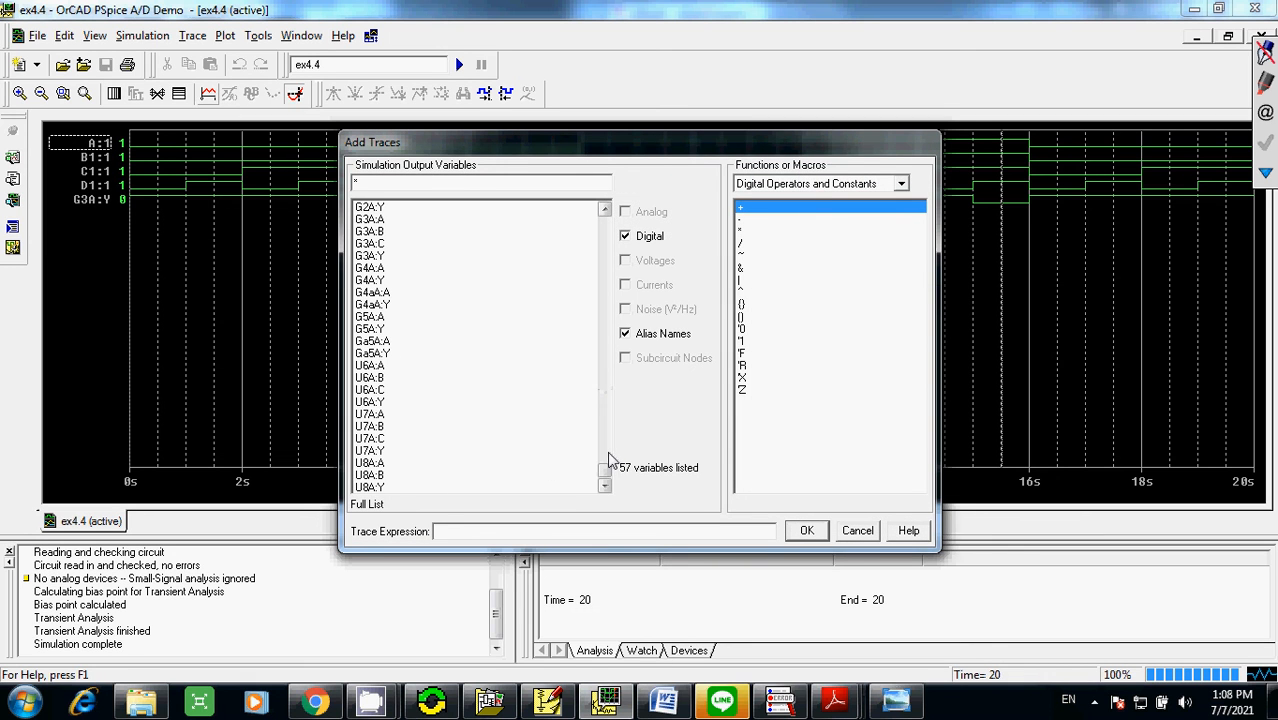
left_click(385, 487)
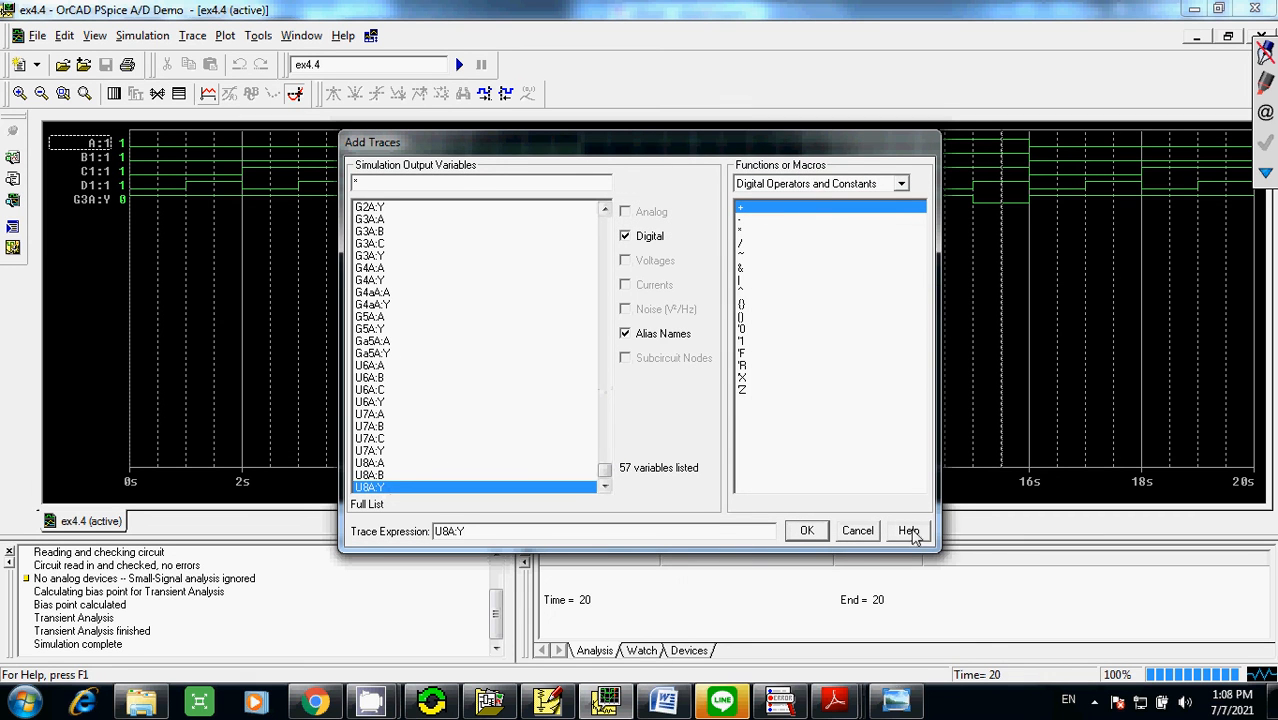
left_click(807, 531)
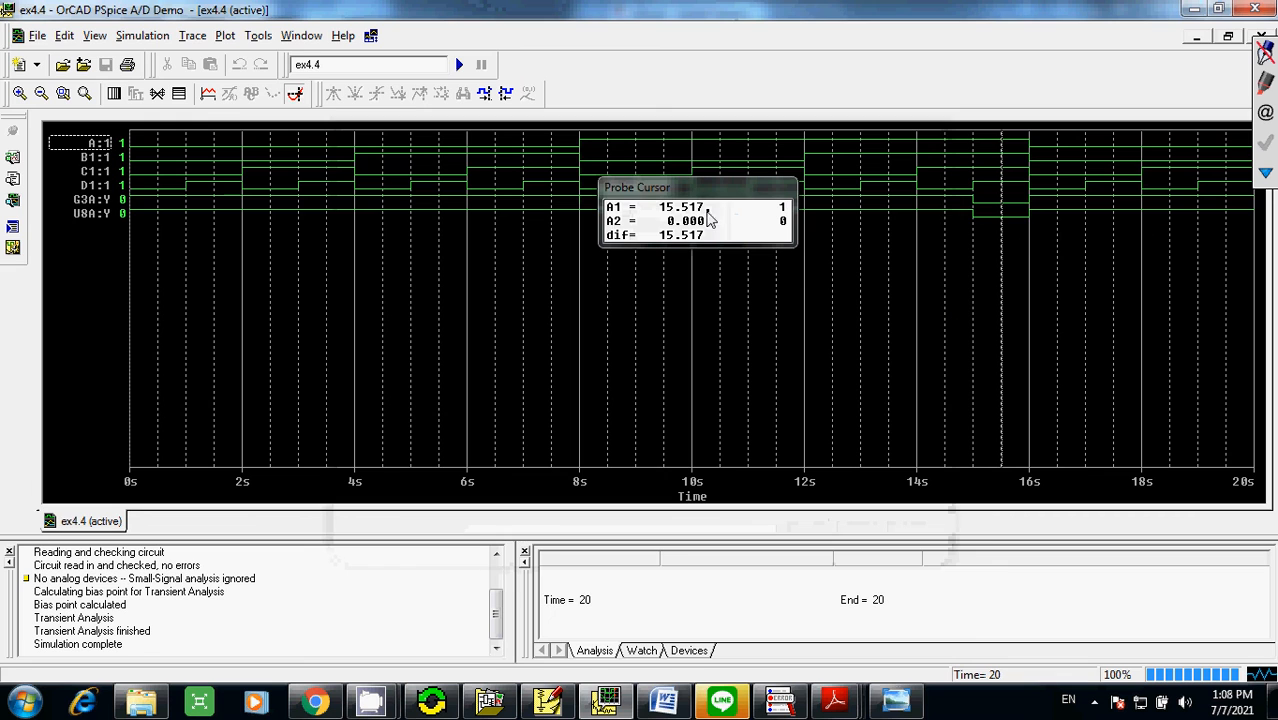
- Move the Probe Cursor box below the traces and circle the low pulses of G3A:Y and U8A:Y in red
left_click_drag(625, 228, 436, 311)
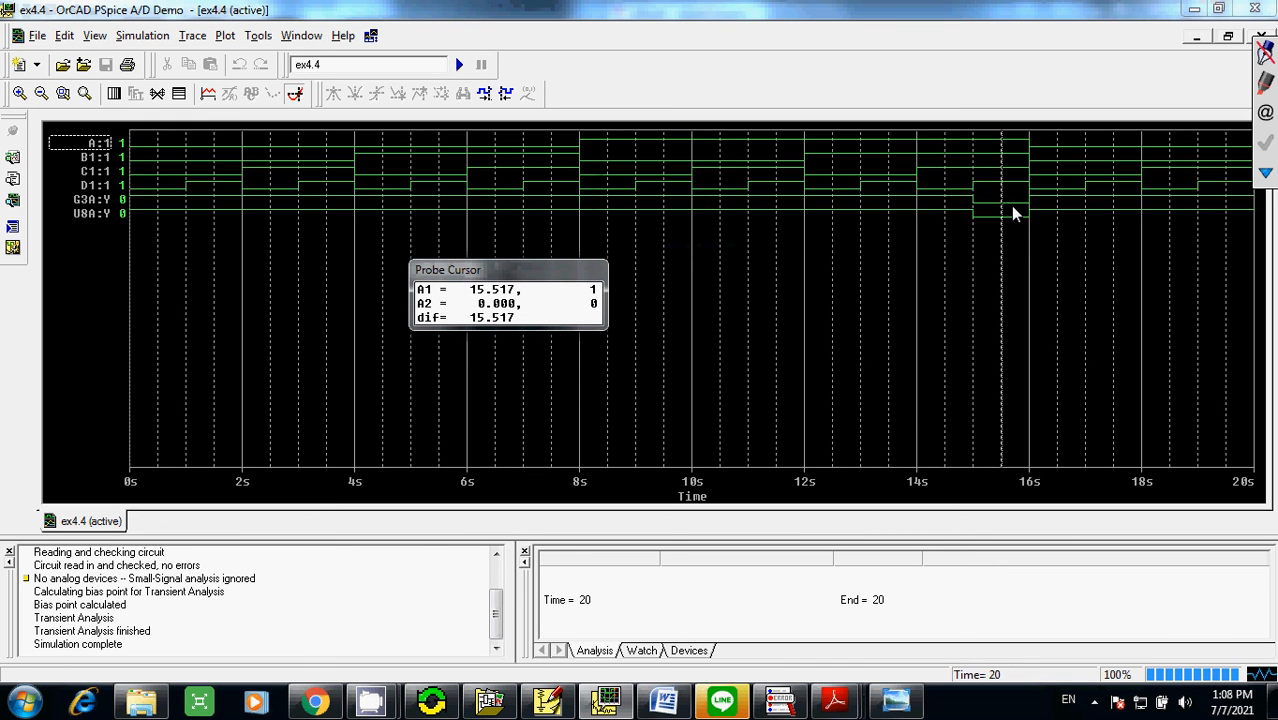
left_click(1264, 84)
mouse_move(1000, 184)
left_mouse_down()
mouse_move(1020, 252)
mouse_move(975, 180)
left_mouse_up()
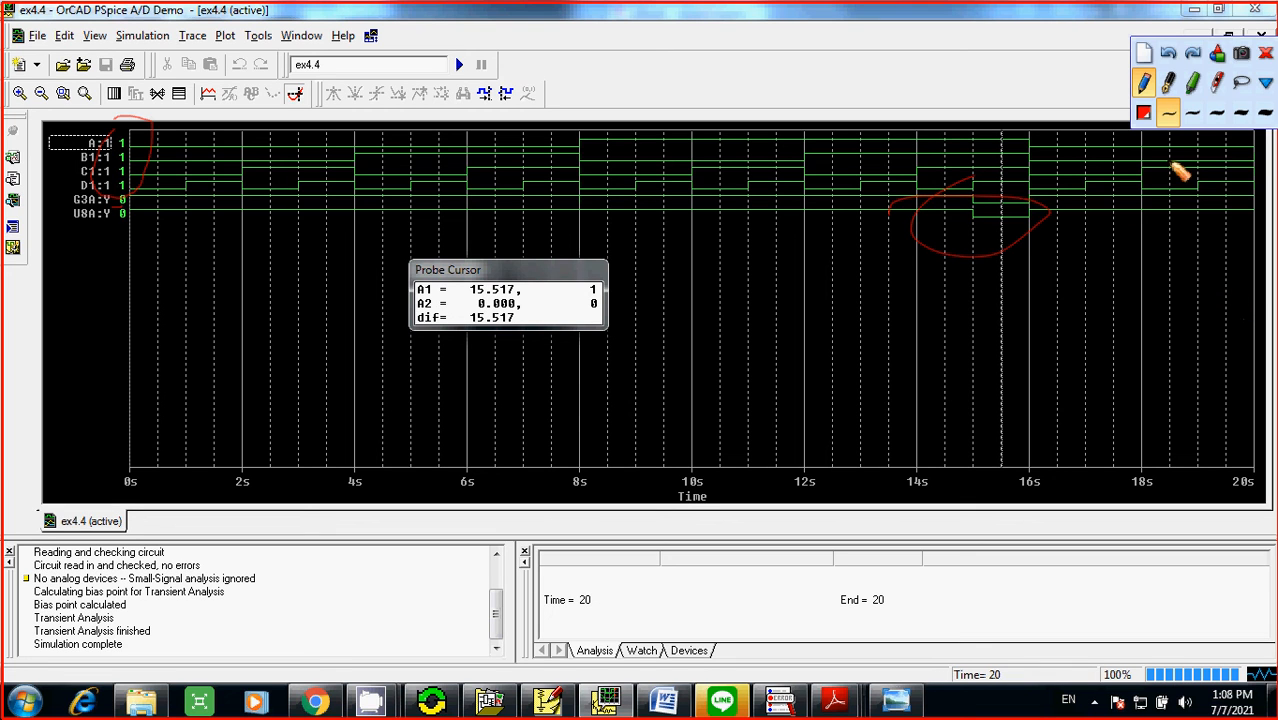
- Leave drawing mode, switch to PSpice Schematics and bring the upper NAND circuit from clocks A to D through gate G3A into view
left_click(1266, 55)
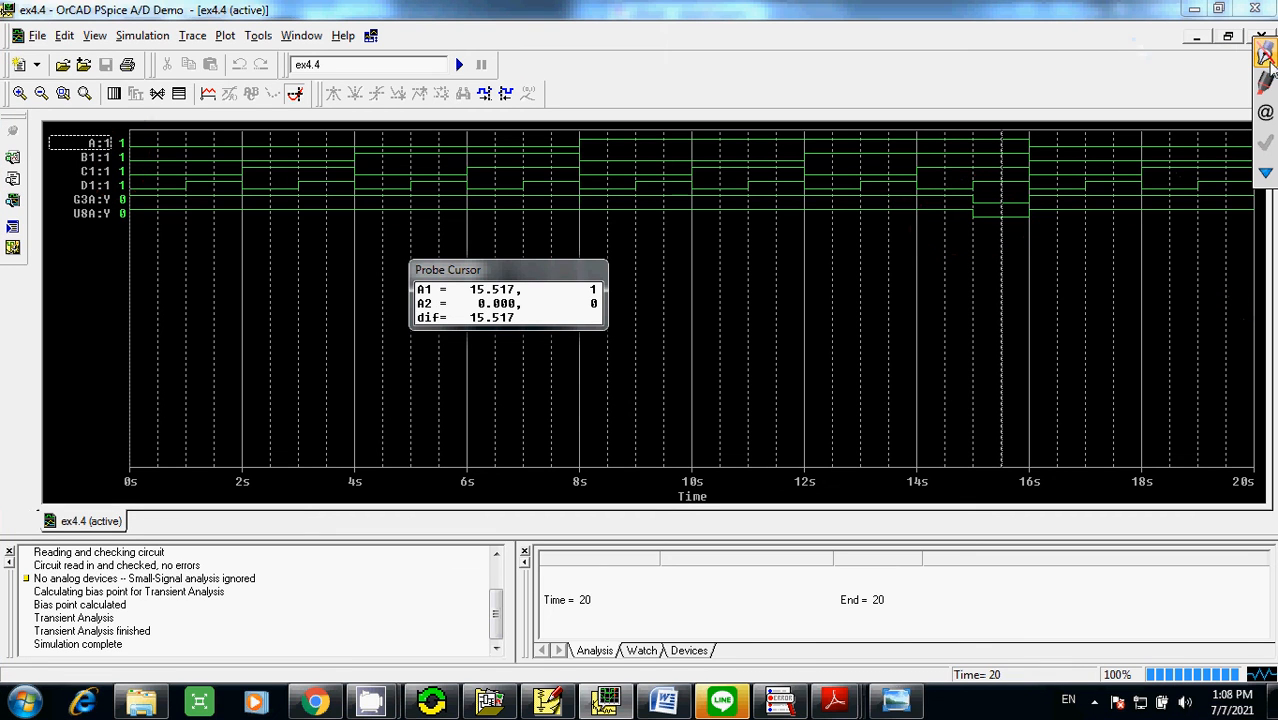
left_click(547, 701)
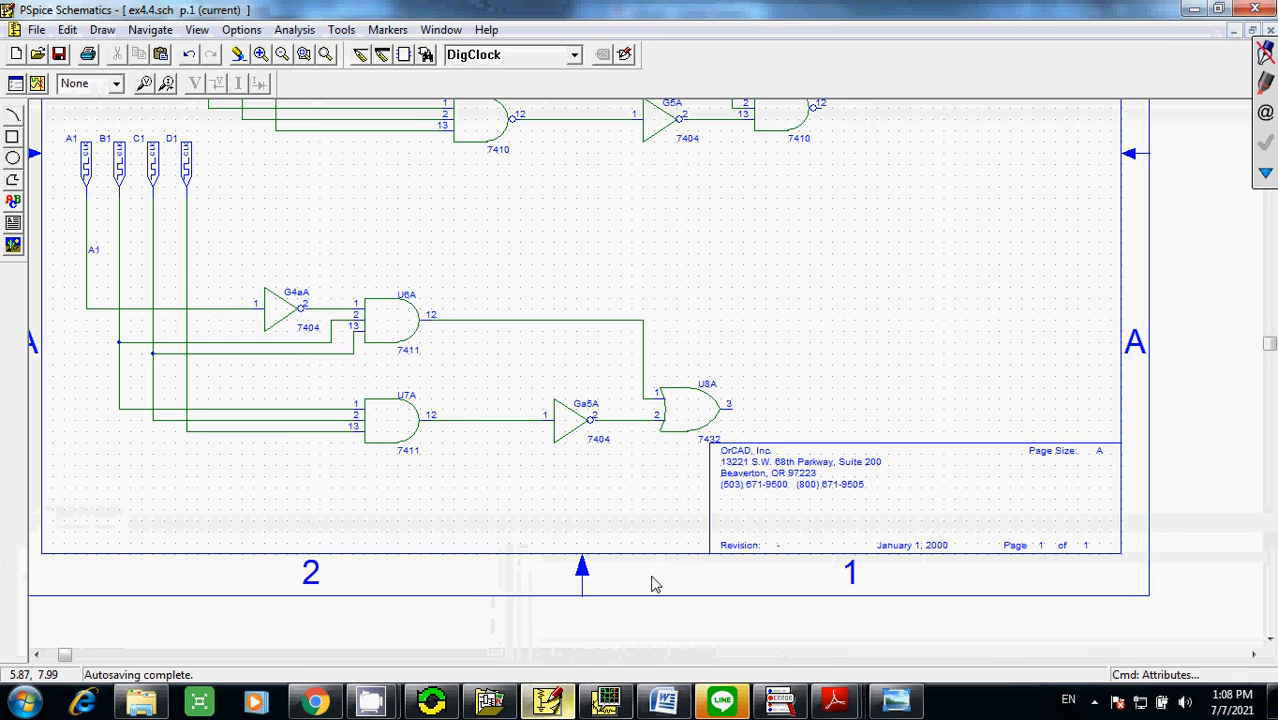
left_click(282, 56)
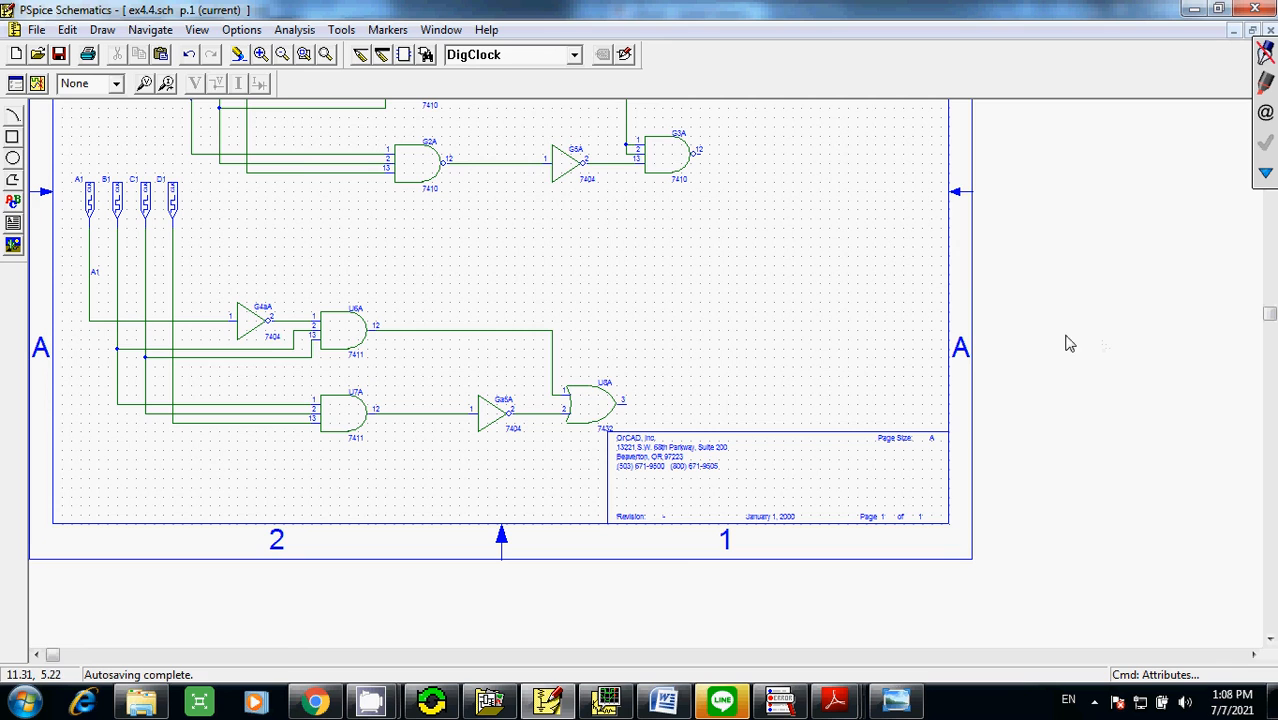
left_click(1266, 176)
left_click(1144, 108)
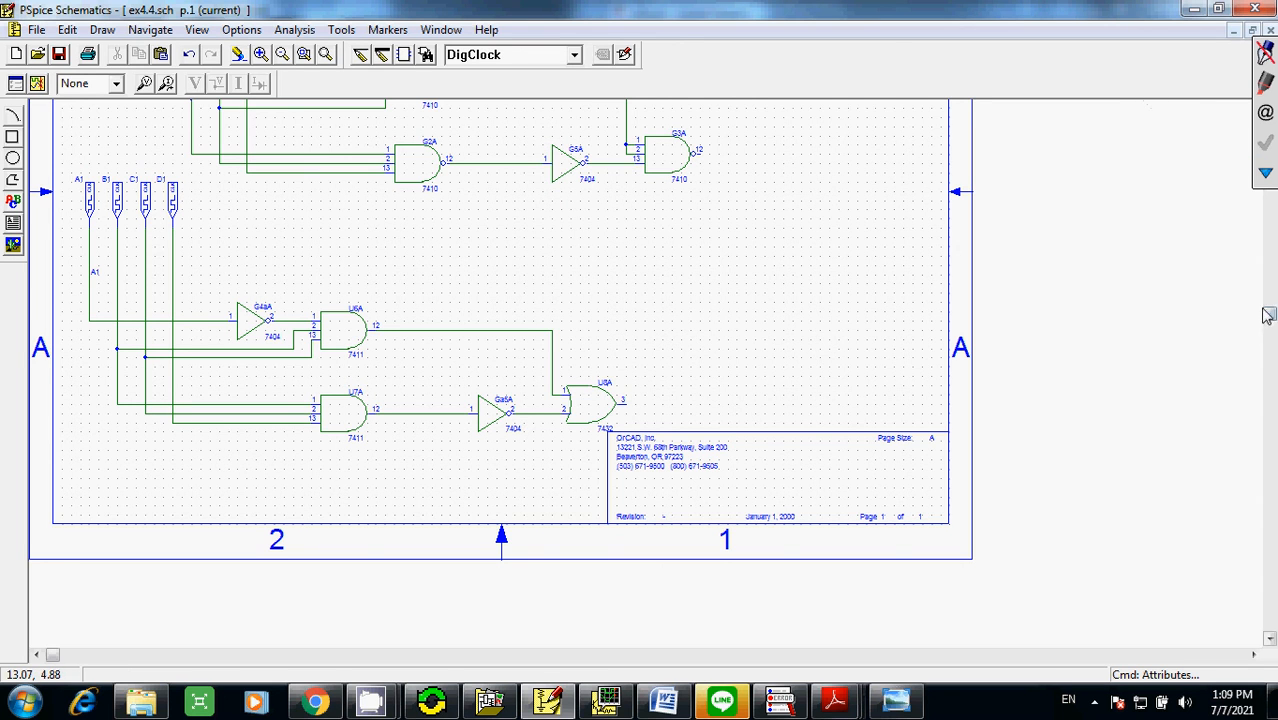
scroll(1268, 304, "up", 3)
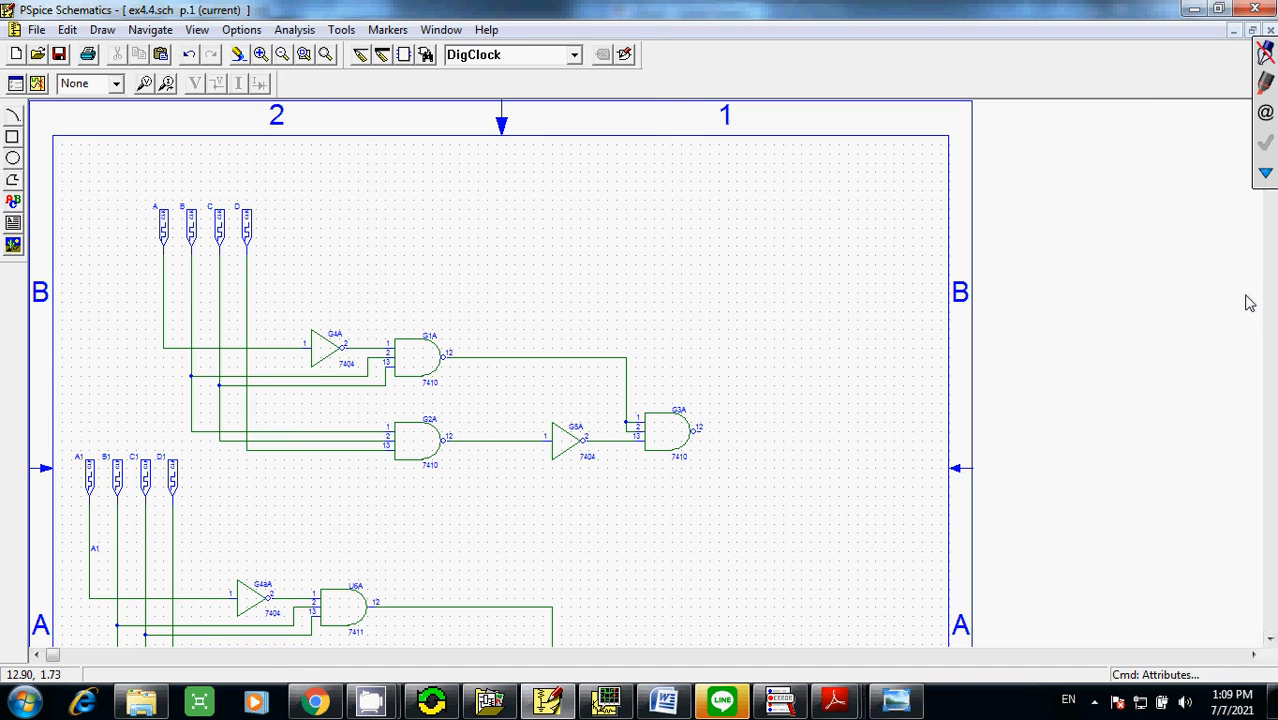
- Switch to p5.pdf in Adobe Reader, underline the Ex. 4.4 function F = A'BC + (BCD)' in red, and clear the markings
left_click(840, 706)
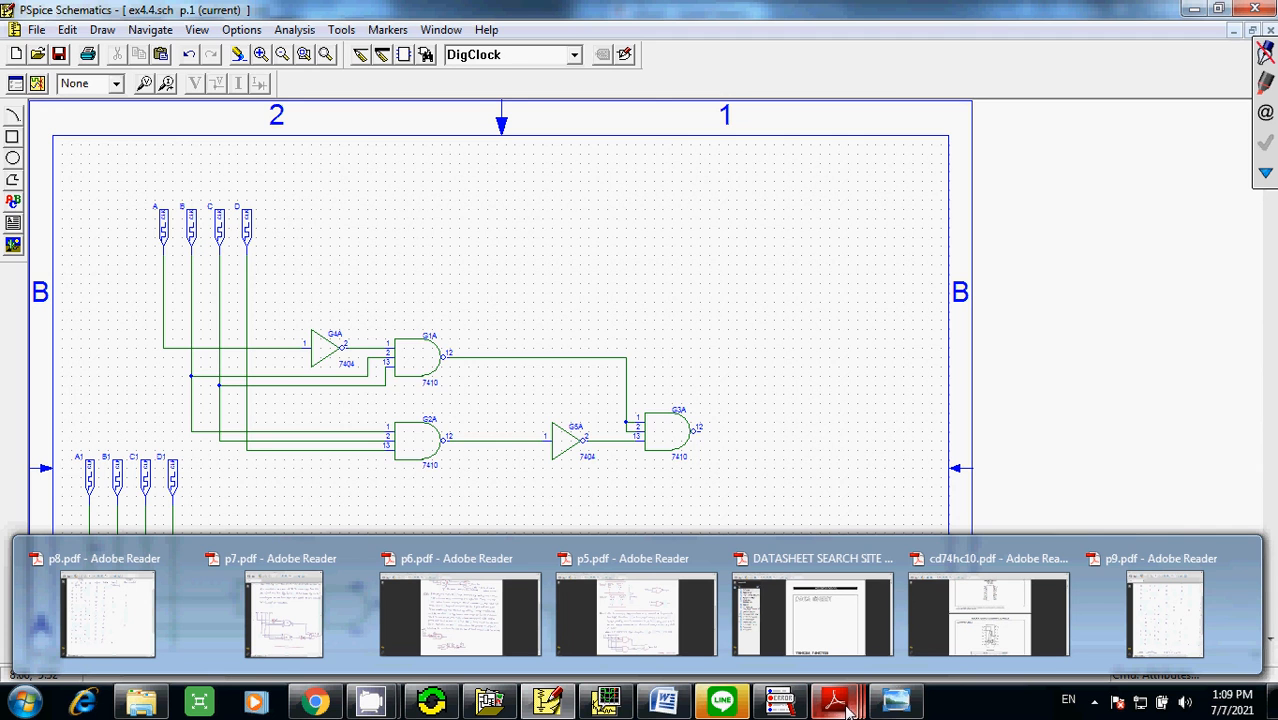
mouse_move(437, 578)
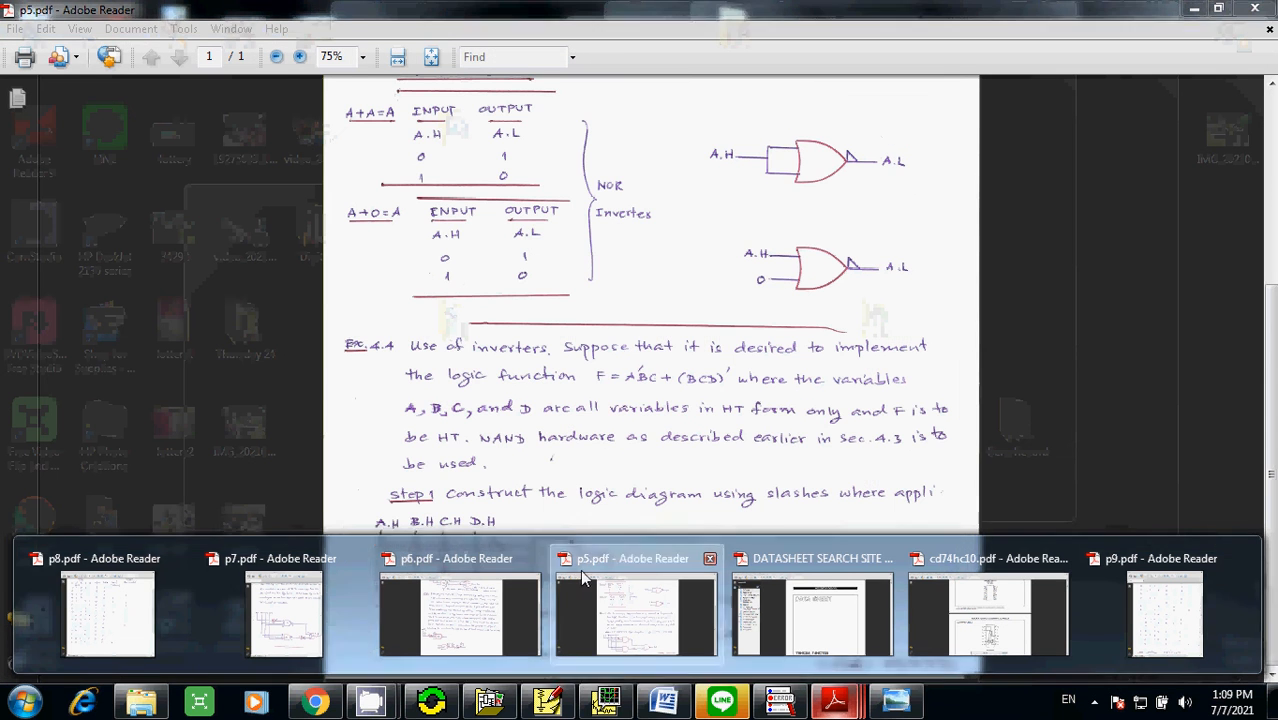
left_click(630, 600)
left_click(1265, 82)
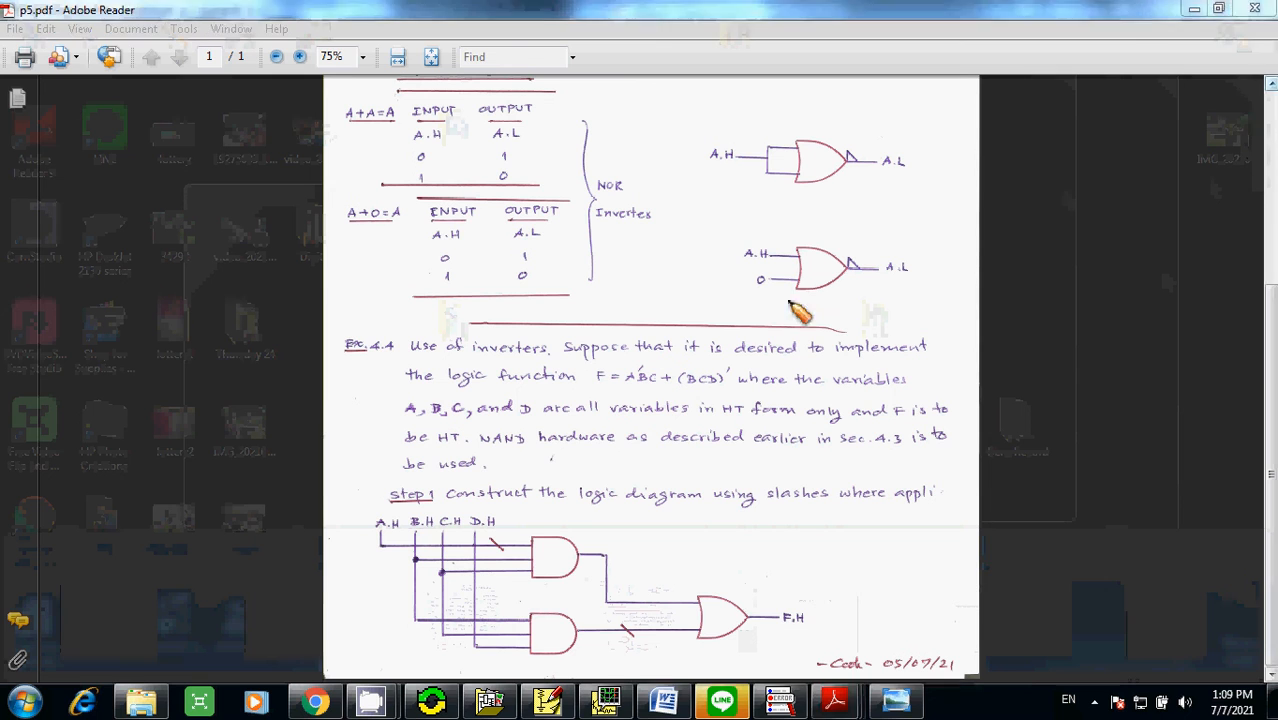
left_click_drag(634, 395, 703, 397)
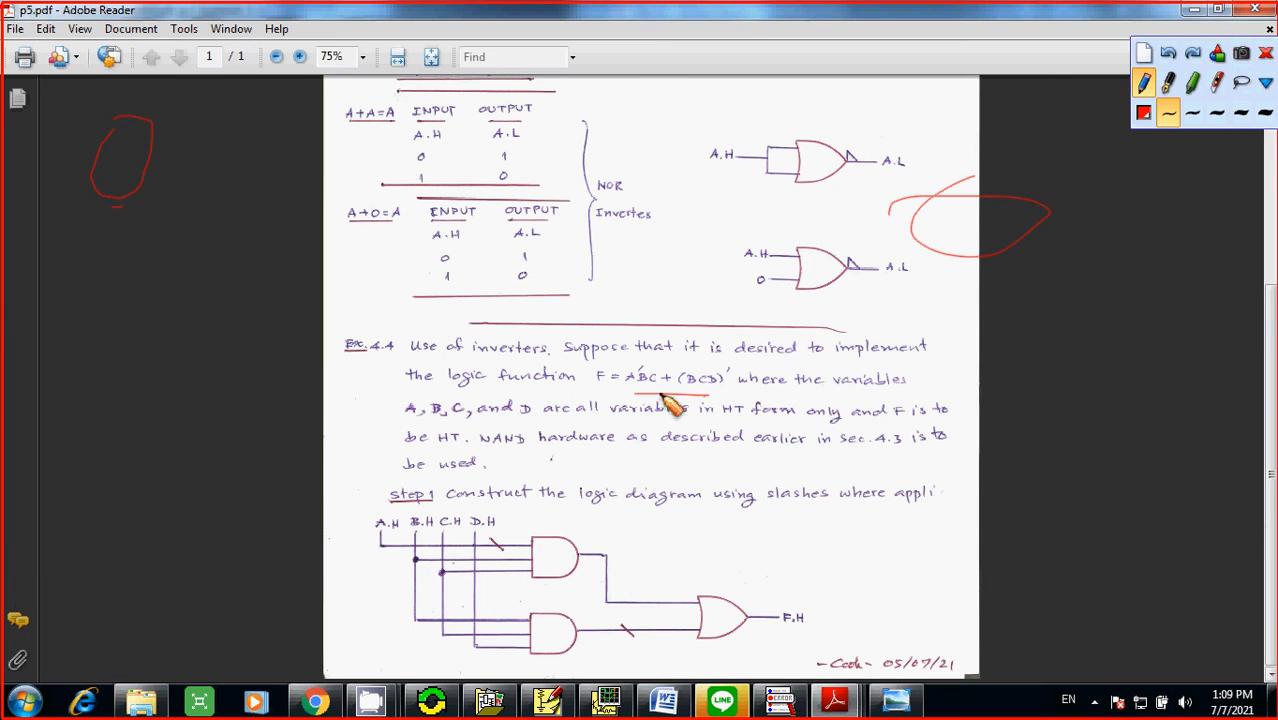
left_click(1144, 55)
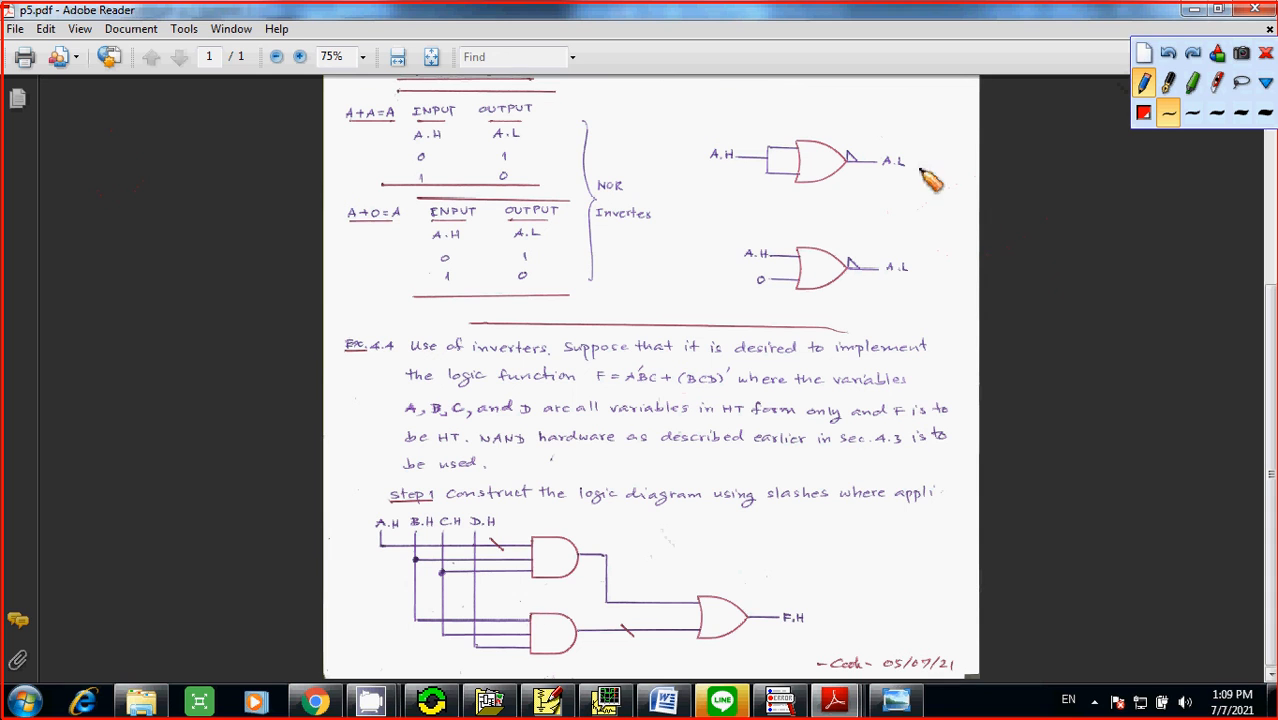
- Leave drawing mode, bring up p7.pdf with the pin-numbered circuit diagram, and maximize its window
left_click(1265, 55)
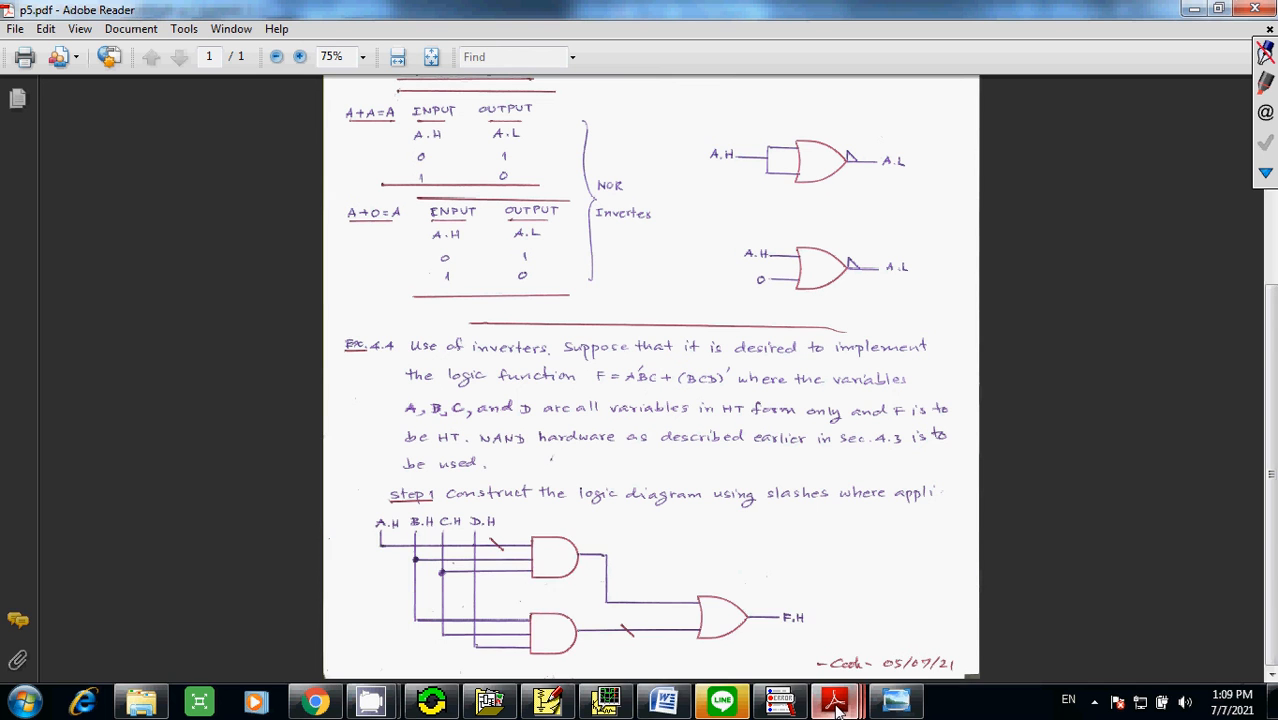
mouse_move(836, 705)
mouse_move(277, 585)
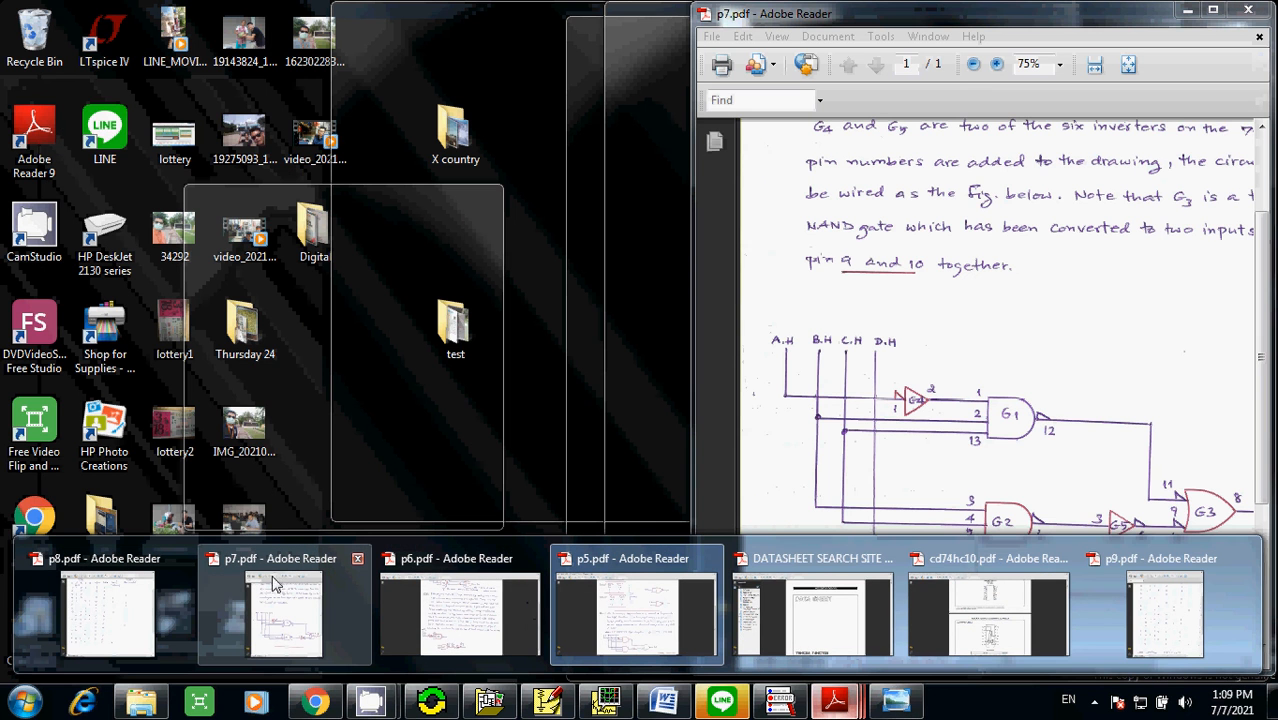
left_click(212, 575)
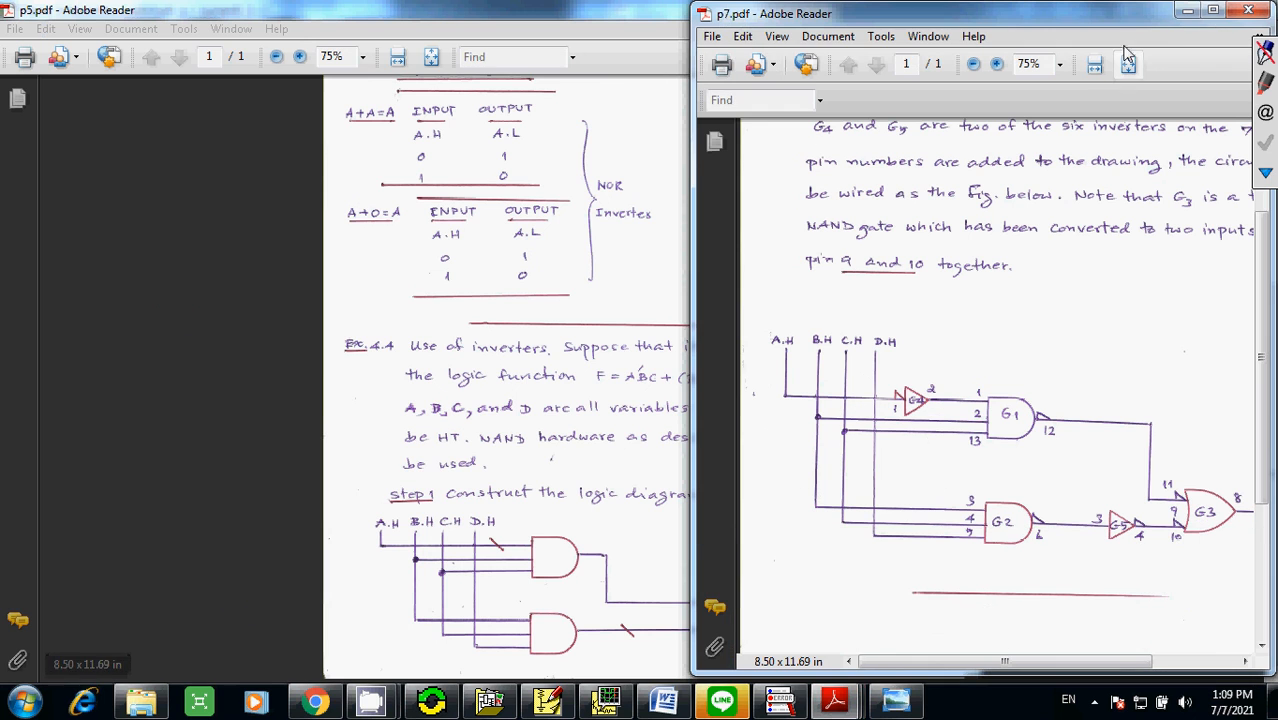
left_click(1210, 11)
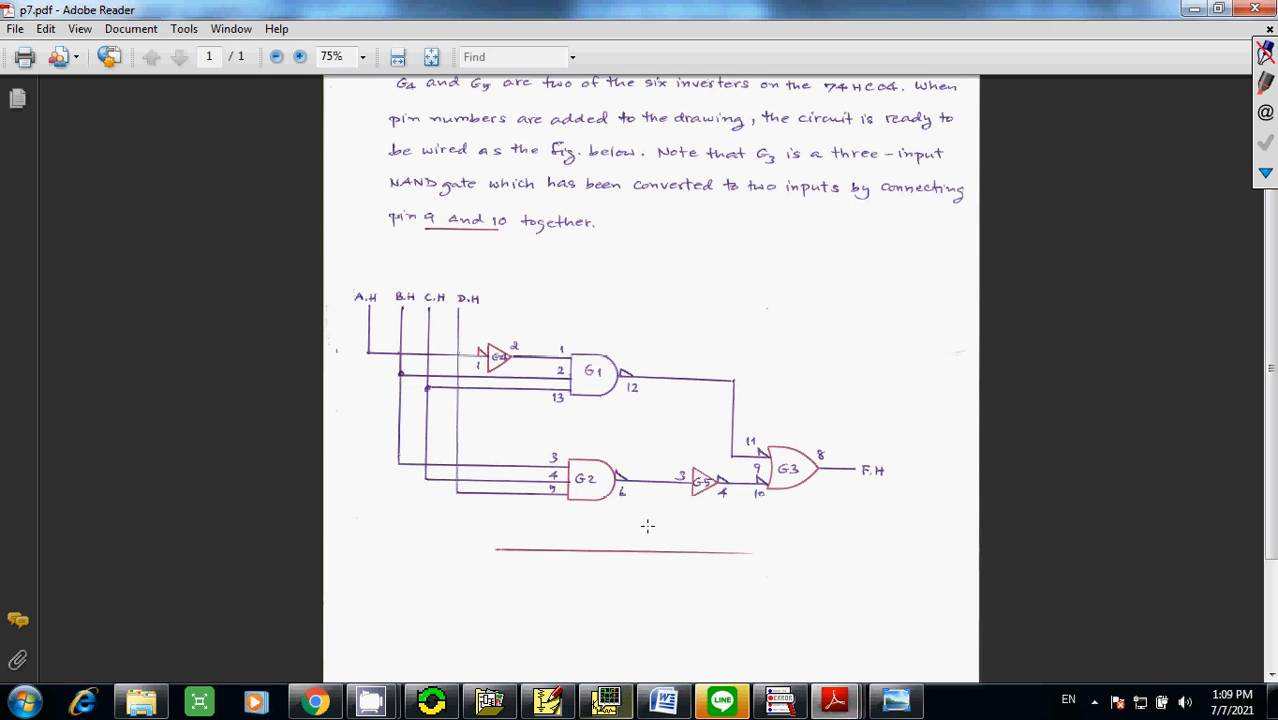
- Circle gates G1, G2 and G3 in red on the handwritten circuit diagram, and leave drawing mode
left_click(1265, 82)
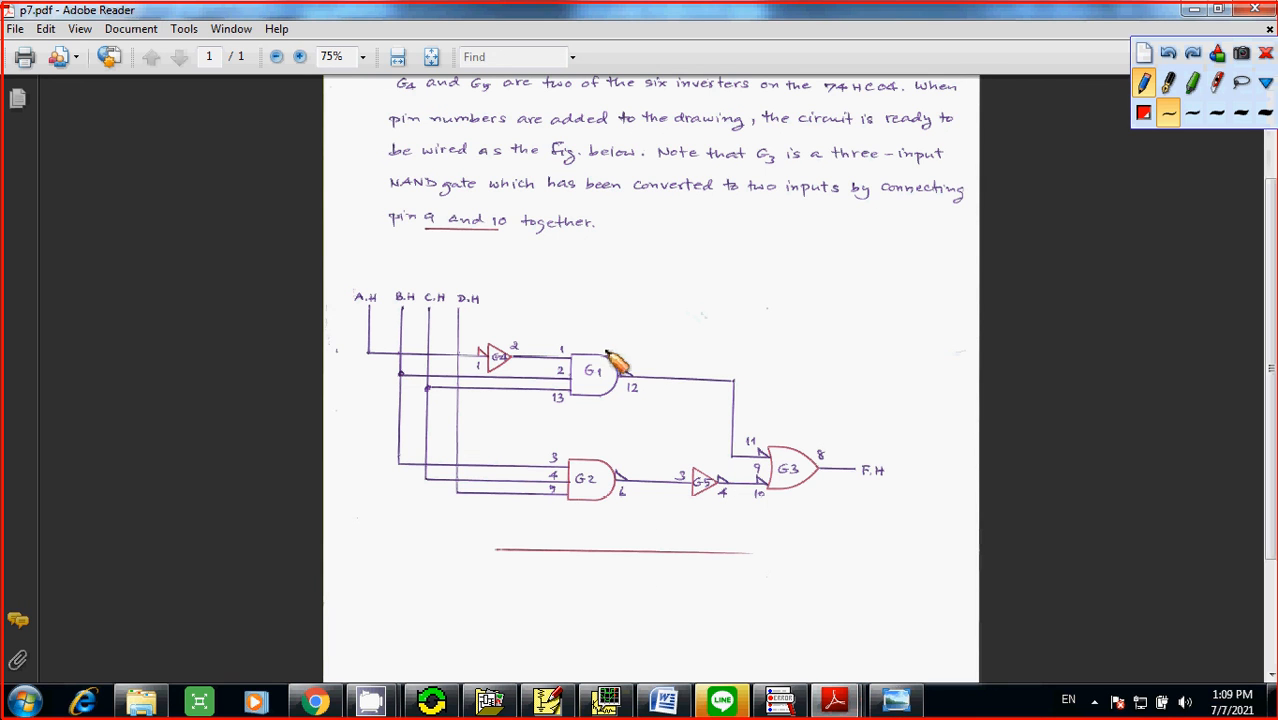
mouse_move(585, 350)
left_mouse_down()
mouse_move(588, 416)
mouse_move(566, 347)
left_mouse_up()
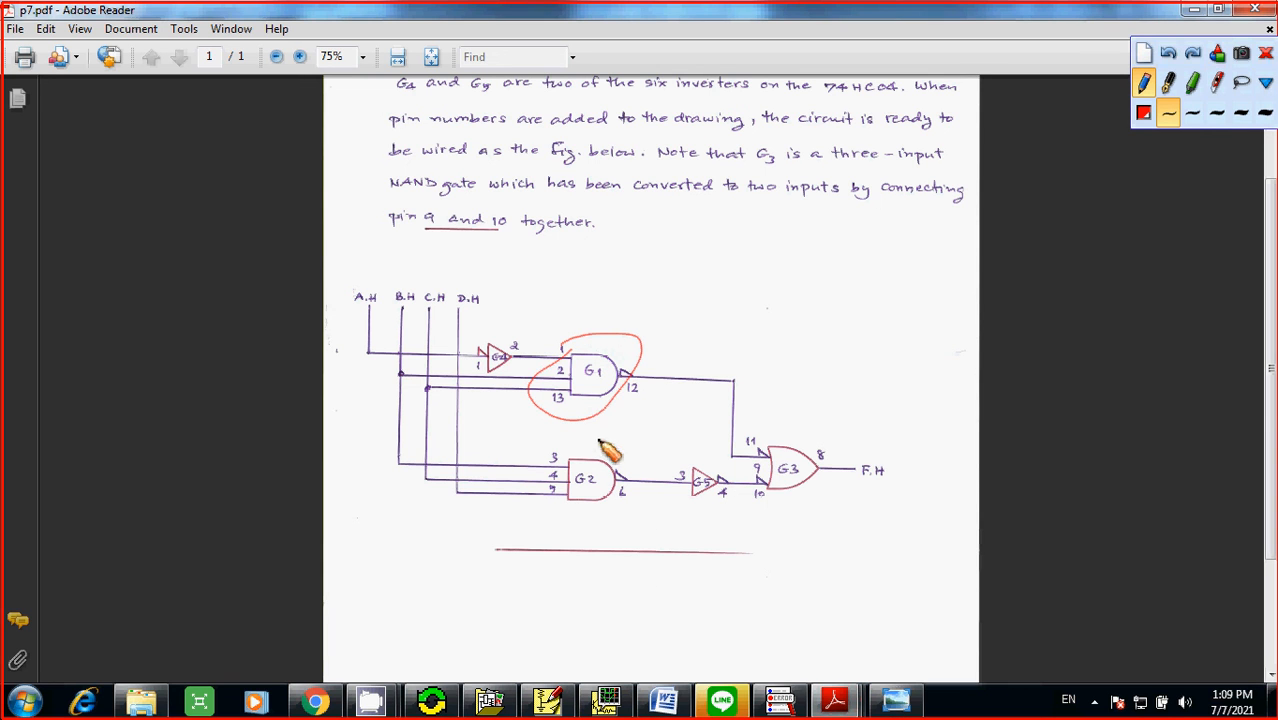
mouse_move(562, 450)
left_mouse_down()
mouse_move(636, 508)
mouse_move(590, 460)
left_mouse_up()
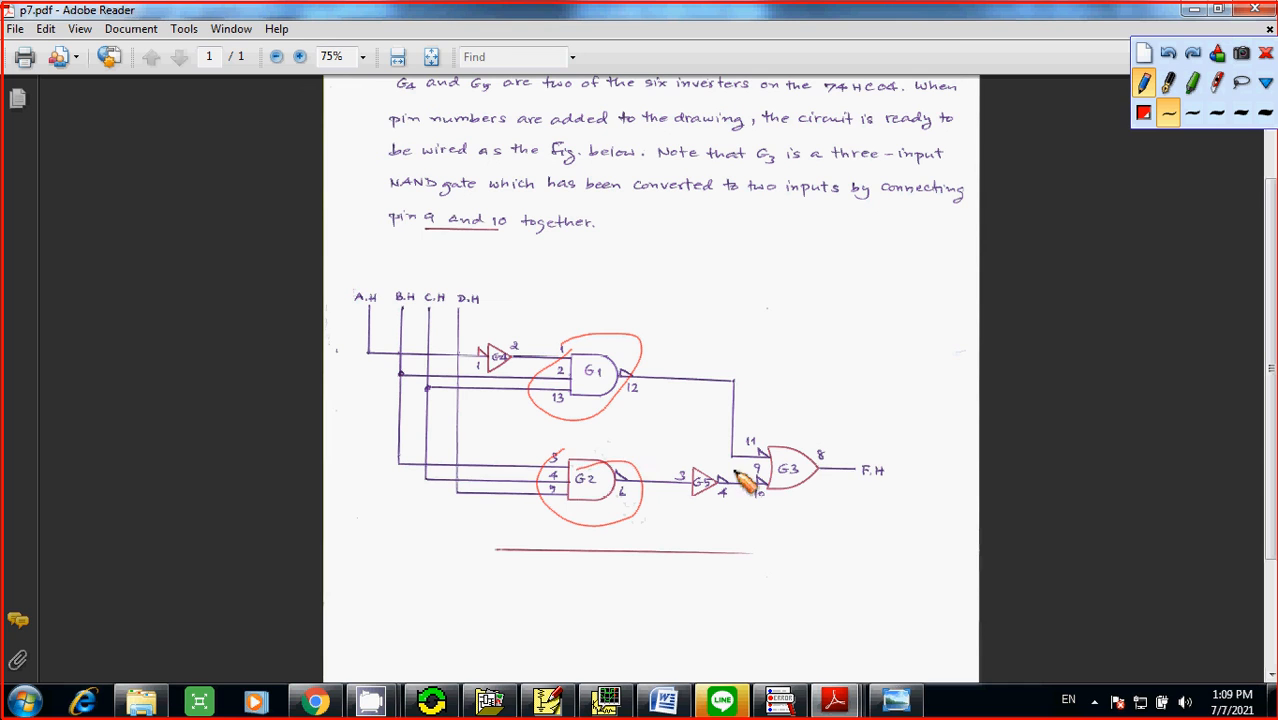
mouse_move(772, 447)
left_mouse_down()
mouse_move(850, 448)
mouse_move(790, 441)
left_mouse_up()
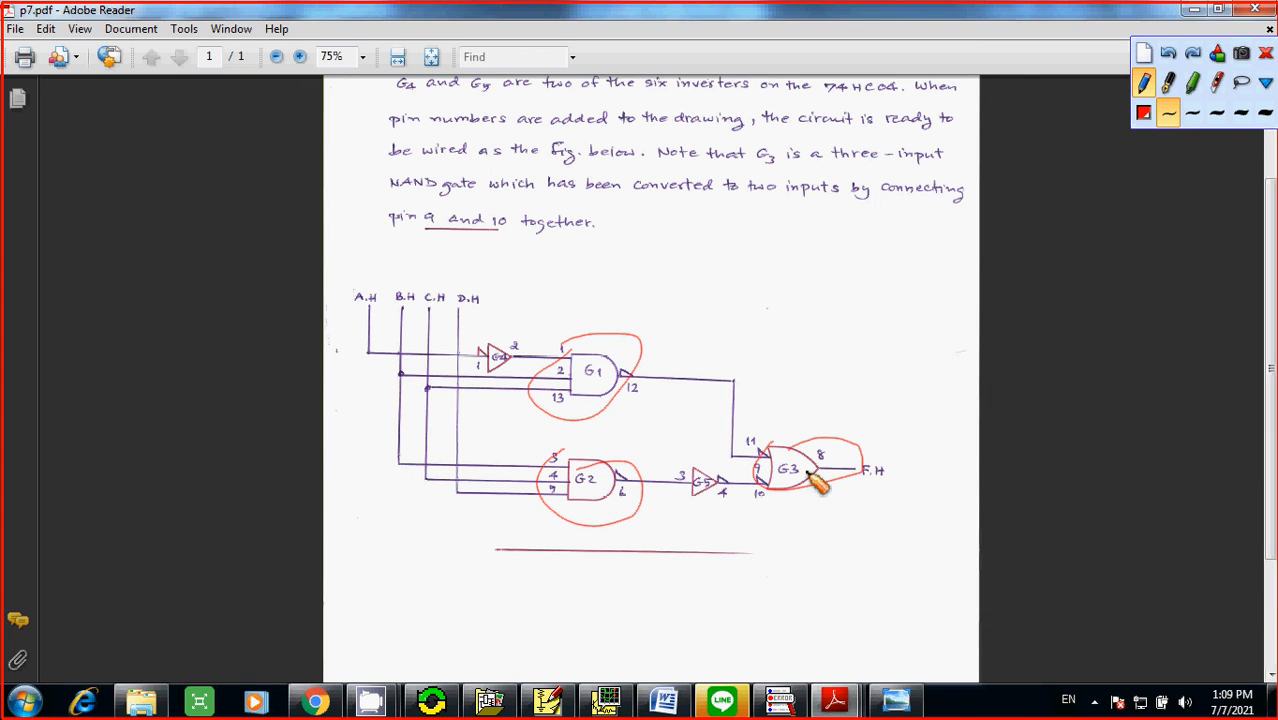
left_click(1265, 53)
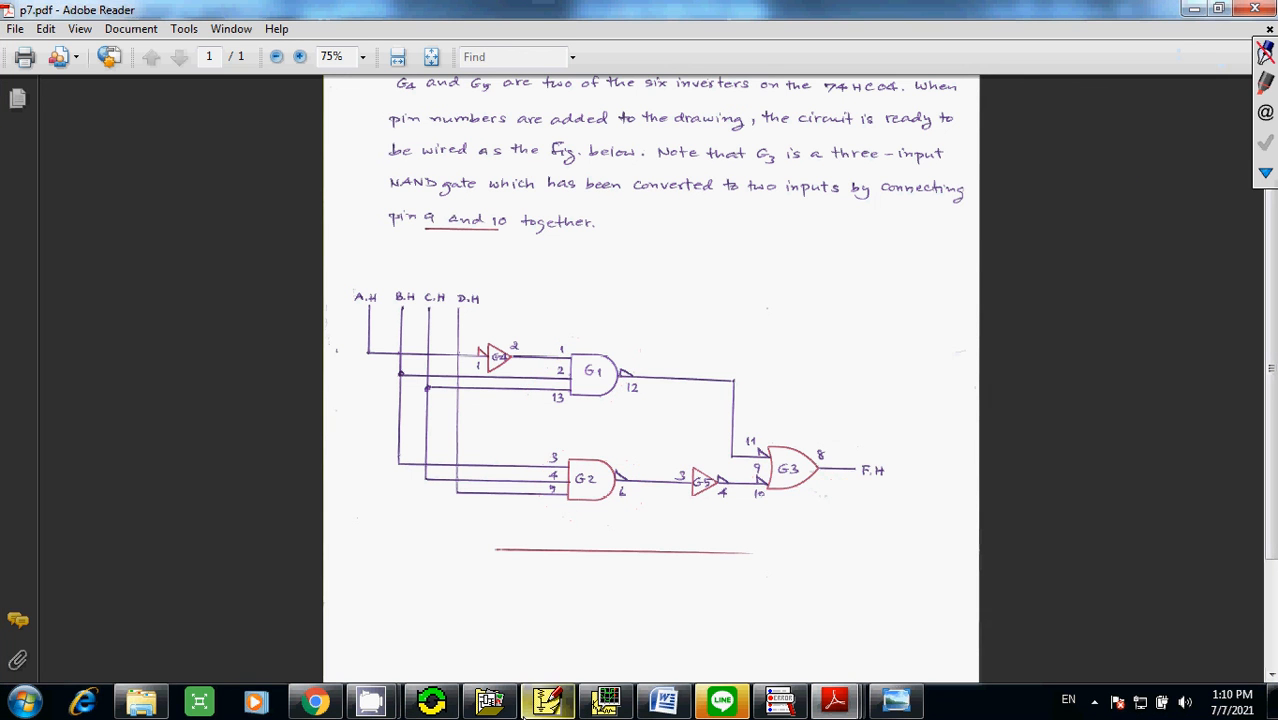
- Switch to PSpice Schematics, clear the old markings, circle NAND gates G3A, G1A and G2A in red, and clear the circles
left_click(530, 704)
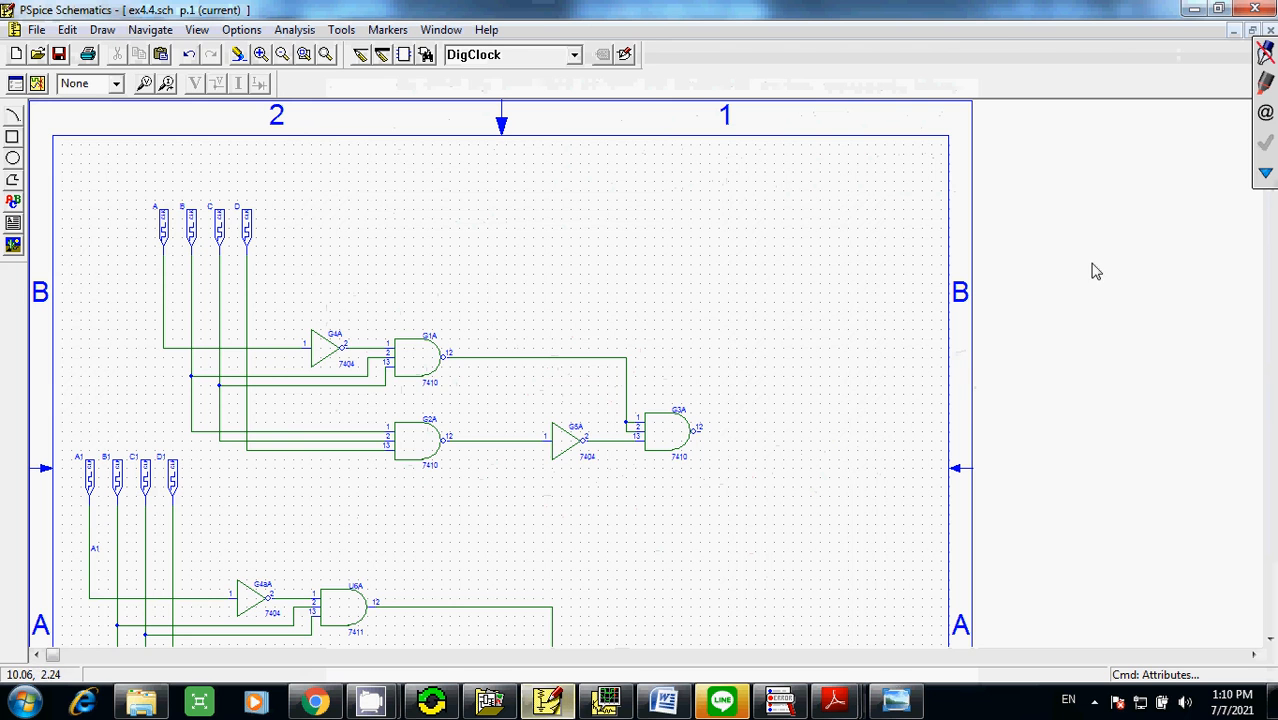
left_click(1266, 84)
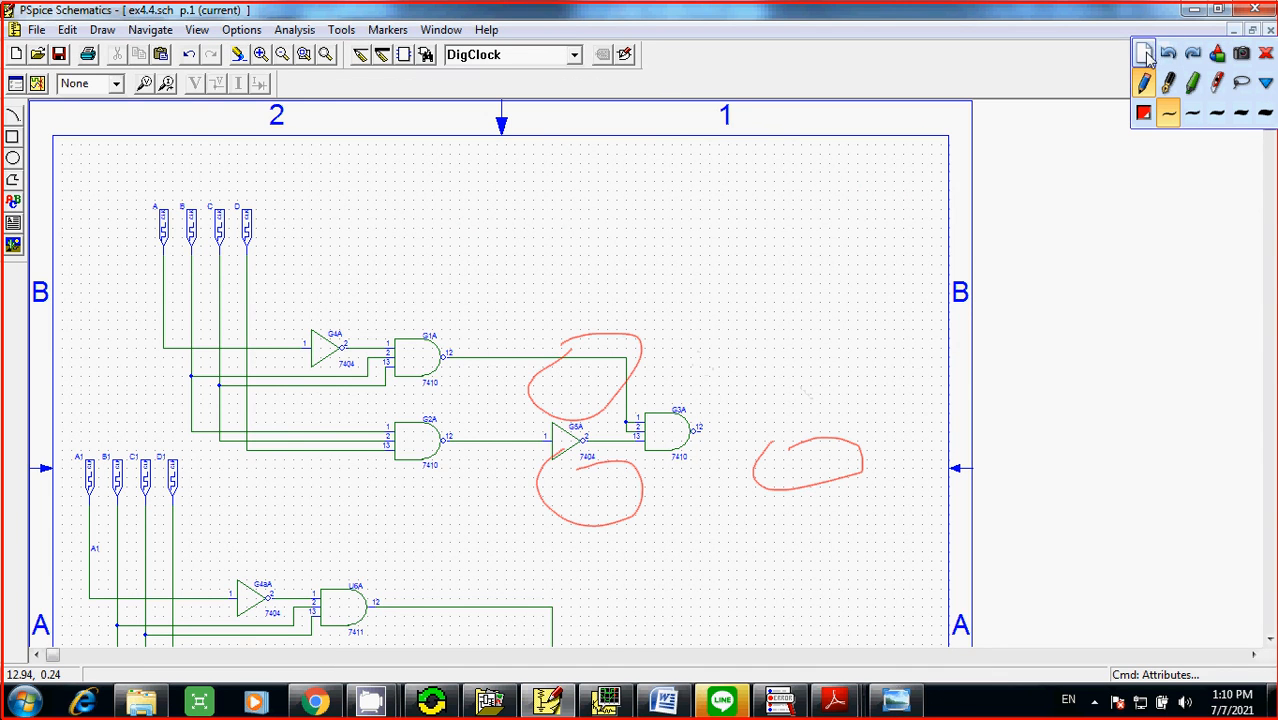
left_click(1145, 55)
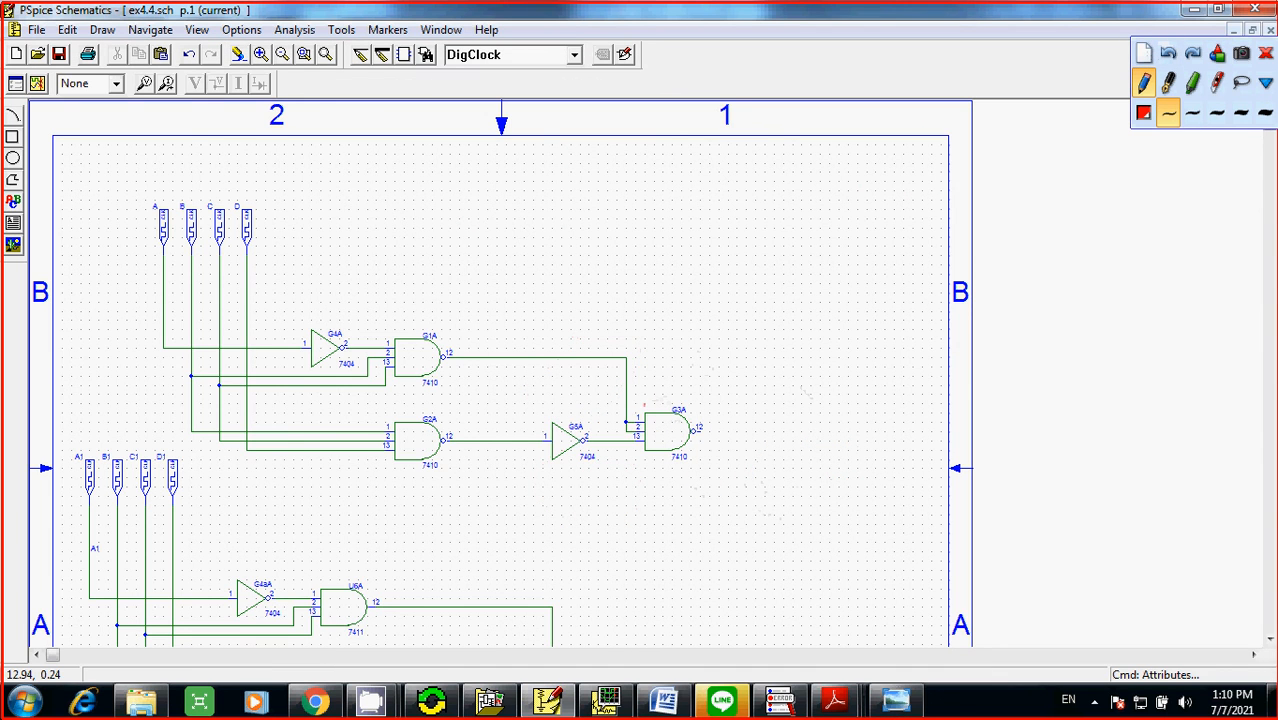
mouse_move(643, 405)
left_mouse_down()
mouse_move(712, 418)
mouse_move(672, 437)
left_mouse_up()
left_click_drag(383, 307, 352, 342)
mouse_move(400, 412)
left_mouse_down()
mouse_move(345, 412)
mouse_move(334, 457)
left_mouse_up()
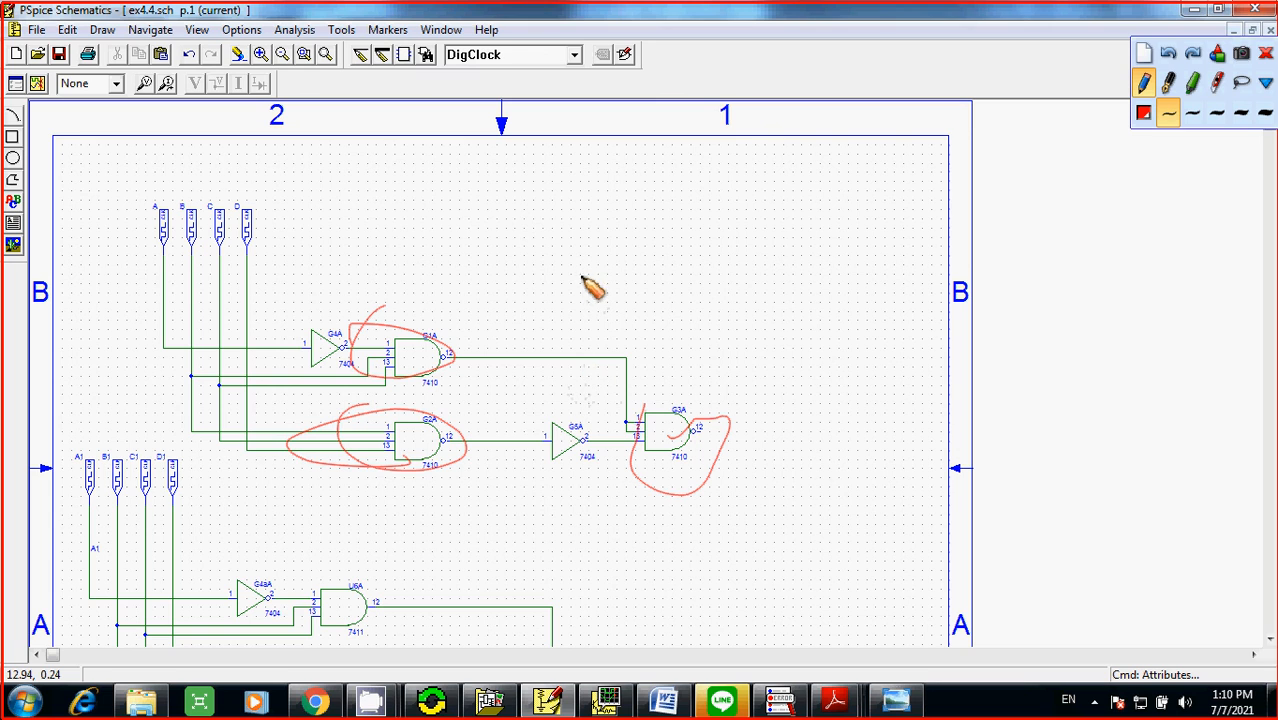
left_click(1143, 54)
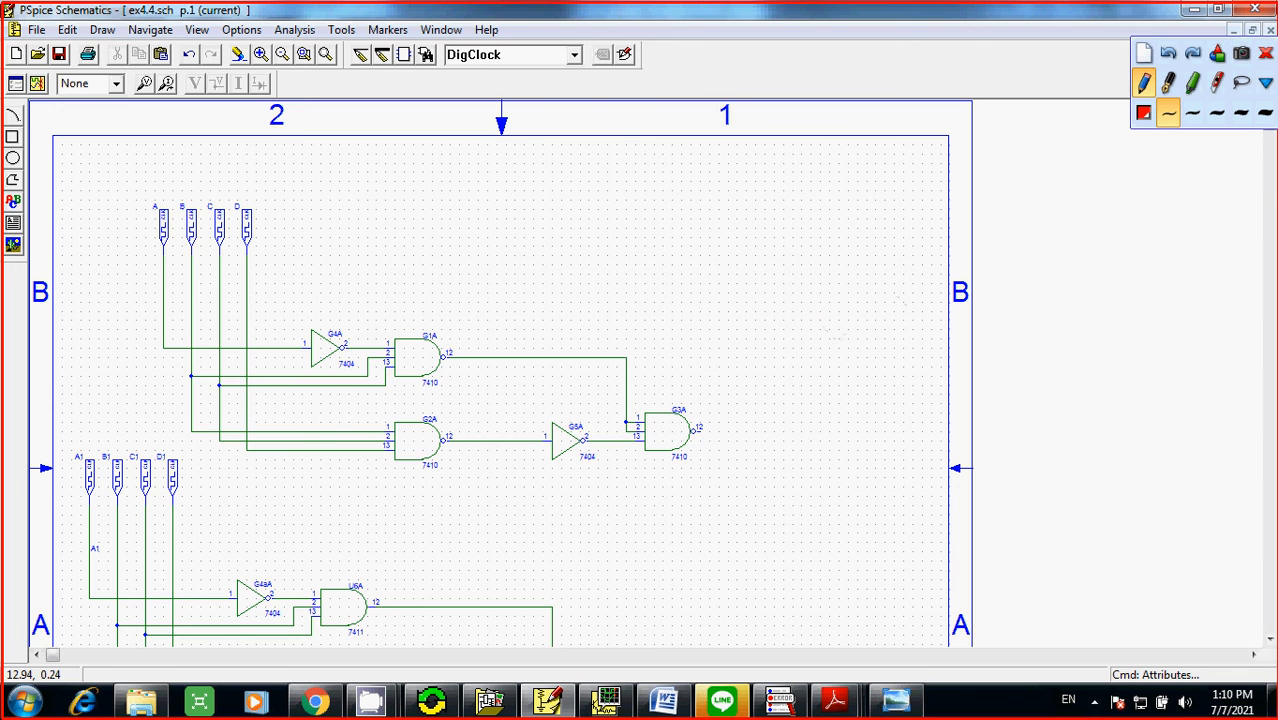
left_click(1266, 54)
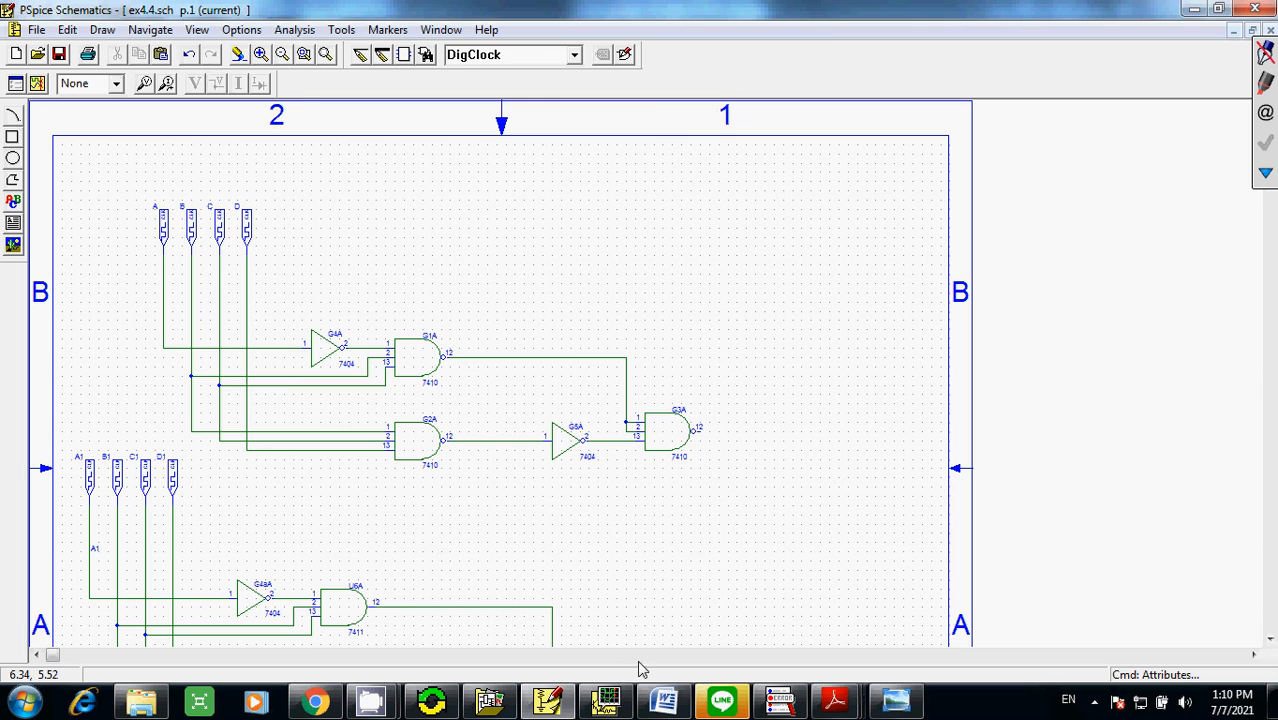
left_click(835, 700)
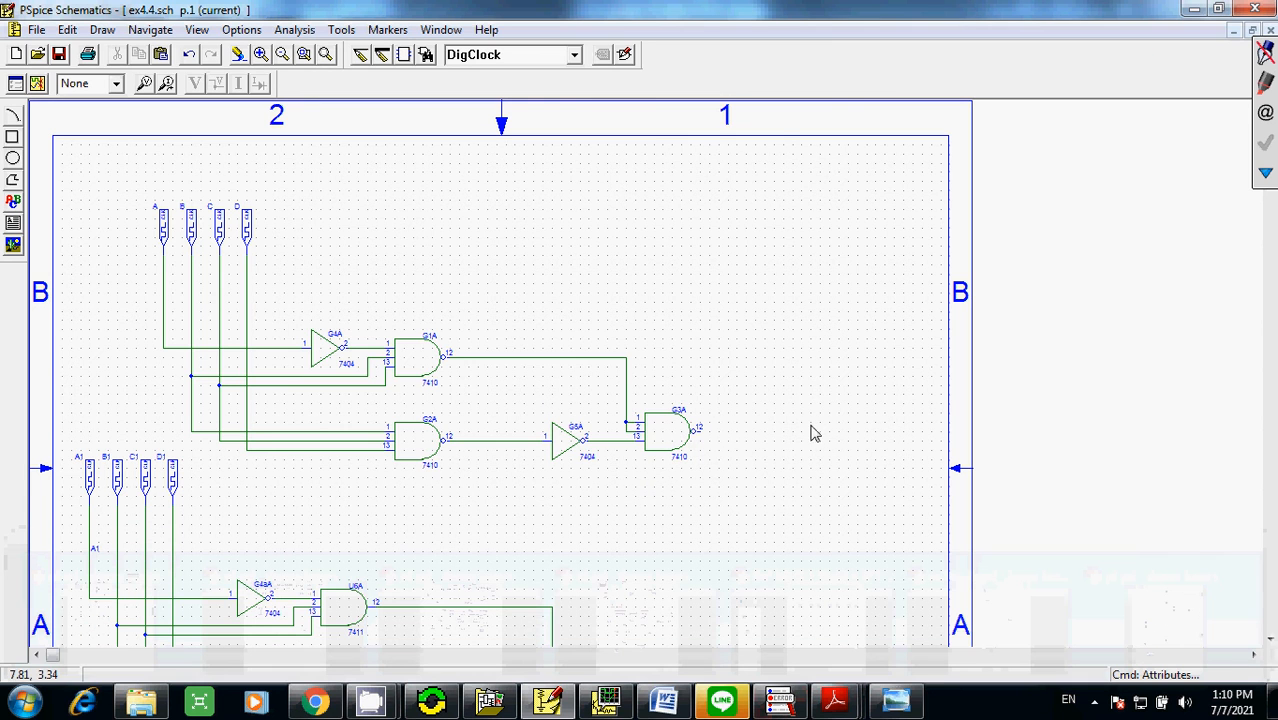